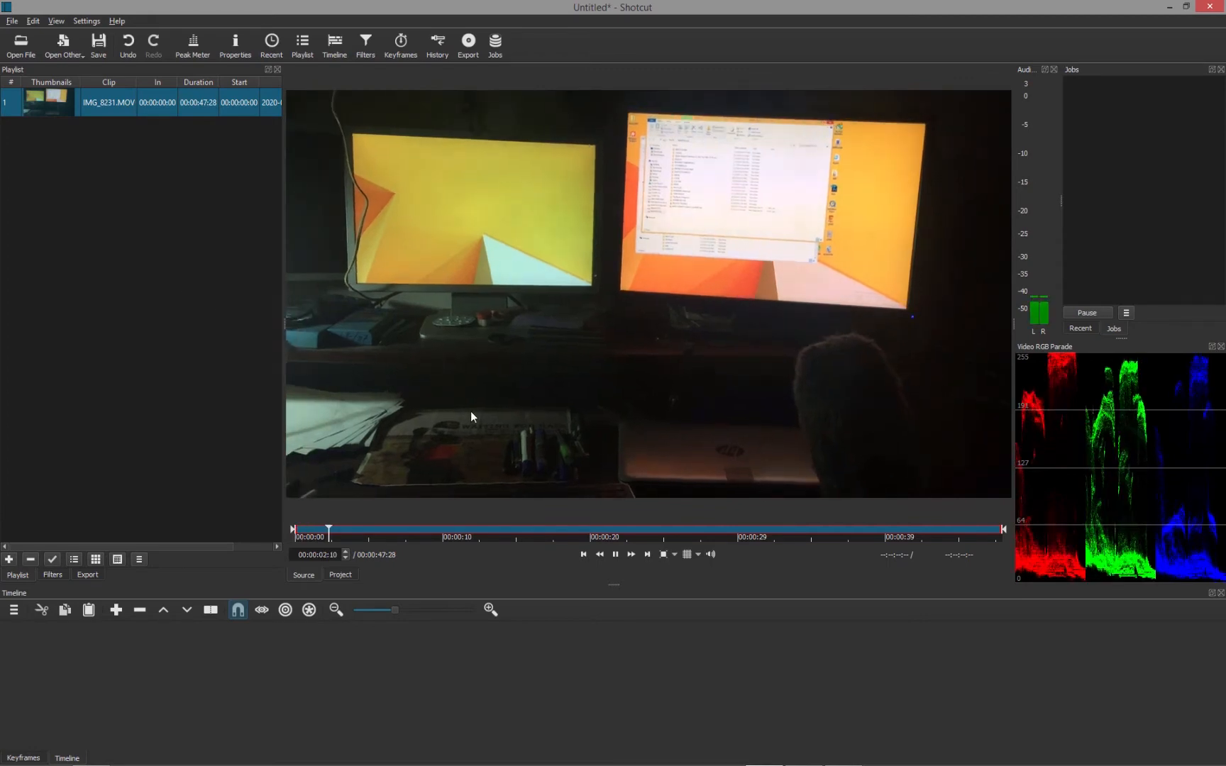
Play the opening seconds of IMG_8231.MOV and close the Video RGB Parade scope.
{"action": "key", "text": "space"}
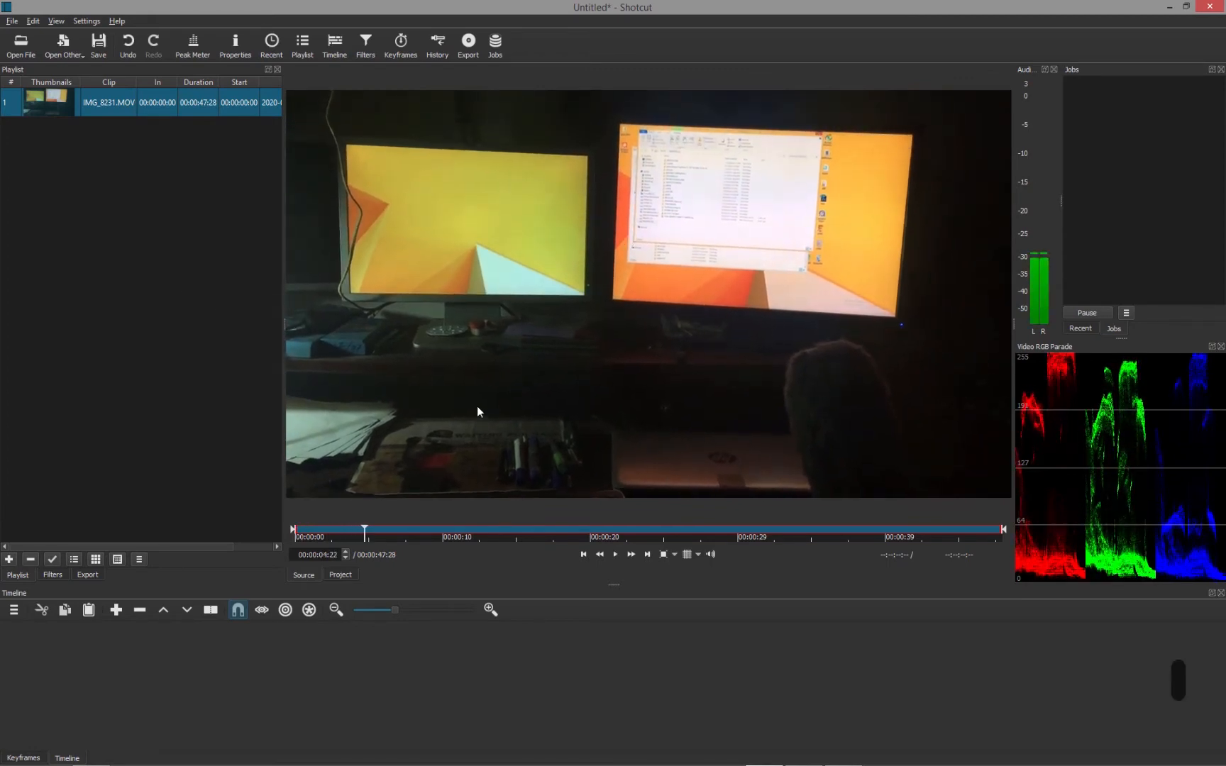
{"action": "key", "text": "space"}
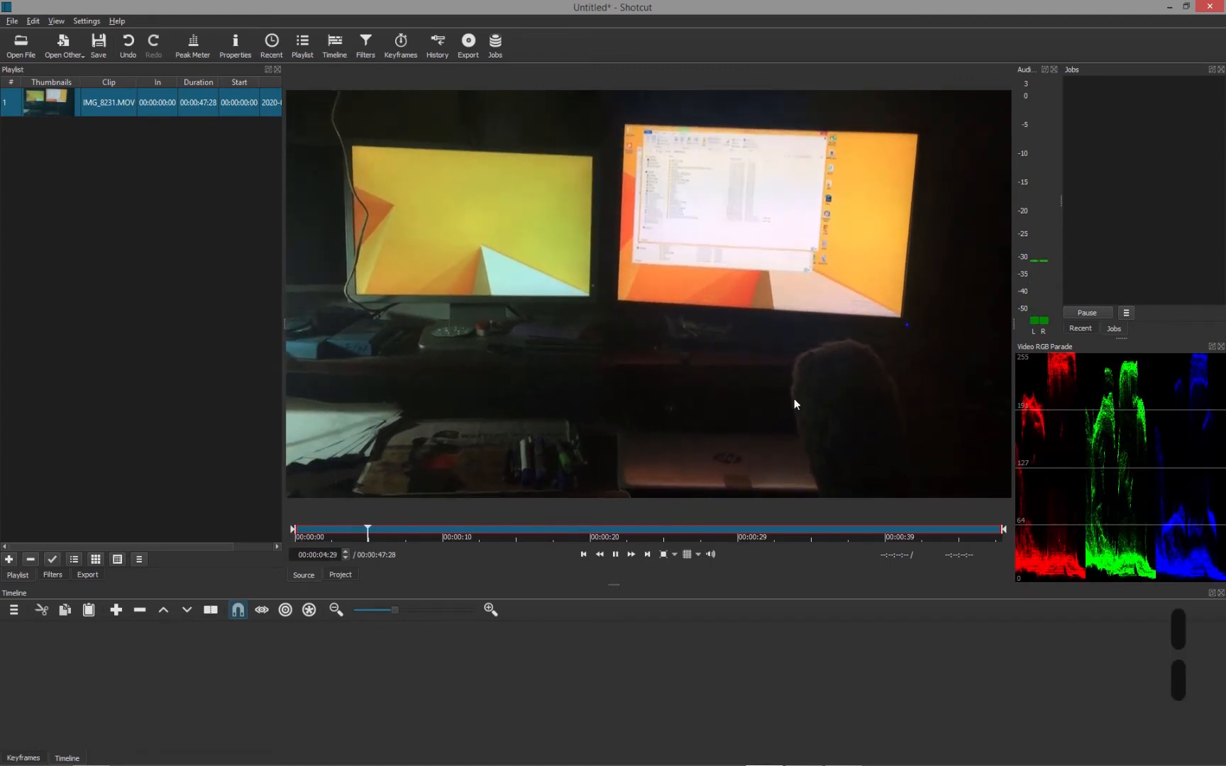
{"action": "left_click", "coordinate": [1221, 347]}
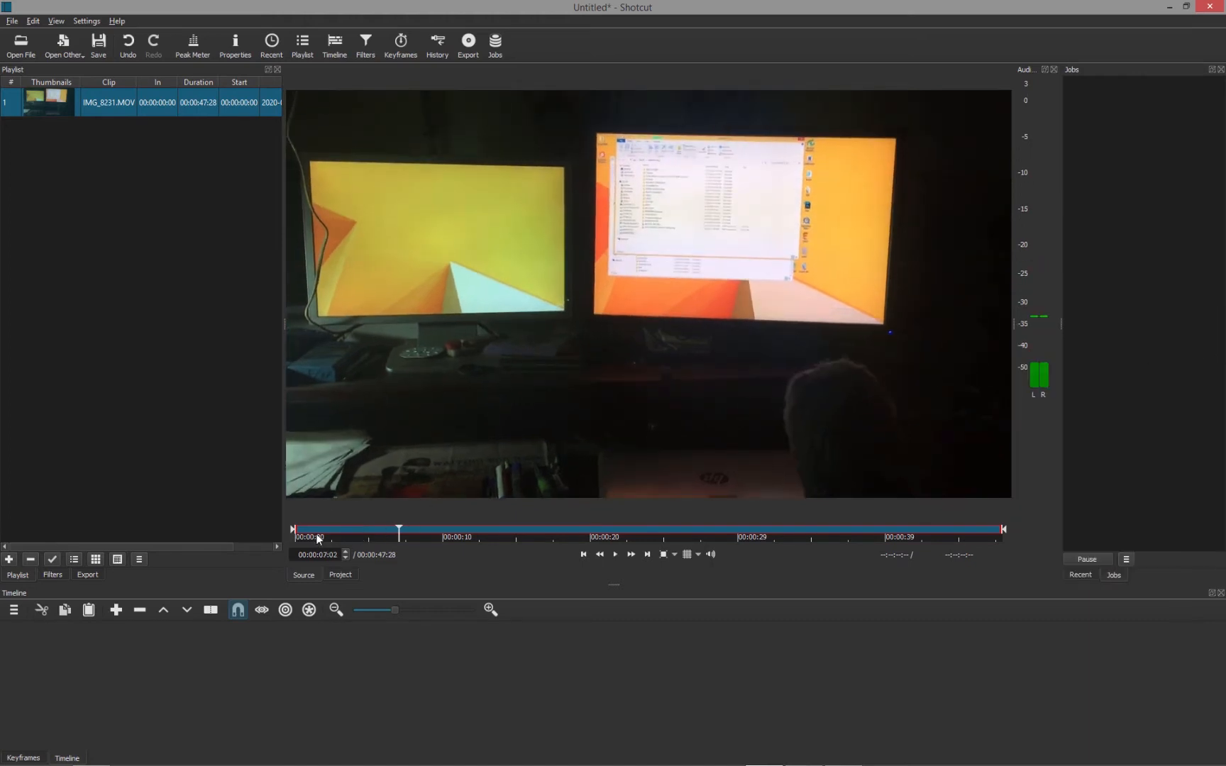
Preview IMG_8231.MOV up to about ten seconds and set its out point at 00:00:10:02.
{"action": "left_click_drag", "start_coordinate": [404, 537], "coordinate": [419, 530]}
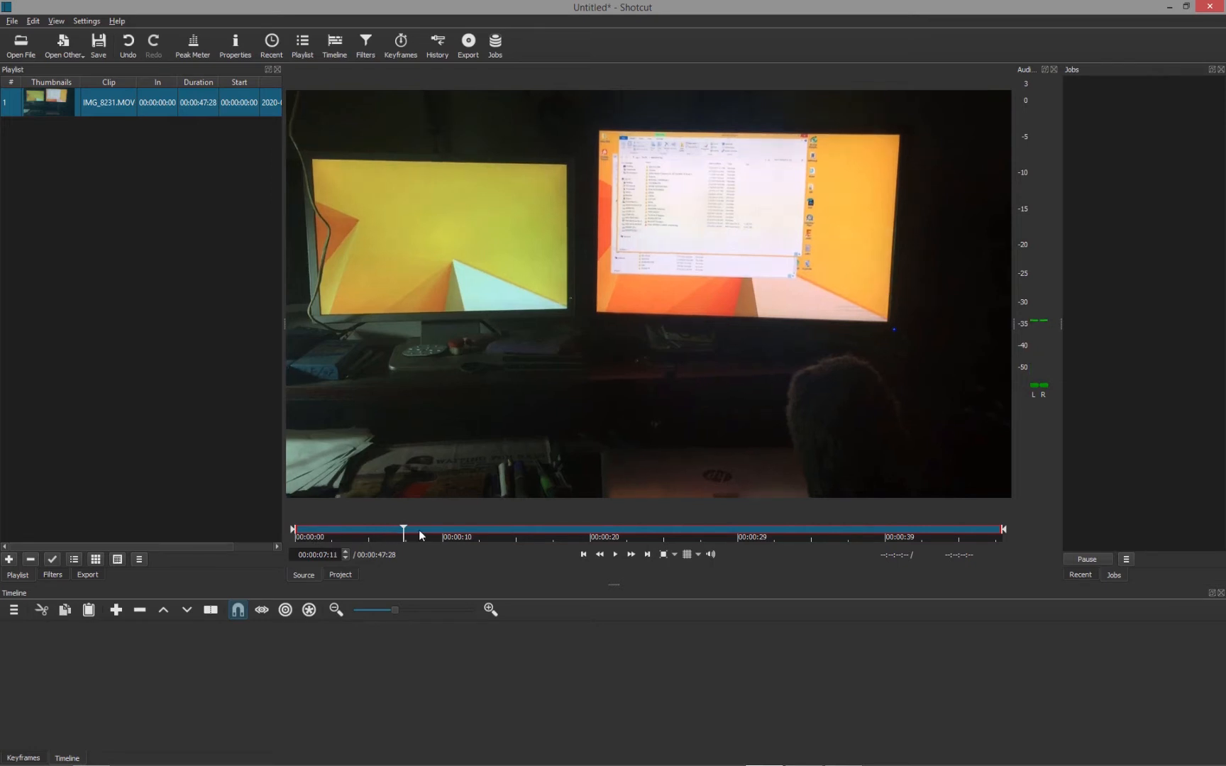
{"action": "key", "text": "space"}
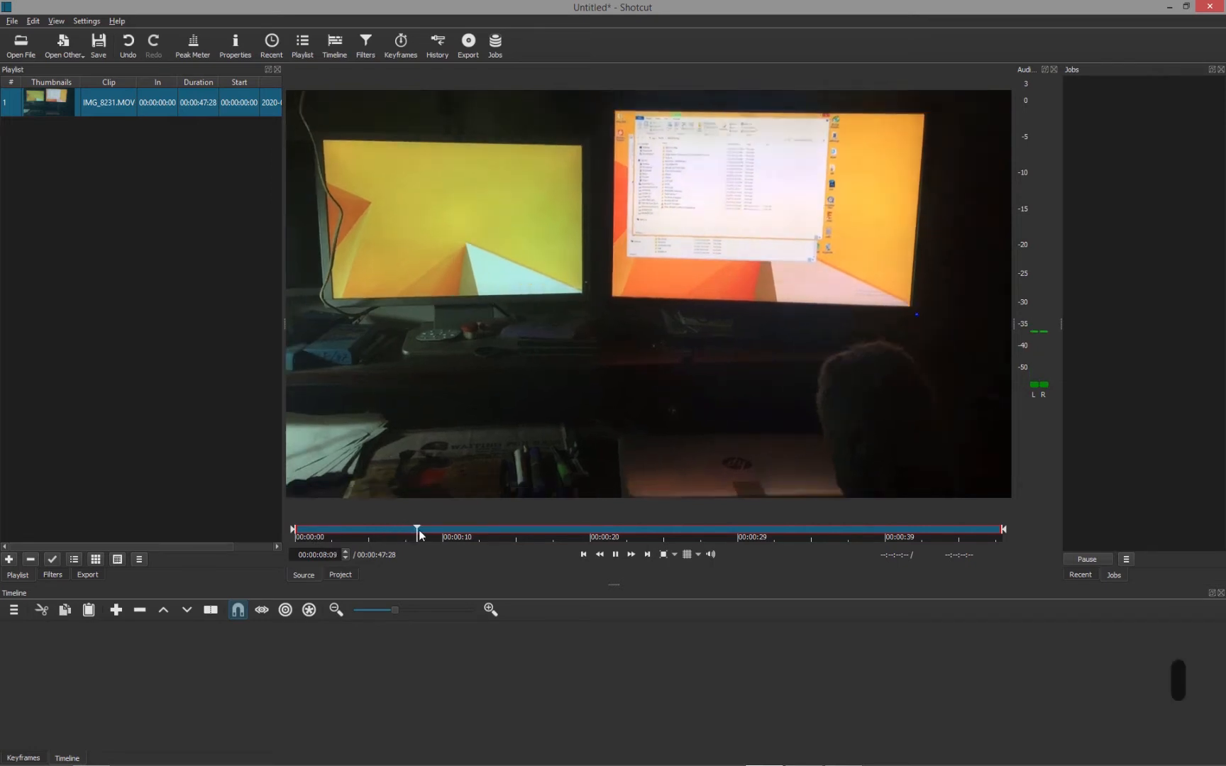
{"action": "key", "text": "space"}
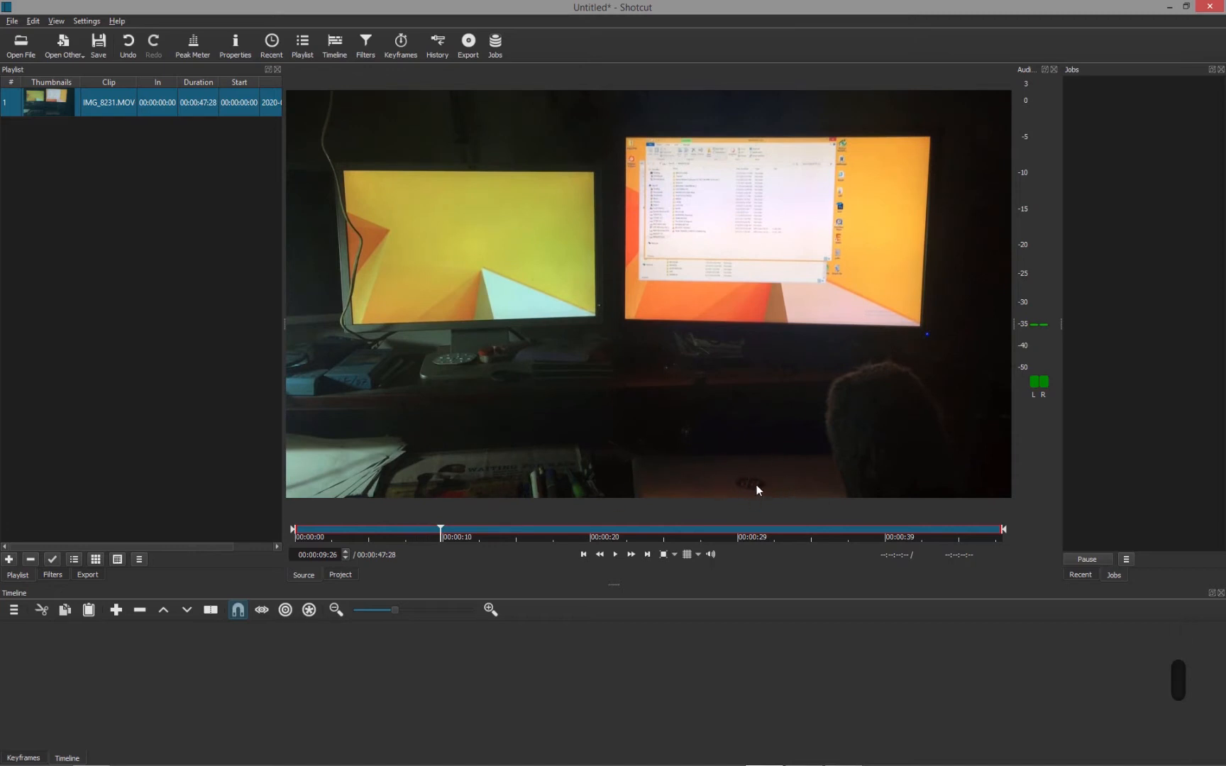
{"action": "left_click", "coordinate": [444, 534]}
{"action": "key", "text": "o"}
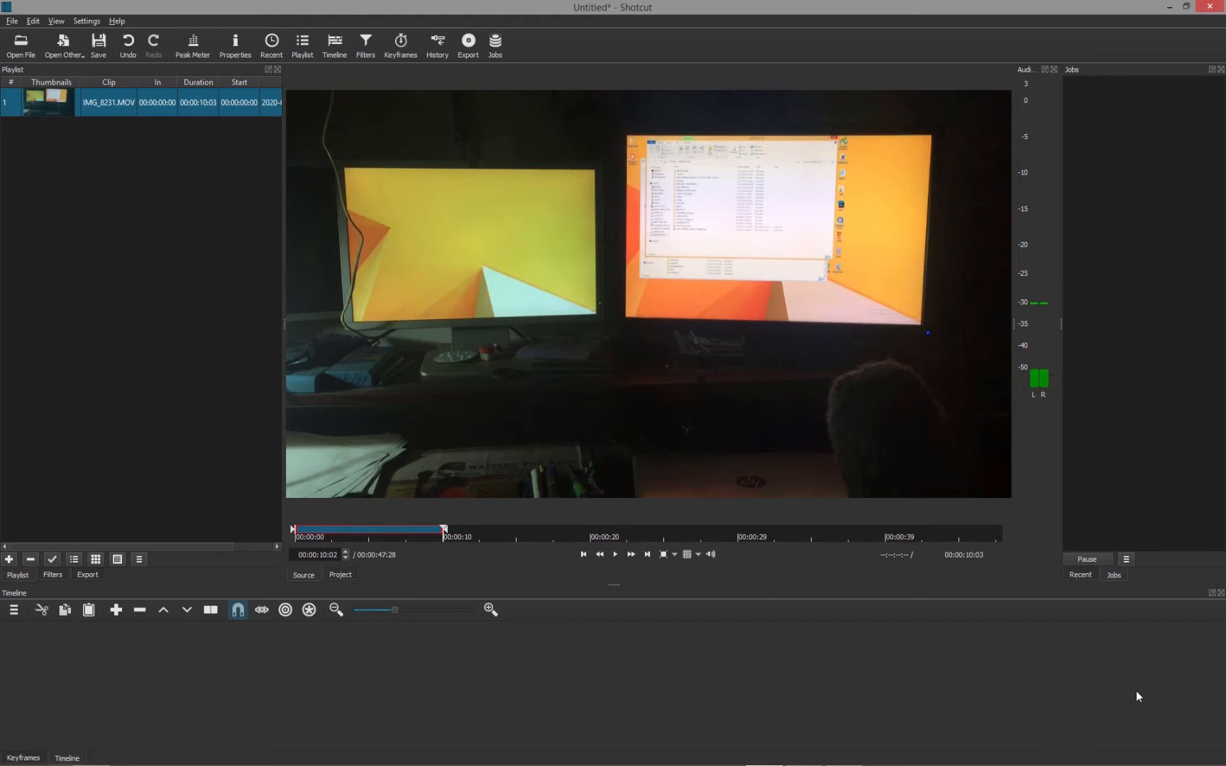
Trim the source clip to start at 00:00:00:15 and last 00:00:09:20, and place that excerpt on the timeline.
{"action": "left_click", "coordinate": [308, 535]}
{"action": "key", "text": "space"}
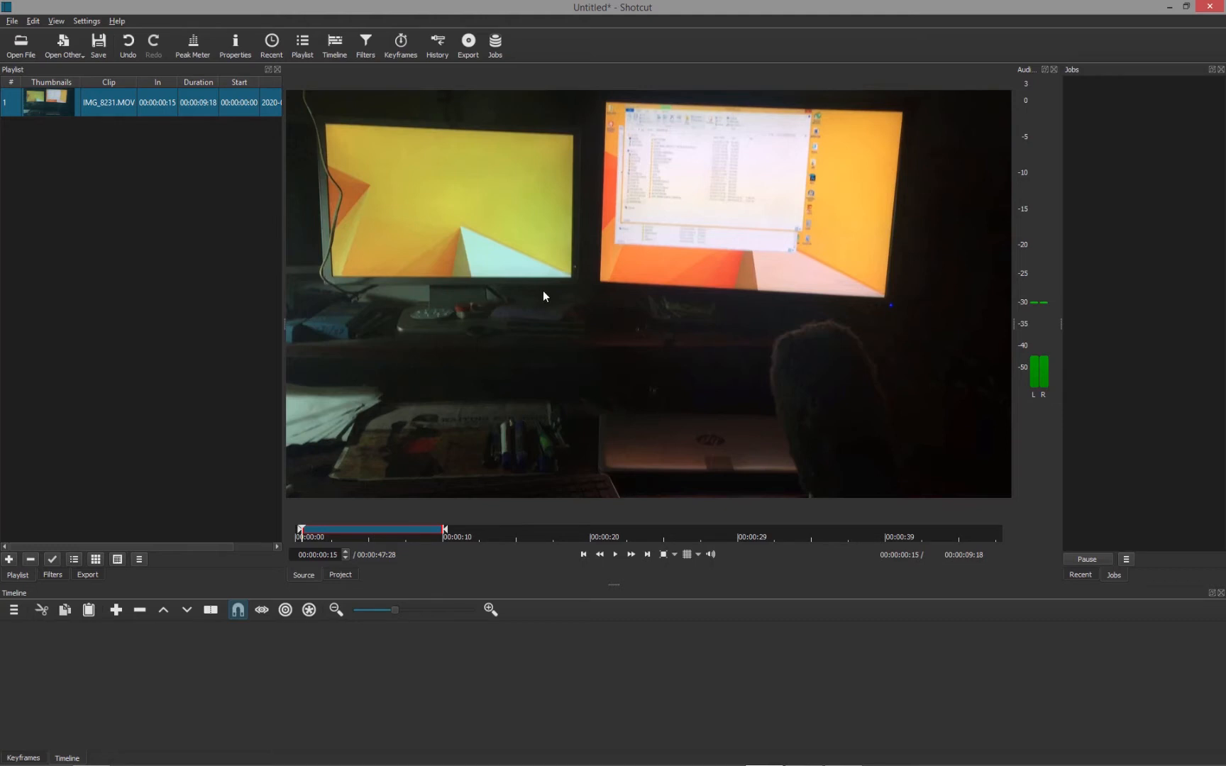
{"action": "key", "text": "b"}
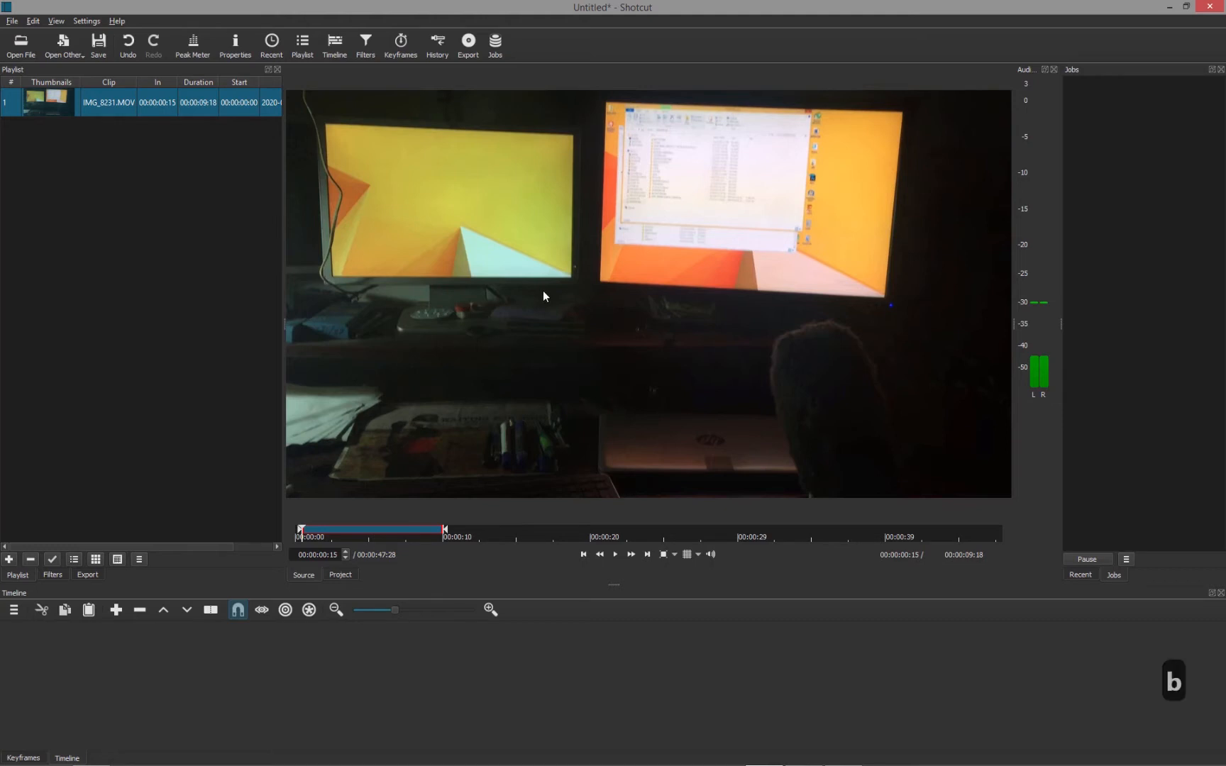
{"action": "left_click_drag", "start_coordinate": [444, 529], "coordinate": [444, 529]}
Select a second excerpt of IMG_8231.MOV starting at 00:00:13:15 and lasting 00:00:06:10, and append it to the timeline.
{"action": "key", "text": "space"}
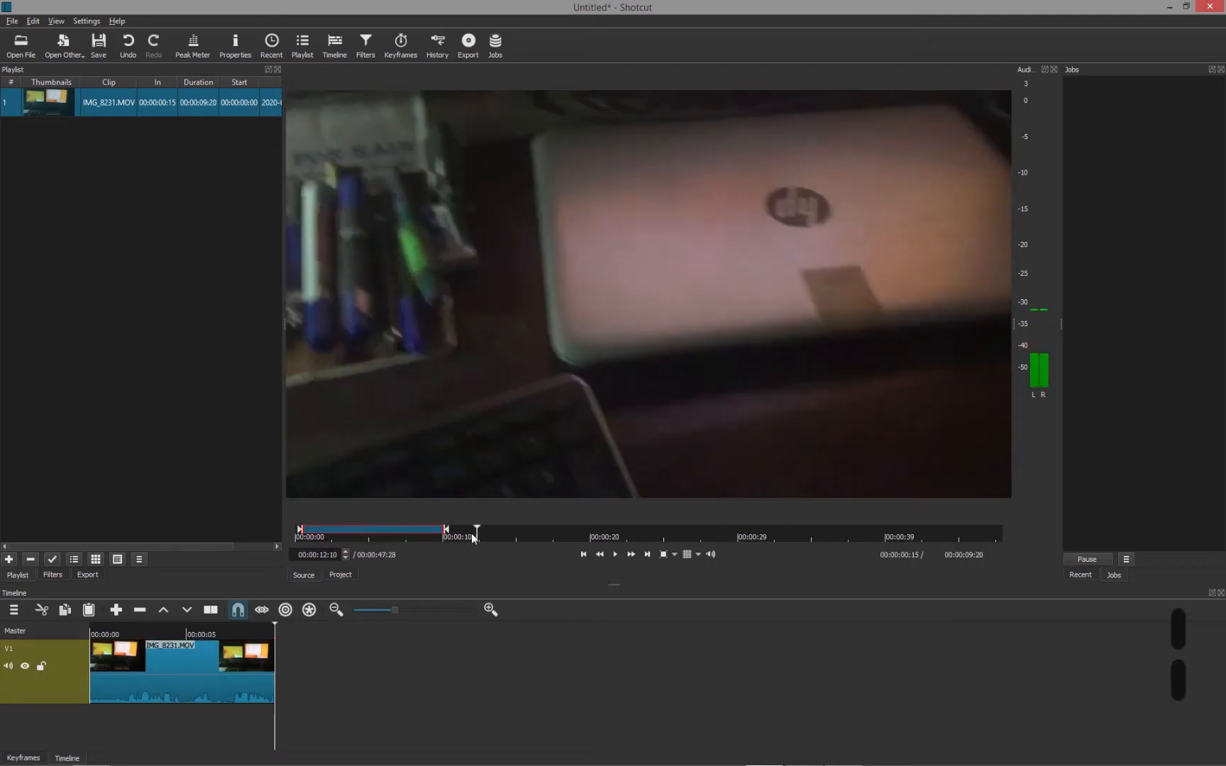
{"action": "key", "text": "space"}
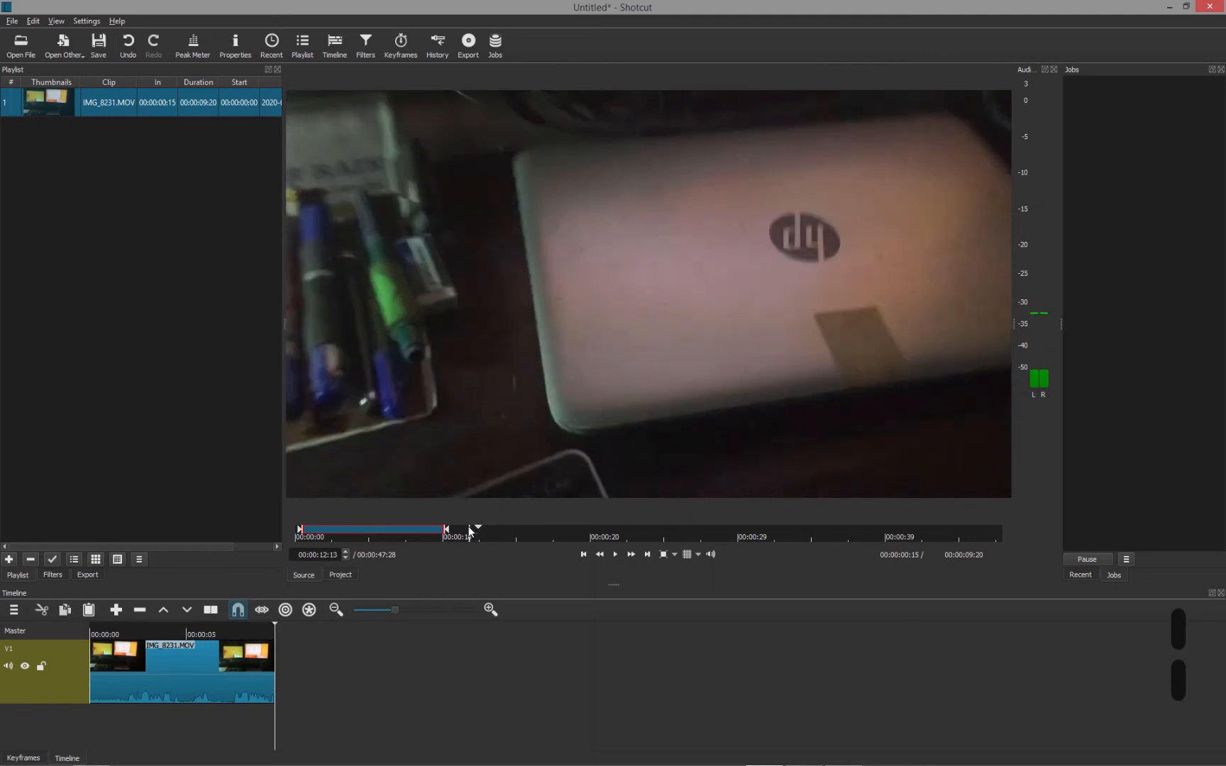
{"action": "left_click", "coordinate": [467, 530]}
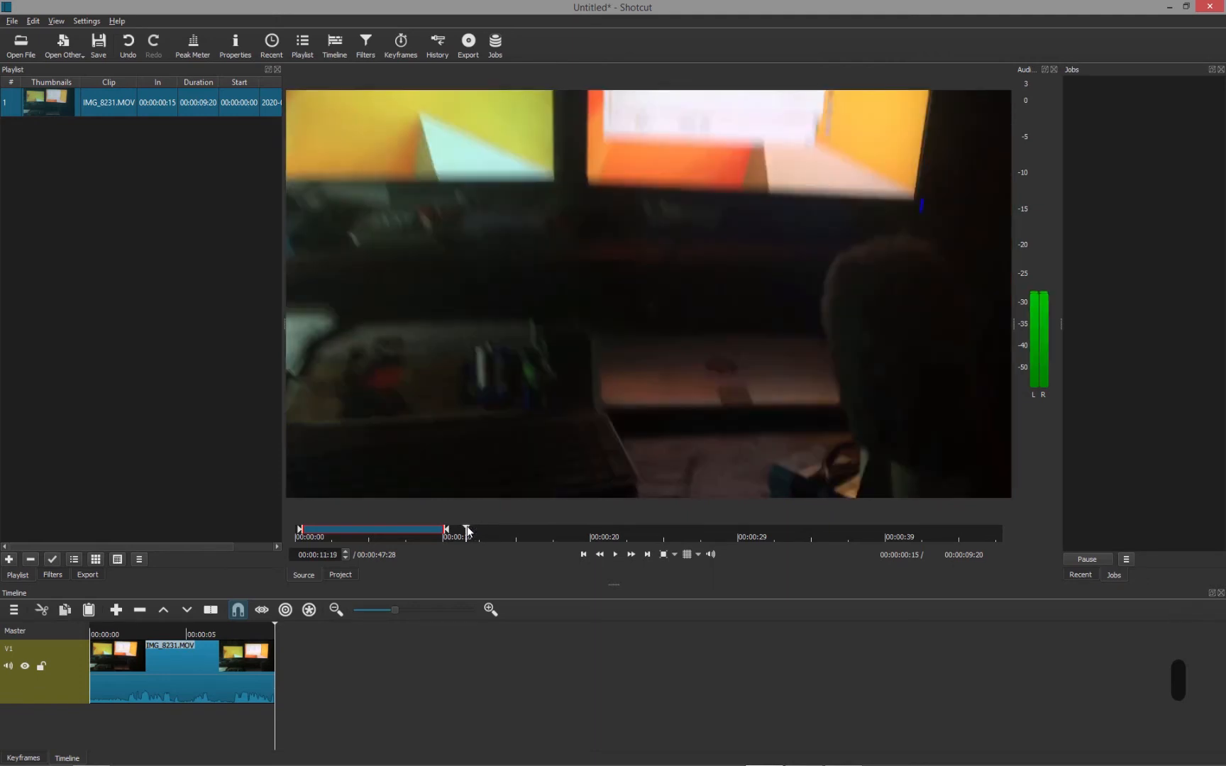
{"action": "key", "text": "i"}
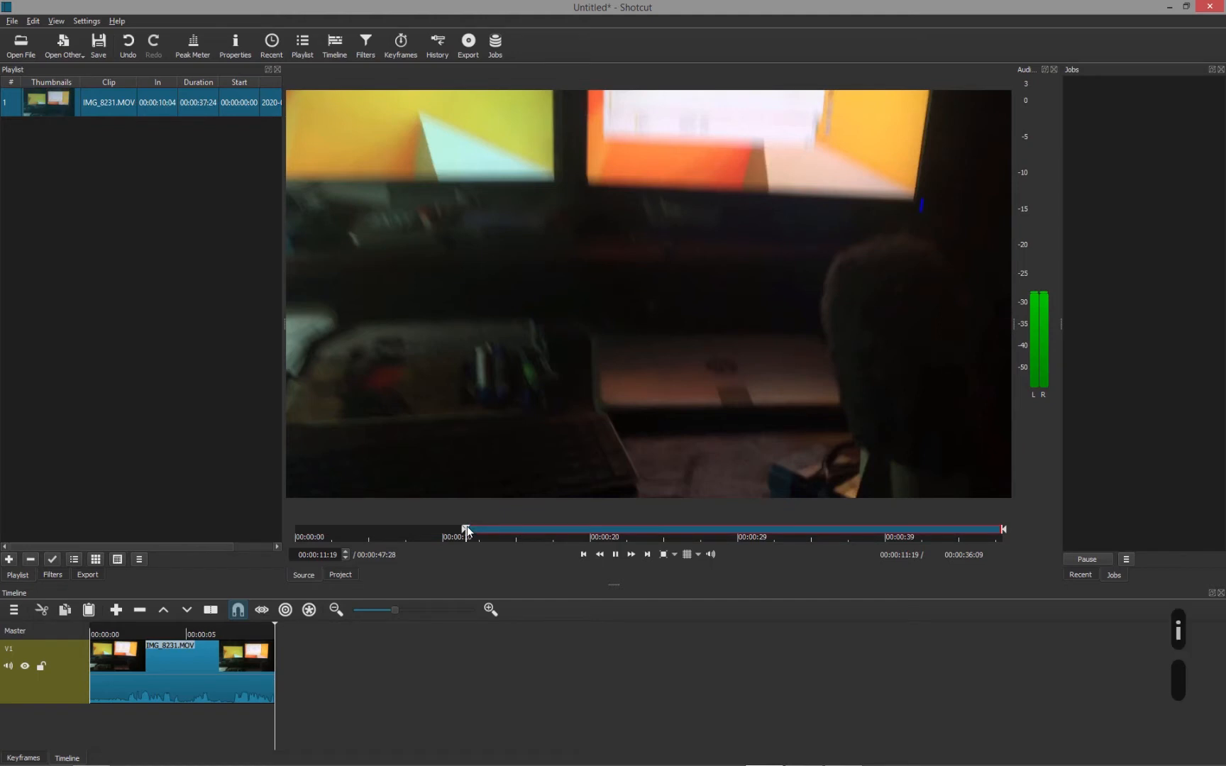
{"action": "key", "text": "space"}
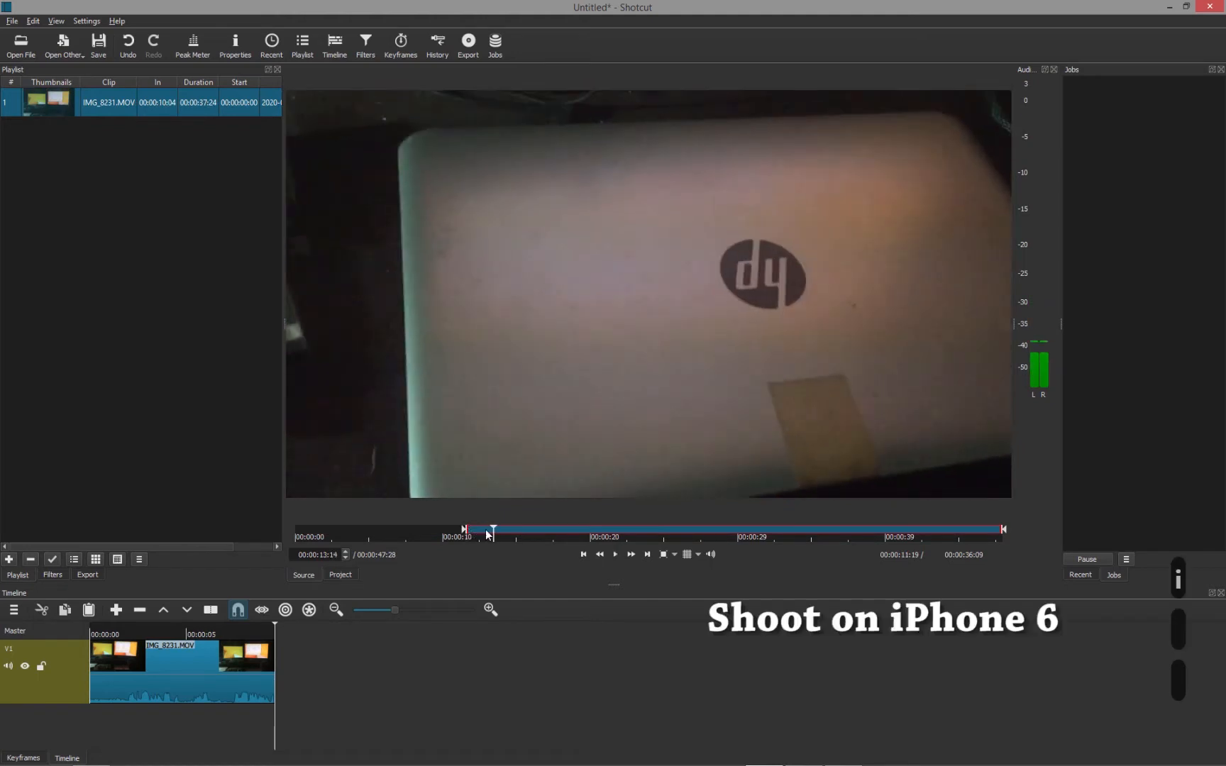
{"action": "key", "text": "space"}
{"action": "key", "text": "i"}
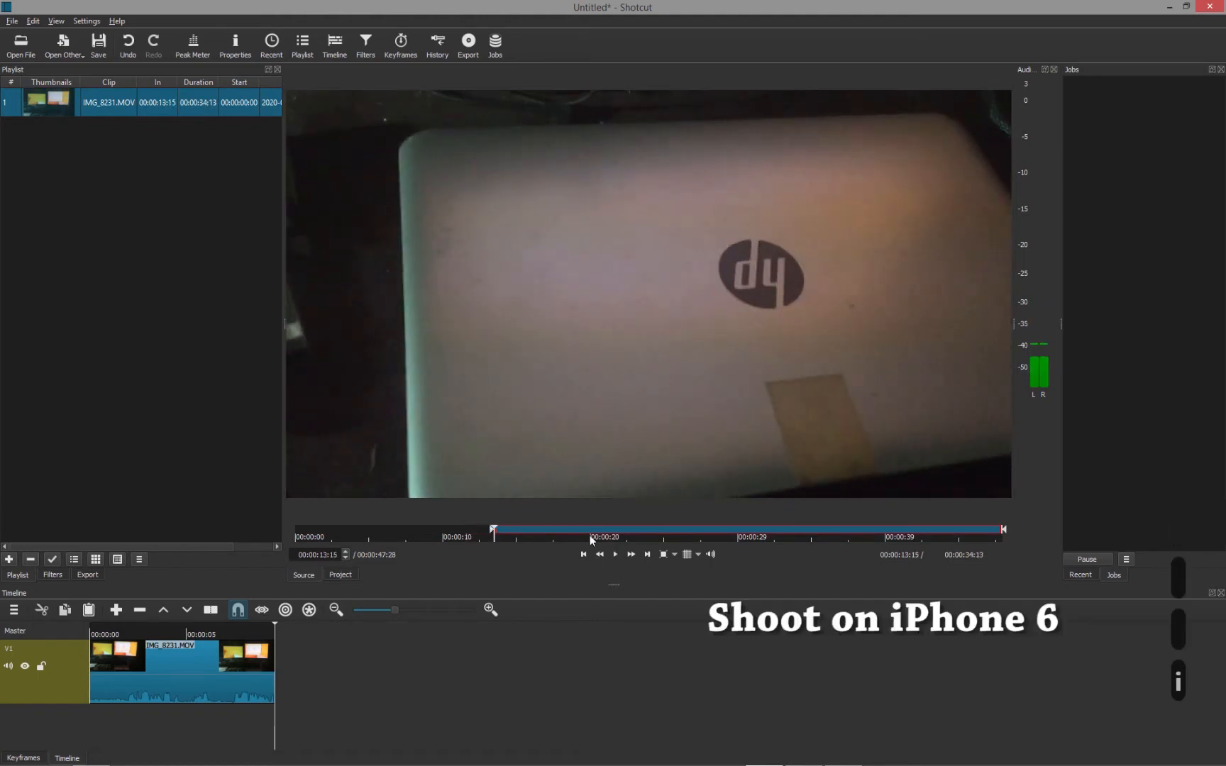
{"action": "key", "text": "space"}
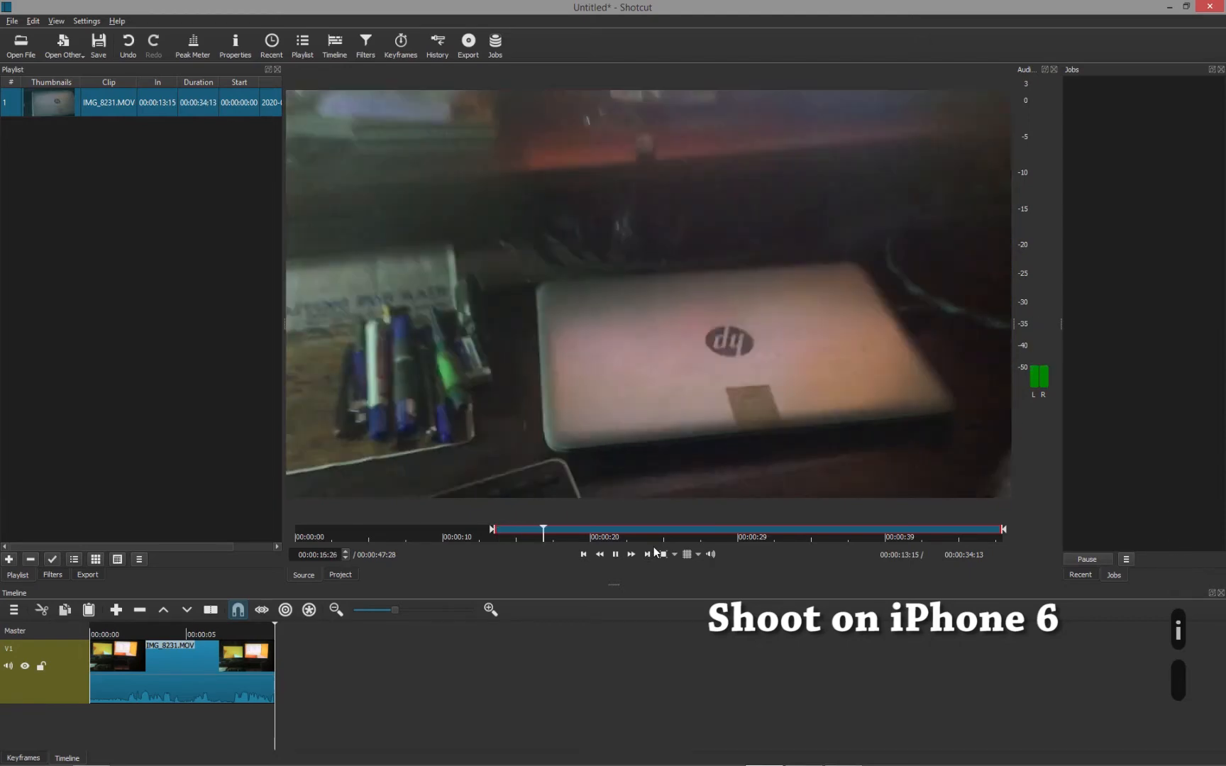
{"action": "key", "text": "space"}
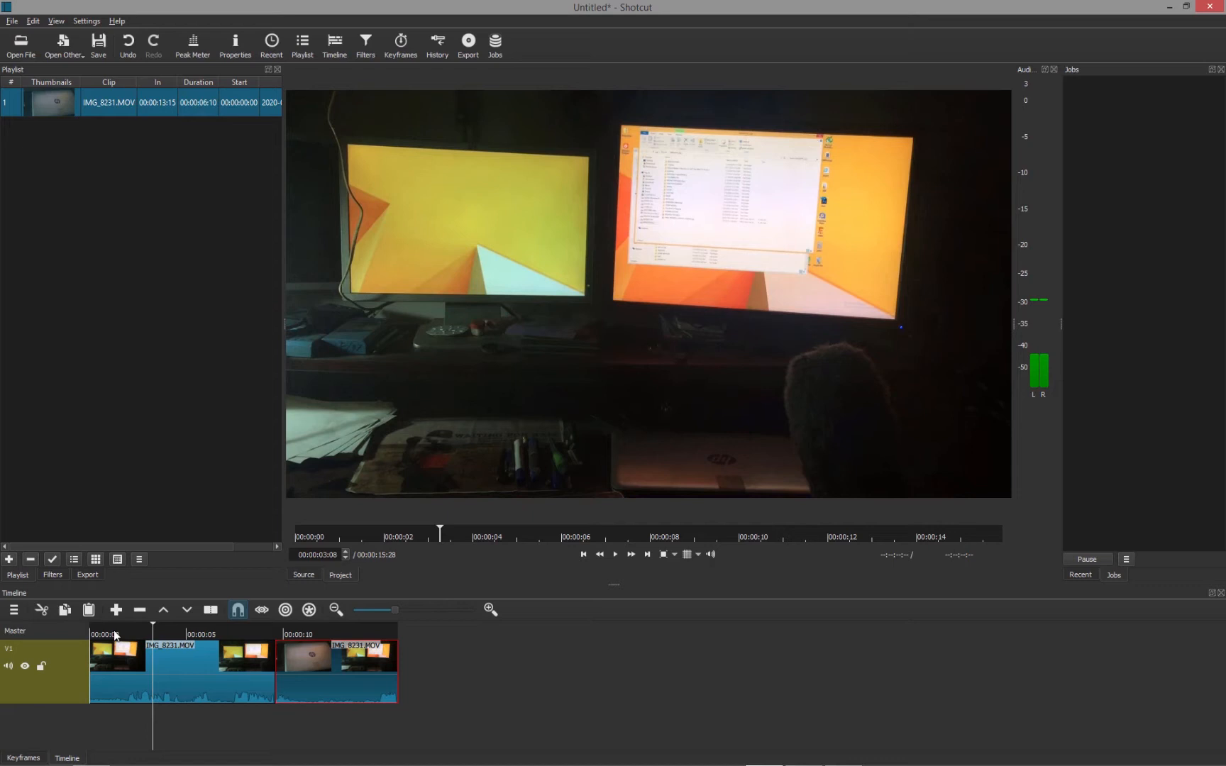
Add the Gain / Volume audio filter to the first clip on track V1.
{"action": "left_click", "coordinate": [114, 660]}
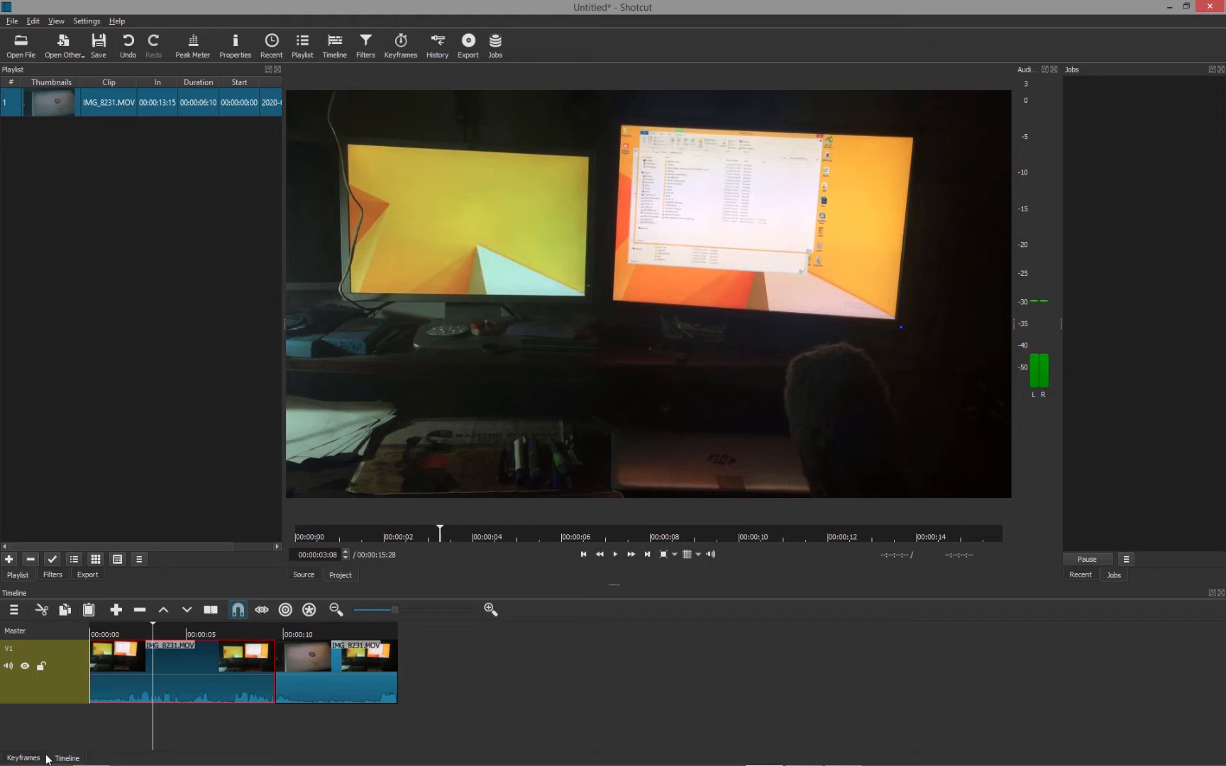
{"action": "left_click", "coordinate": [24, 758]}
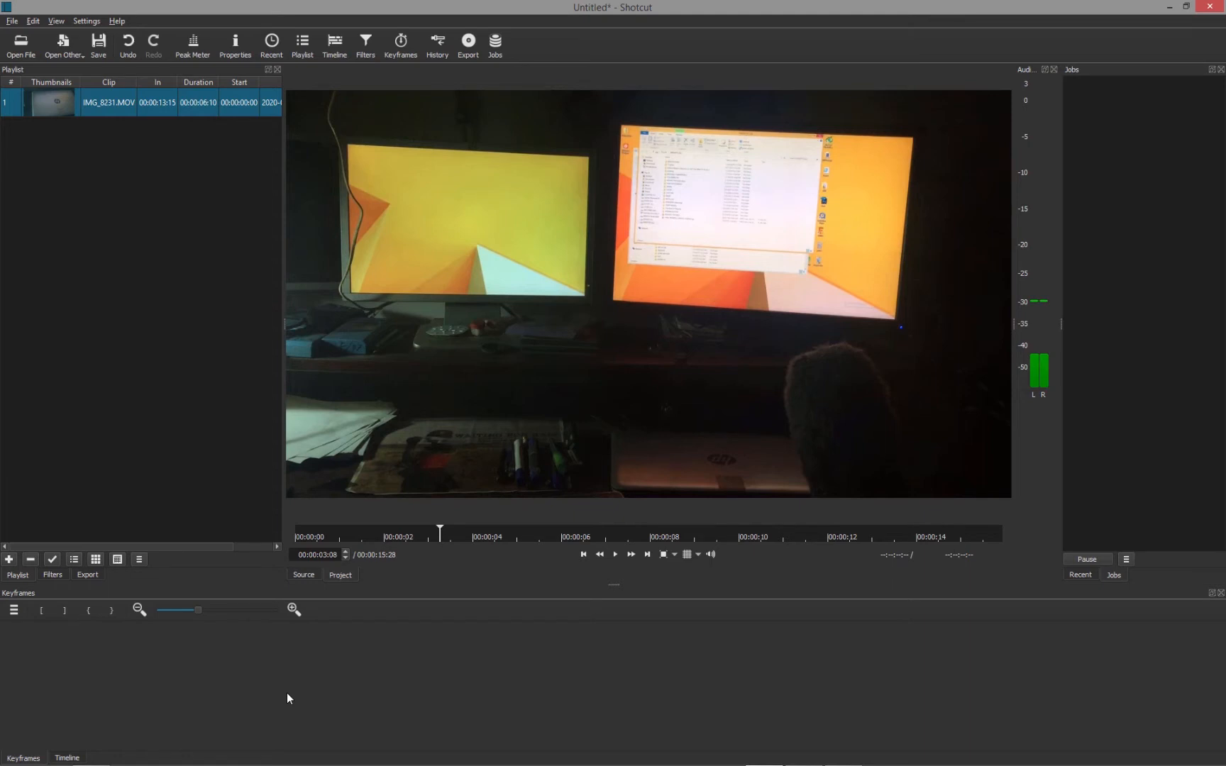
{"action": "left_click", "coordinate": [67, 758]}
{"action": "left_click", "coordinate": [54, 576]}
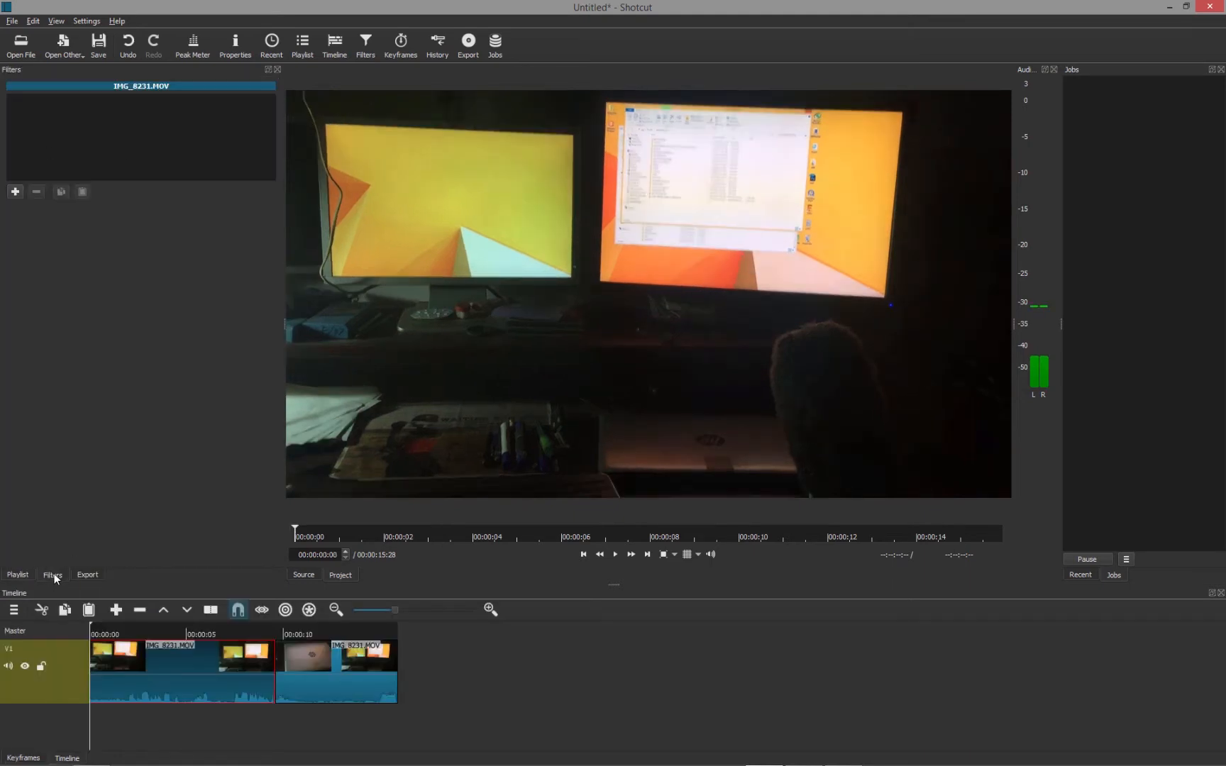
{"action": "left_click", "coordinate": [15, 192]}
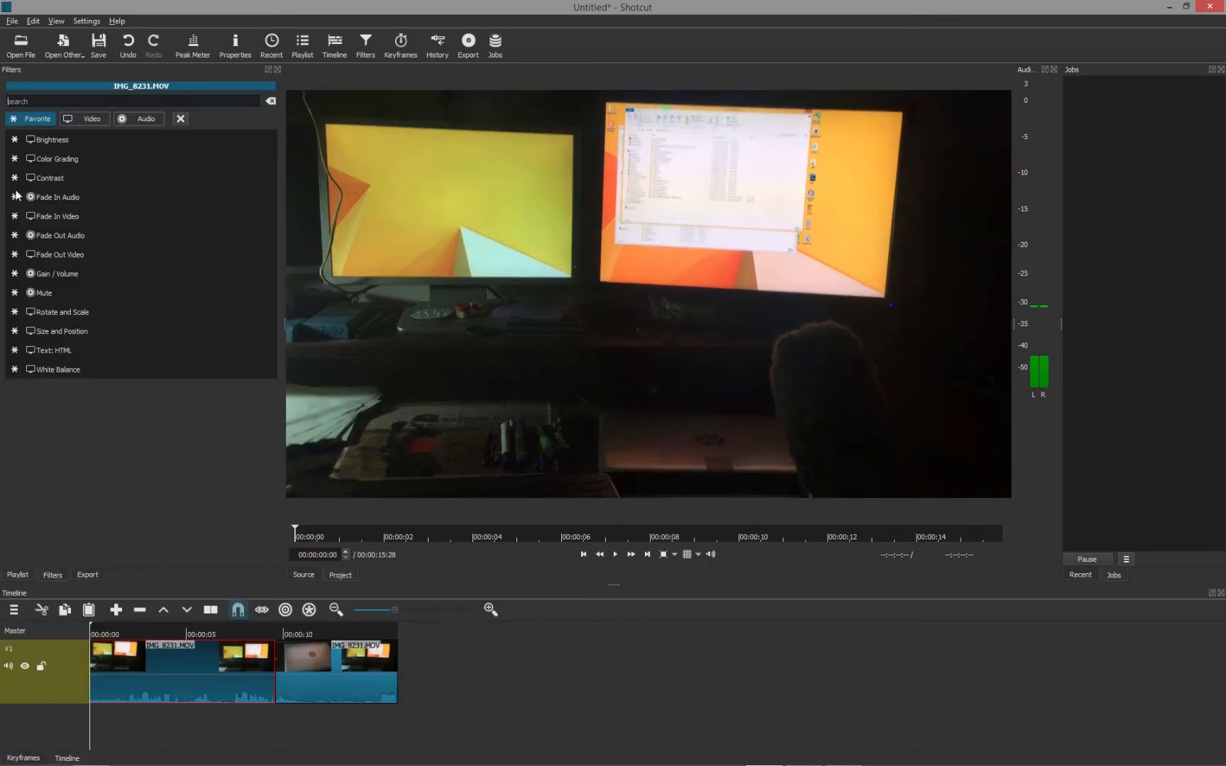
{"action": "left_click", "coordinate": [149, 119]}
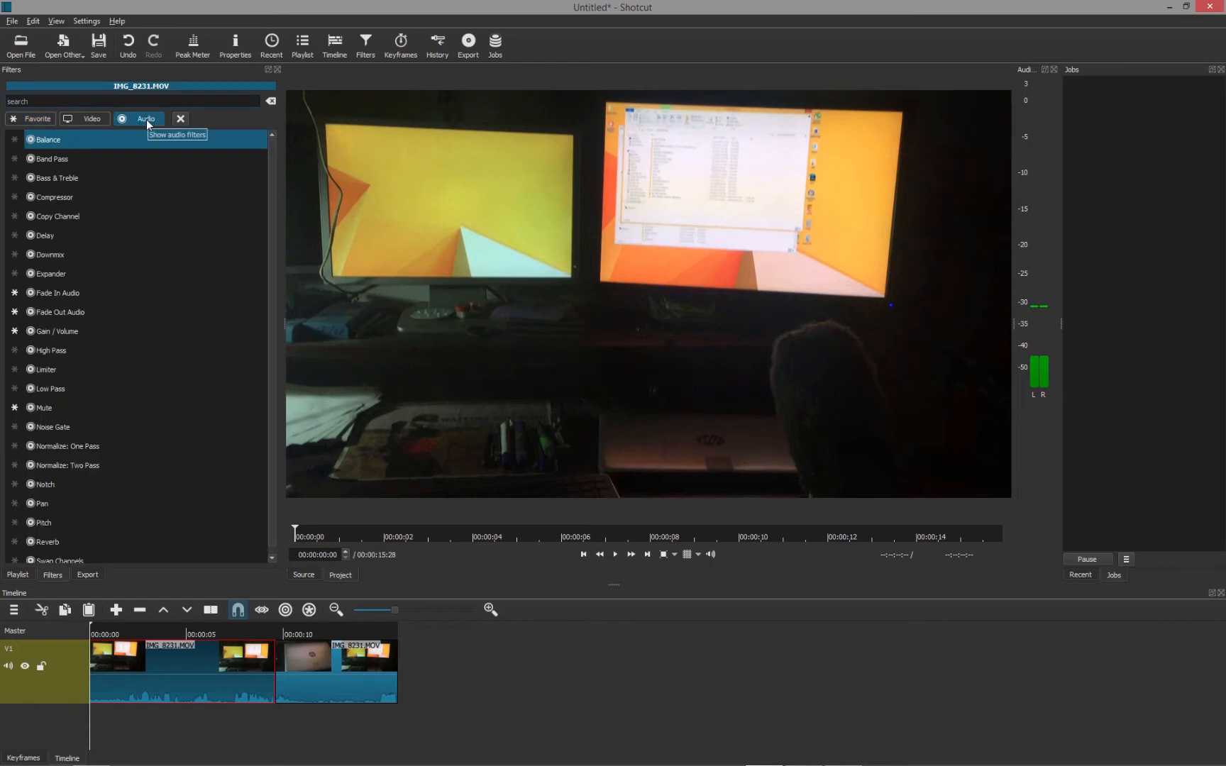
{"action": "left_click", "coordinate": [77, 331]}
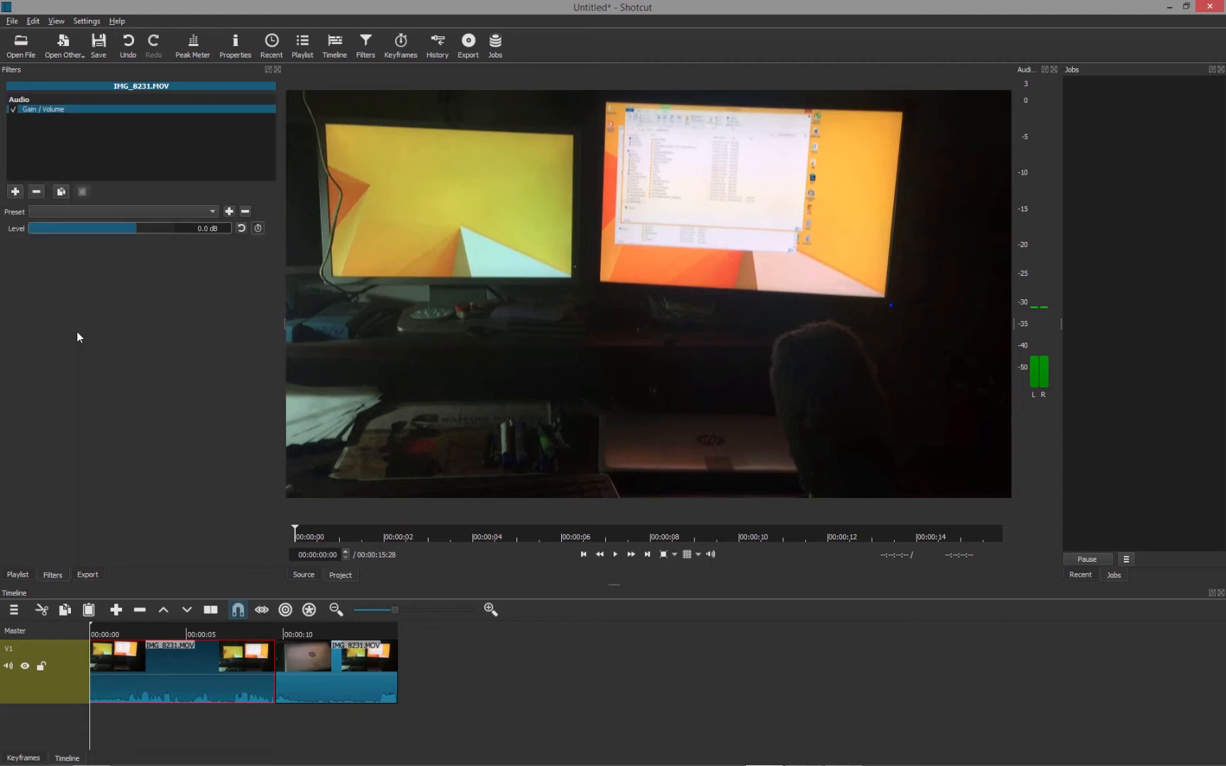
Enable keyframes for the gain level and add a keyframe near 00:00:01:12, raised to 24.0 dB.
{"action": "left_click", "coordinate": [258, 229]}
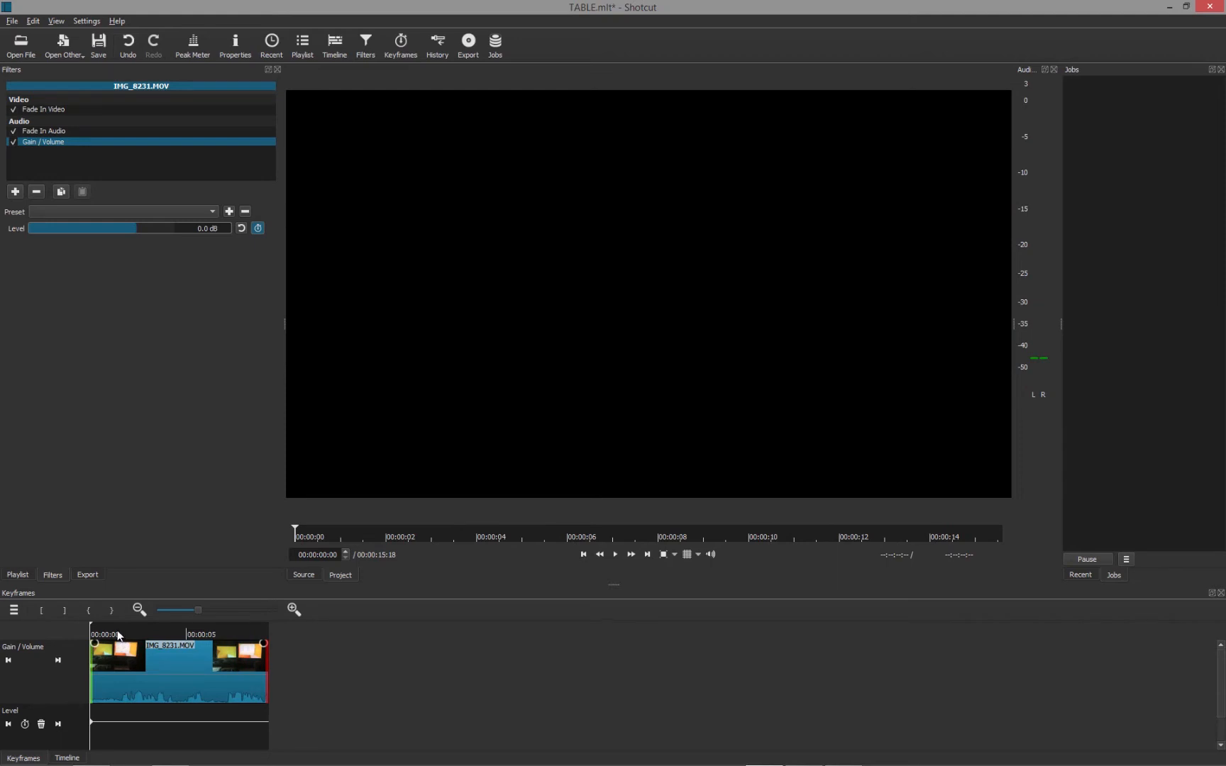
{"action": "left_click", "coordinate": [118, 635]}
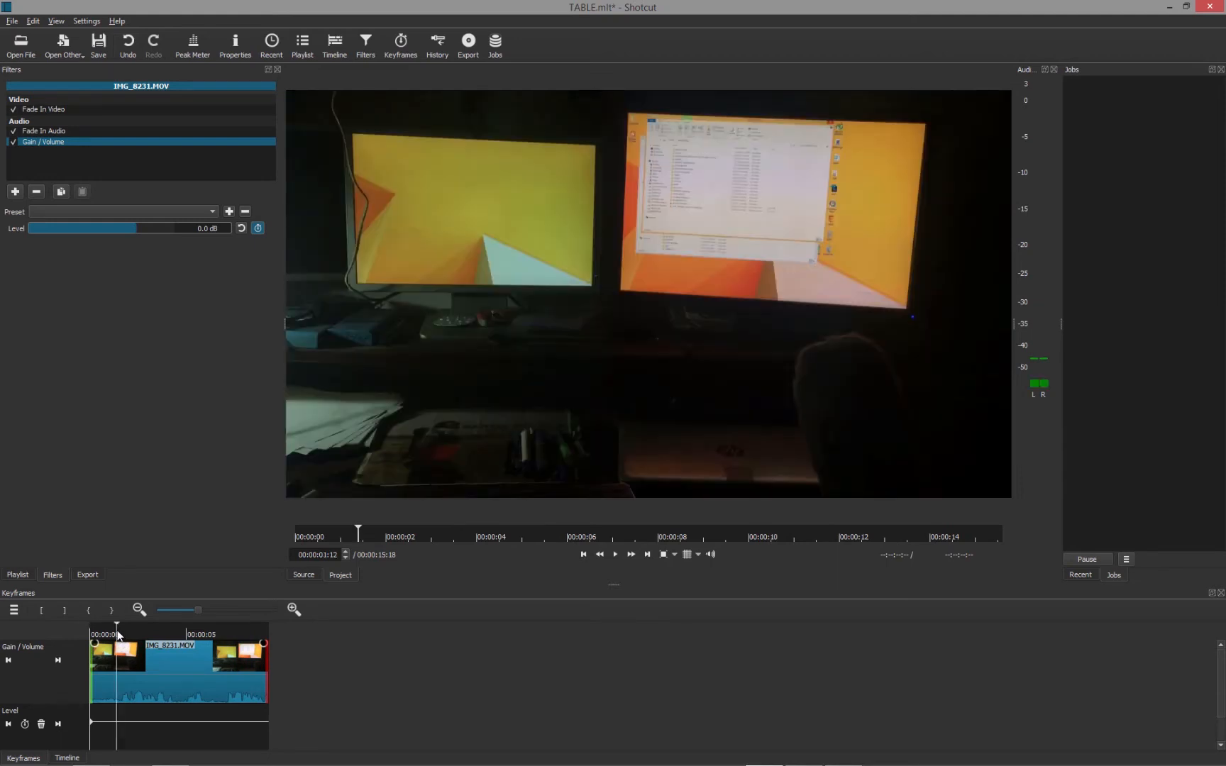
{"action": "left_click", "coordinate": [121, 629]}
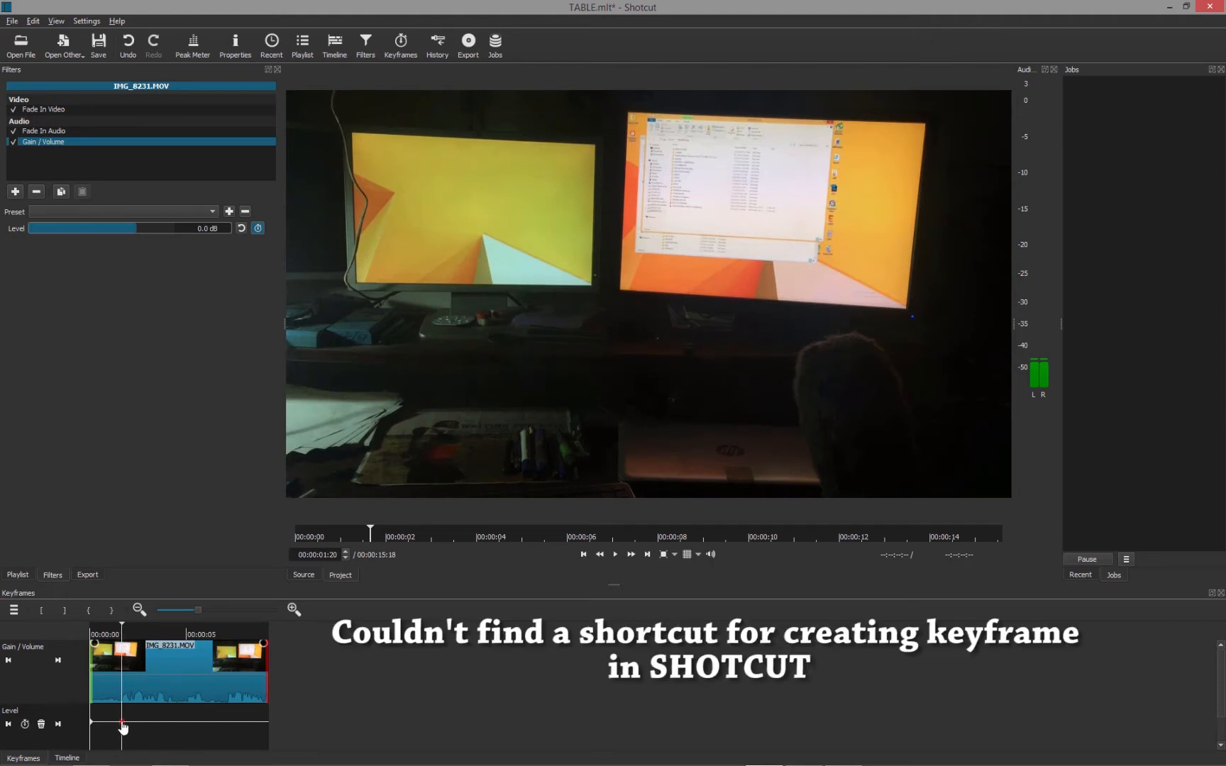
{"action": "left_click_drag", "start_coordinate": [124, 722], "coordinate": [117, 708]}
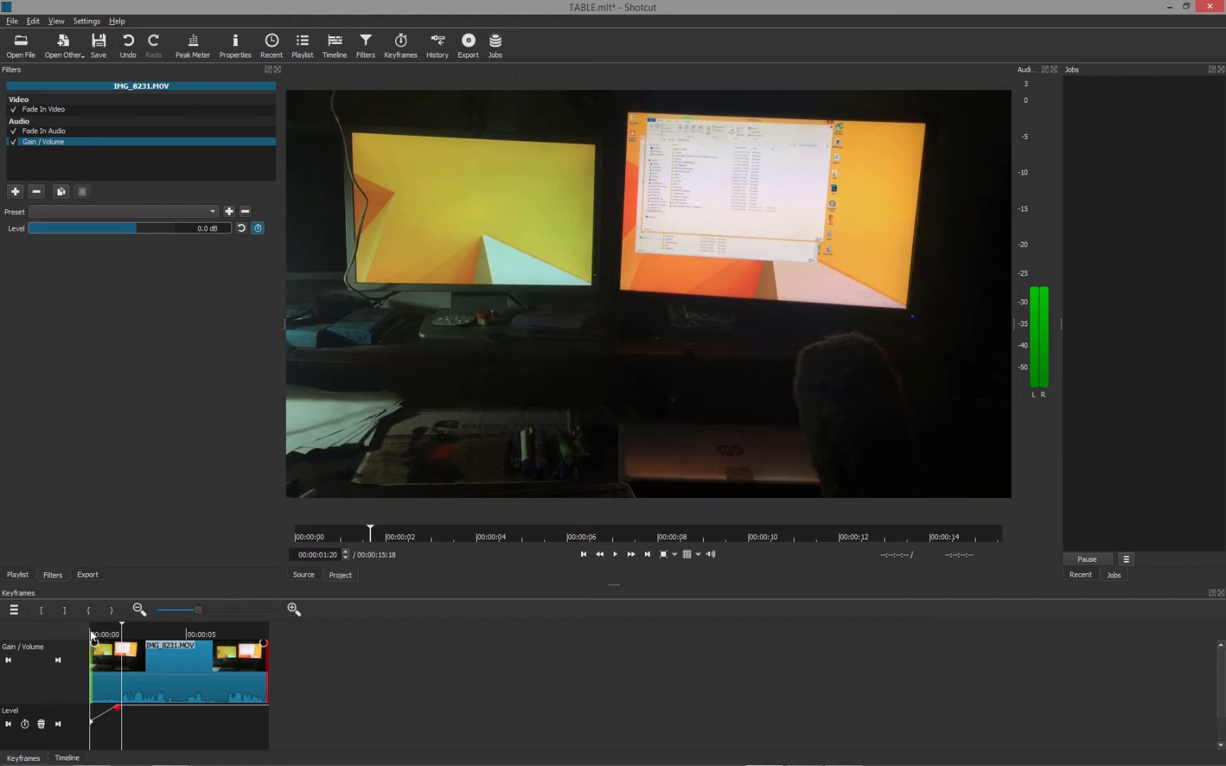
Add a gain level keyframe at 00:00:02:14 and lower it to -13.6 dB.
{"action": "left_click", "coordinate": [137, 706]}
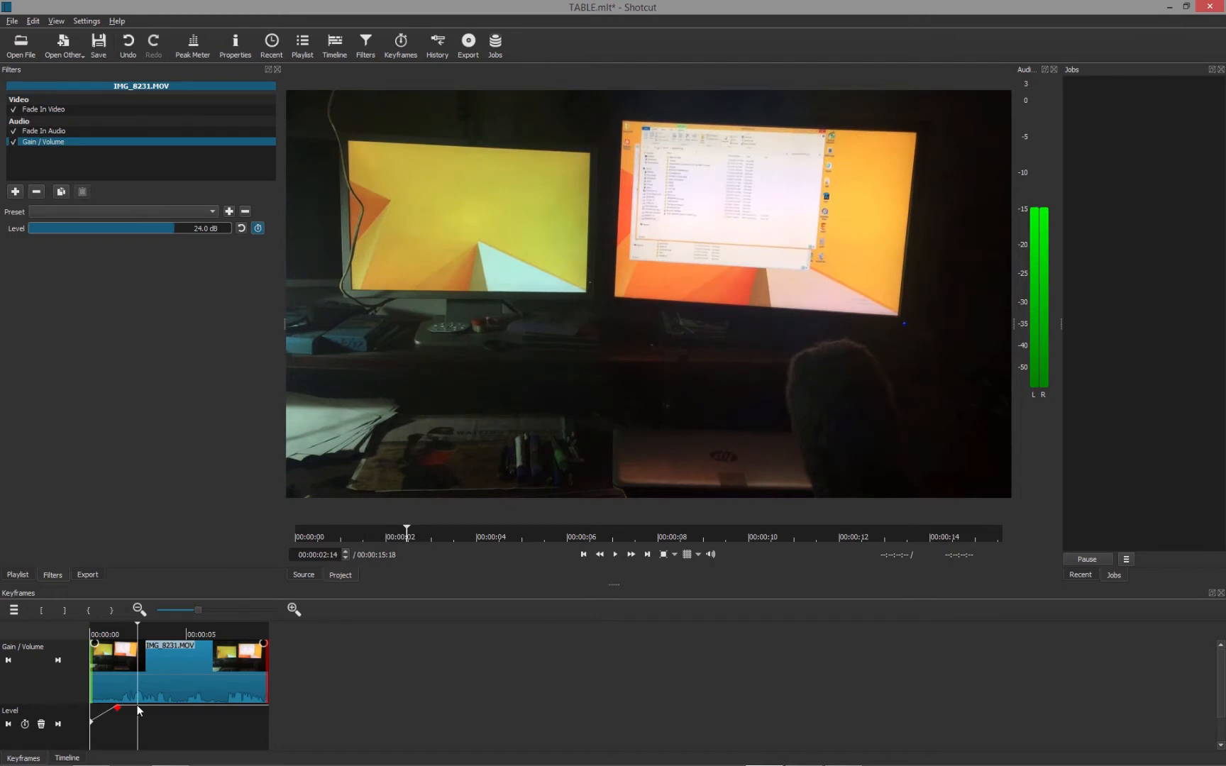
{"action": "left_click", "coordinate": [25, 724]}
{"action": "left_click_drag", "start_coordinate": [138, 708], "coordinate": [139, 731]}
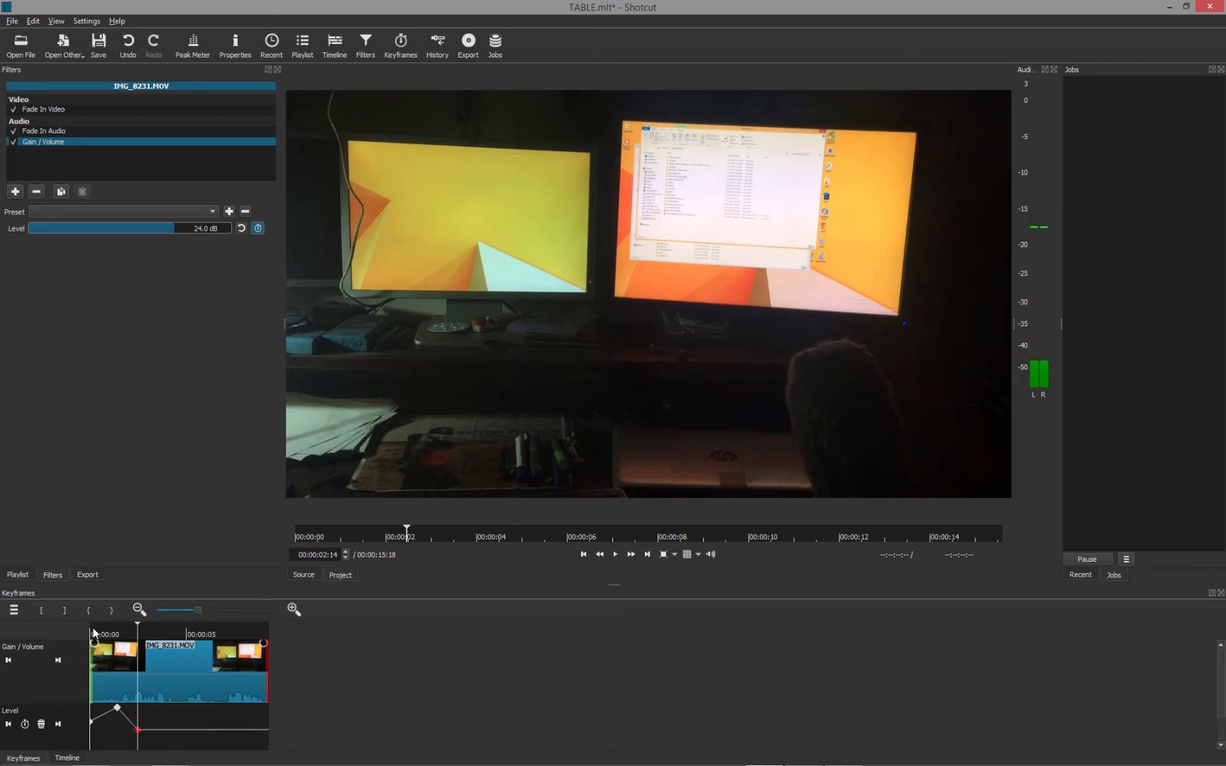
Play the clip from its beginning to about four seconds to check the keyframed volume changes.
{"action": "left_click", "coordinate": [92, 634]}
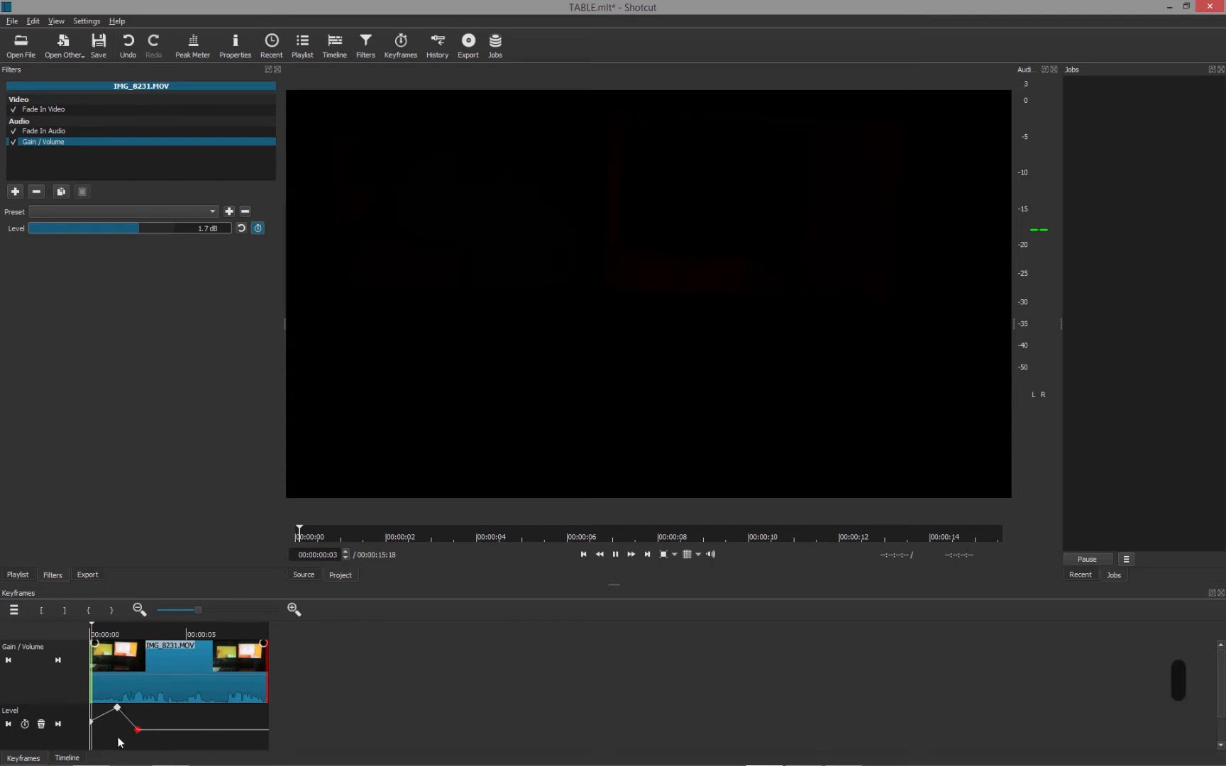
{"action": "key", "text": "space"}
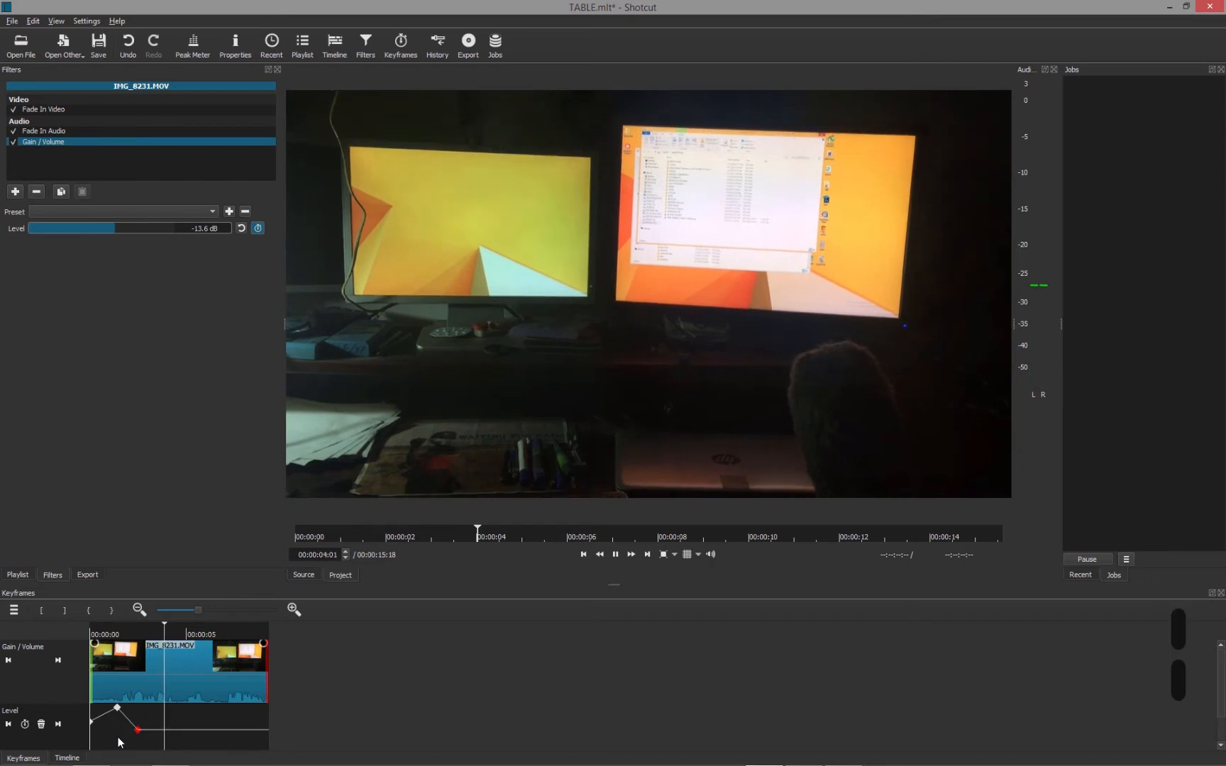
{"action": "key", "text": "space"}
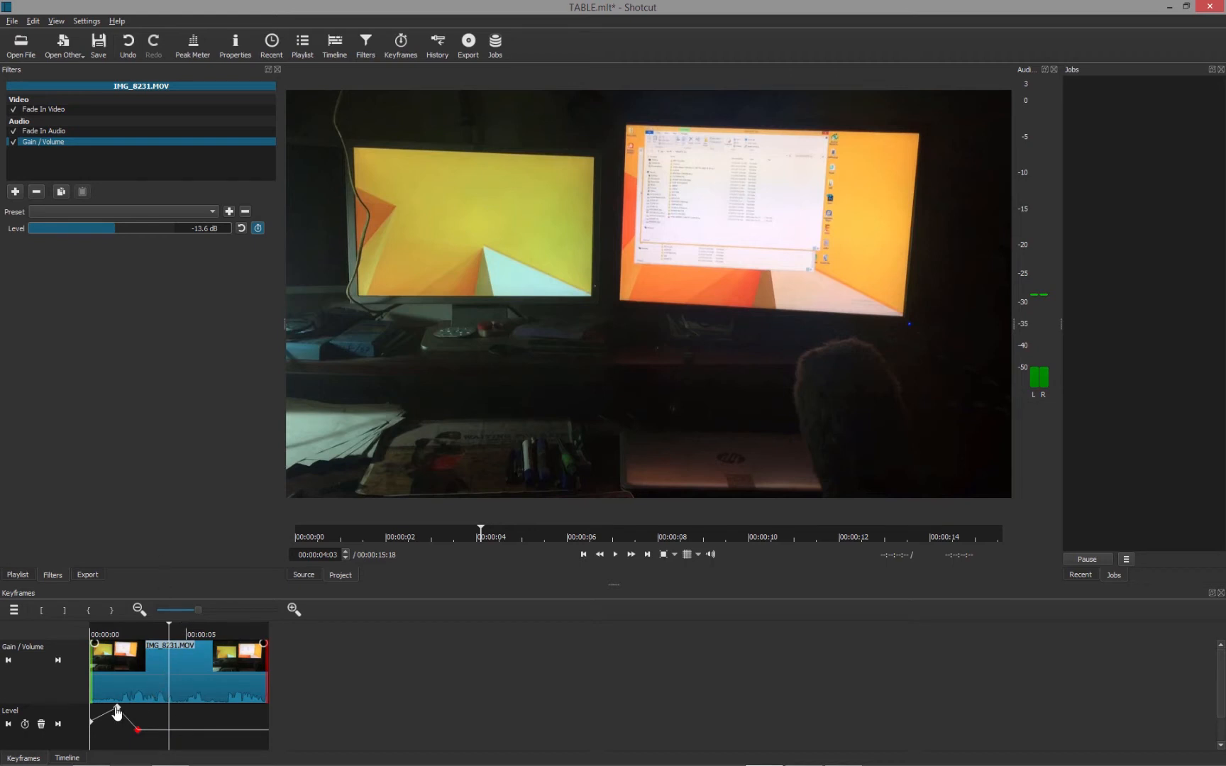
Even out the first two gain keyframes and add three more along the flat section from 00:00:03:26 to 00:00:05:02.
{"action": "left_click_drag", "start_coordinate": [118, 709], "coordinate": [91, 716]}
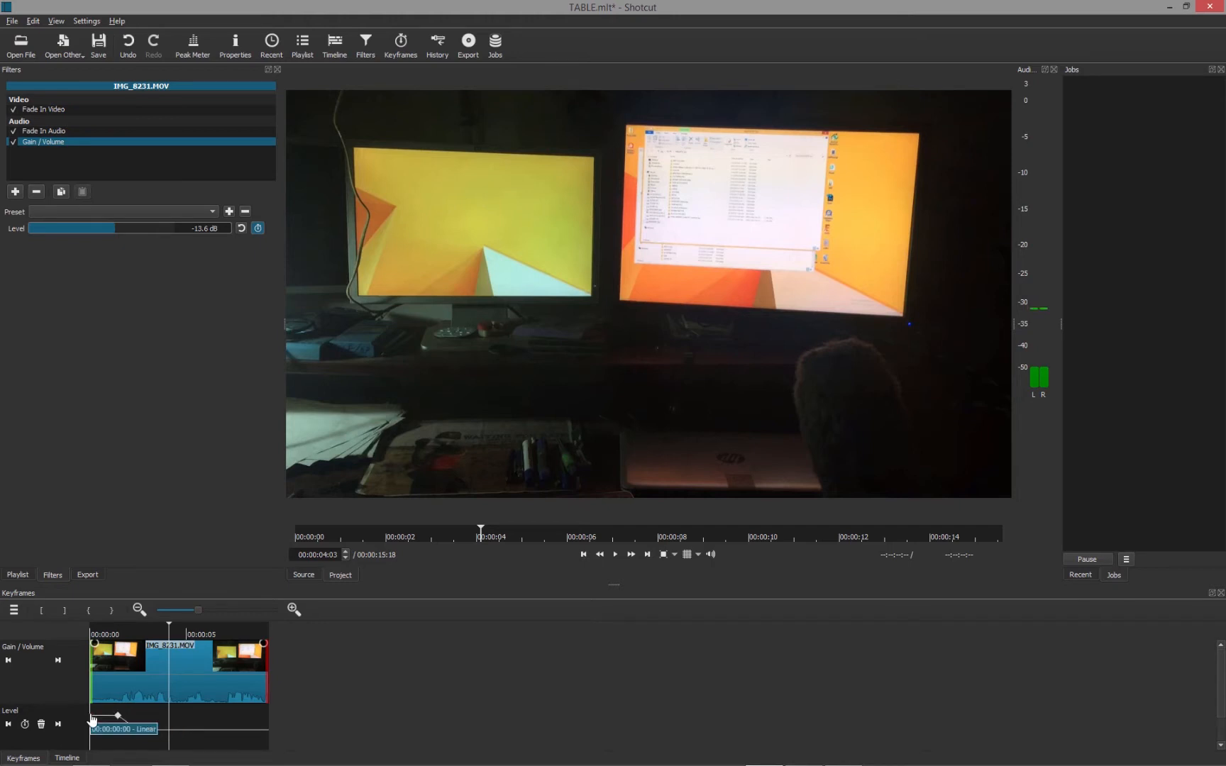
{"action": "left_click", "coordinate": [164, 731]}
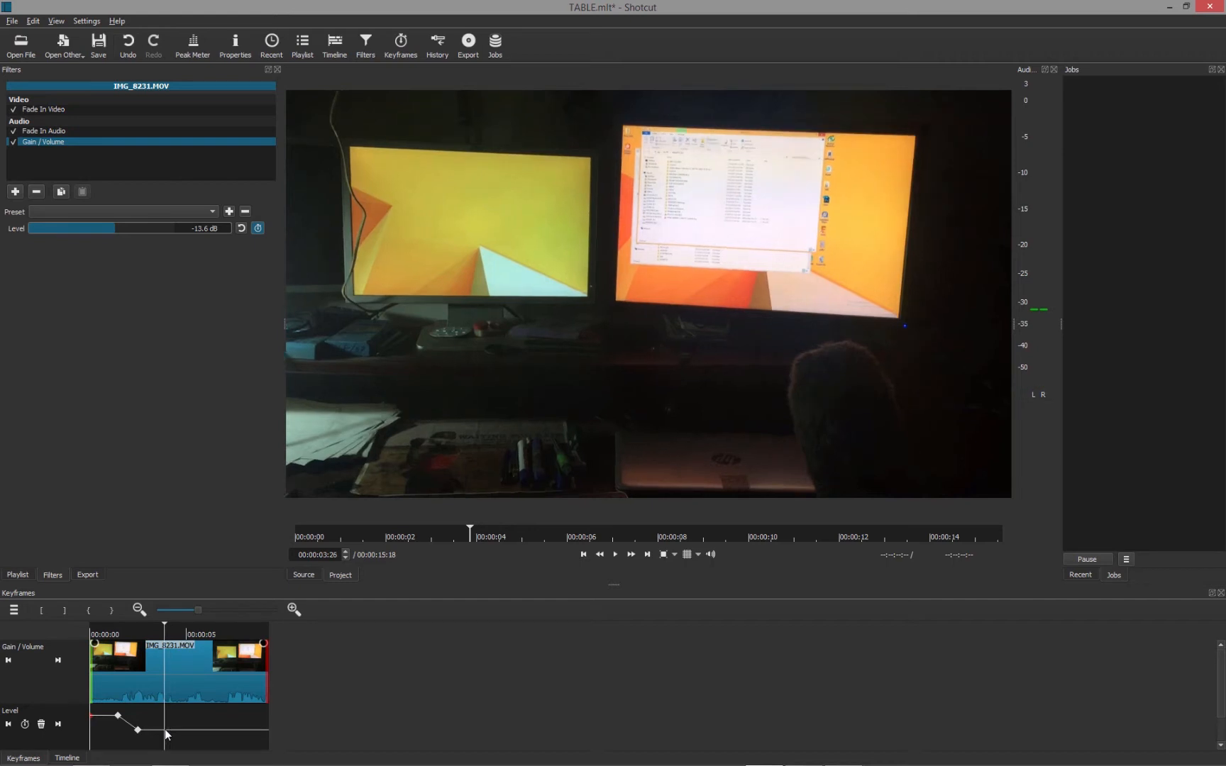
{"action": "left_click", "coordinate": [25, 724]}
{"action": "left_click", "coordinate": [182, 734]}
{"action": "double_click", "coordinate": [176, 731]}
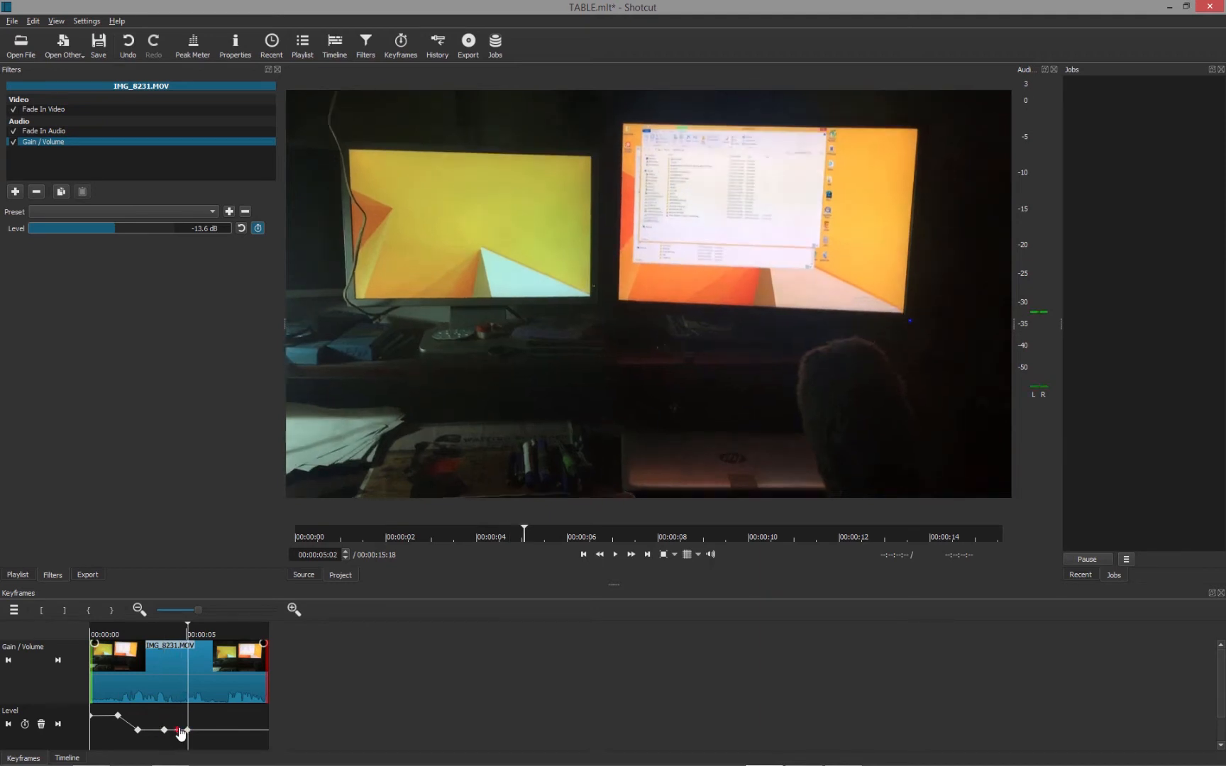
Raise the two gain keyframes between 00:00:04:04 and 00:00:05:02 to form a short volume peak, and play the clip to check it.
{"action": "left_click_drag", "start_coordinate": [178, 730], "coordinate": [178, 717]}
{"action": "left_click", "coordinate": [176, 715]}
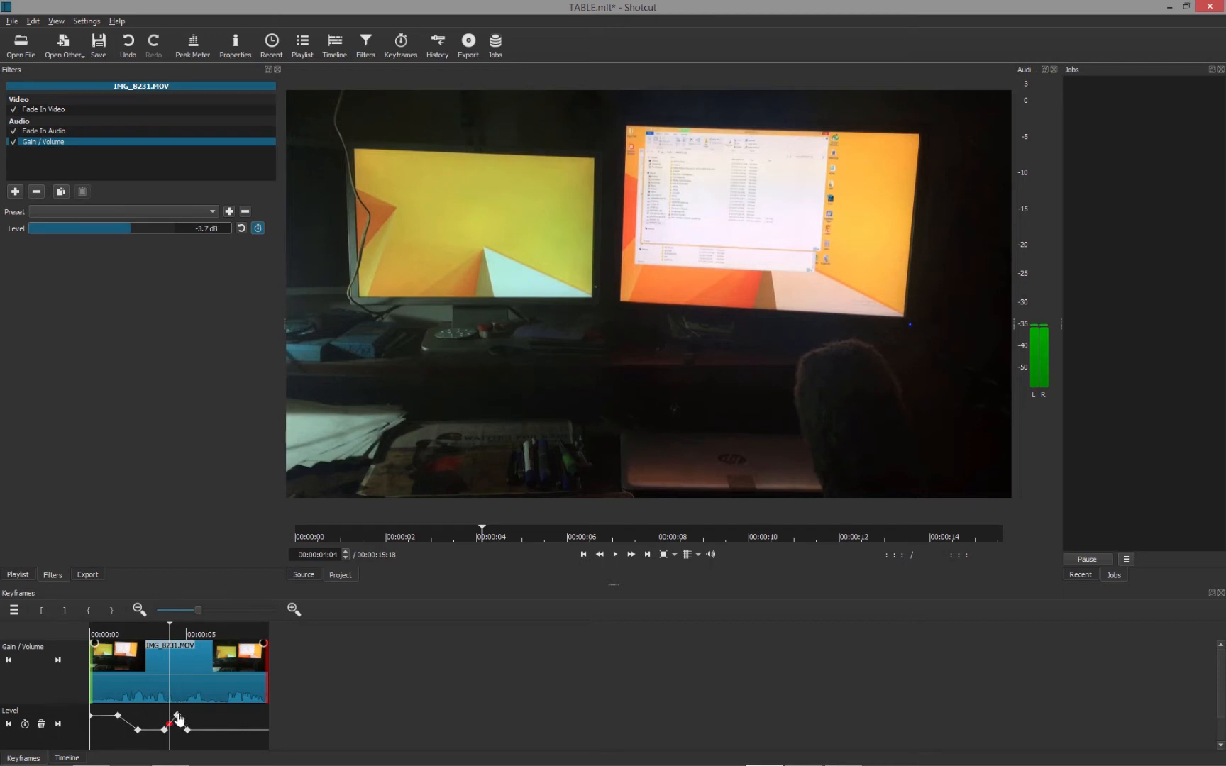
{"action": "left_click_drag", "start_coordinate": [180, 717], "coordinate": [171, 716]}
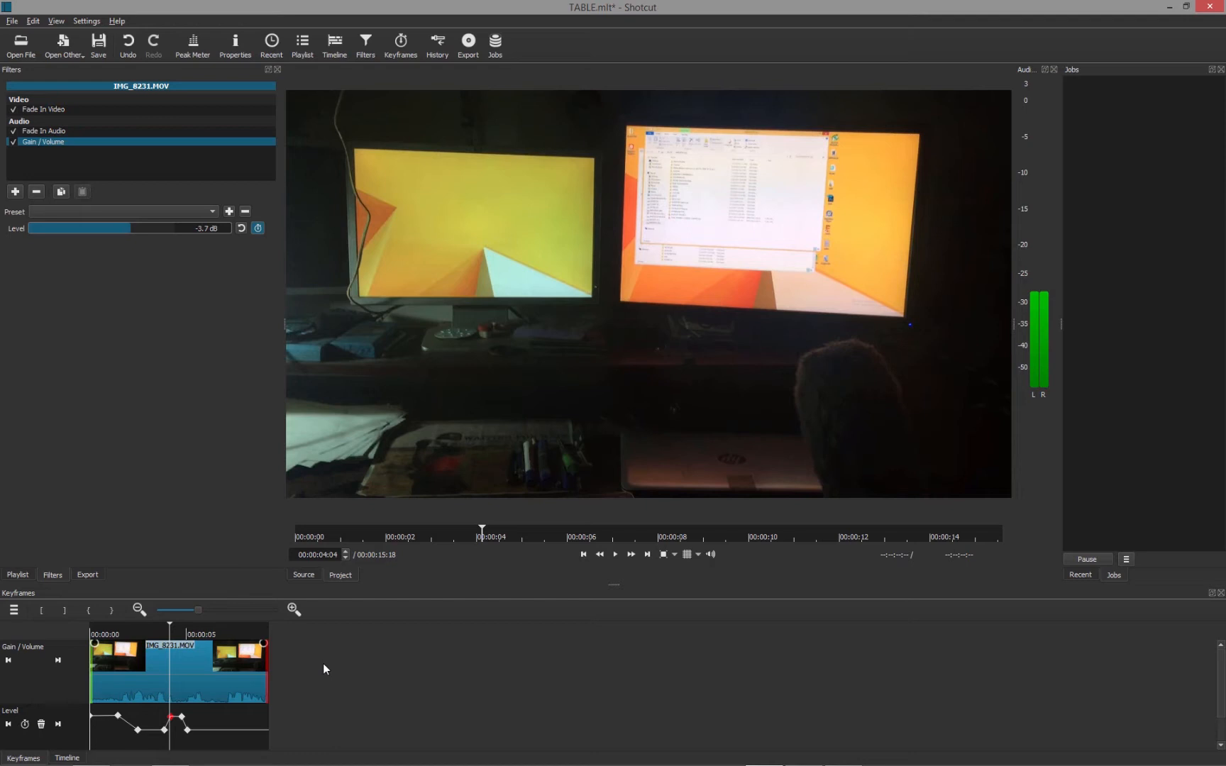
{"action": "left_click", "coordinate": [122, 628]}
{"action": "key", "text": "space"}
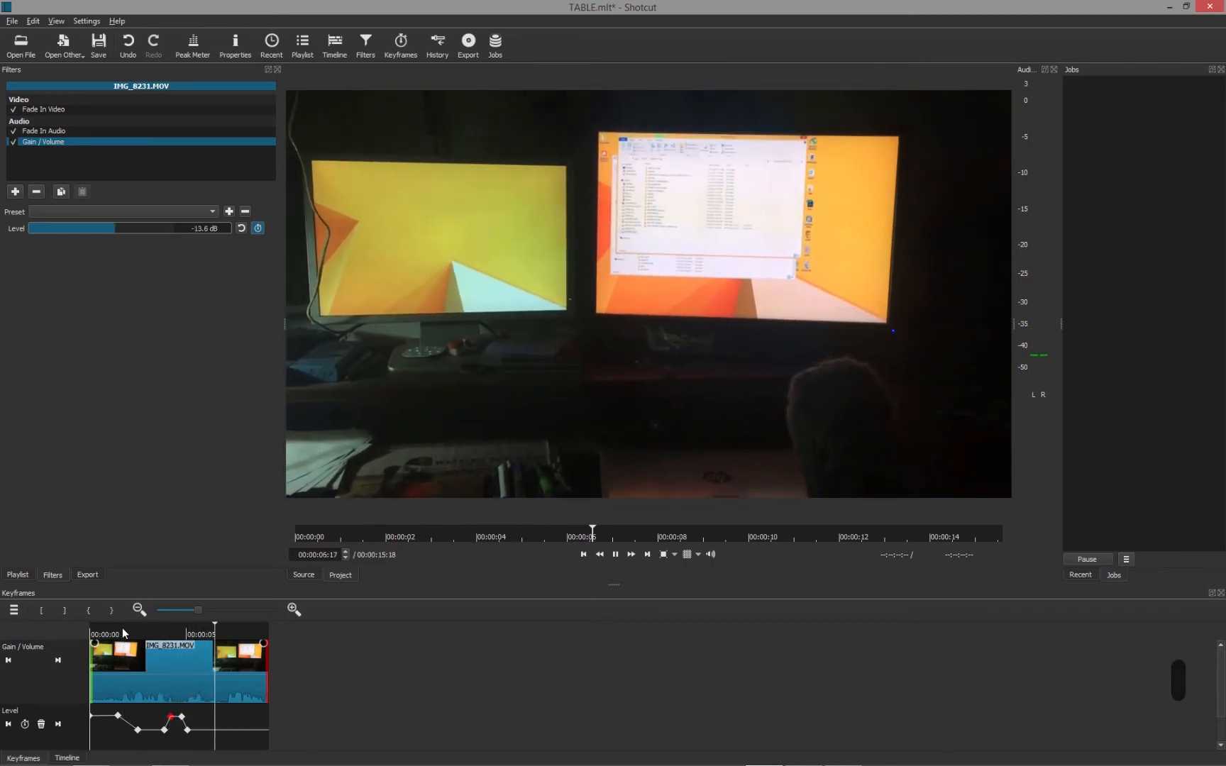
{"action": "key", "text": "space"}
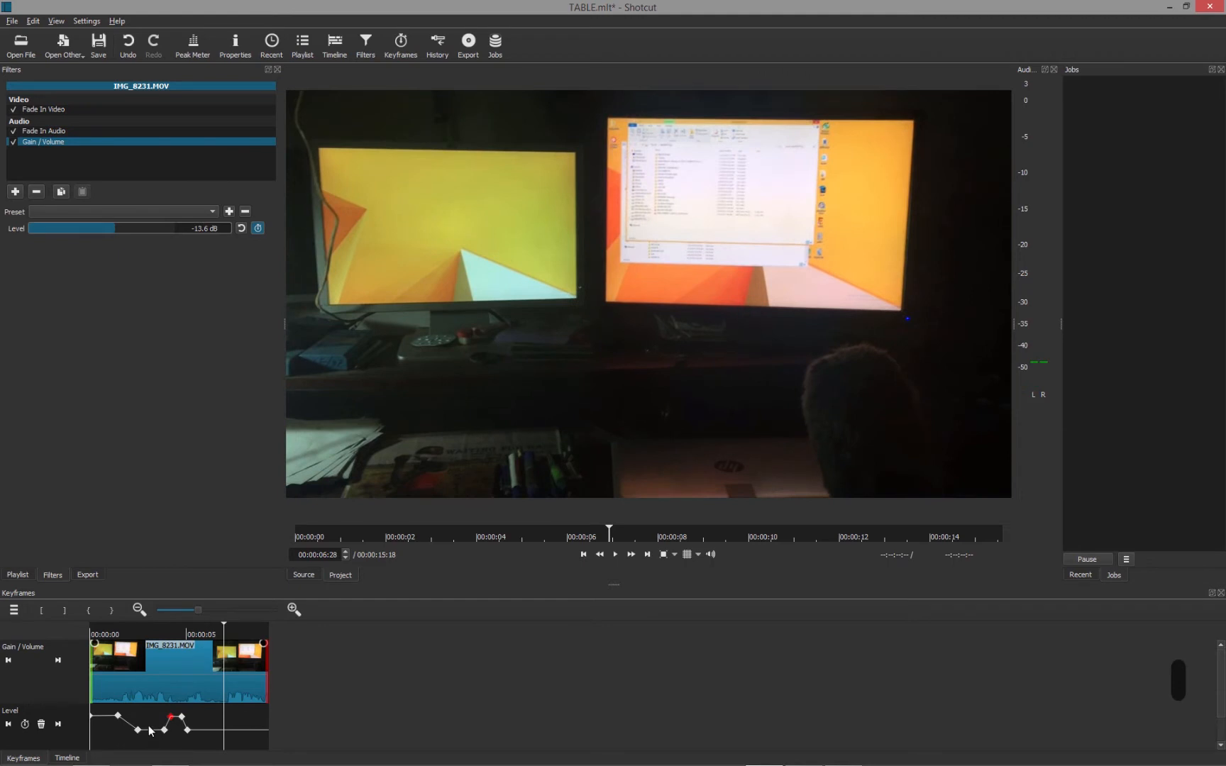
Raise the two low gain keyframes before the peak, including the one at 00:00:02:16, and play the clip from 00:00:01:22.
{"action": "left_click", "coordinate": [150, 731]}
{"action": "left_click", "coordinate": [164, 729]}
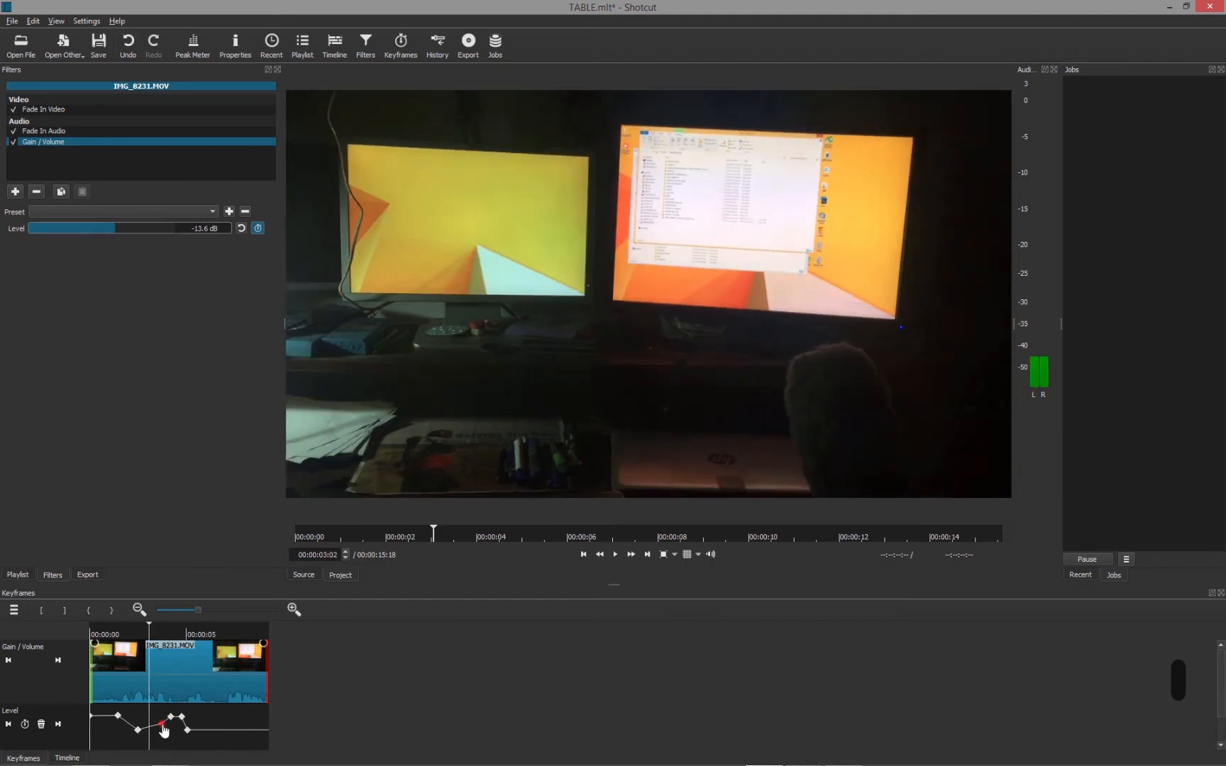
{"action": "left_click", "coordinate": [138, 727]}
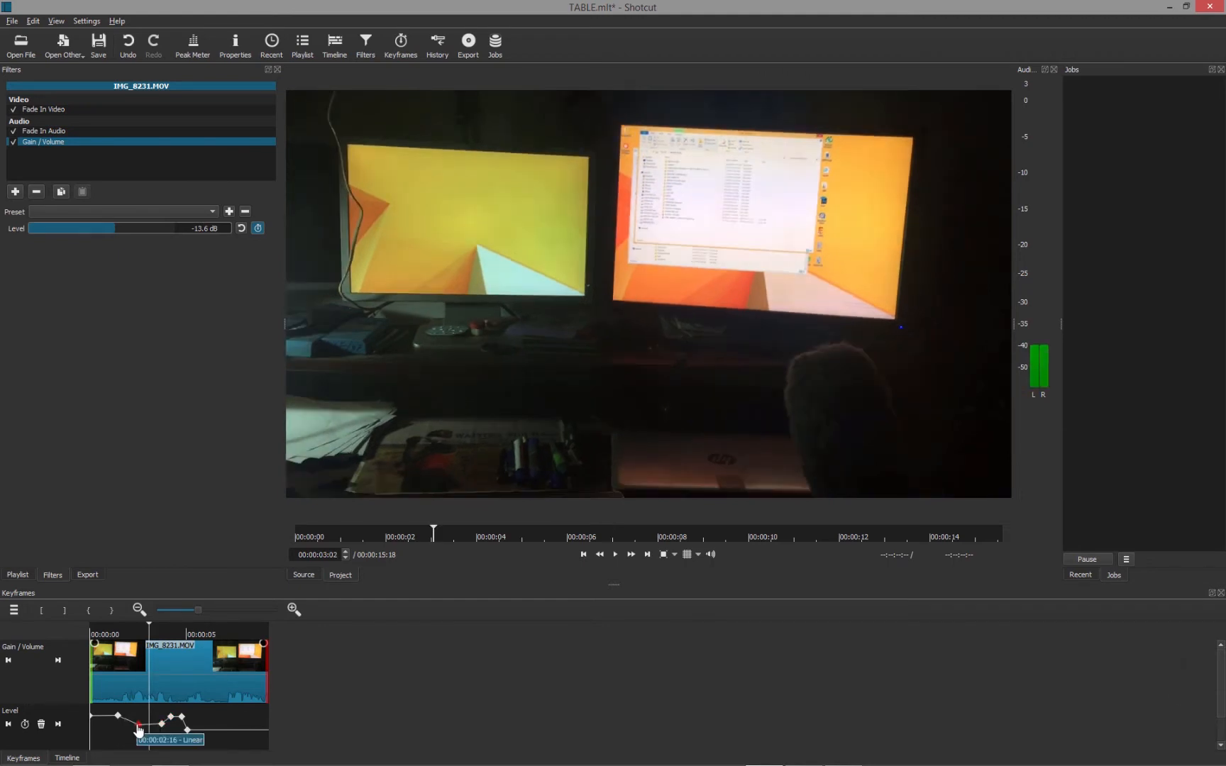
{"action": "left_click", "coordinate": [124, 632]}
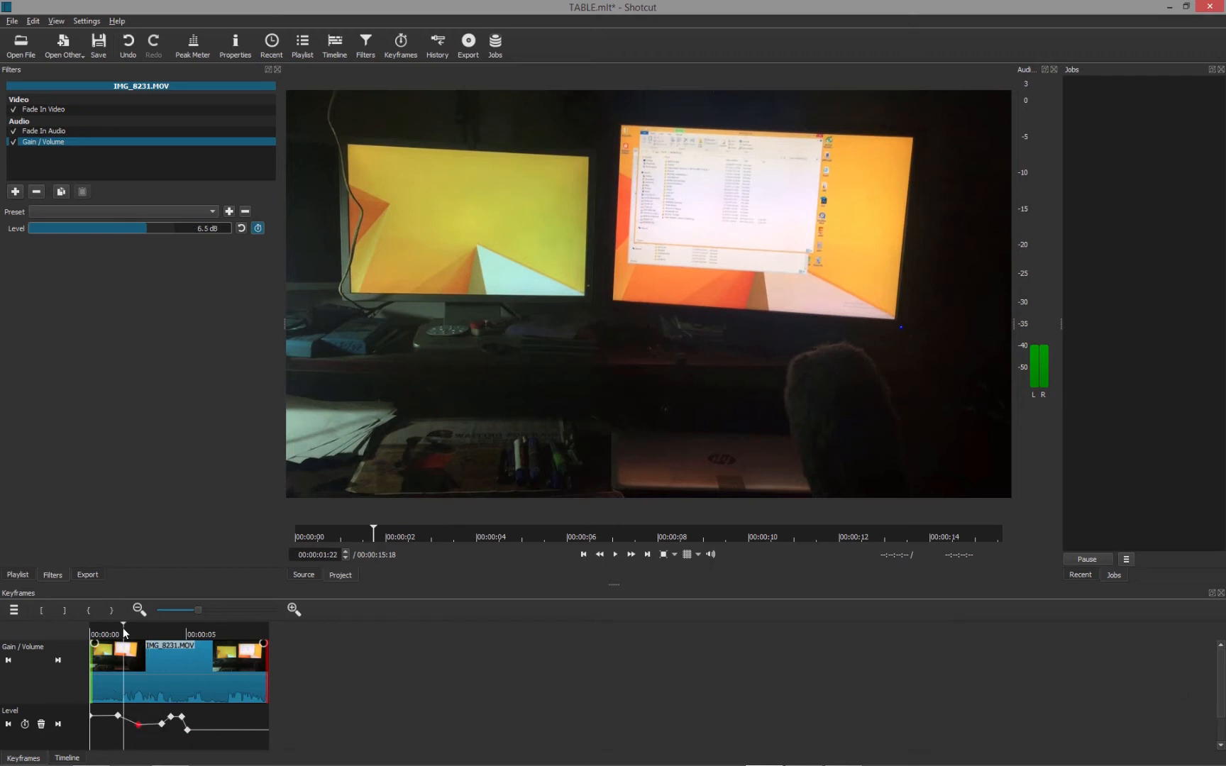
{"action": "key", "text": "space"}
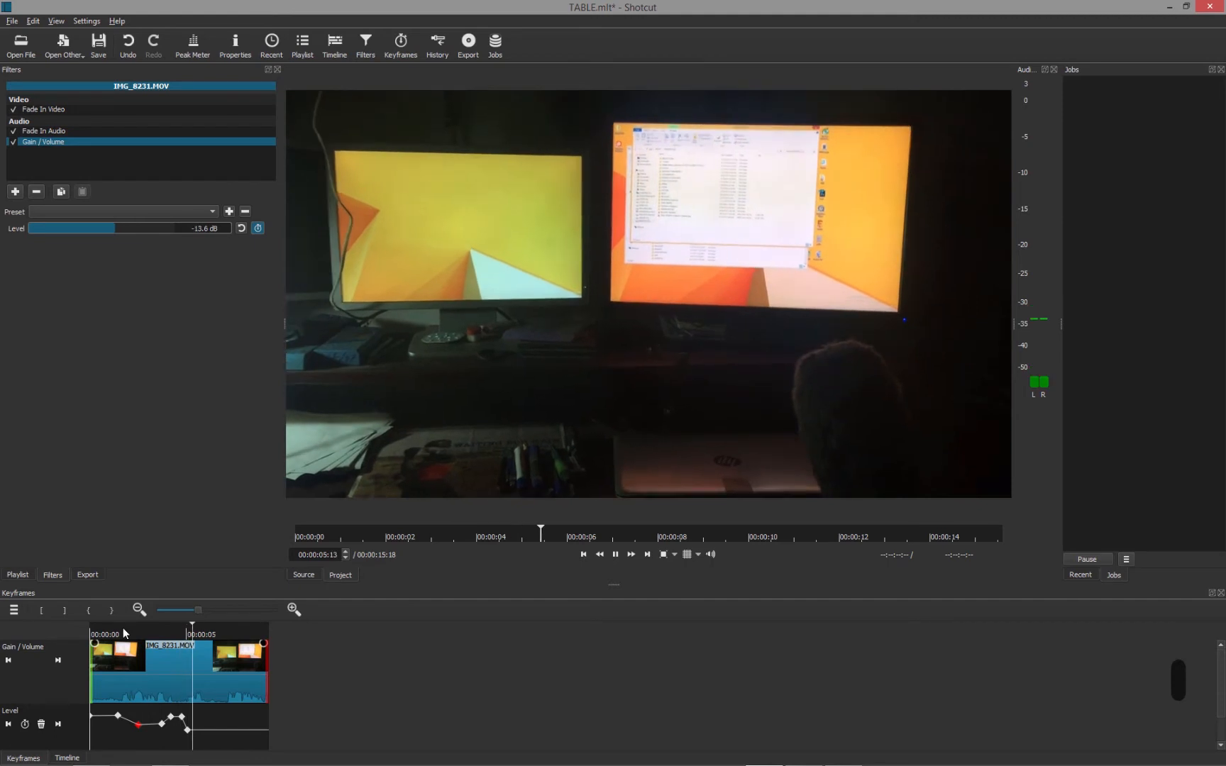
{"action": "key", "text": "space"}
Raise the last gain keyframe, at 00:00:05:04, to -5.5 dB and play the clip from 00:00:04:00.
{"action": "left_click", "coordinate": [189, 722]}
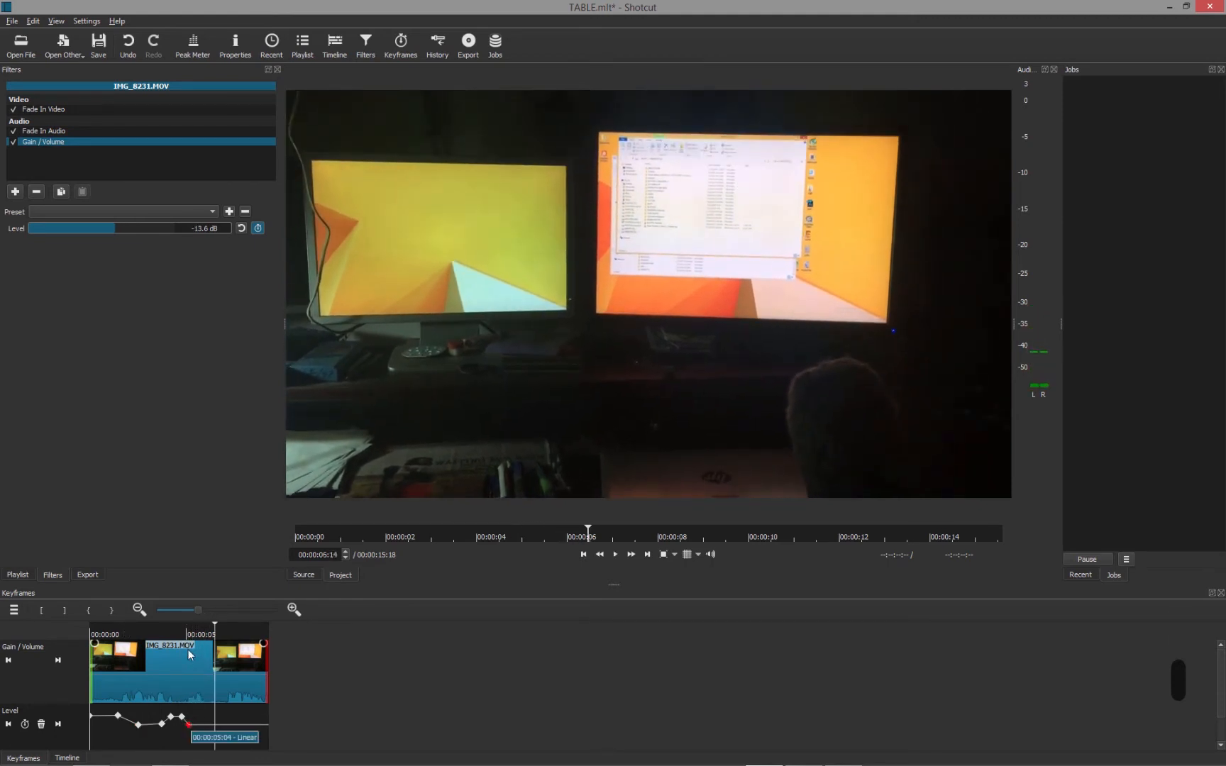
{"action": "left_click", "coordinate": [169, 628]}
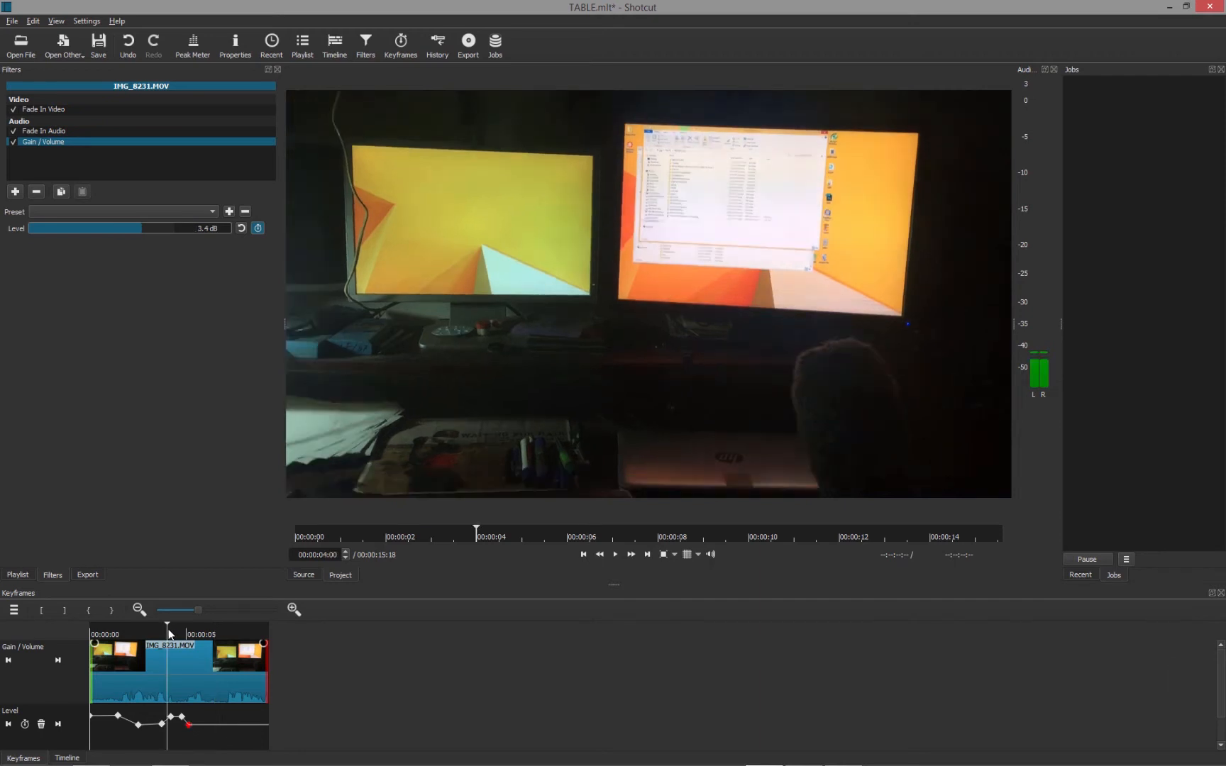
{"action": "key", "text": "space"}
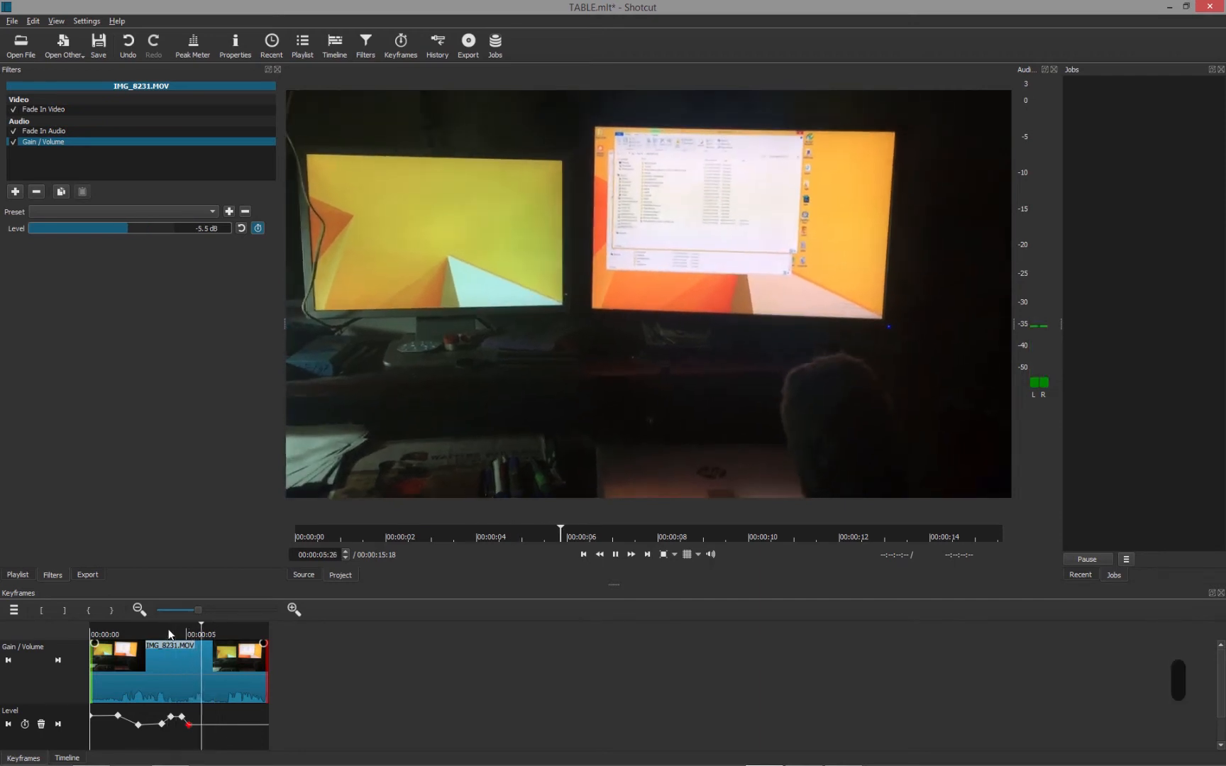
{"action": "key", "text": "space"}
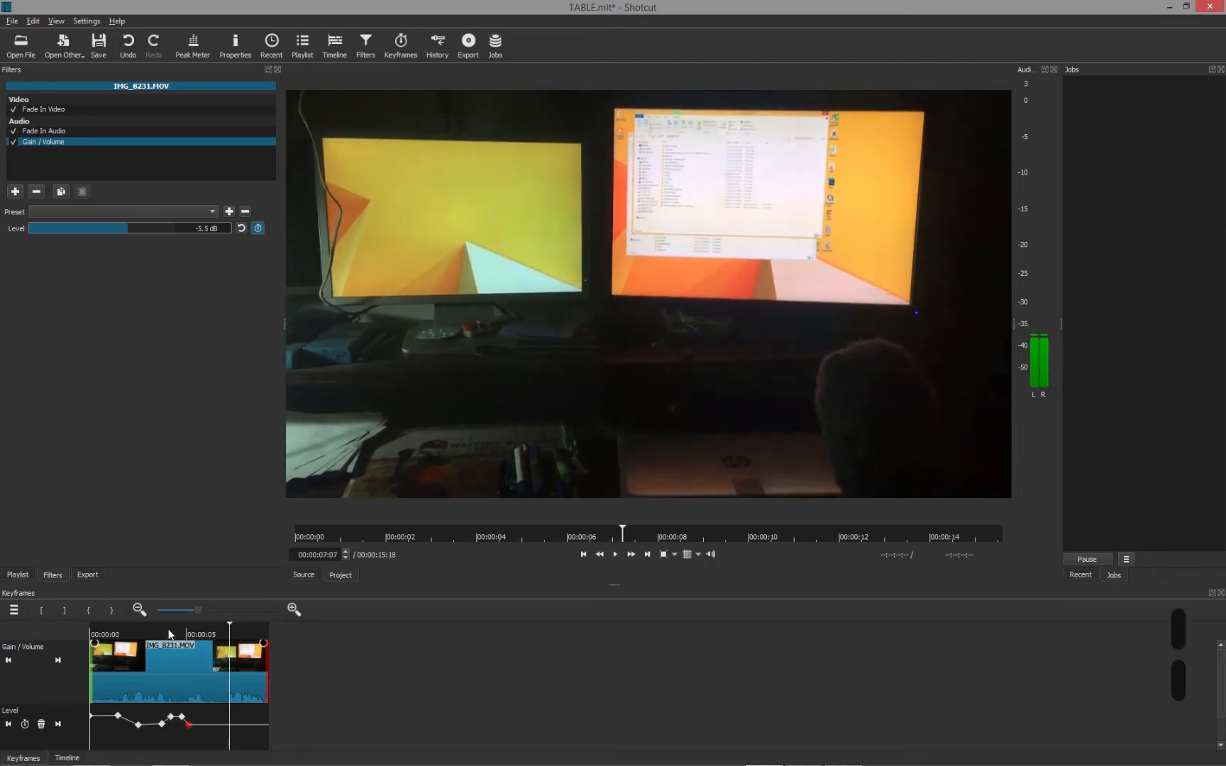
{"action": "key", "text": "space"}
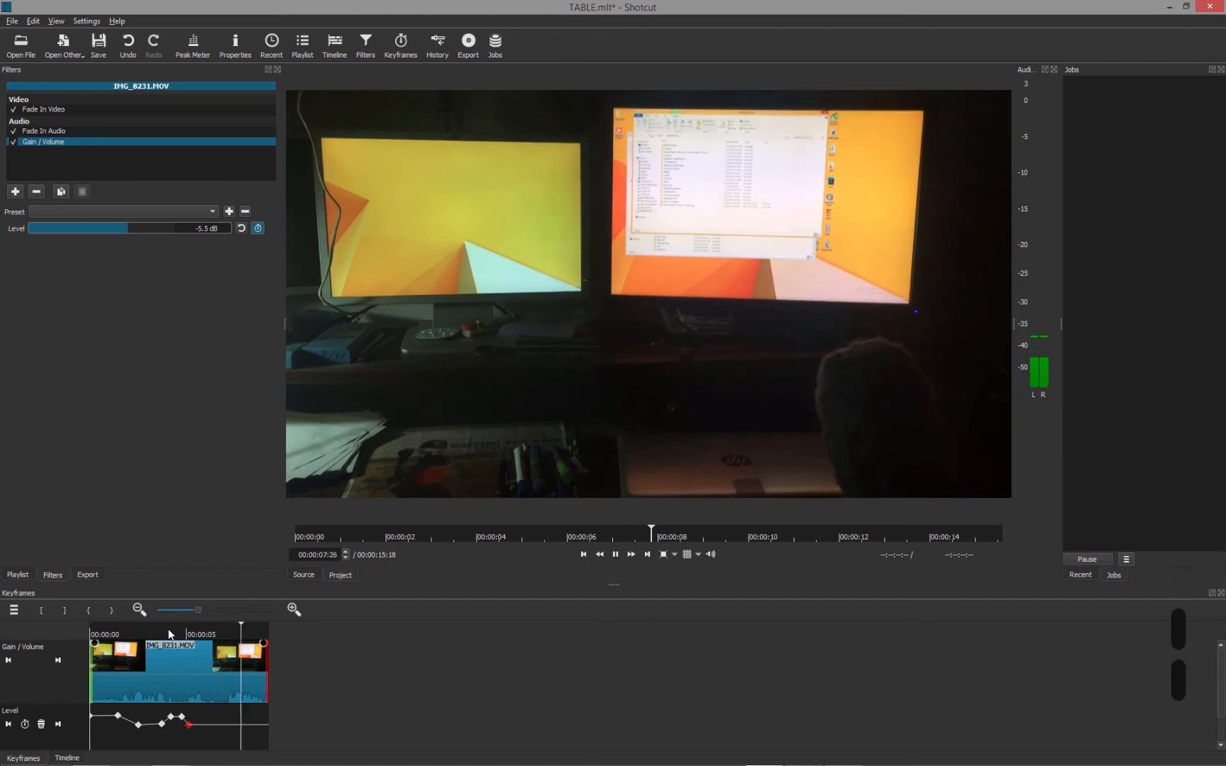
{"action": "left_click", "coordinate": [145, 634]}
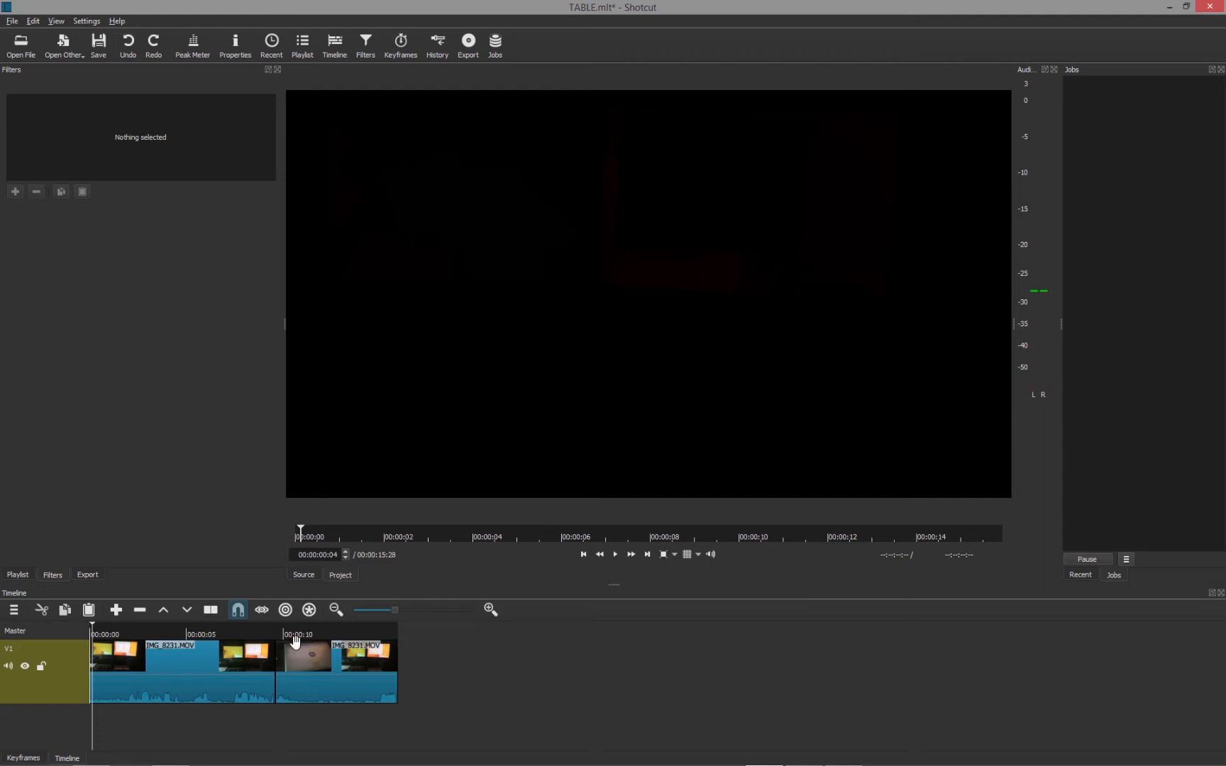
Try a fade-in at the start of the second clip, preview it, and undo it.
{"action": "left_click_drag", "start_coordinate": [282, 646], "coordinate": [327, 645]}
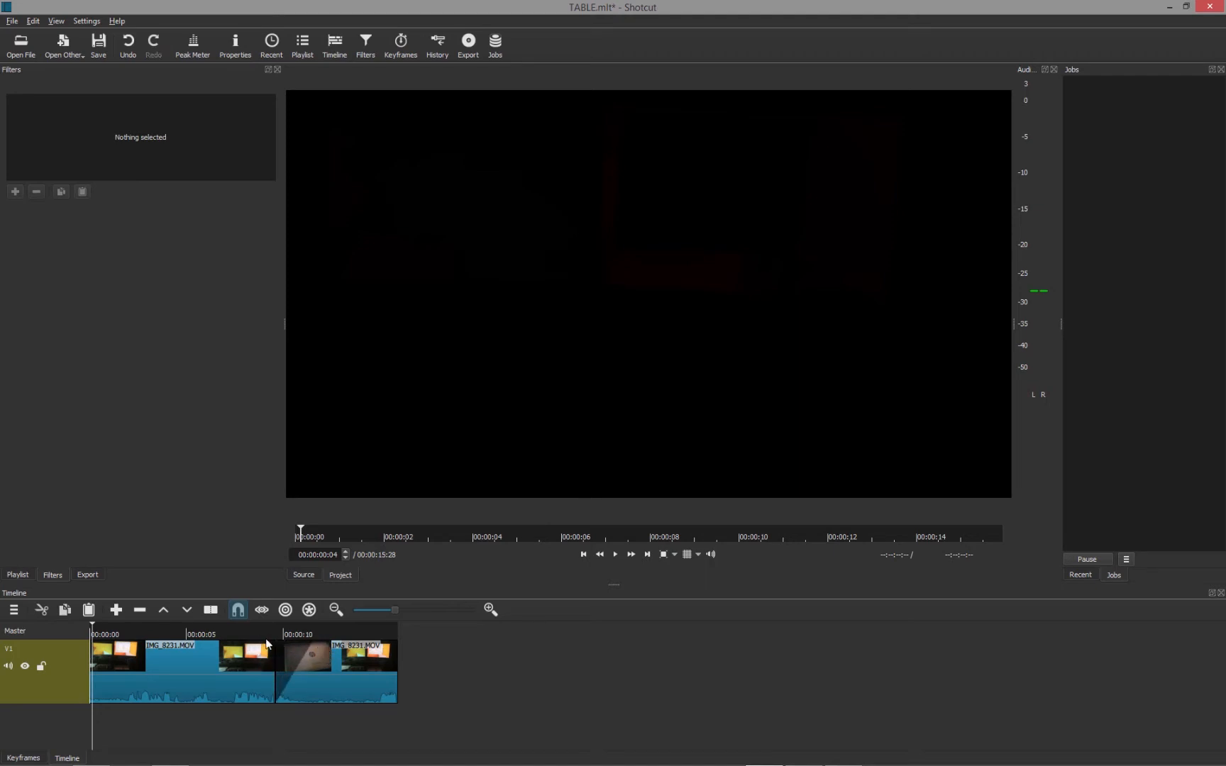
{"action": "left_click", "coordinate": [262, 633]}
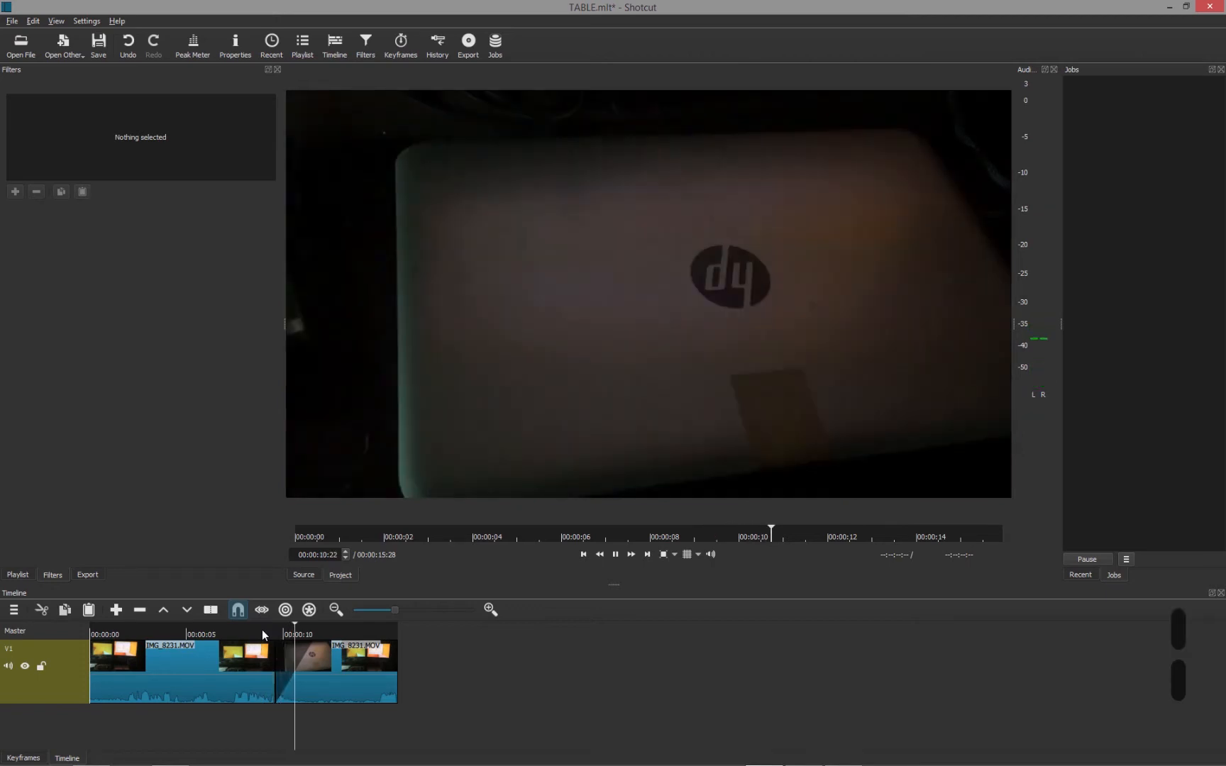
{"action": "key", "text": "space"}
{"action": "key", "text": "ctrl+z"}
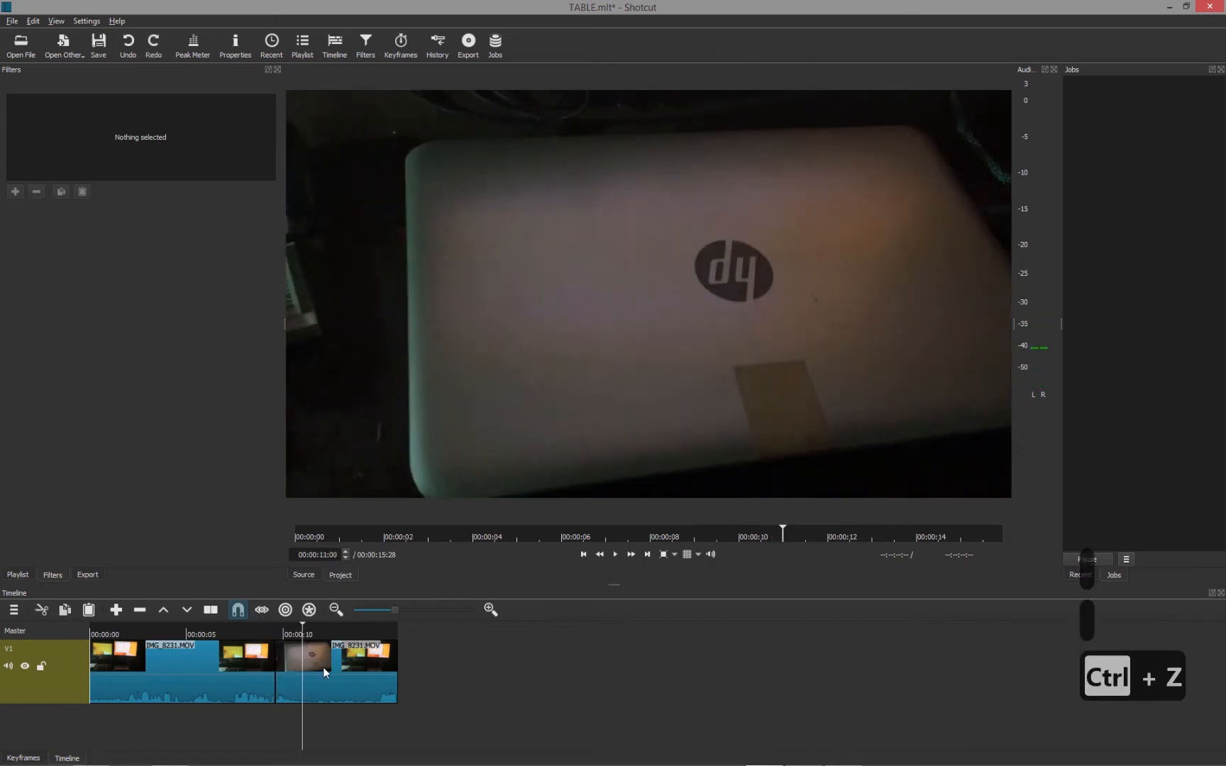
Fade in the start of the first clip and play it from the beginning.
{"action": "left_click", "coordinate": [98, 632]}
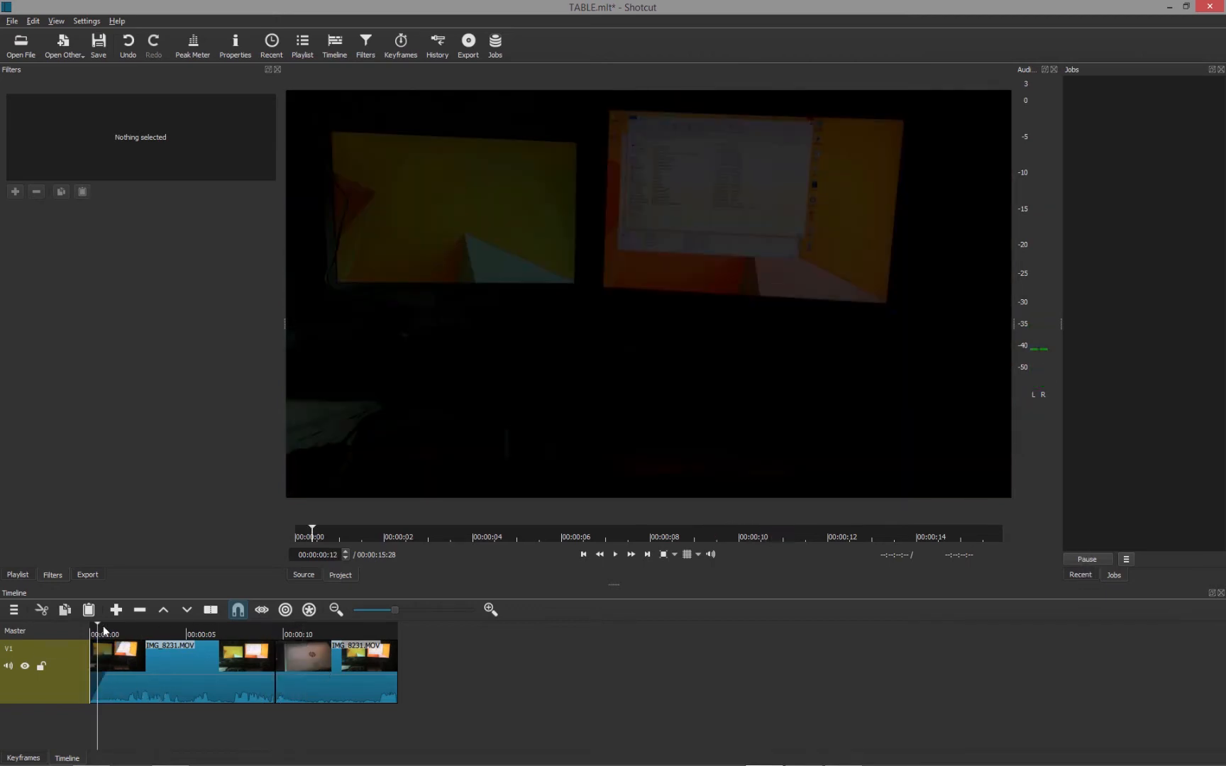
{"action": "left_click_drag", "start_coordinate": [98, 625], "coordinate": [85, 628]}
{"action": "key", "text": "space"}
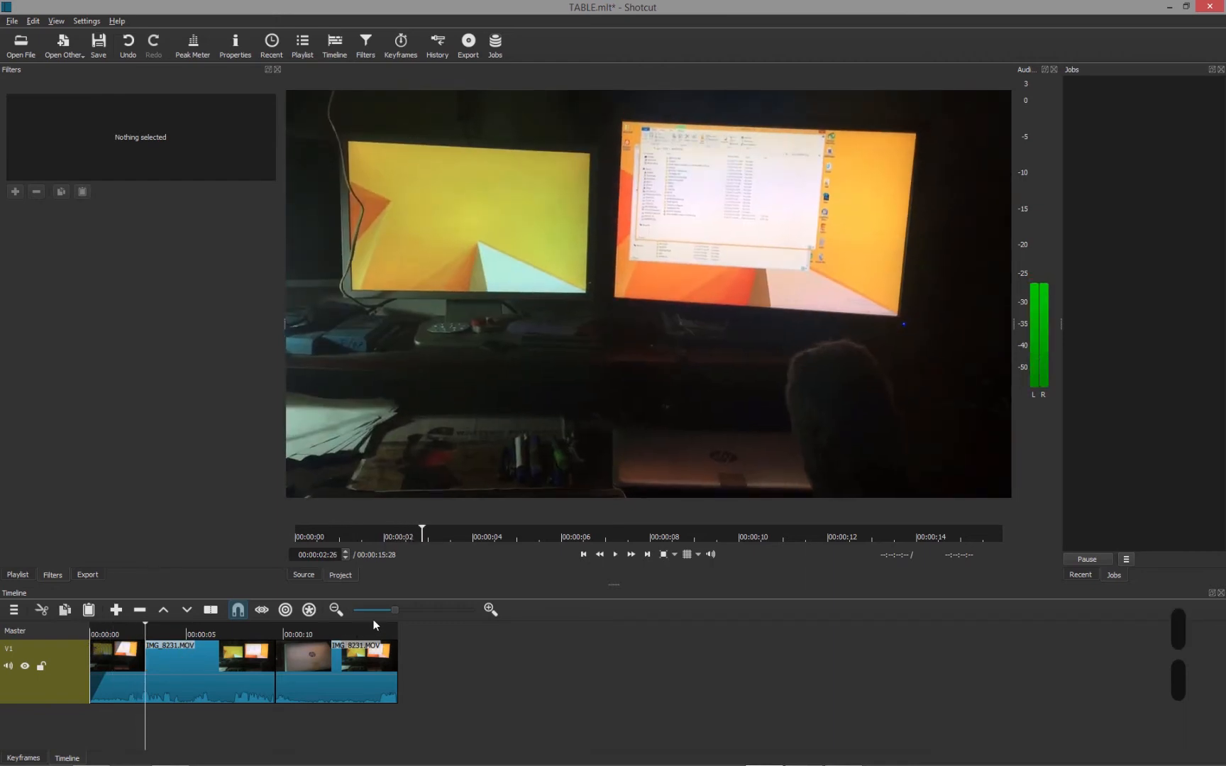
Add a fade-out about 00:00:01:25 long at the end of the second clip, play it, and return to the project start.
{"action": "mouse_move", "coordinate": [391, 647]}
{"action": "left_click_drag", "start_coordinate": [391, 647], "coordinate": [353, 636]}
{"action": "left_click", "coordinate": [365, 627]}
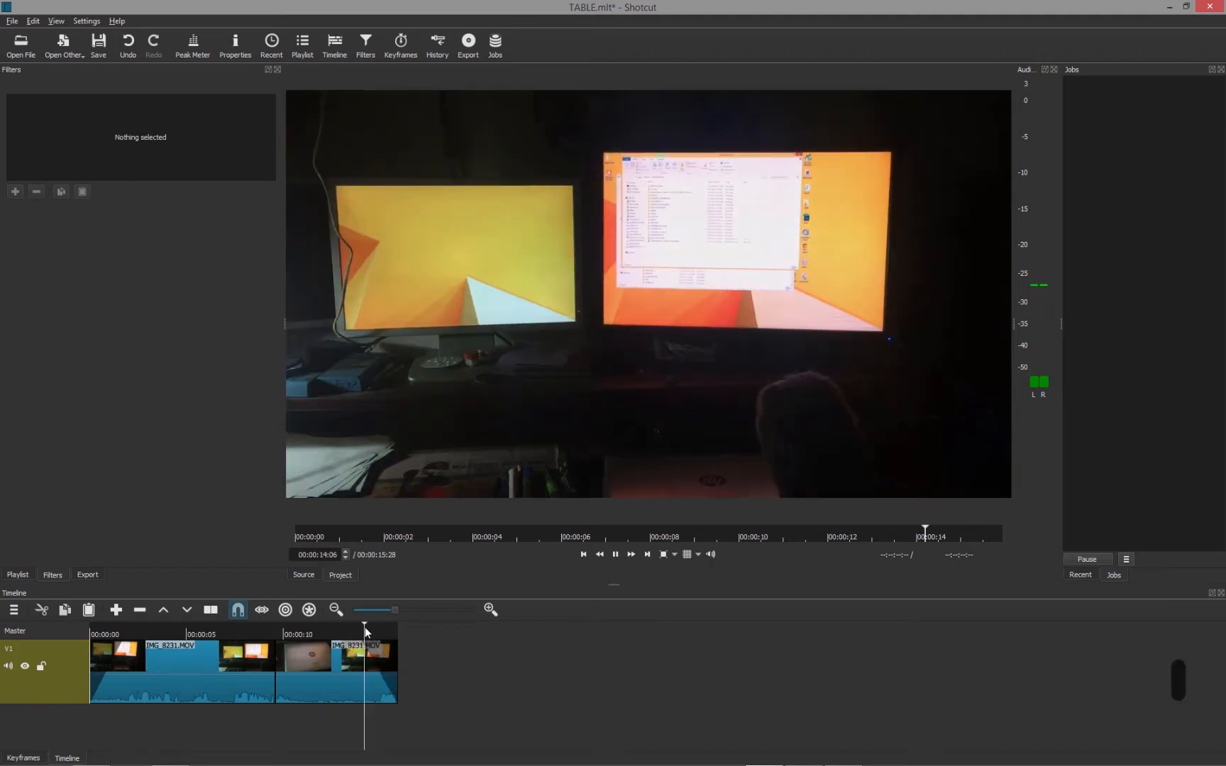
{"action": "key", "text": "space"}
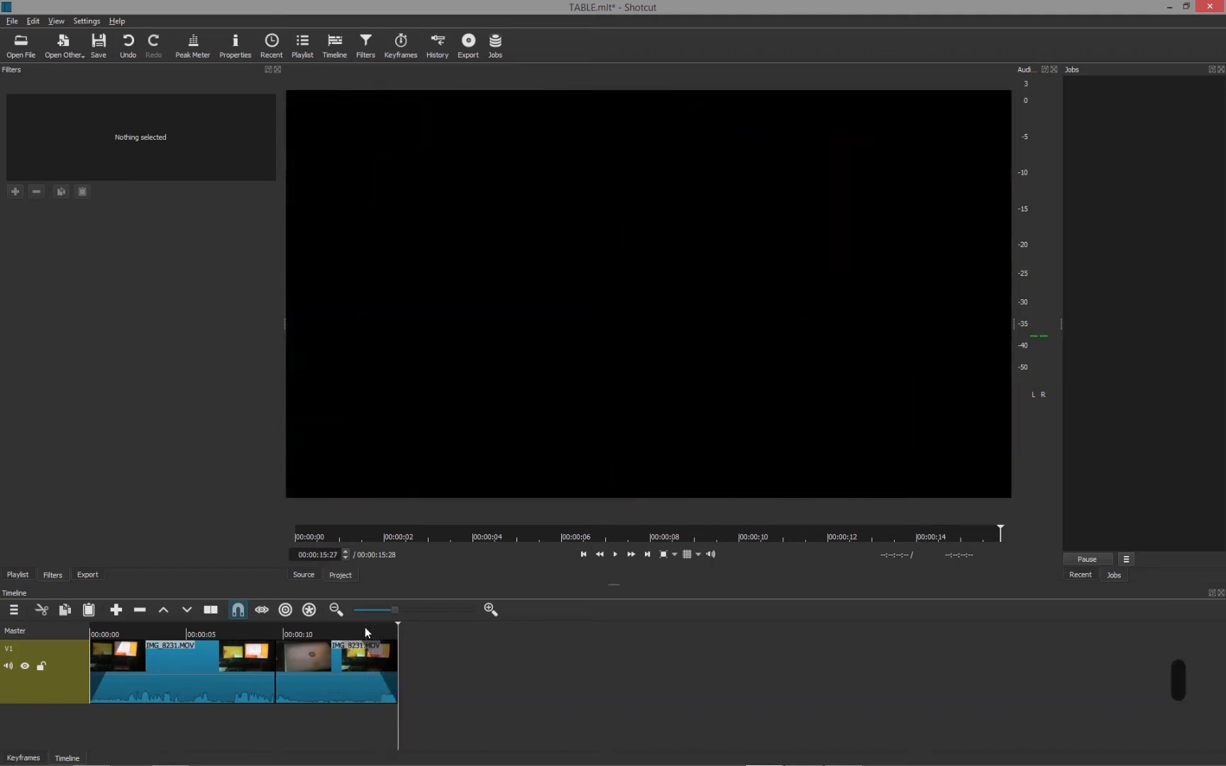
{"action": "key", "text": "Home"}
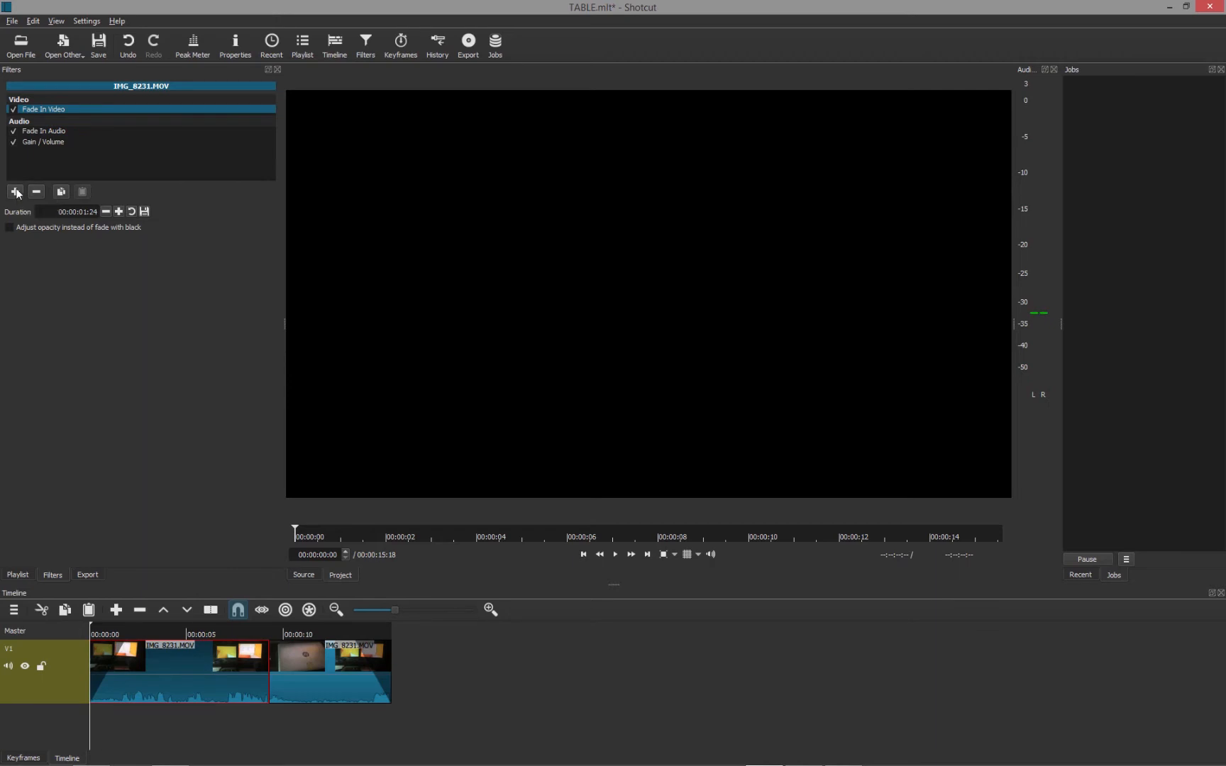
Add a Brightness filter to the second clip with the playhead at the clip's start, 00:00:09:08.
{"action": "left_click", "coordinate": [281, 636]}
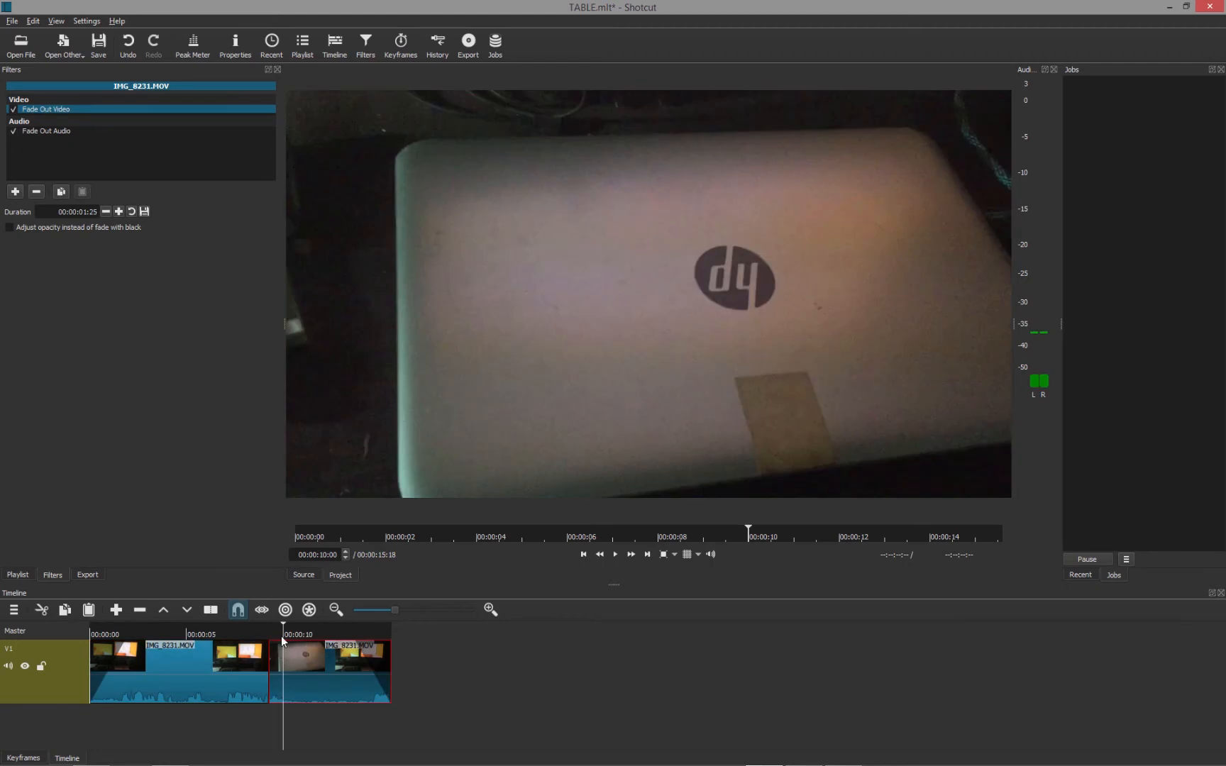
{"action": "key", "text": "Left"}
{"action": "key", "text": "Left"}
{"action": "key", "text": "Left"}
{"action": "key", "text": "Left"}
{"action": "key", "text": "Left"}
{"action": "key", "text": "Left"}
{"action": "key", "text": "Left"}
{"action": "key", "text": "Left"}
{"action": "key", "text": "Left"}
{"action": "key", "text": "Left"}
{"action": "key", "text": "Left"}
{"action": "key", "text": "Left"}
{"action": "key", "text": "Left"}
{"action": "key", "text": "Left"}
{"action": "key", "text": "Left"}
{"action": "key", "text": "alt+Left"}
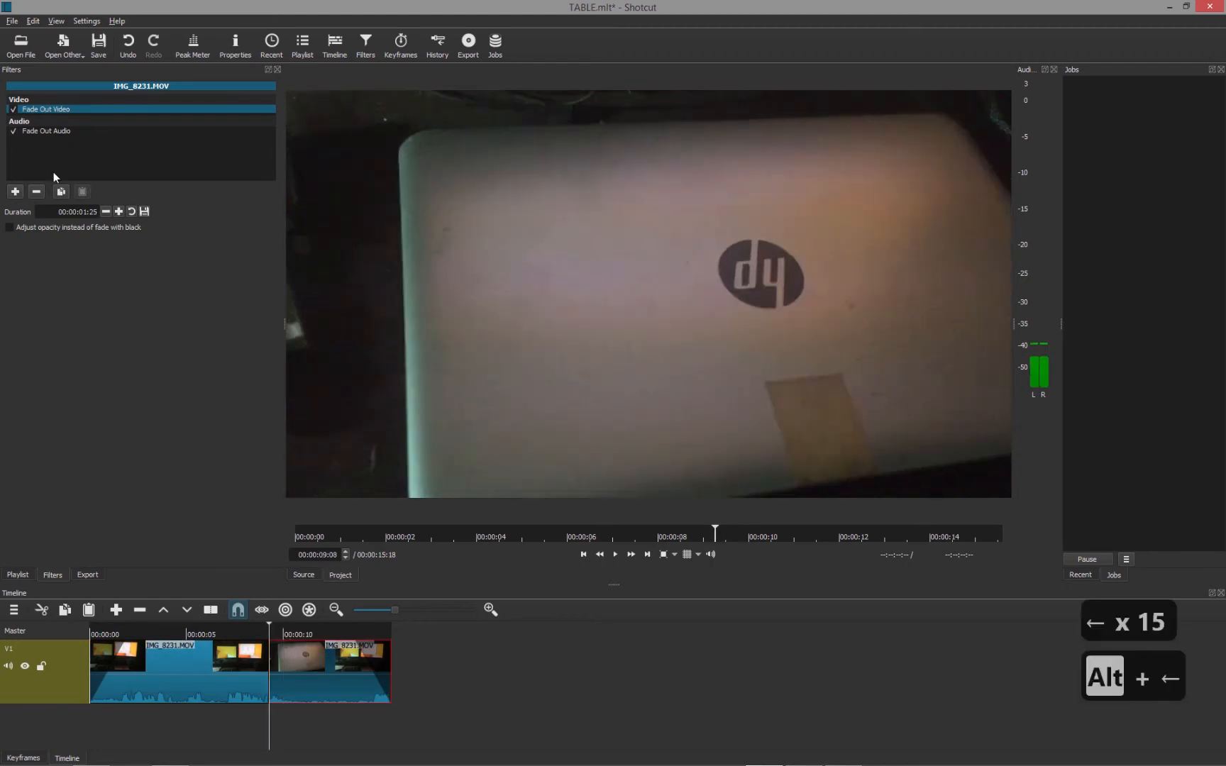
{"action": "left_click", "coordinate": [15, 192]}
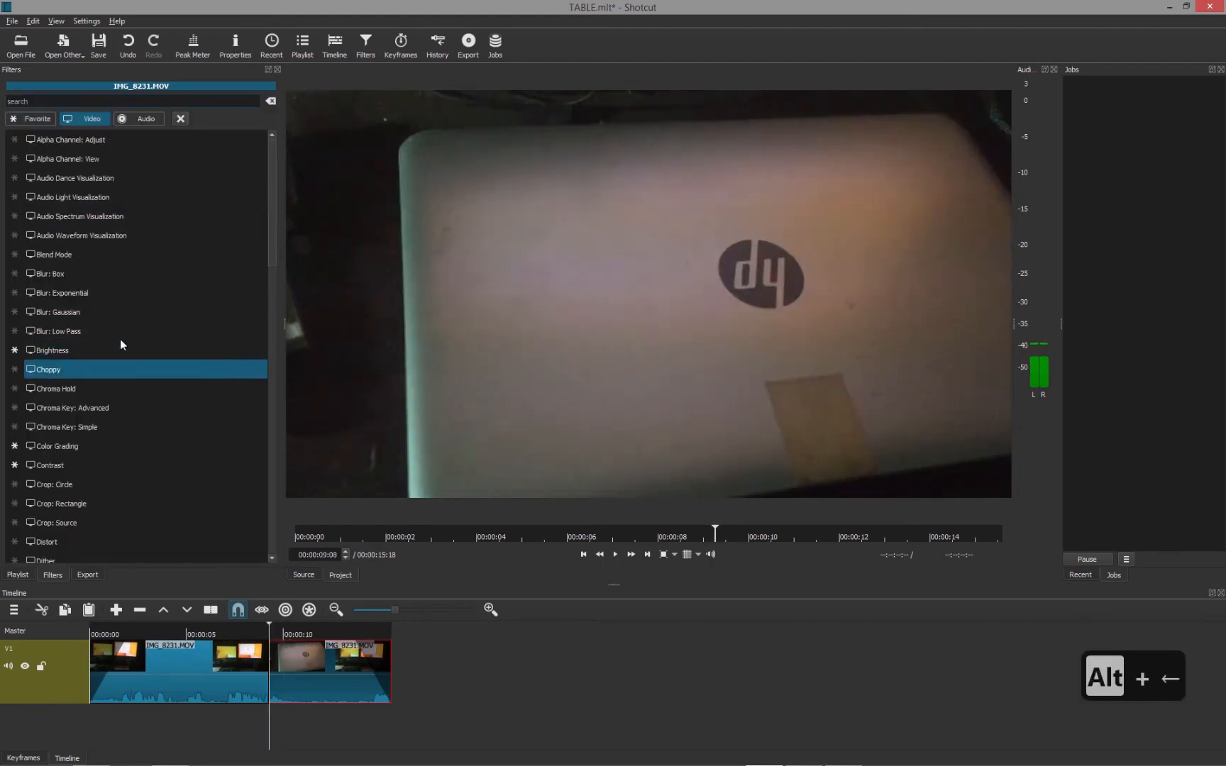
{"action": "left_click", "coordinate": [62, 352]}
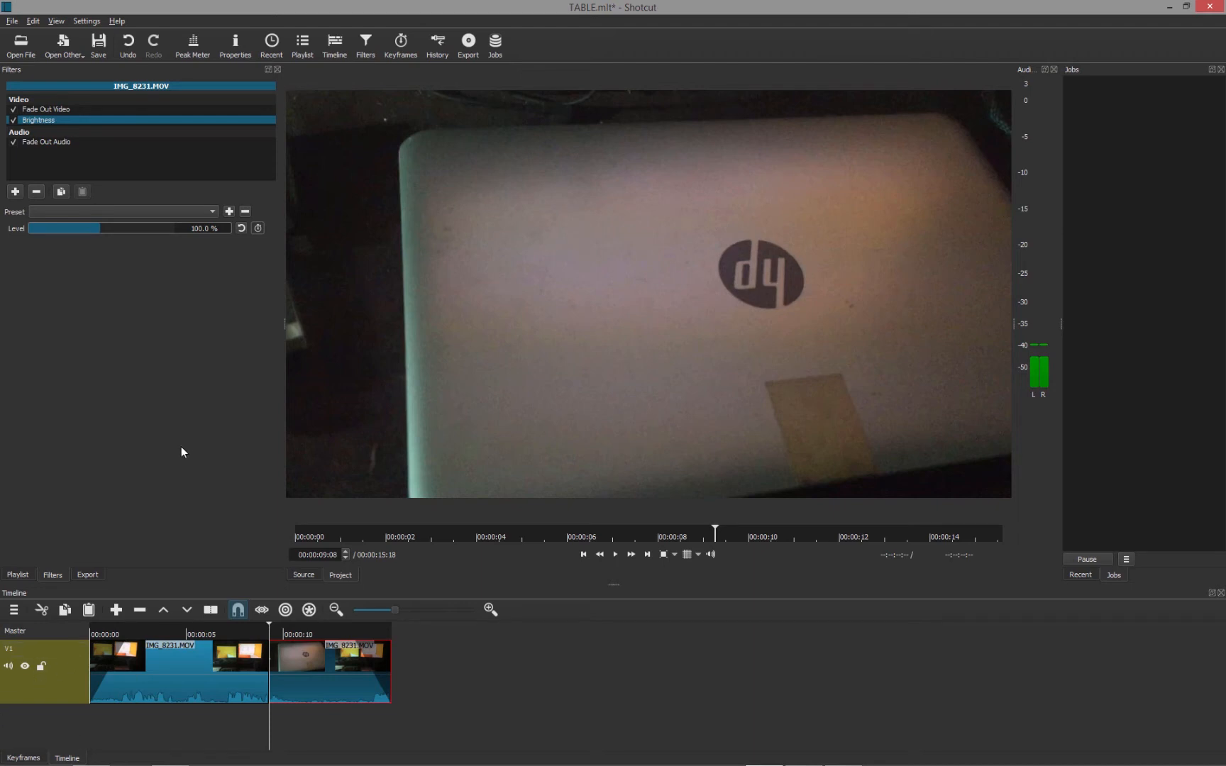
Enable keyframes for the brightness level, add one at 00:00:10:20, and lower the keyframe at the second clip's start.
{"action": "left_click", "coordinate": [26, 757]}
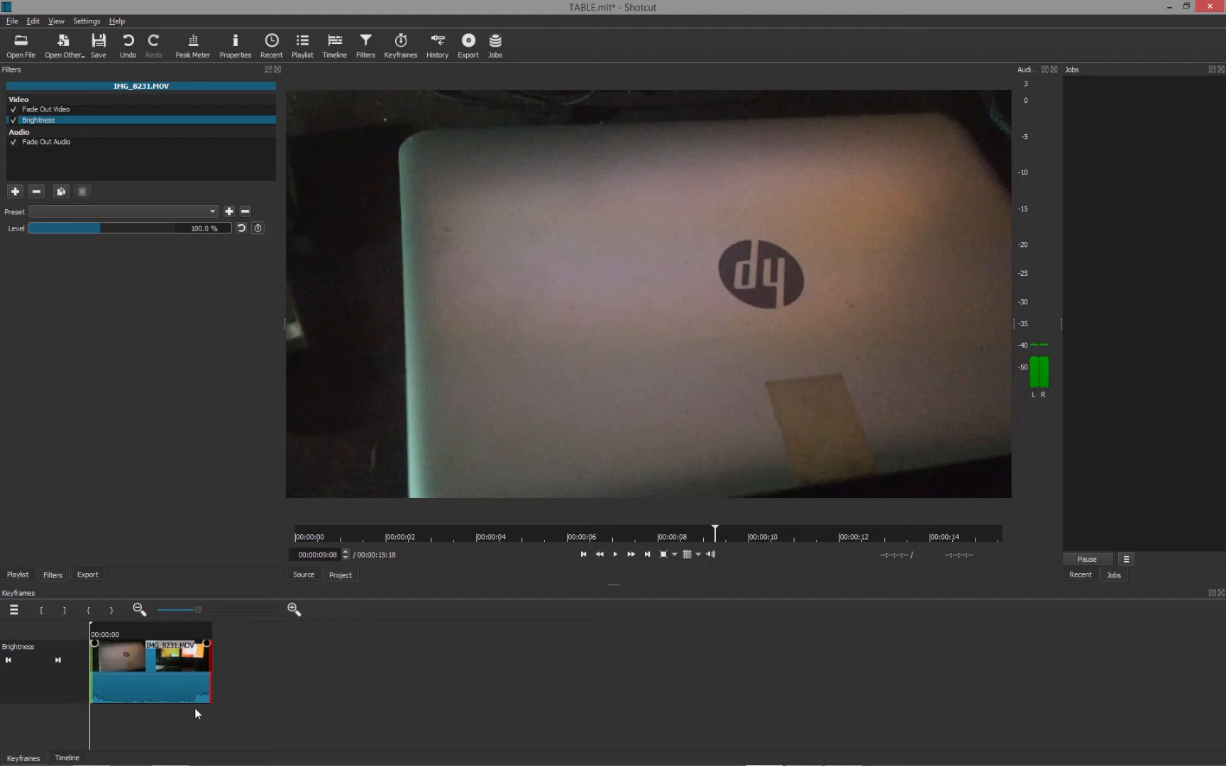
{"action": "left_click", "coordinate": [258, 228]}
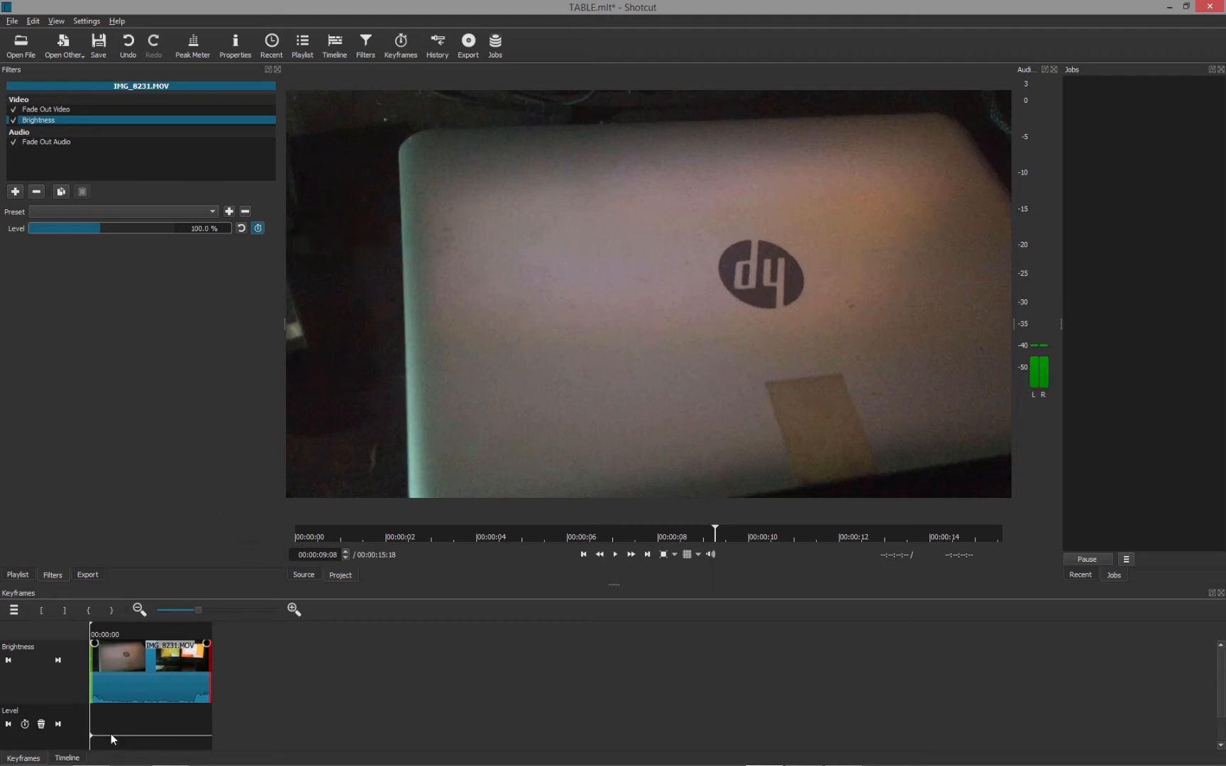
{"action": "left_click", "coordinate": [117, 633]}
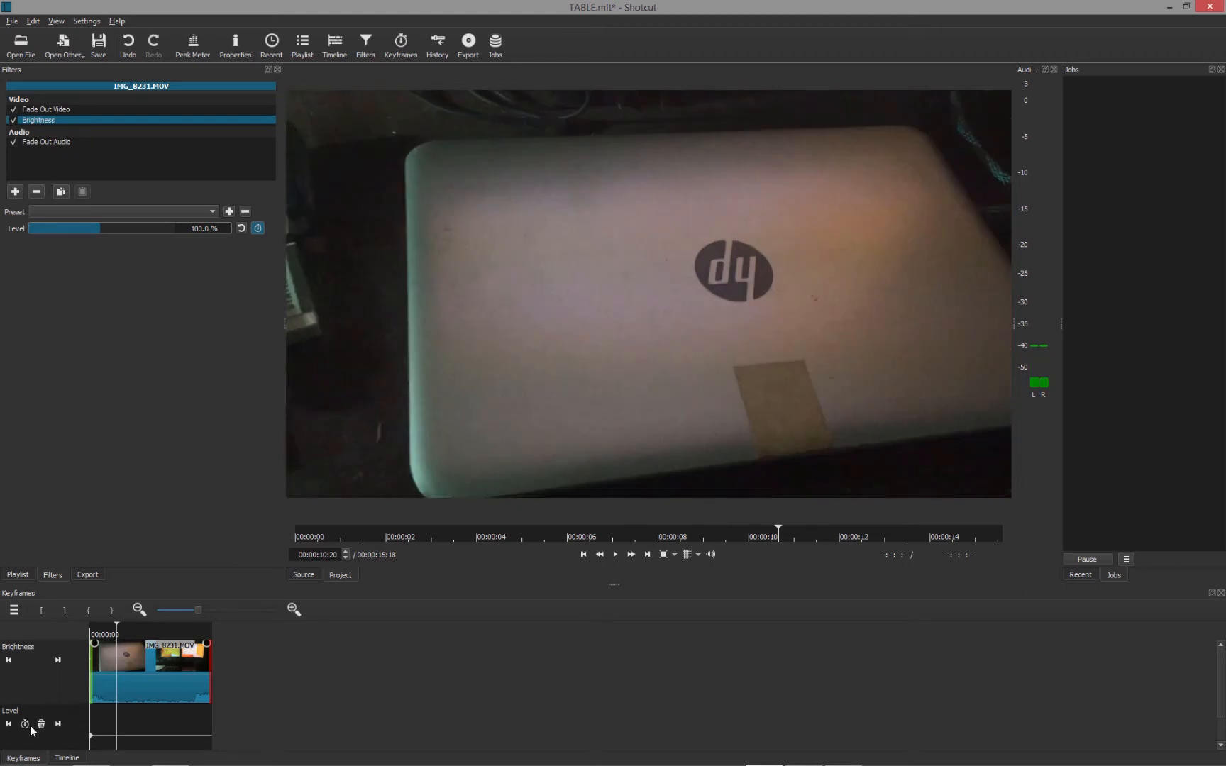
{"action": "left_click", "coordinate": [28, 726]}
{"action": "left_click_drag", "start_coordinate": [92, 736], "coordinate": [86, 742]}
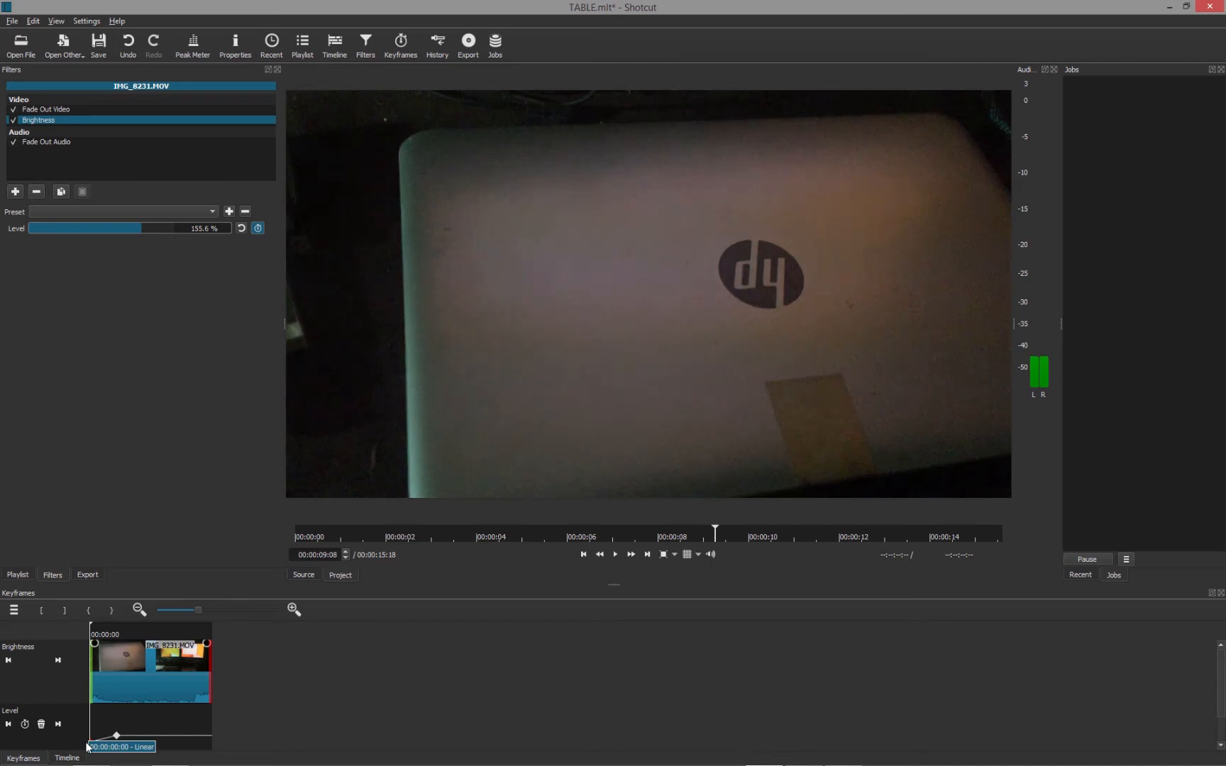
Move the second clip's brightness keyframe from 00:00:10:20 to the playhead at 00:00:12:08 and play the change.
{"action": "left_click", "coordinate": [112, 631]}
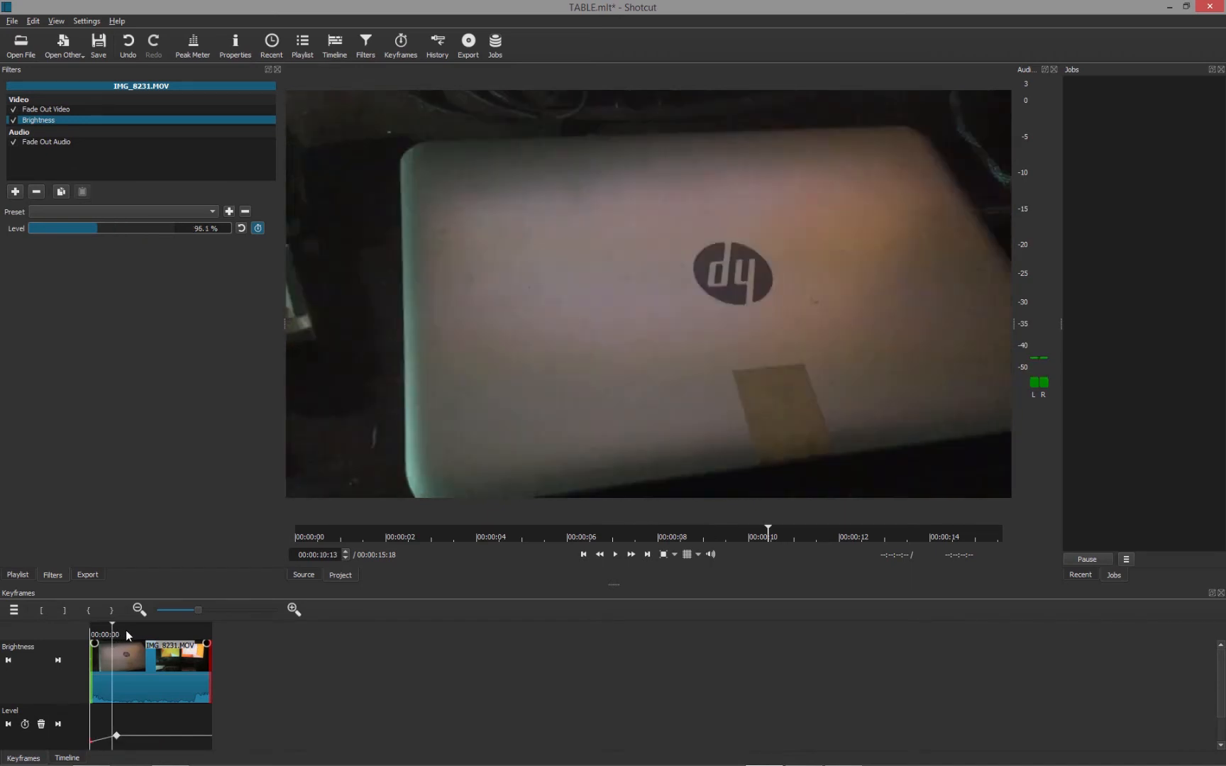
{"action": "left_click", "coordinate": [125, 630]}
{"action": "left_click", "coordinate": [152, 633]}
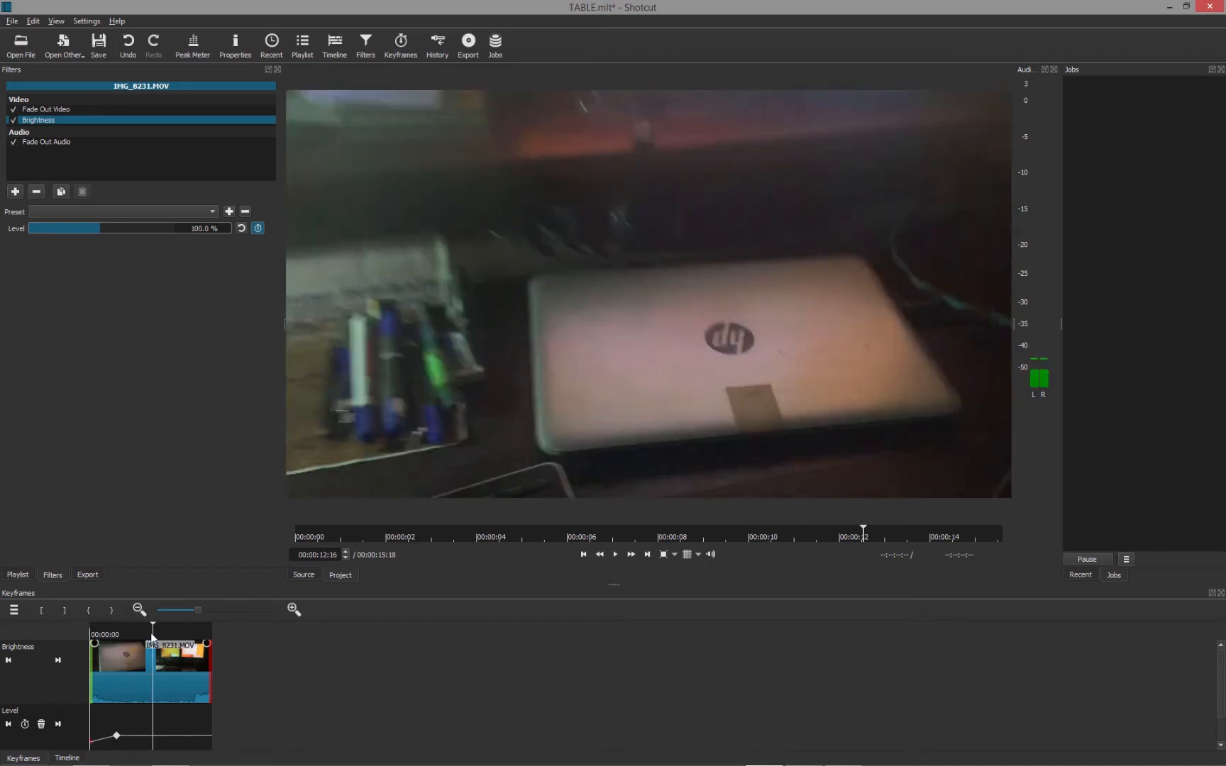
{"action": "key", "text": "space"}
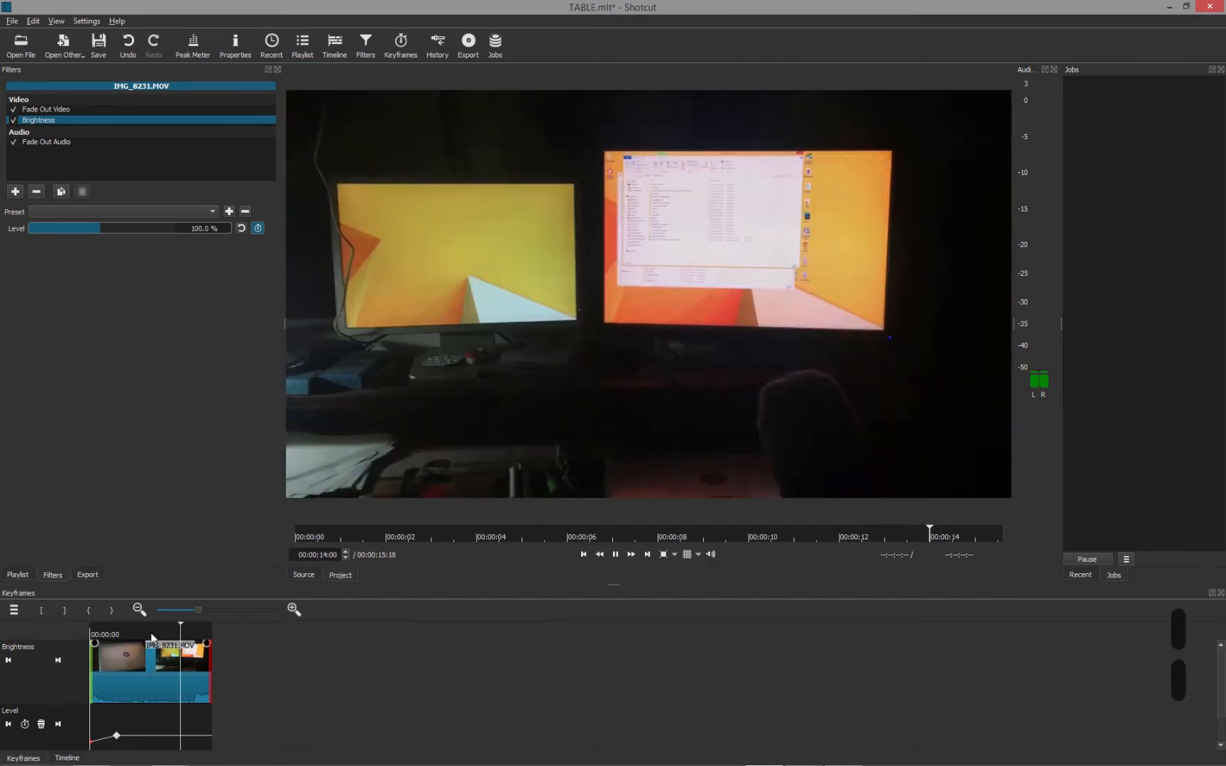
{"action": "left_click", "coordinate": [140, 633]}
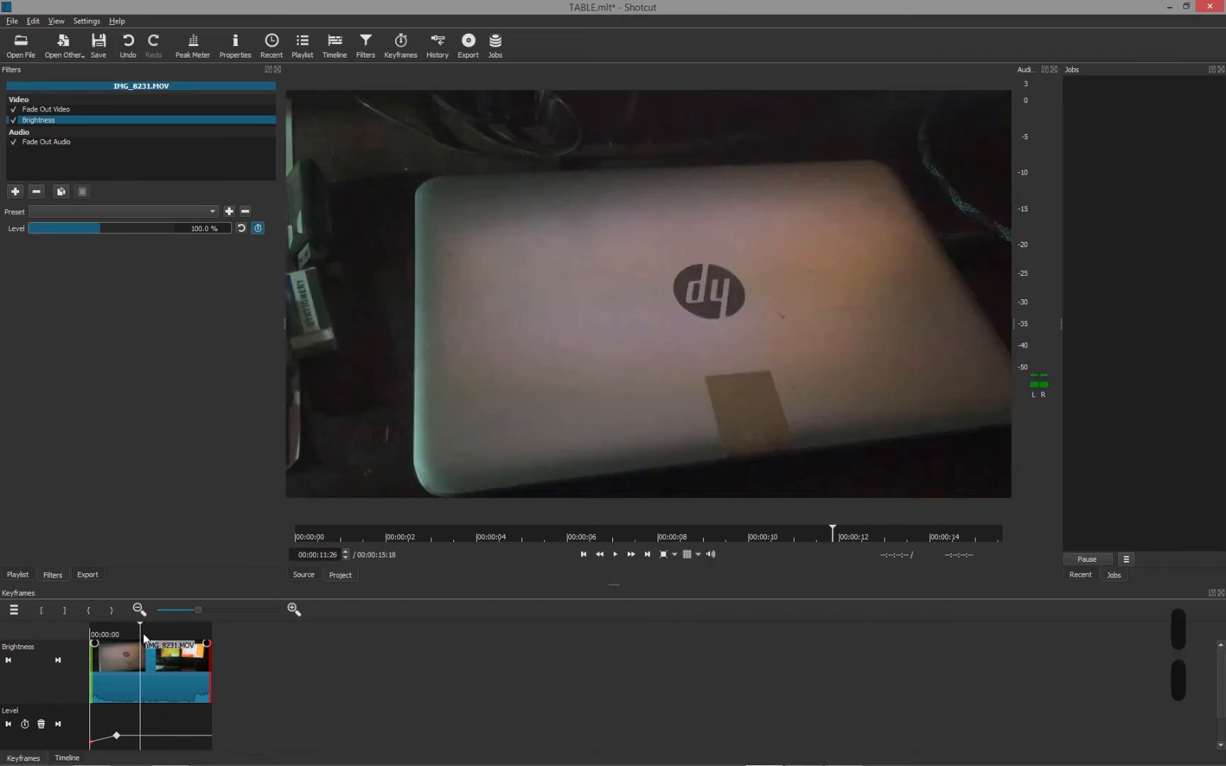
{"action": "left_click", "coordinate": [148, 633]}
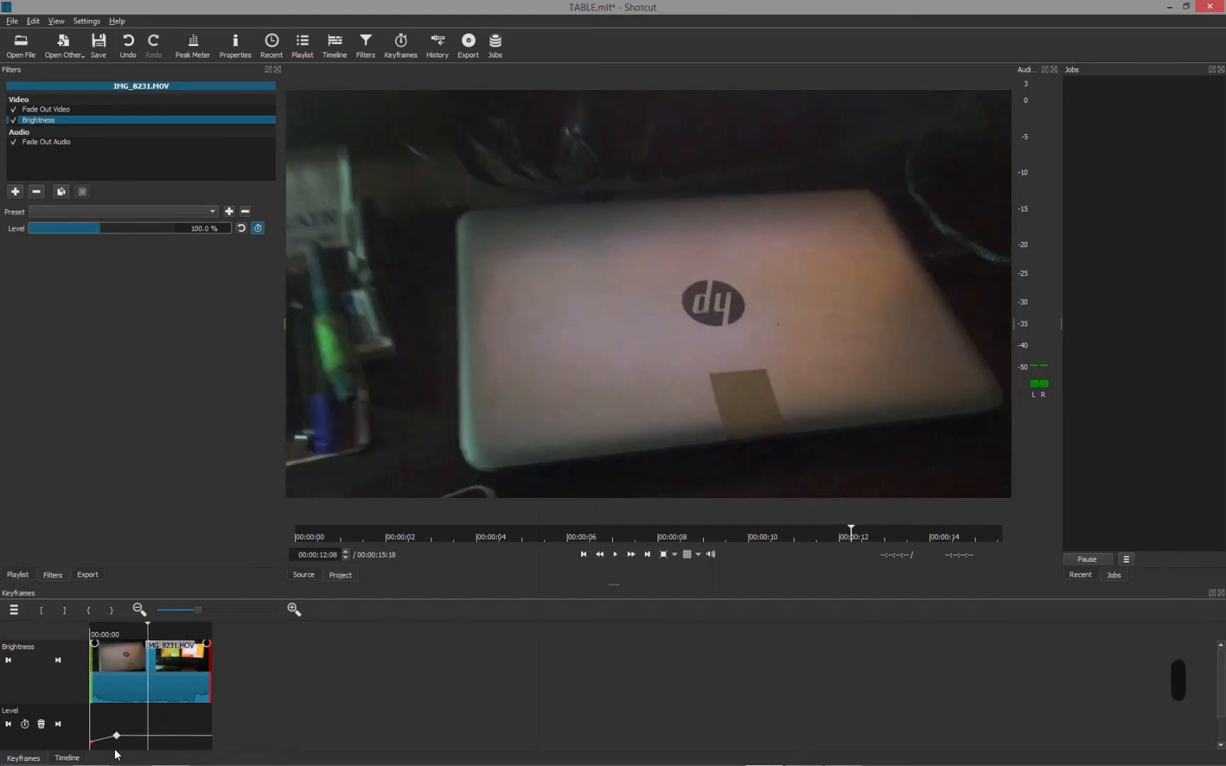
{"action": "left_click_drag", "start_coordinate": [119, 740], "coordinate": [150, 740]}
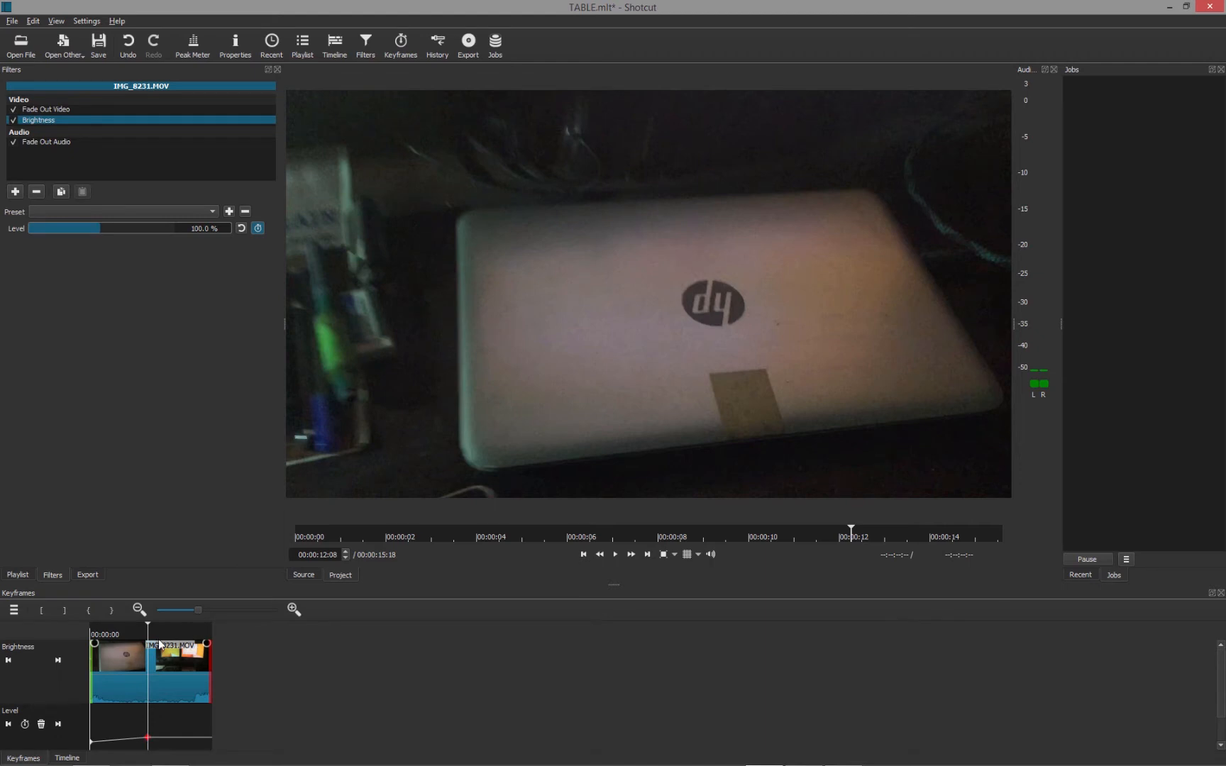
{"action": "key", "text": "space"}
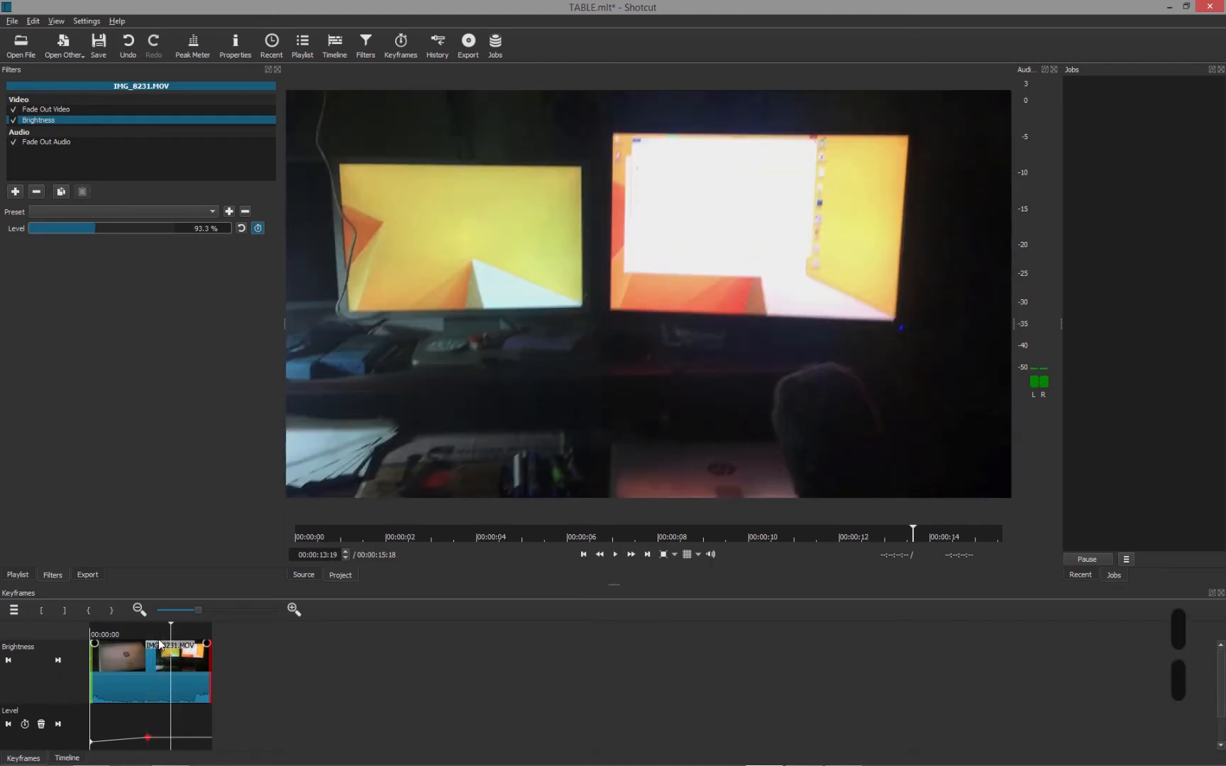
Add a brightness level keyframe at 00:00:12:26, lower it to 57.9 %, and play the darkened part.
{"action": "left_click", "coordinate": [175, 629]}
{"action": "left_click_drag", "start_coordinate": [175, 628], "coordinate": [160, 629]}
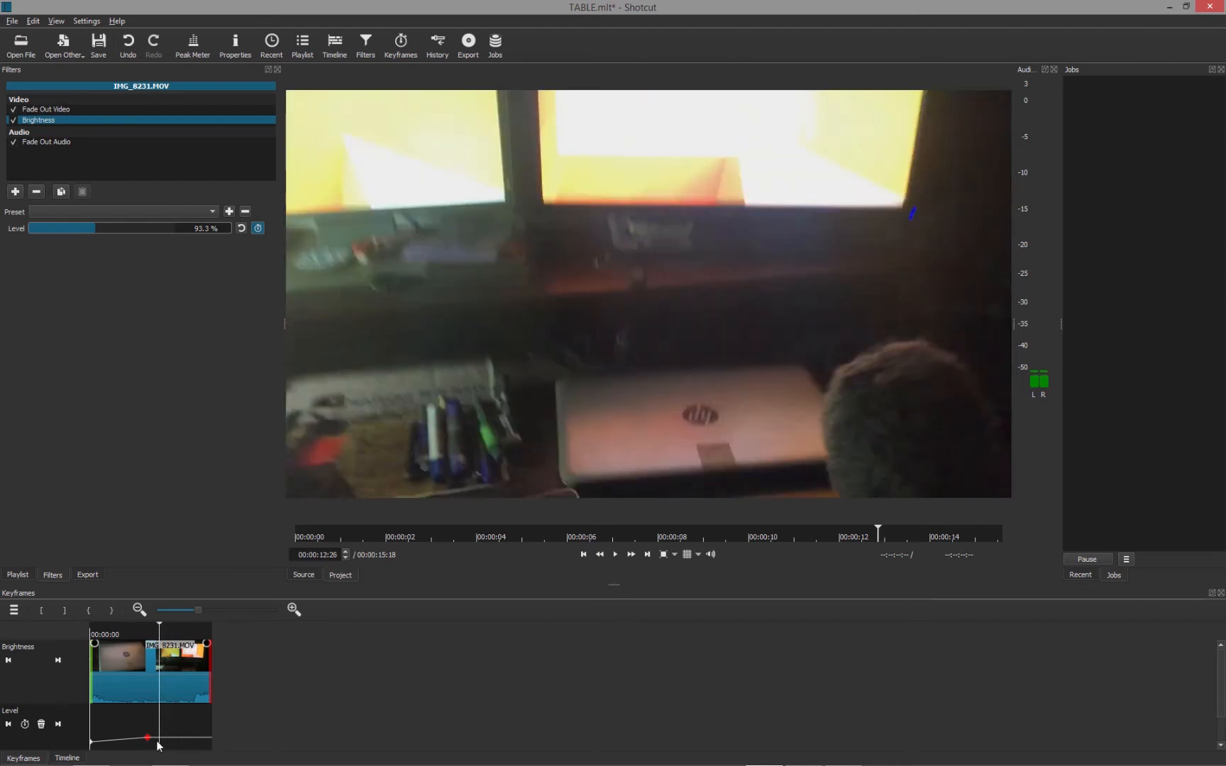
{"action": "left_click", "coordinate": [25, 724]}
{"action": "left_click_drag", "start_coordinate": [160, 741], "coordinate": [160, 754]}
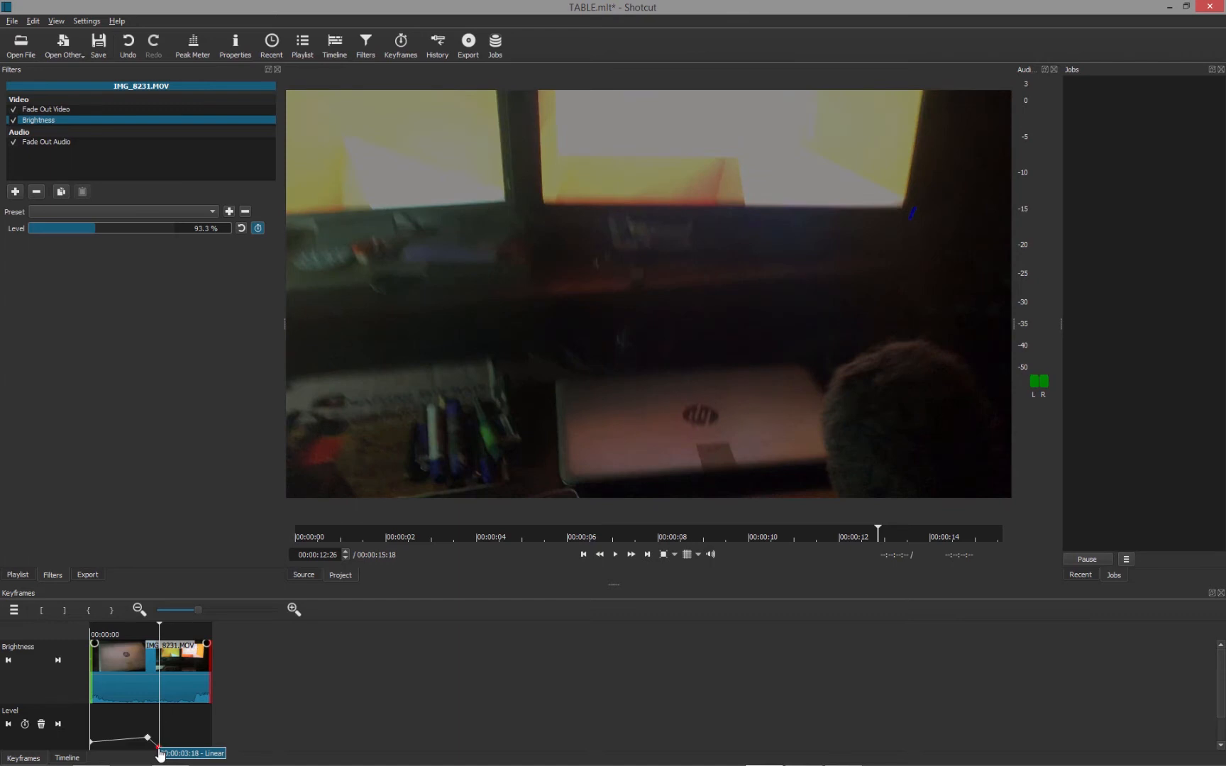
{"action": "key", "text": "space"}
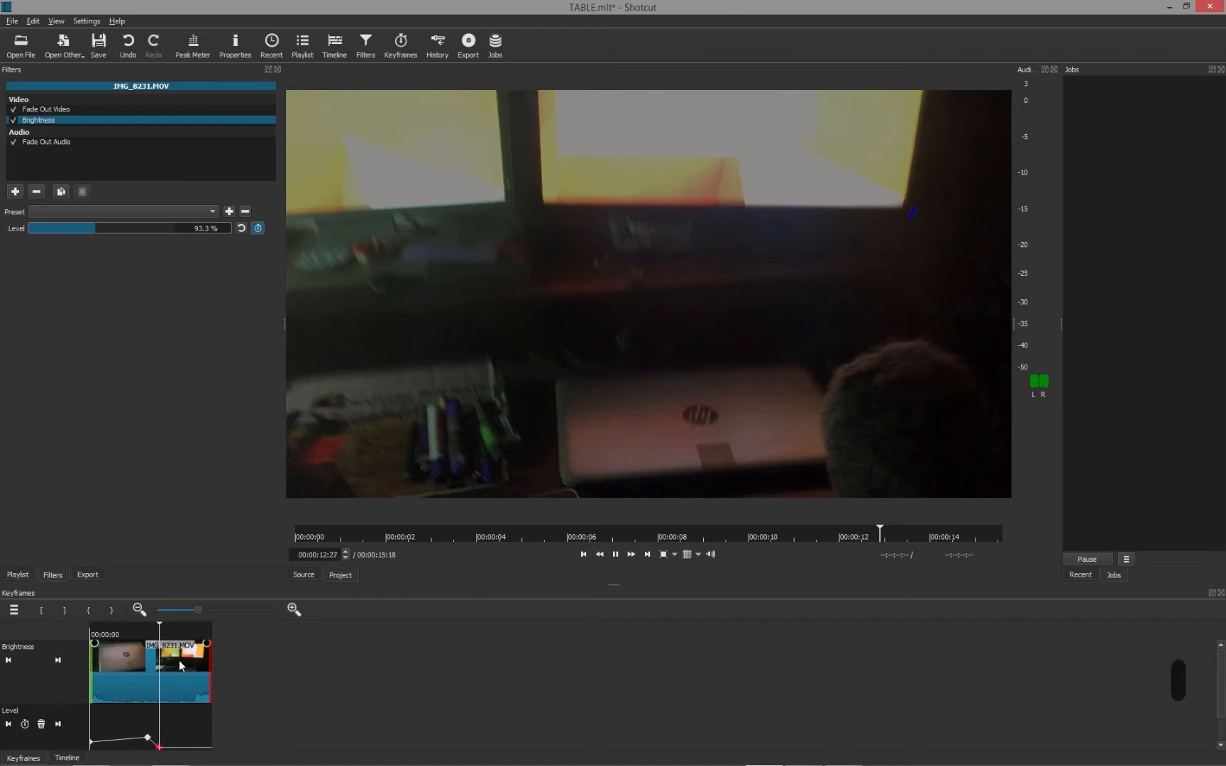
{"action": "key", "text": "space"}
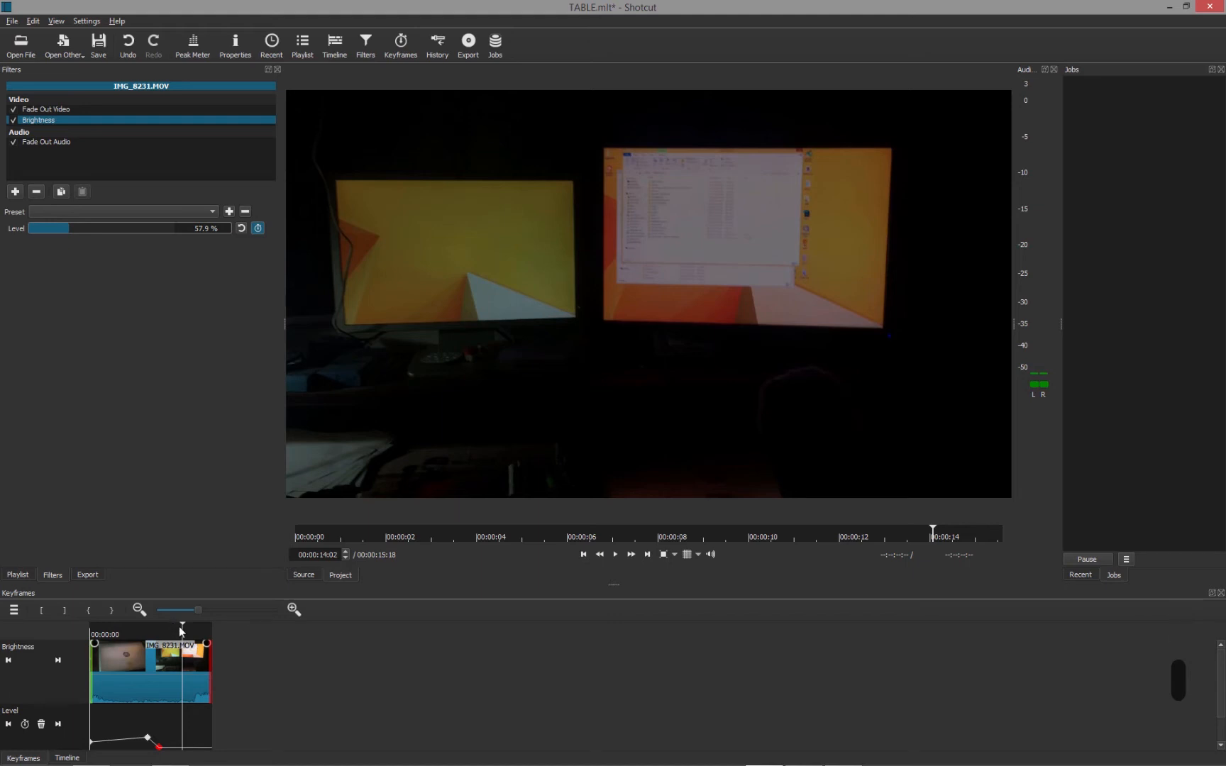
Add a brightness level keyframe at 00:00:13:16 and another shortly after it, raised to 84.1 %.
{"action": "left_click", "coordinate": [179, 626]}
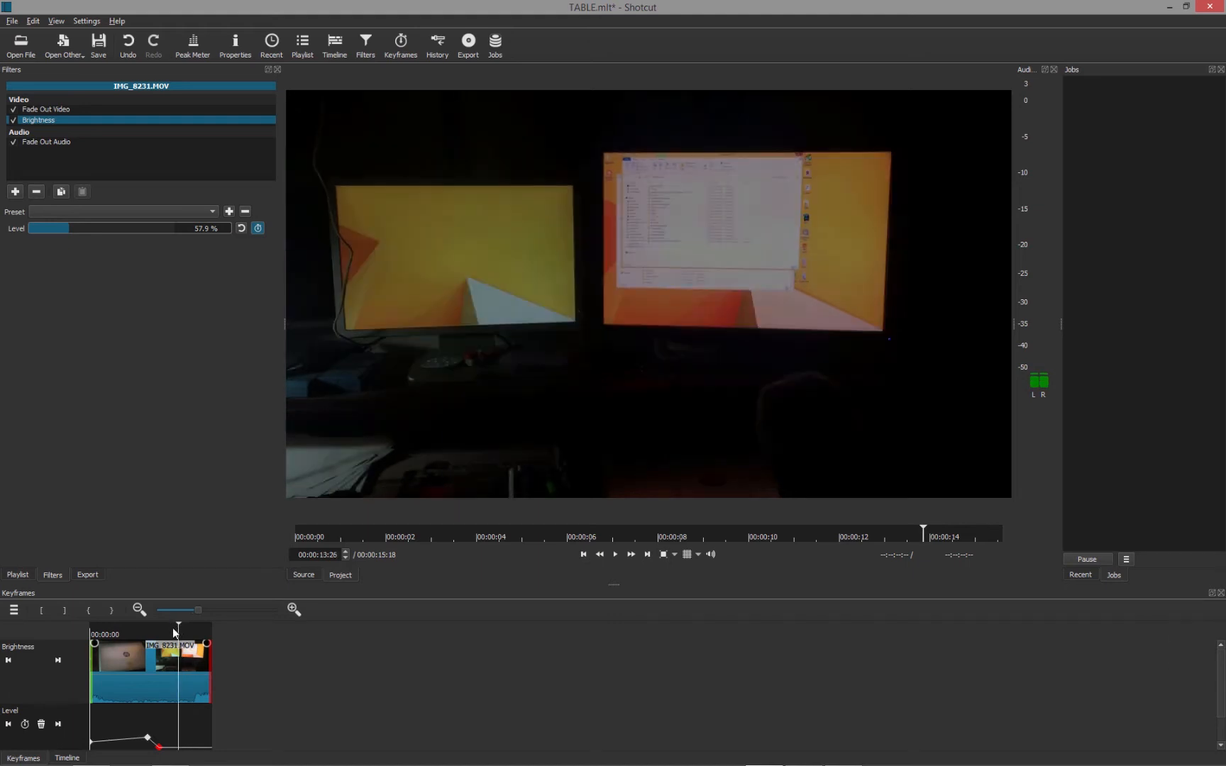
{"action": "left_click", "coordinate": [172, 628]}
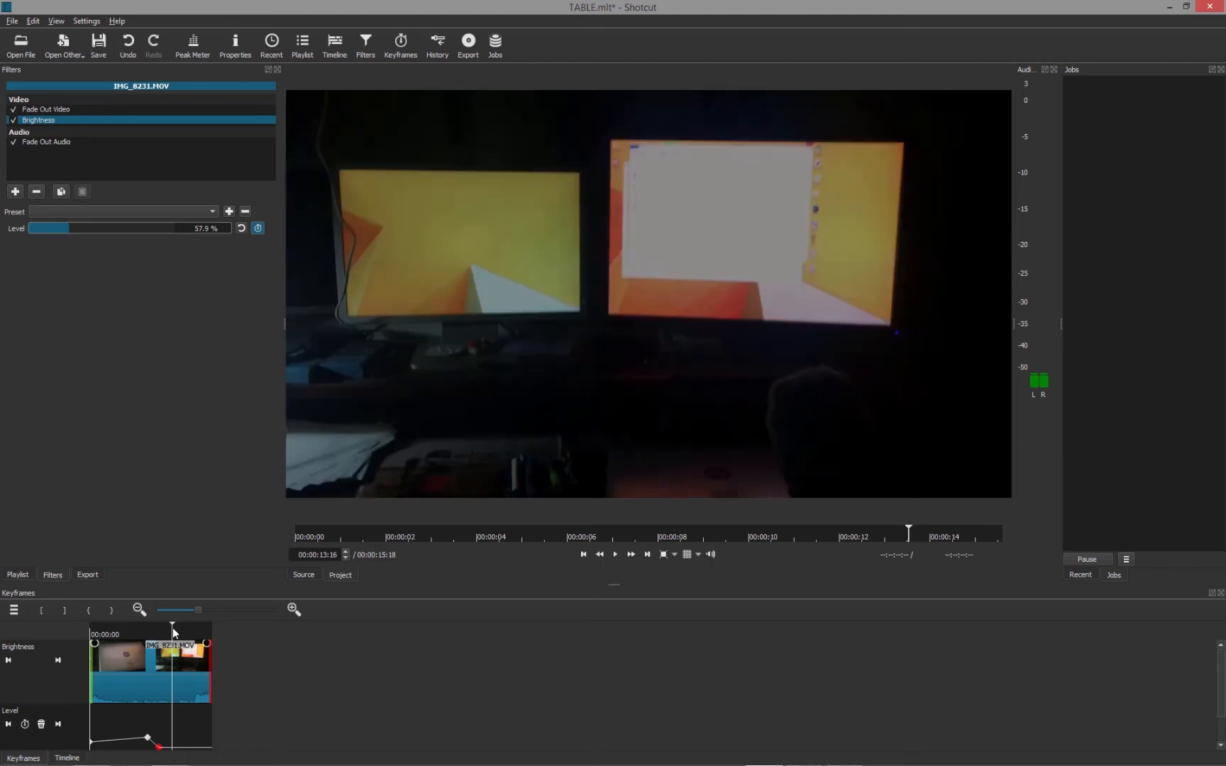
{"action": "left_click", "coordinate": [26, 724]}
{"action": "left_click_drag", "start_coordinate": [176, 752], "coordinate": [176, 745]}
{"action": "left_click_drag", "start_coordinate": [176, 749], "coordinate": [180, 742]}
{"action": "left_click", "coordinate": [25, 726]}
{"action": "left_click", "coordinate": [131, 633]}
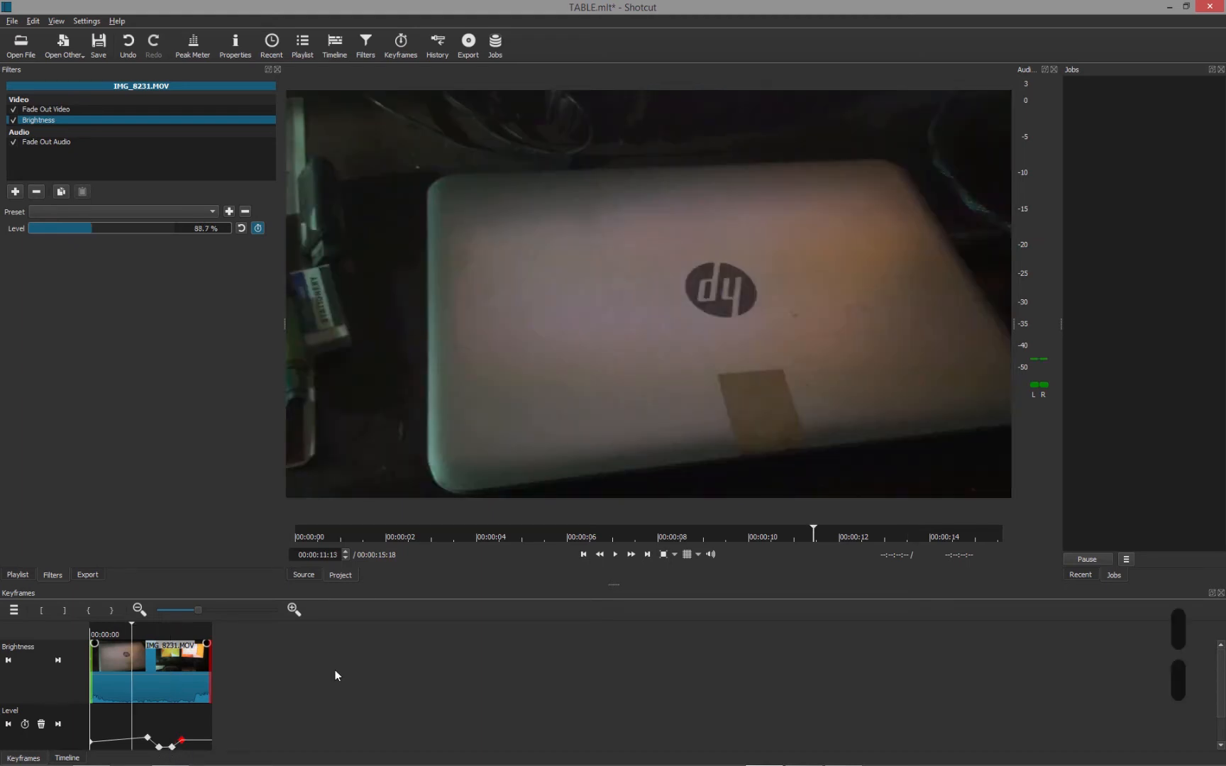
Compare the second clip with the Brightness filter off and on, play it from its start, and save the project.
{"action": "left_click", "coordinate": [14, 120]}
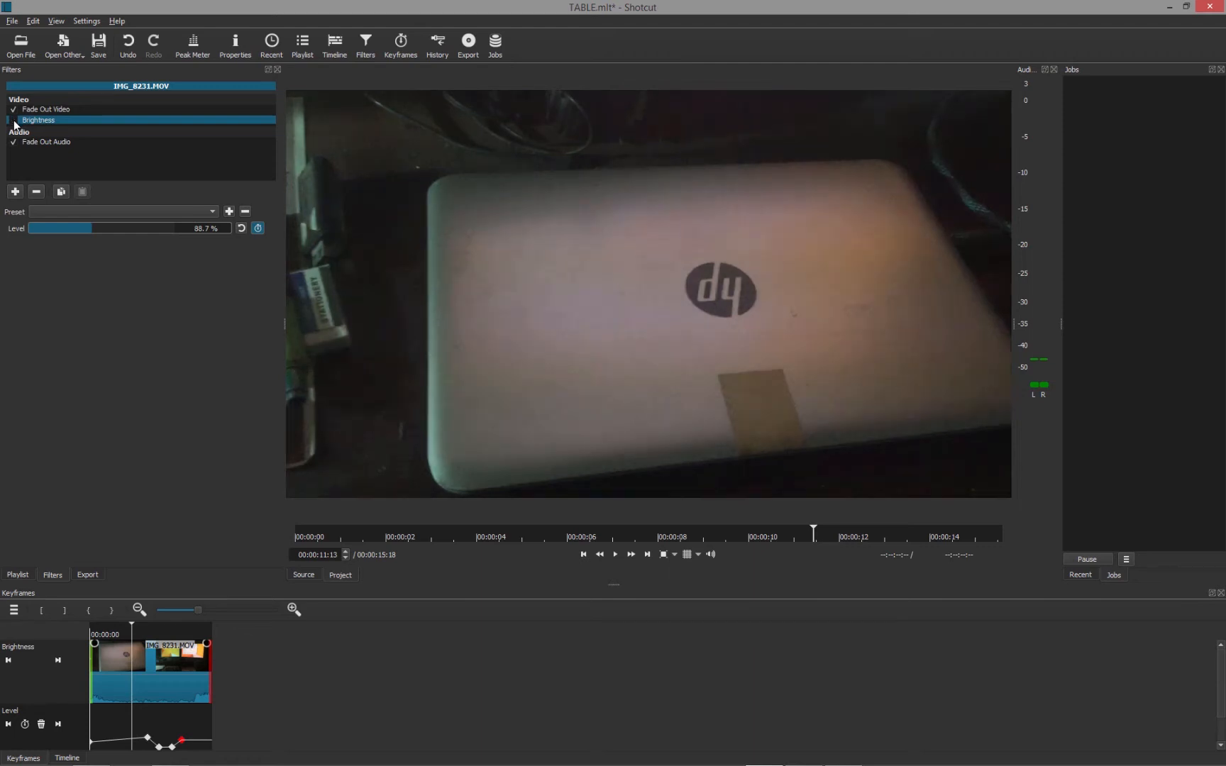
{"action": "left_click", "coordinate": [102, 631]}
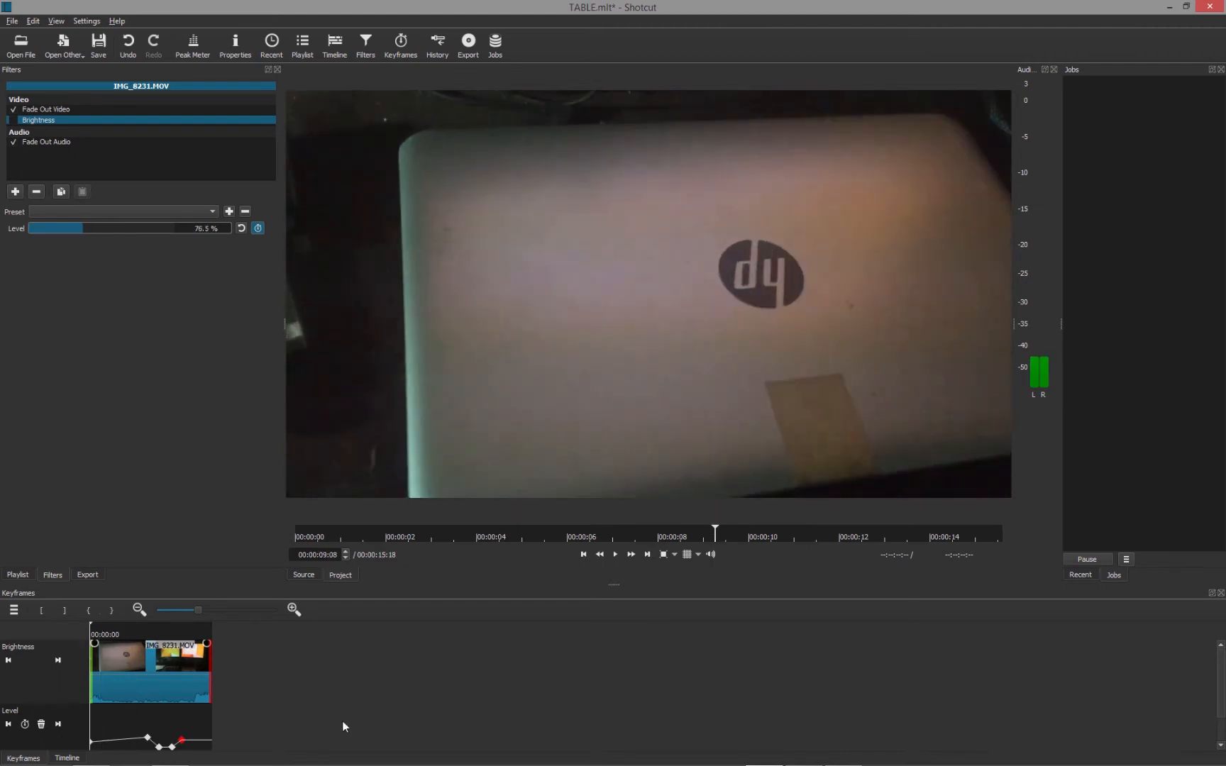
{"action": "left_click", "coordinate": [15, 120]}
{"action": "key", "text": "space"}
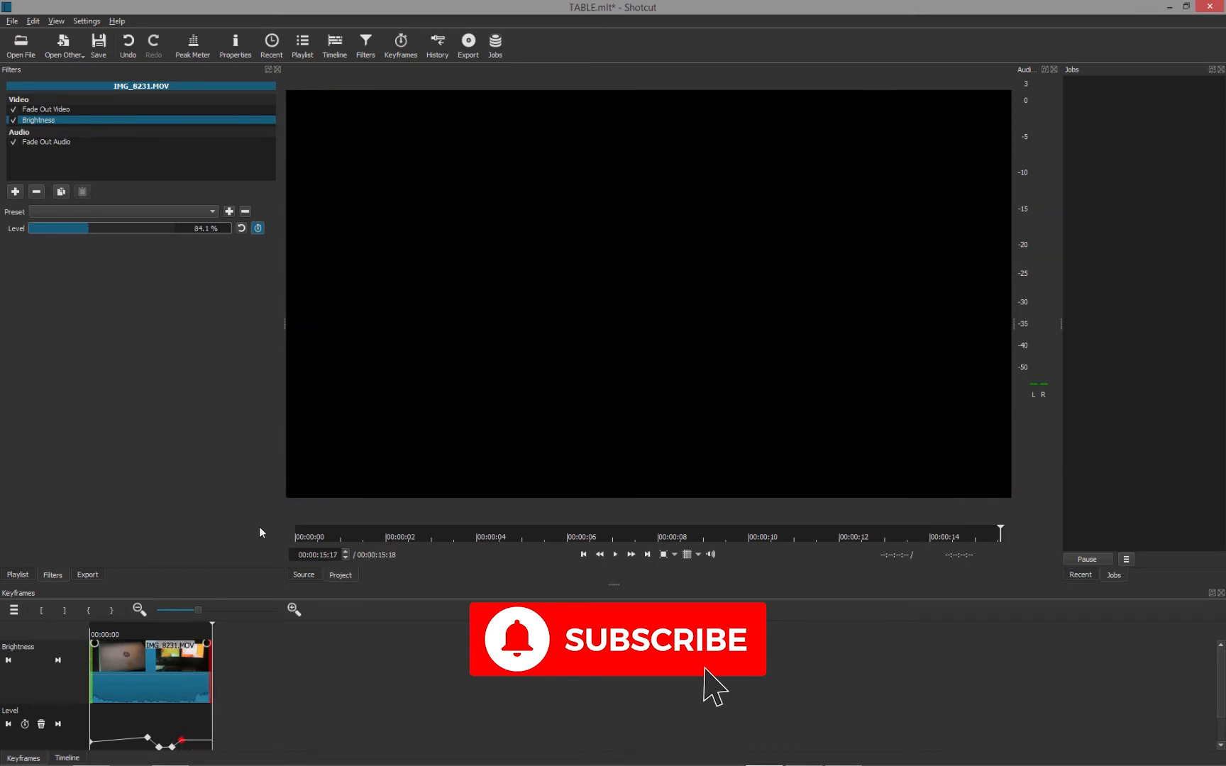
{"action": "key", "text": "ctrl+s"}
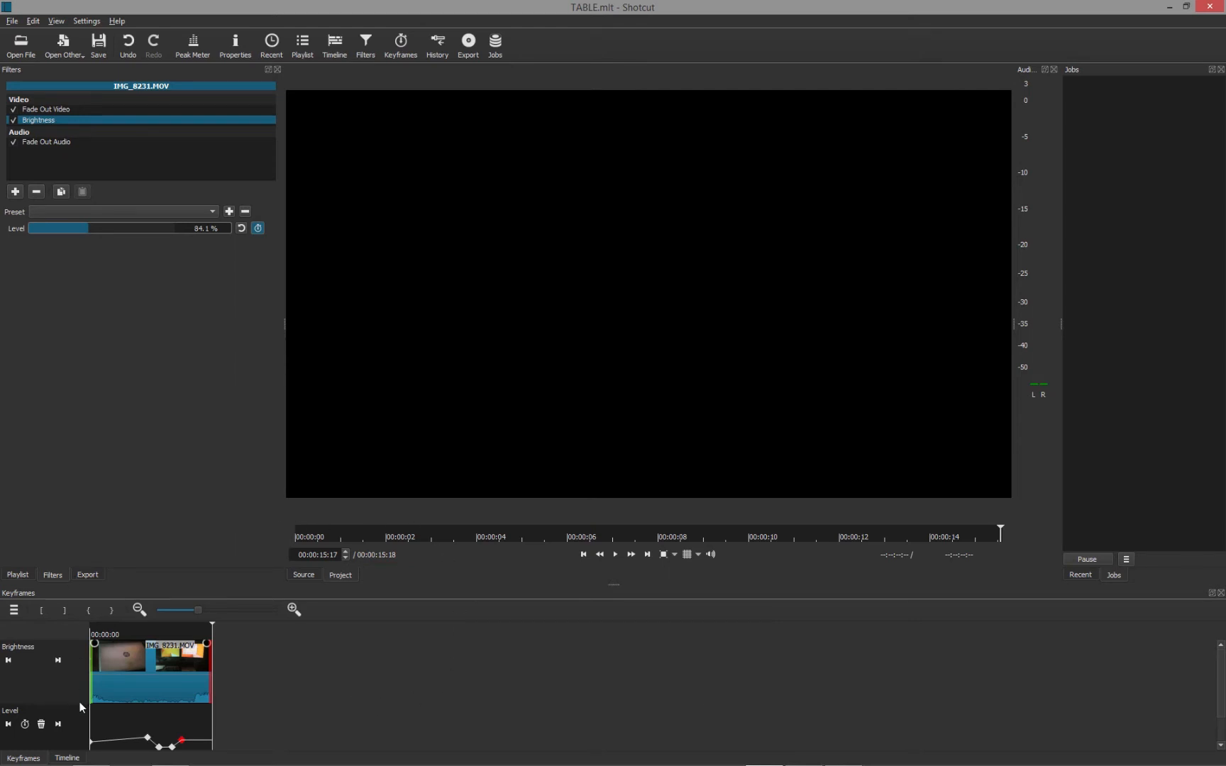
Return to the full timeline and scrub through the first clip to review its fade-in and the footage after it.
{"action": "left_click", "coordinate": [67, 756]}
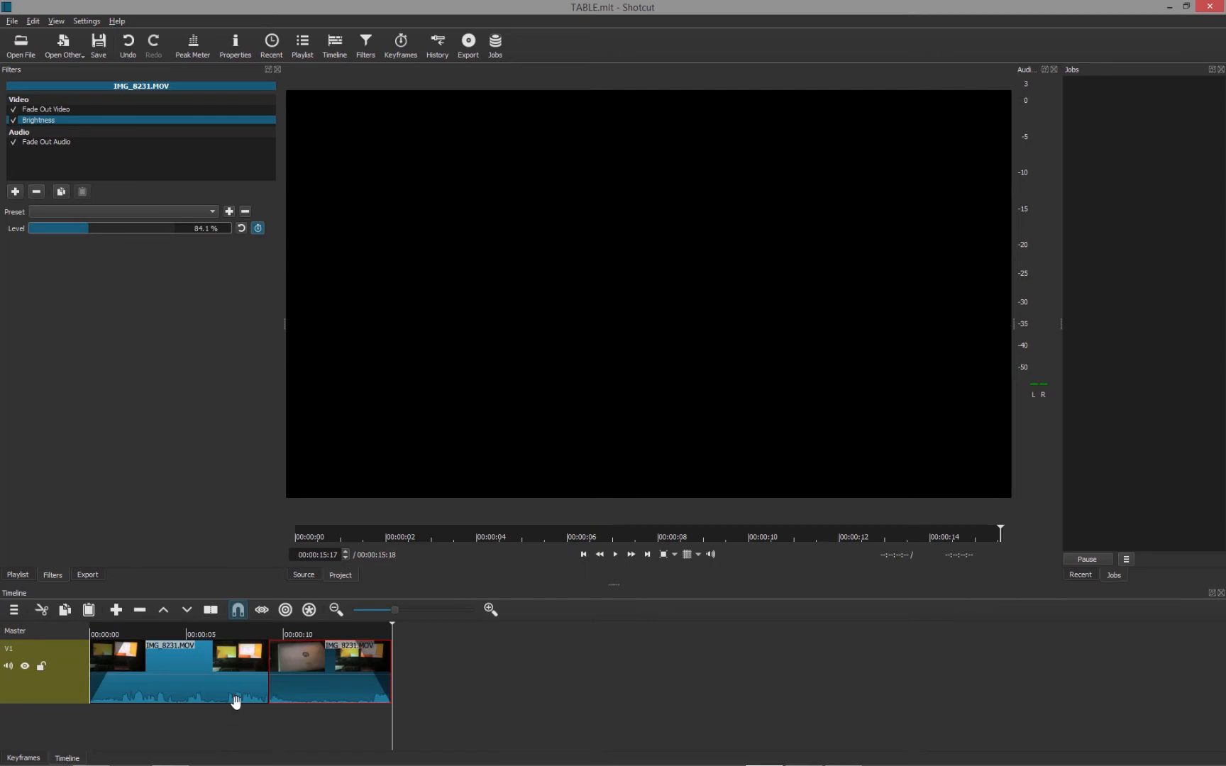
{"action": "left_click", "coordinate": [157, 637]}
{"action": "mouse_move", "coordinate": [158, 637]}
{"action": "left_mouse_down"}
{"action": "mouse_move", "coordinate": [91, 639]}
{"action": "mouse_move", "coordinate": [148, 643]}
{"action": "left_mouse_up"}
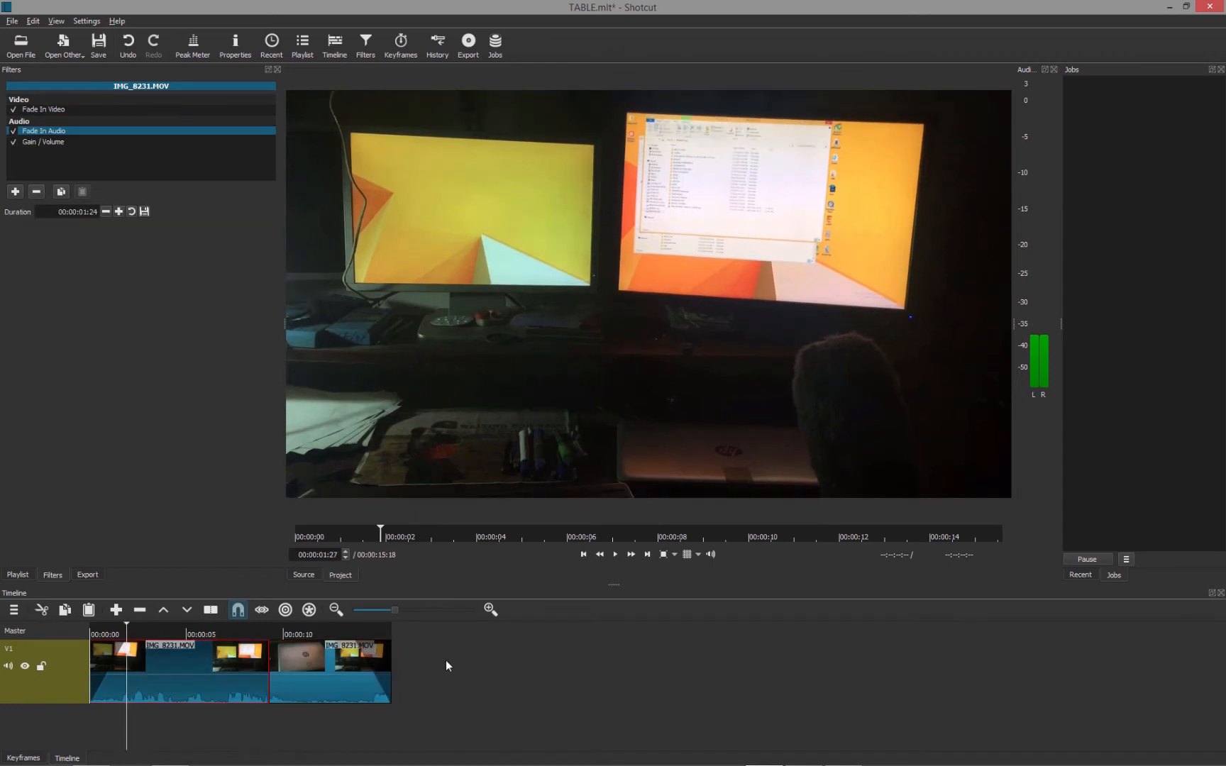
{"action": "left_click", "coordinate": [444, 661]}
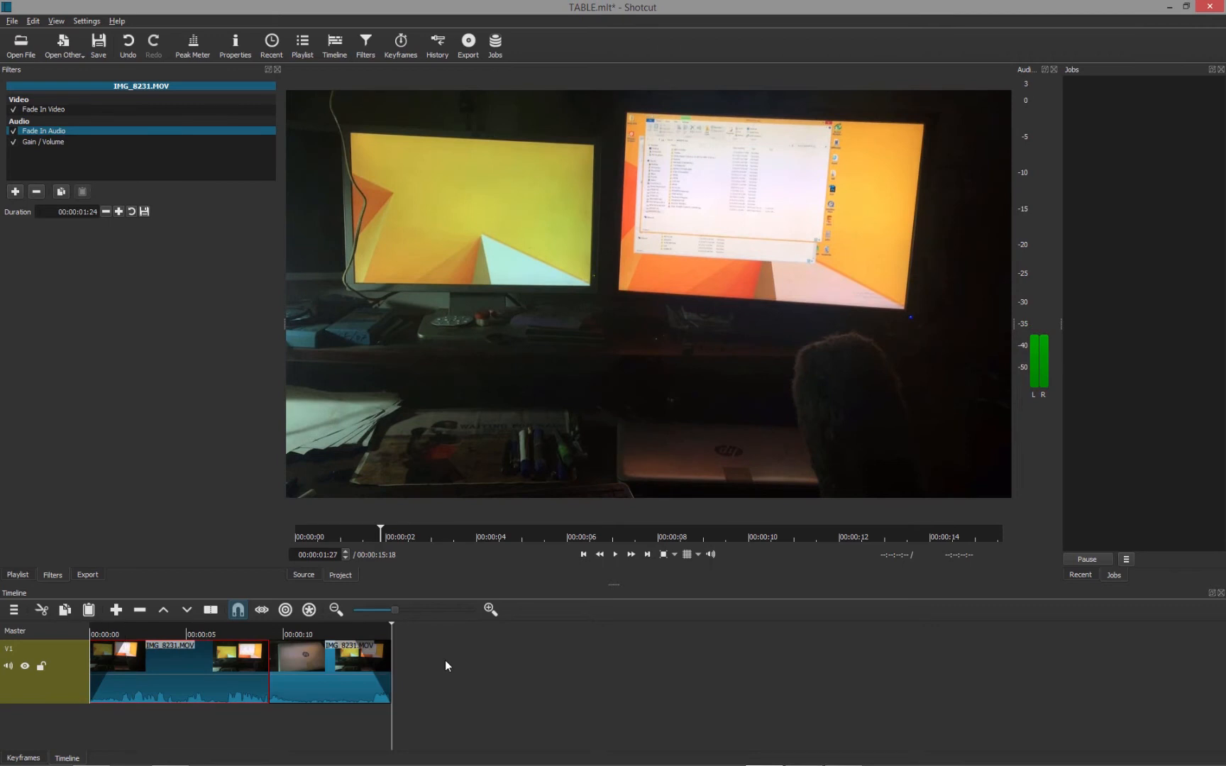
{"action": "left_click", "coordinate": [125, 636]}
{"action": "left_click", "coordinate": [109, 633]}
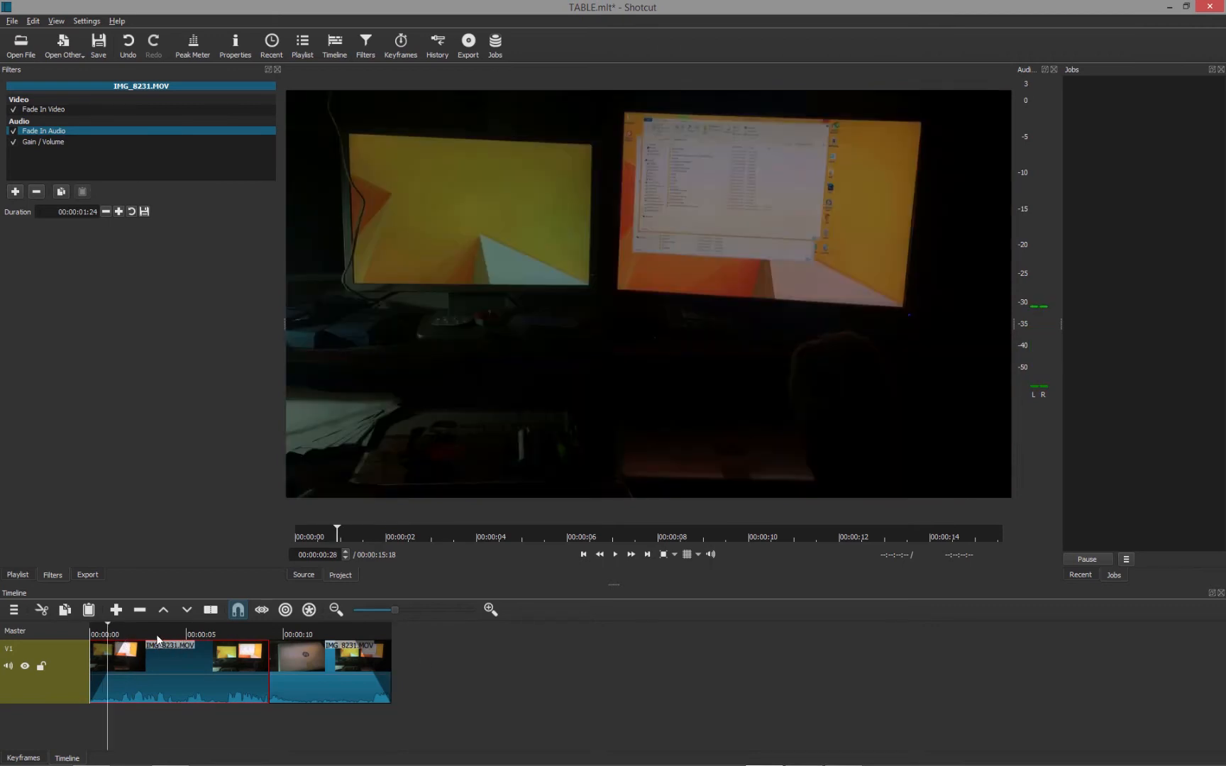
{"action": "left_click", "coordinate": [156, 634]}
{"action": "left_click", "coordinate": [176, 632]}
{"action": "left_click", "coordinate": [203, 633]}
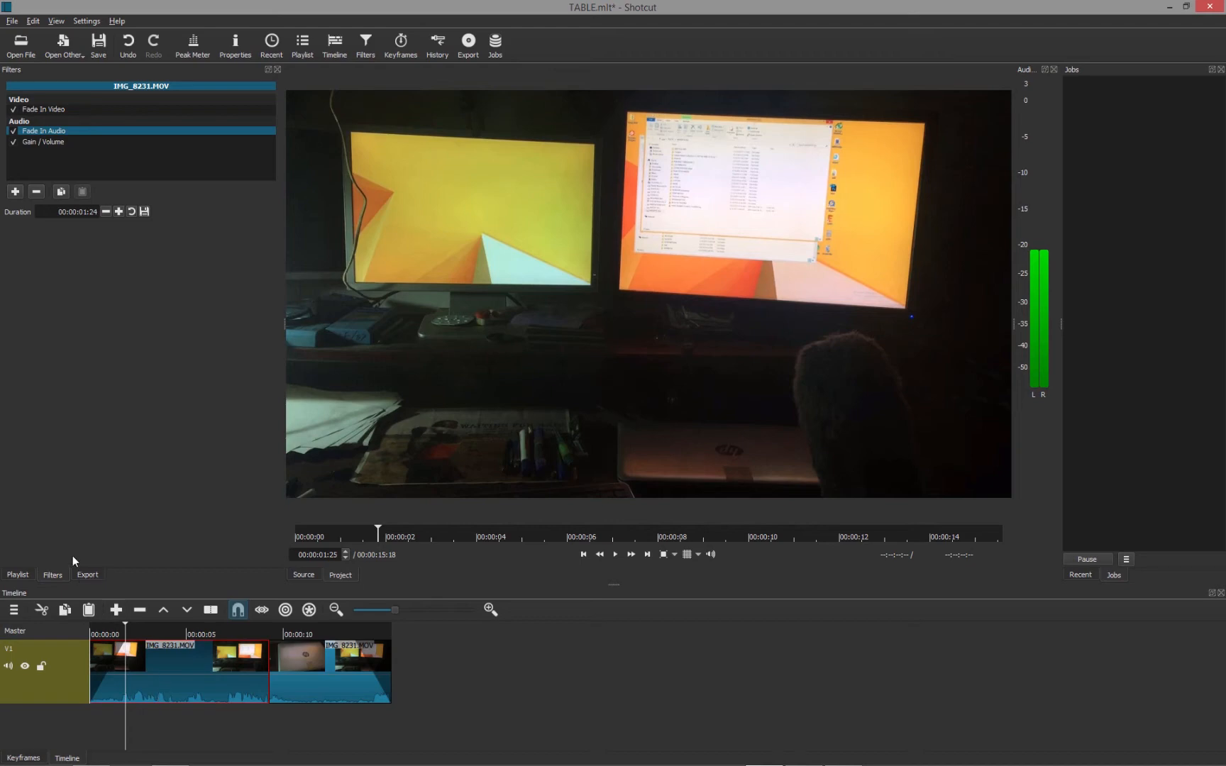
Add the favourite Size and Position filter to the first clip with the Slow Zoom In, Hold Bottom preset.
{"action": "left_click", "coordinate": [15, 191]}
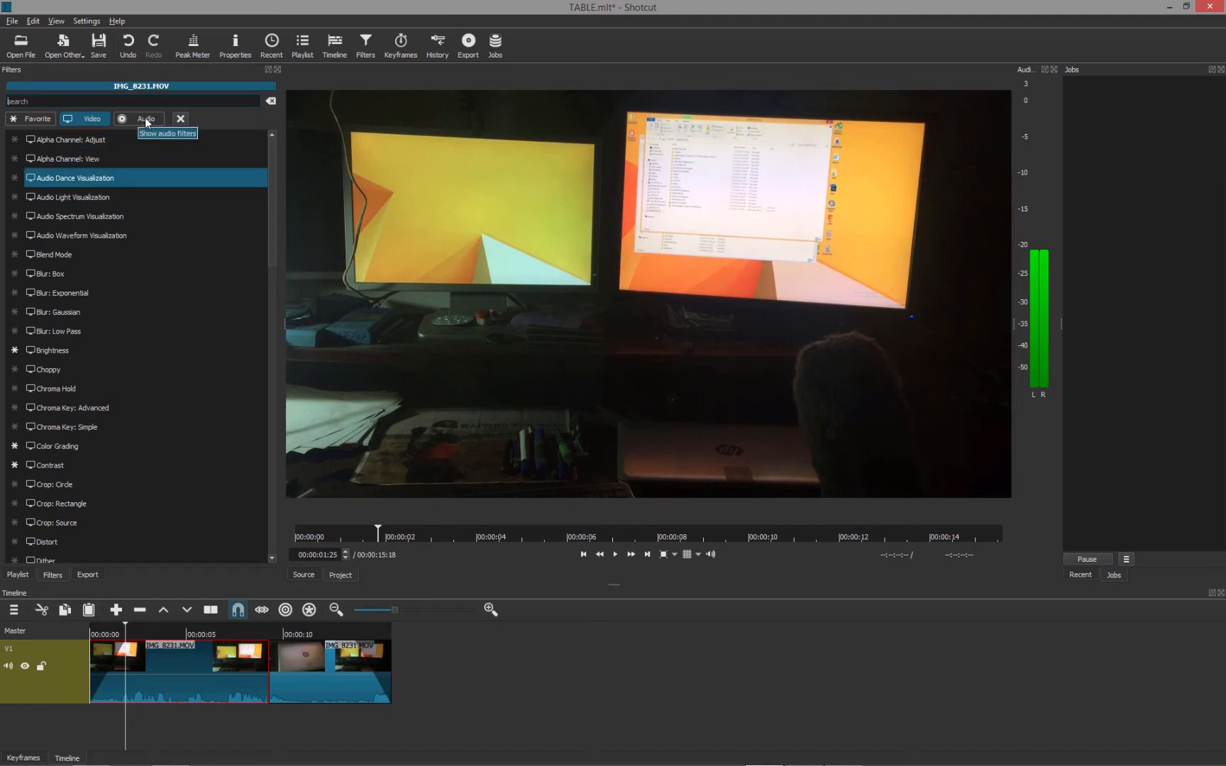
{"action": "left_click", "coordinate": [41, 120]}
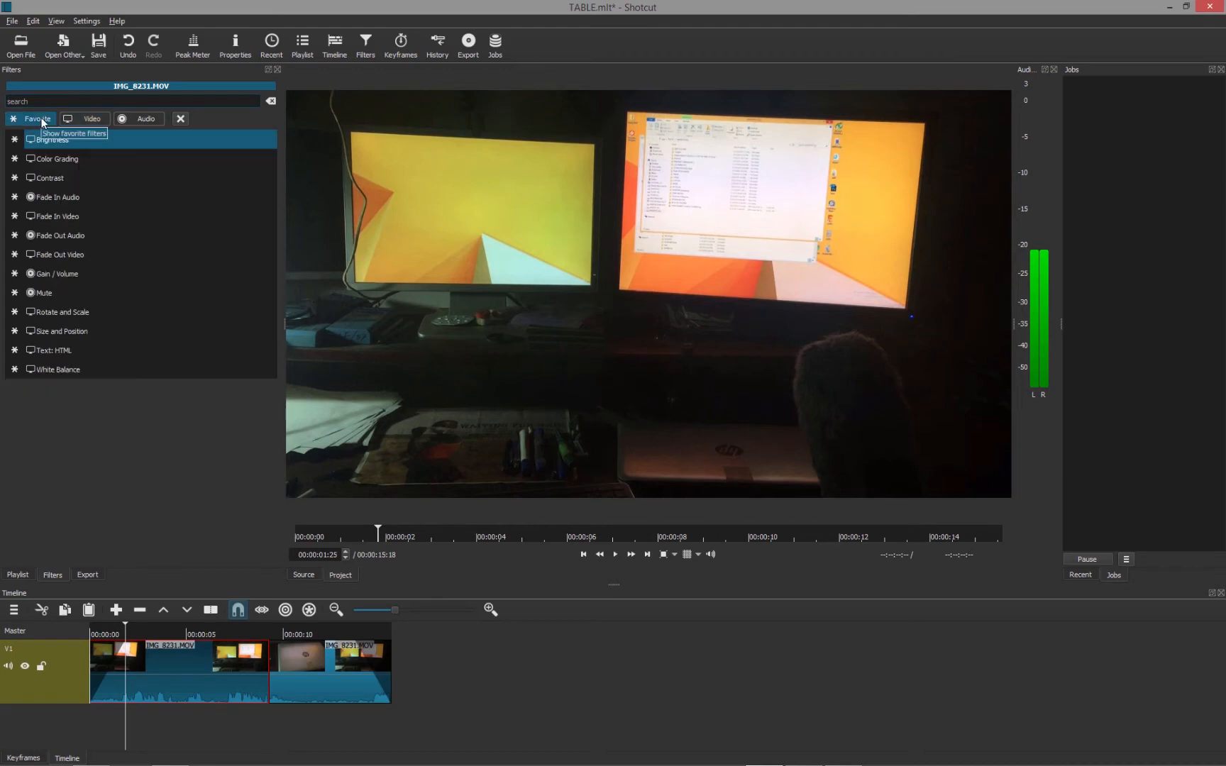
{"action": "left_click", "coordinate": [194, 666]}
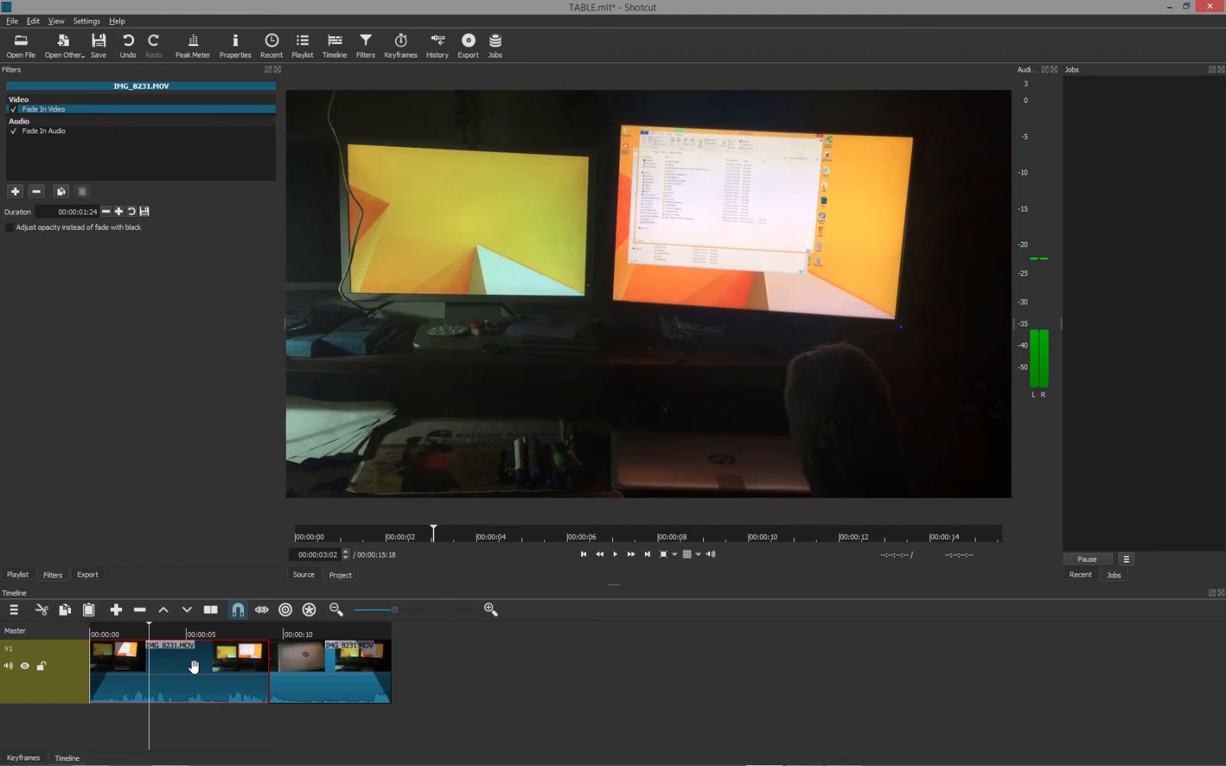
{"action": "left_click", "coordinate": [15, 191]}
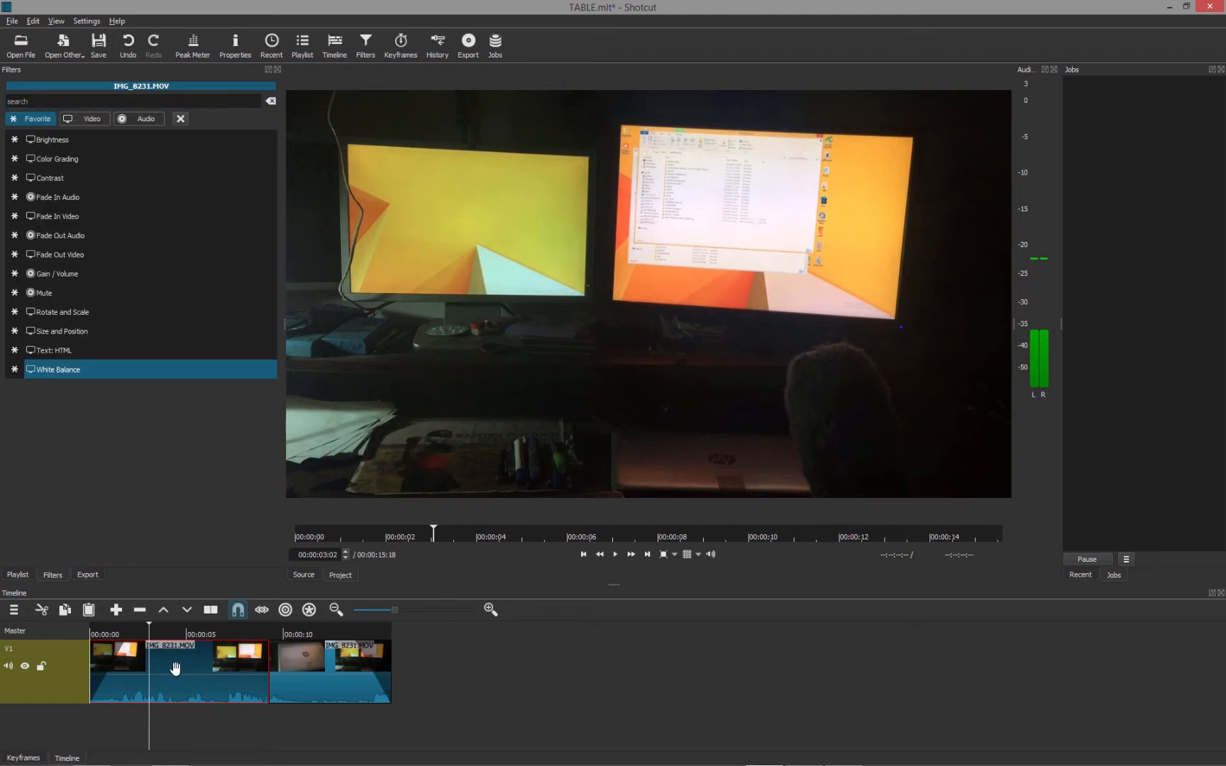
{"action": "left_click", "coordinate": [67, 332]}
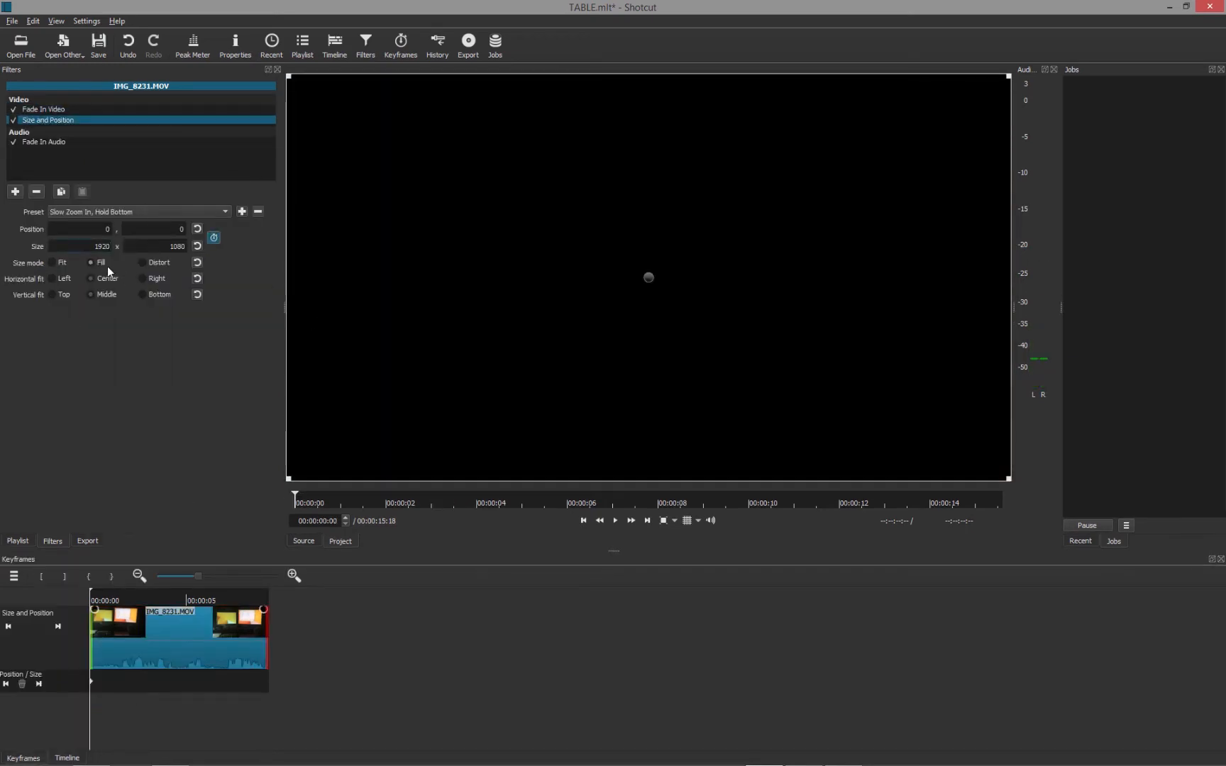
Keyframe the first clip's size to 3000 x 1688 and its position to -211, -90 at 00:00:02:11.
{"action": "left_click", "coordinate": [106, 246]}
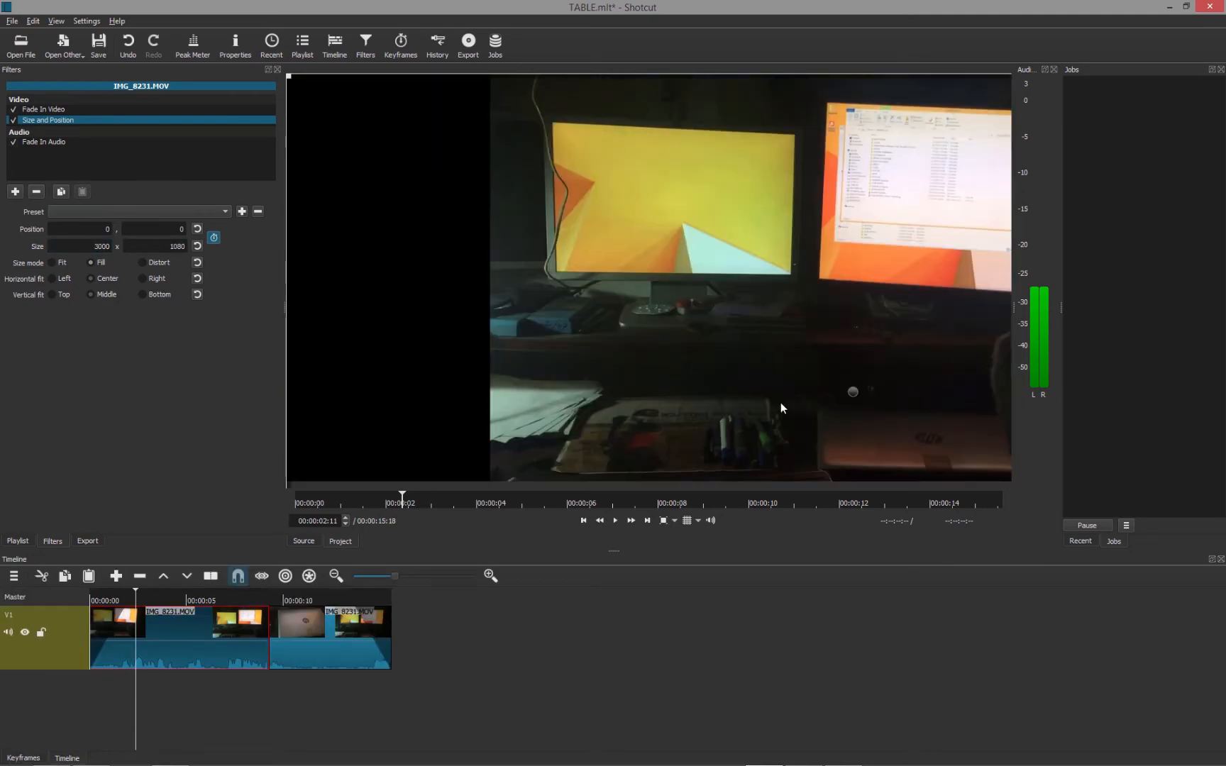
{"action": "left_click", "coordinate": [27, 758]}
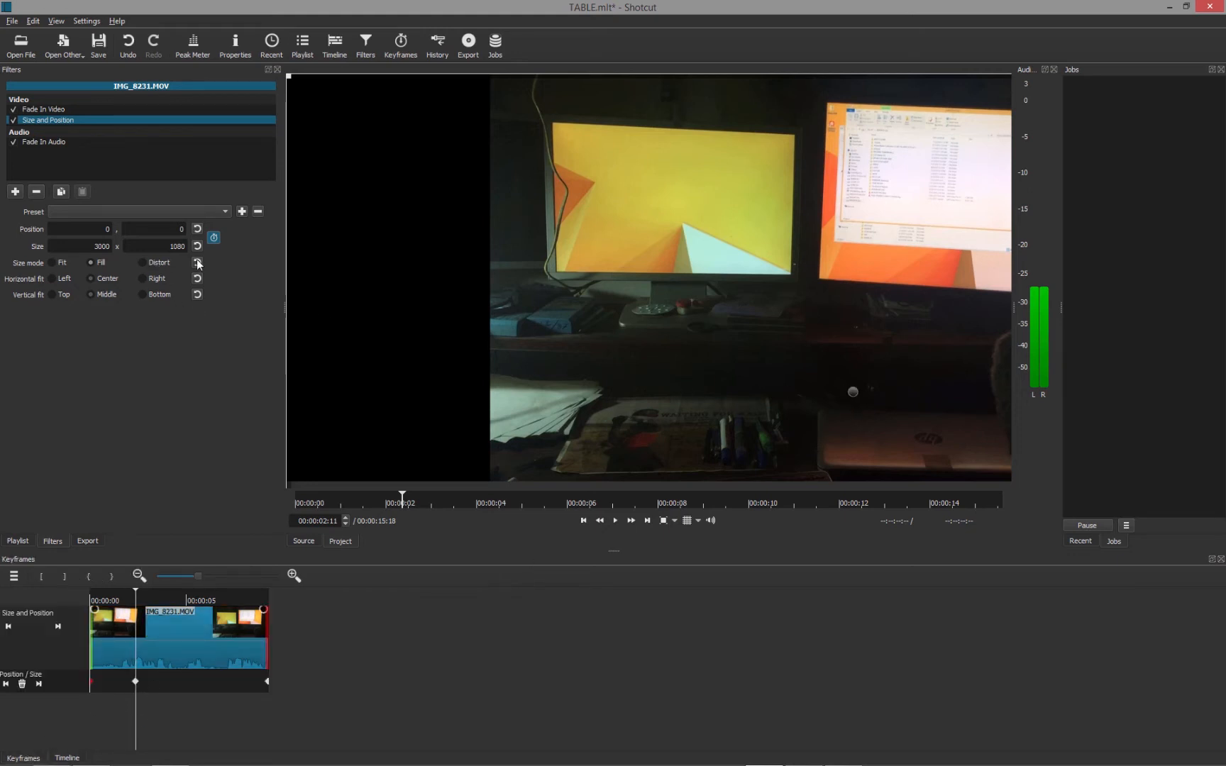
{"action": "left_click_drag", "start_coordinate": [853, 392], "coordinate": [765, 358]}
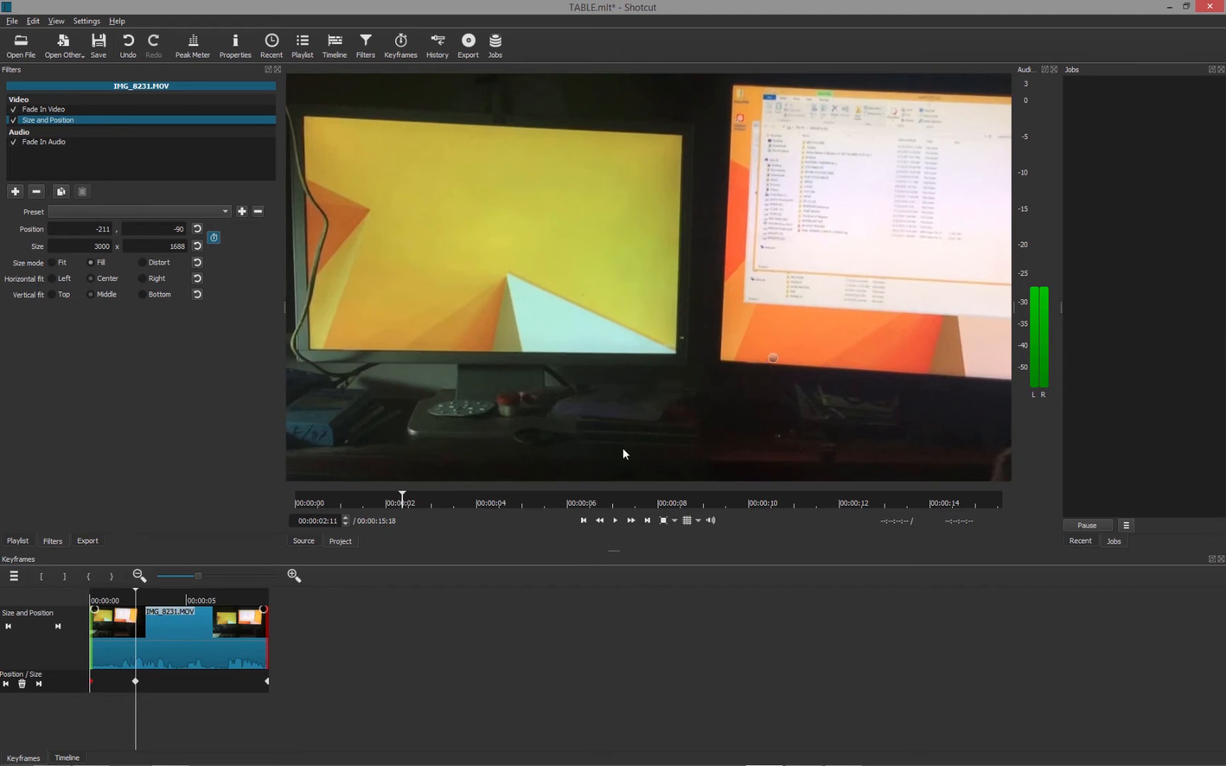
Check the zoom further along the first clip and change the keyframe type at 00:00:02:11 to Smooth.
{"action": "left_click", "coordinate": [367, 640]}
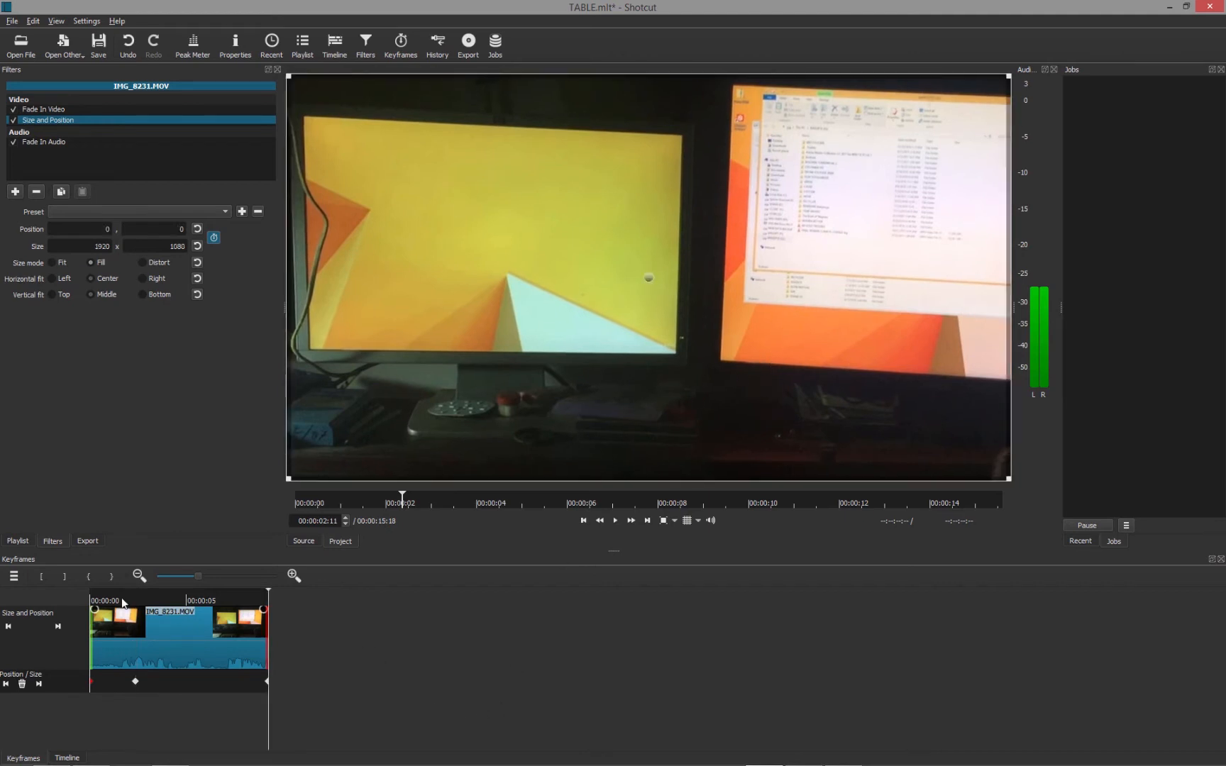
{"action": "left_click", "coordinate": [135, 681]}
{"action": "right_click", "coordinate": [137, 683]}
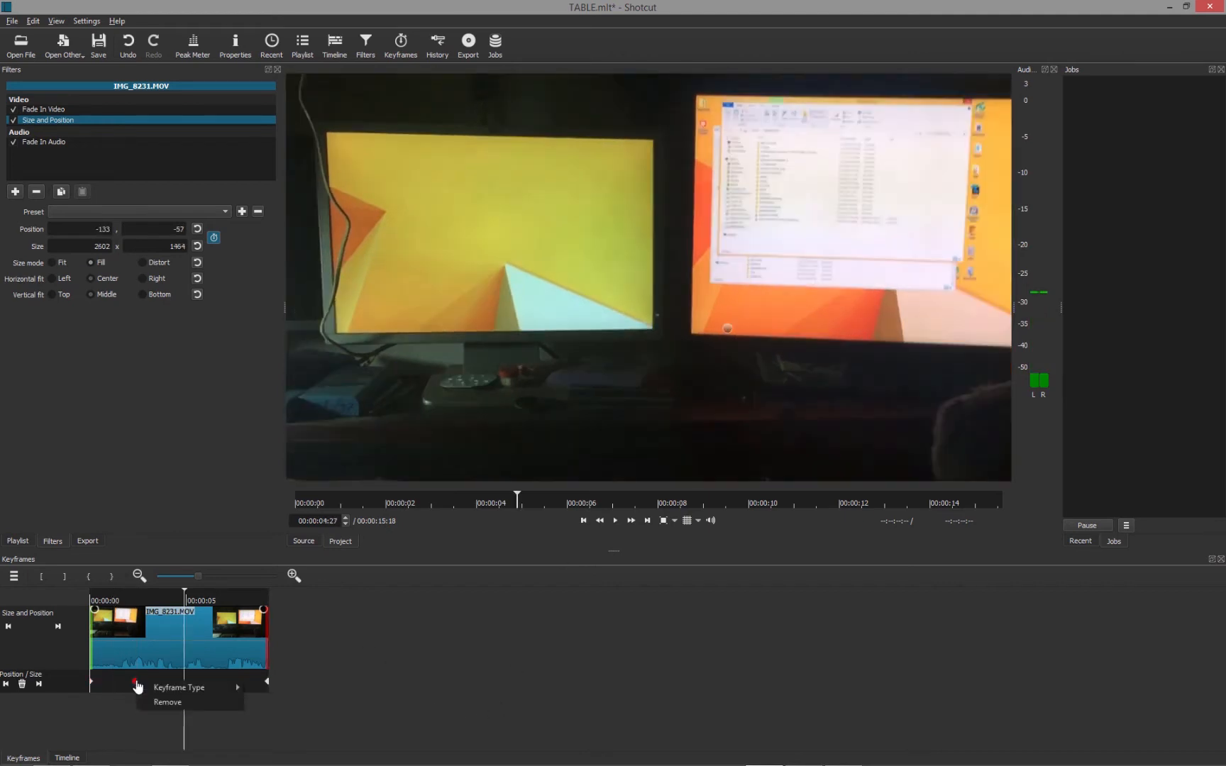
{"action": "mouse_move", "coordinate": [190, 693]}
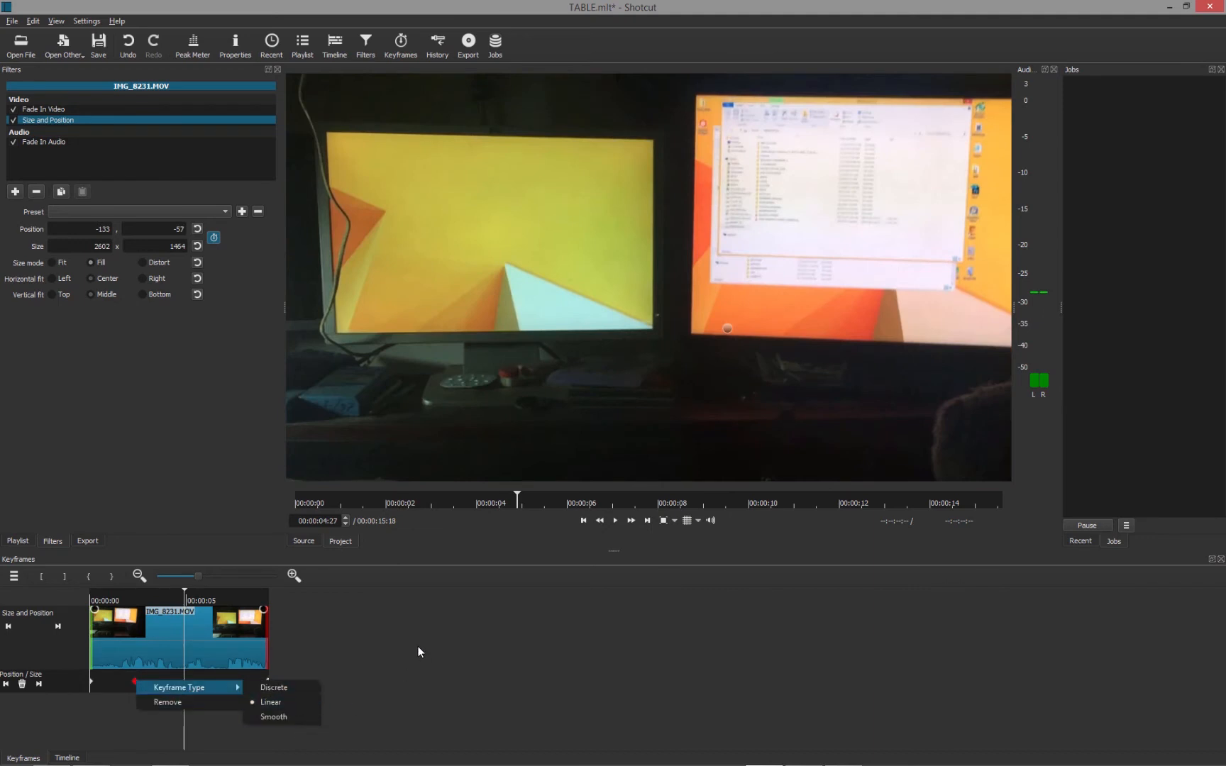
{"action": "left_click", "coordinate": [286, 715]}
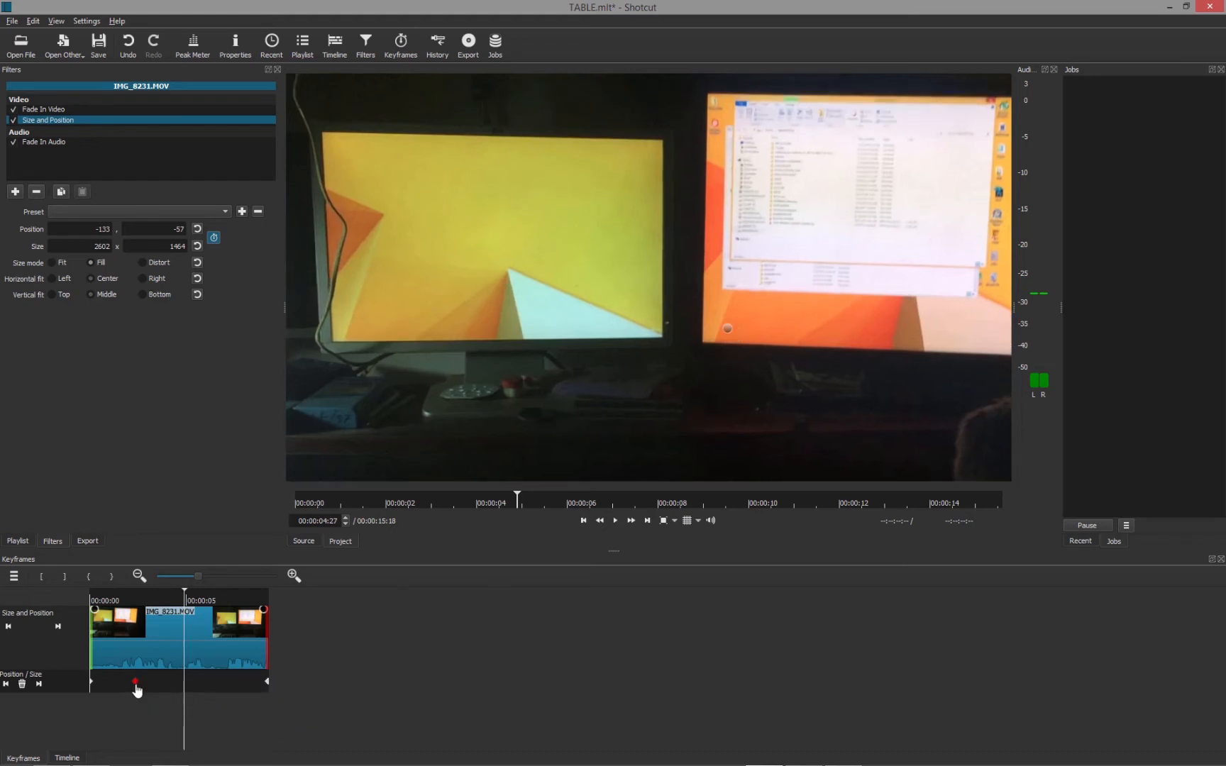
Play the full timeline from its start to review the edited clips, and save the project.
{"action": "key", "text": "Home"}
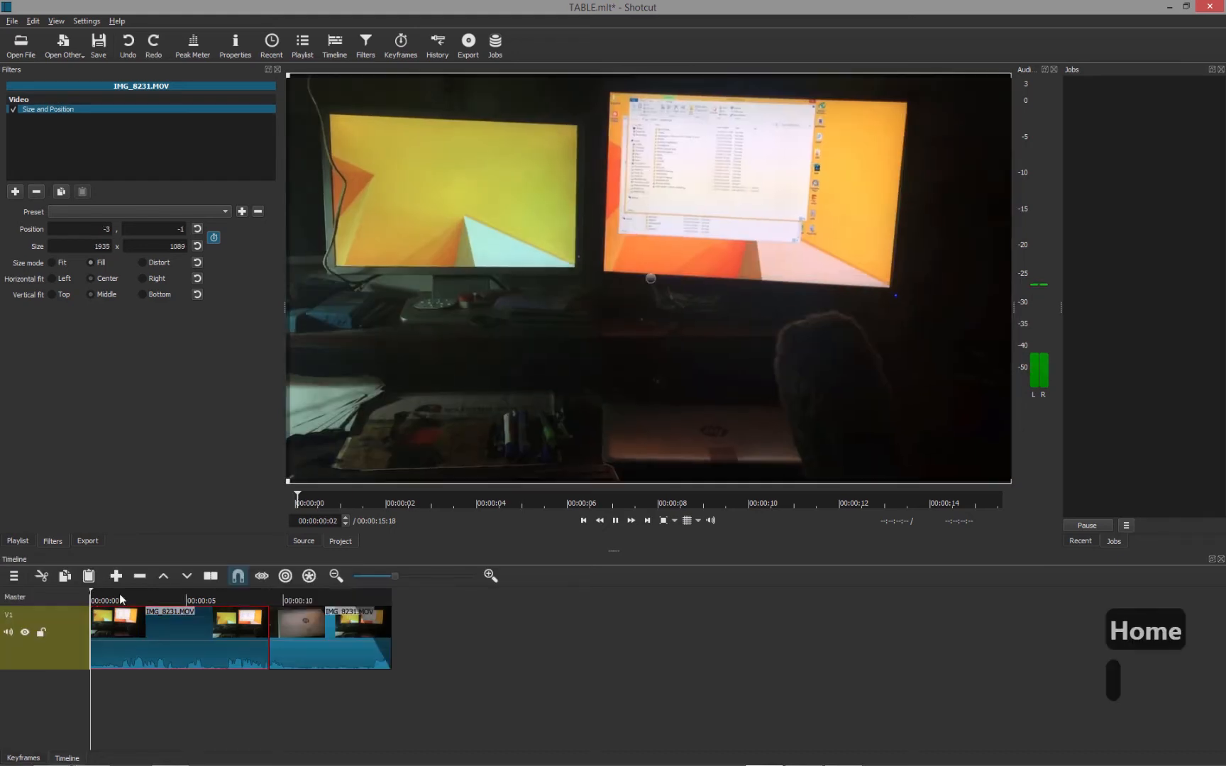
{"action": "key", "text": "space"}
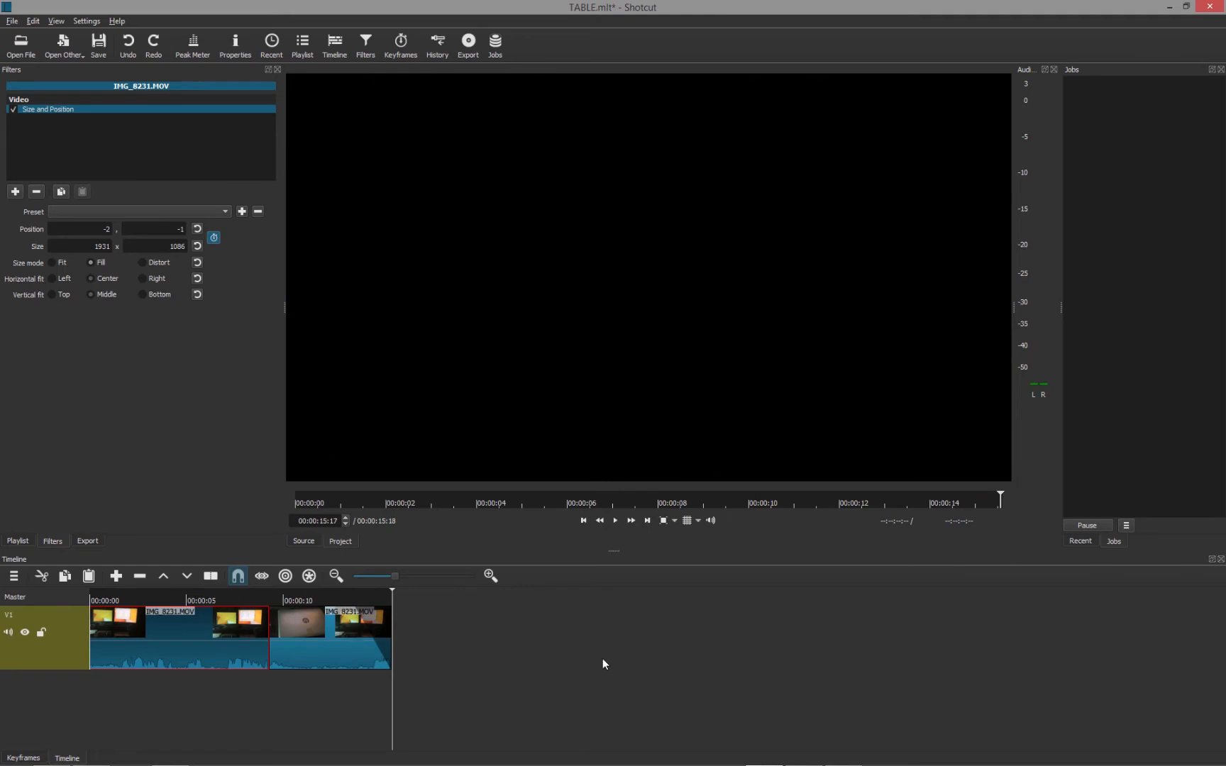
{"action": "key", "text": "ctrl+s"}
Show the Video RGB Parade scope for the frame at 00:00:03:23 and enlarge it slightly.
{"action": "left_click", "coordinate": [56, 20]}
{"action": "mouse_move", "coordinate": [60, 33]}
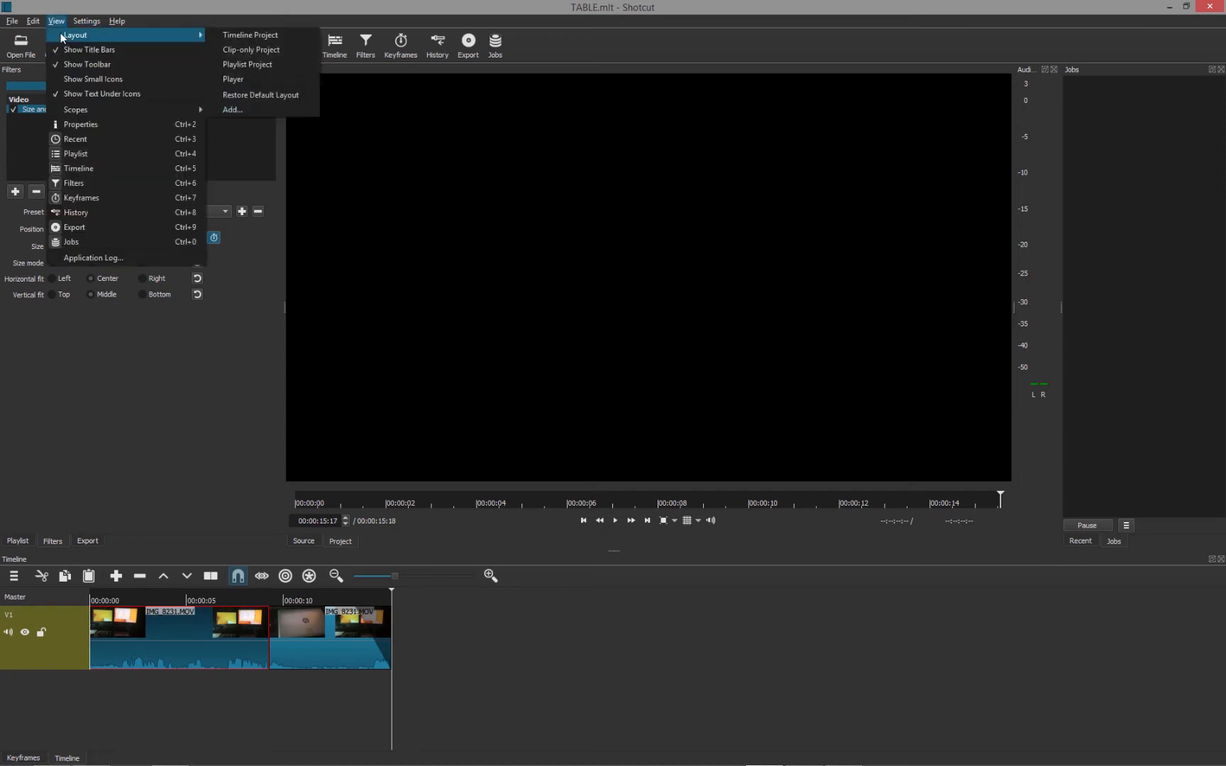
{"action": "left_click", "coordinate": [135, 4]}
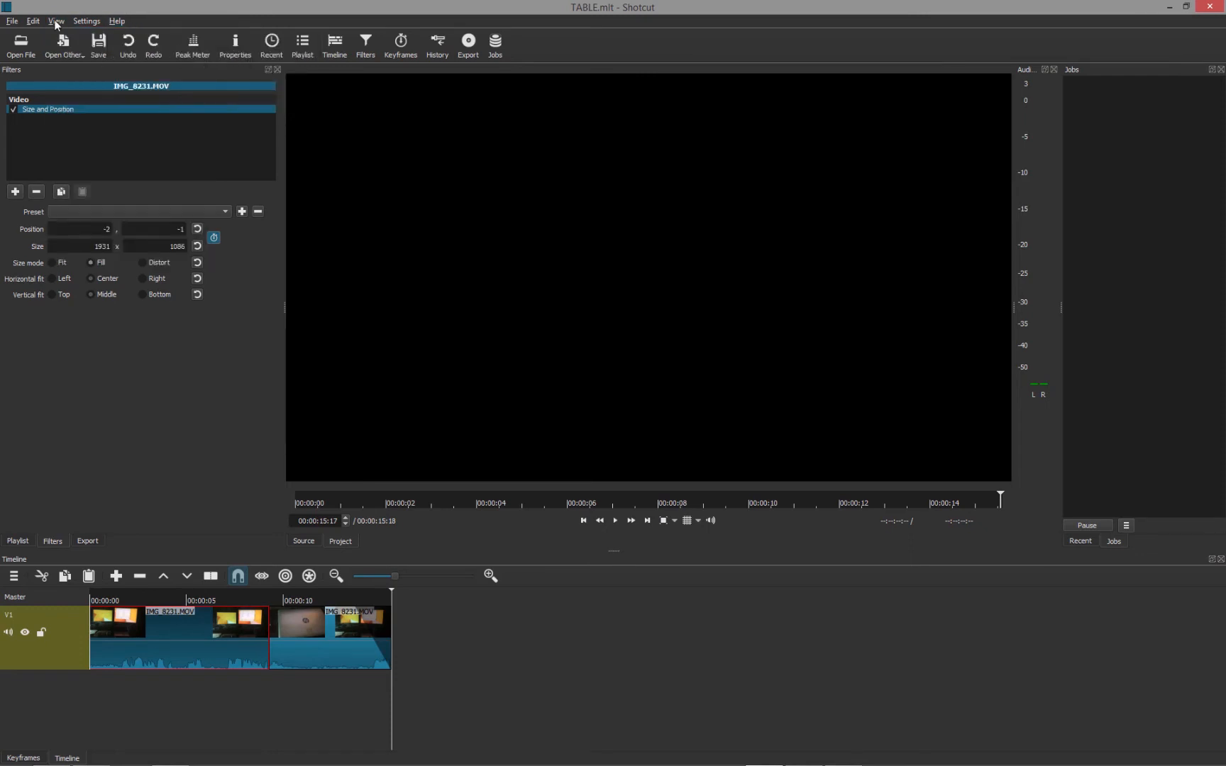
{"action": "left_click", "coordinate": [56, 22]}
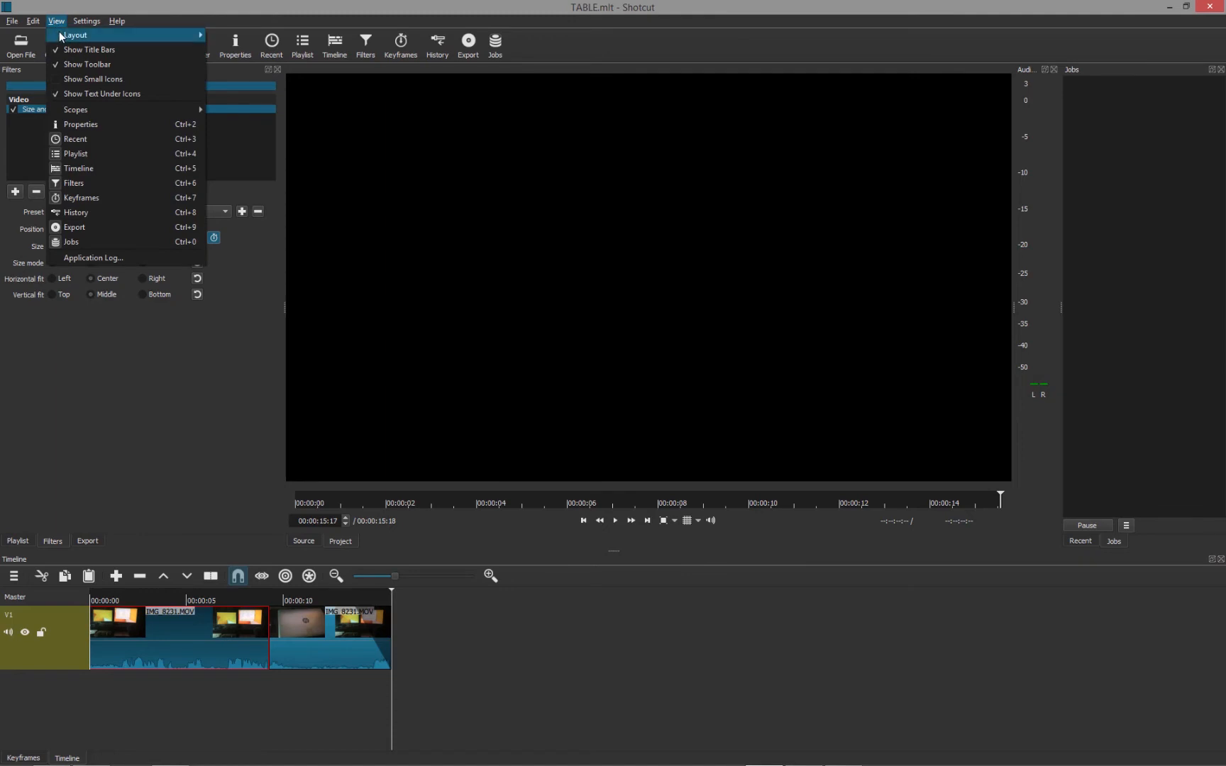
{"action": "mouse_move", "coordinate": [60, 33]}
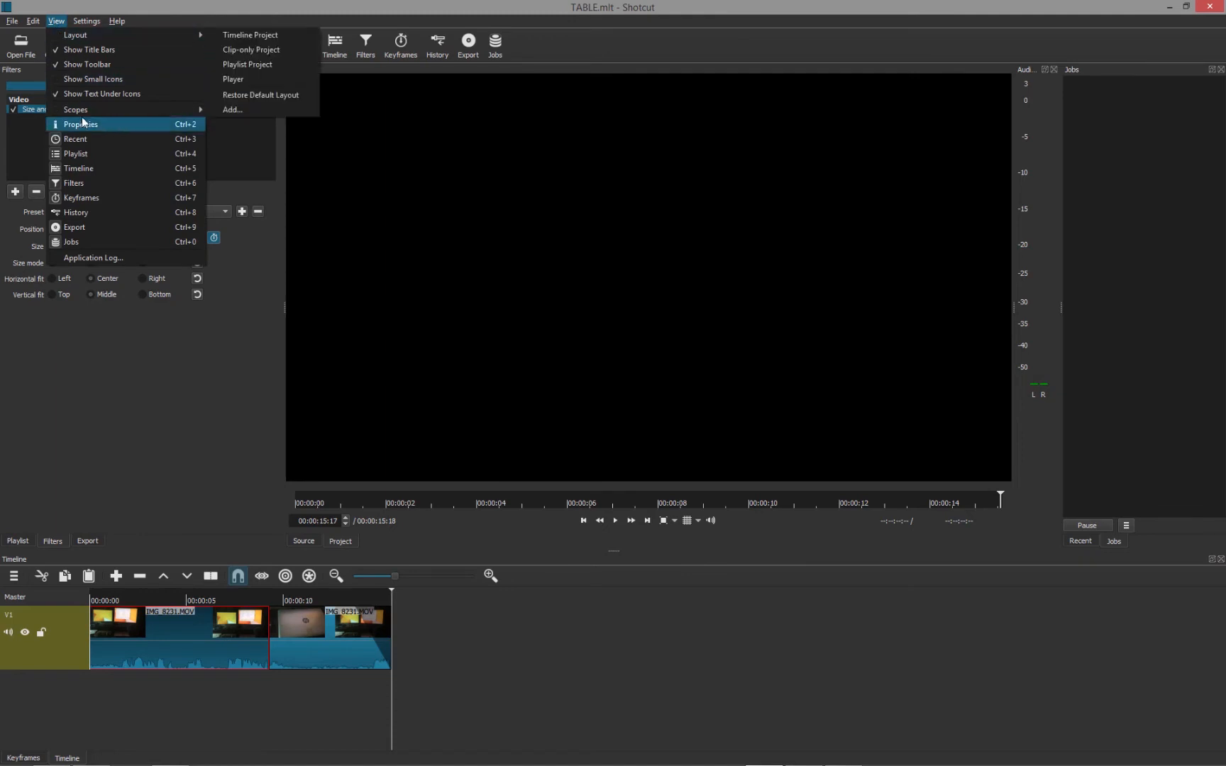
{"action": "mouse_move", "coordinate": [83, 109]}
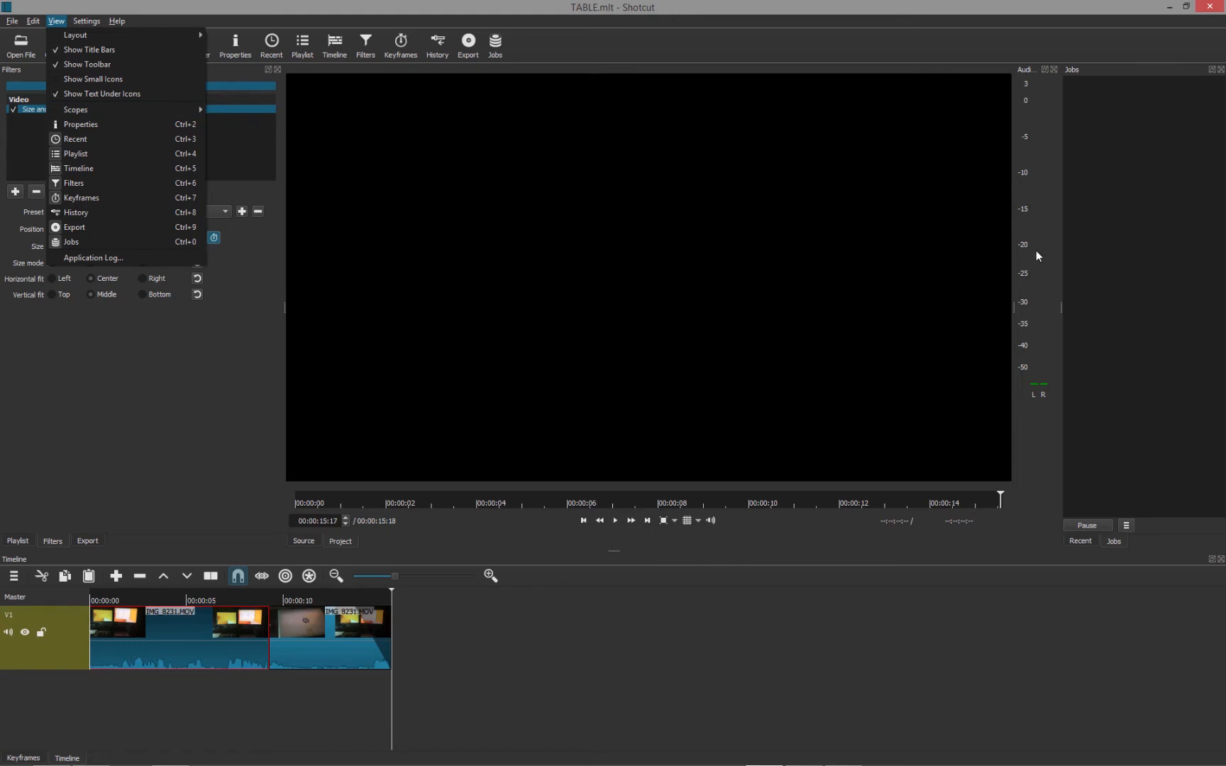
{"action": "mouse_move", "coordinate": [194, 110]}
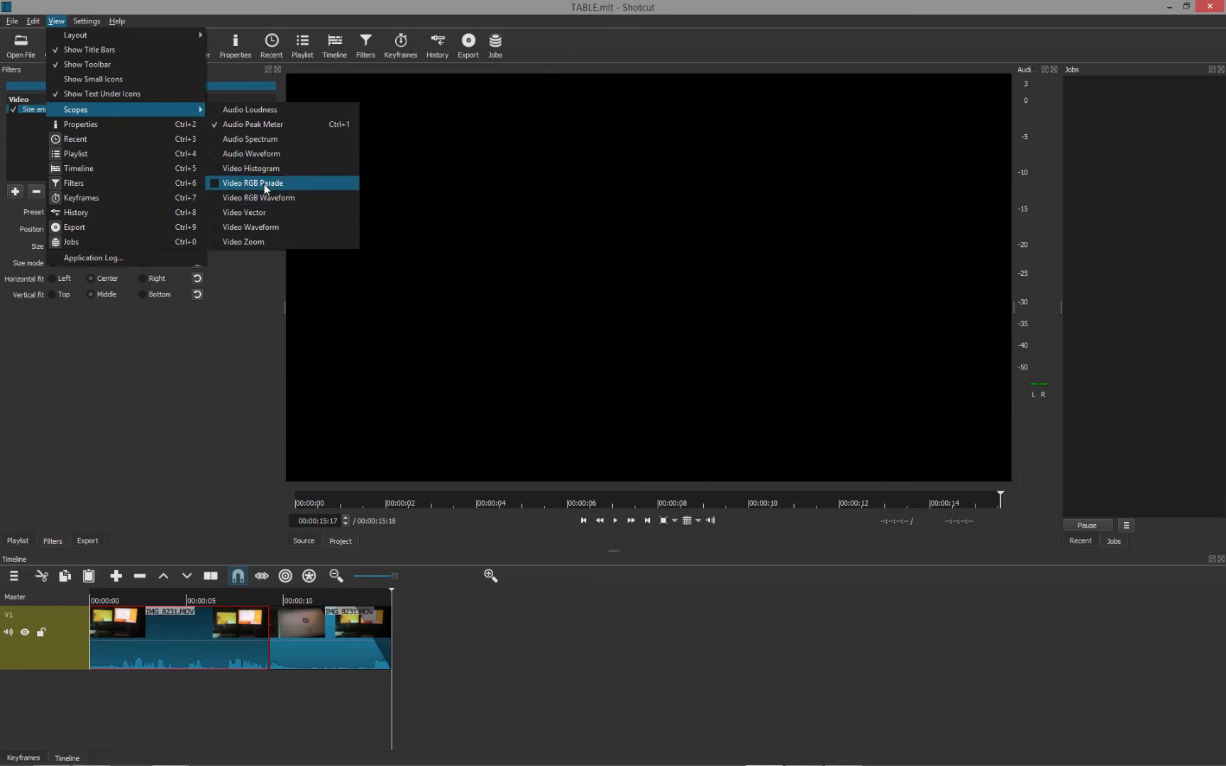
{"action": "left_click", "coordinate": [216, 182]}
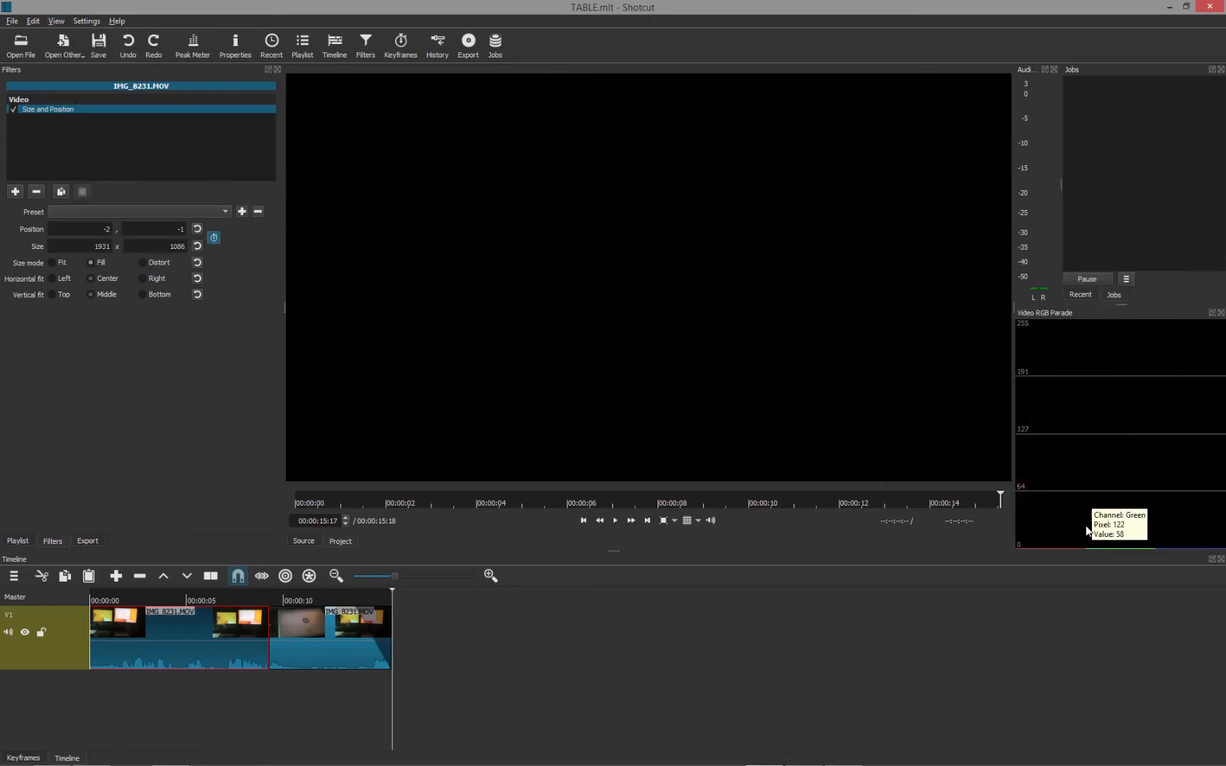
{"action": "left_click", "coordinate": [163, 597]}
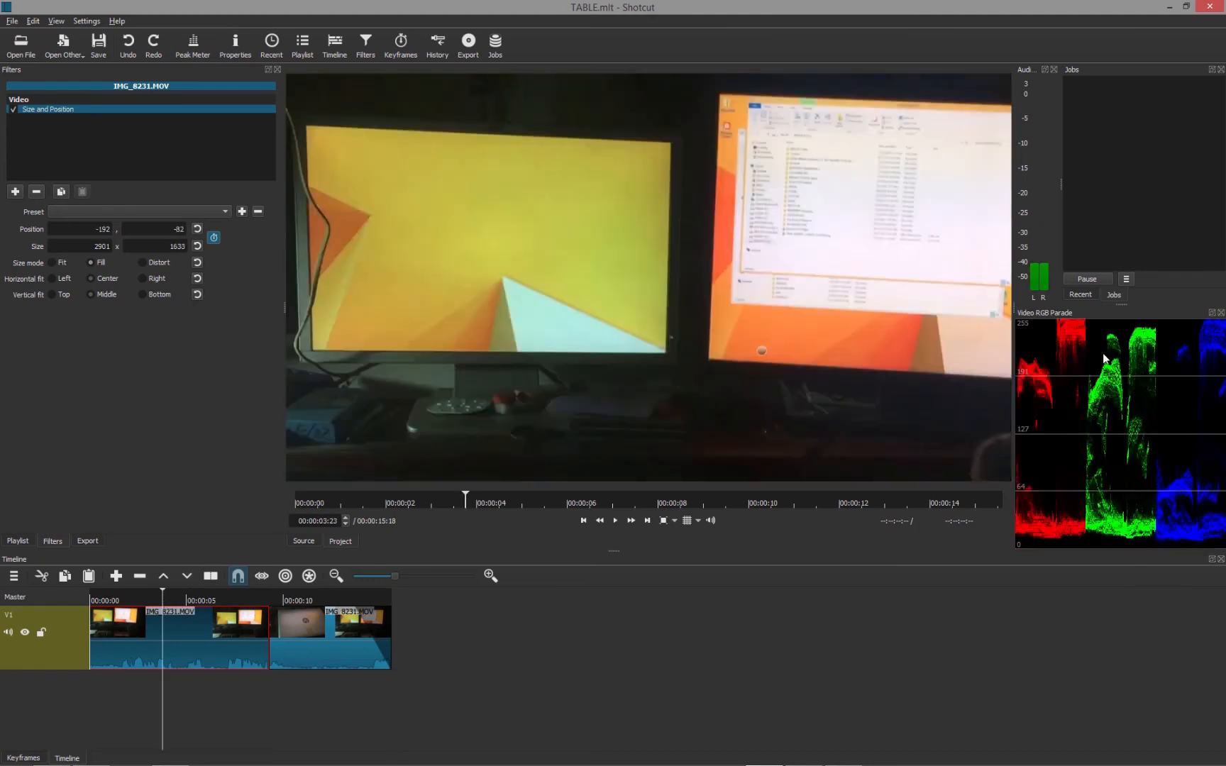
{"action": "mouse_move", "coordinate": [1133, 308]}
{"action": "left_mouse_down"}
{"action": "mouse_move", "coordinate": [1157, 518]}
{"action": "mouse_move", "coordinate": [1136, 267]}
{"action": "mouse_move", "coordinate": [1135, 282]}
{"action": "left_mouse_up"}
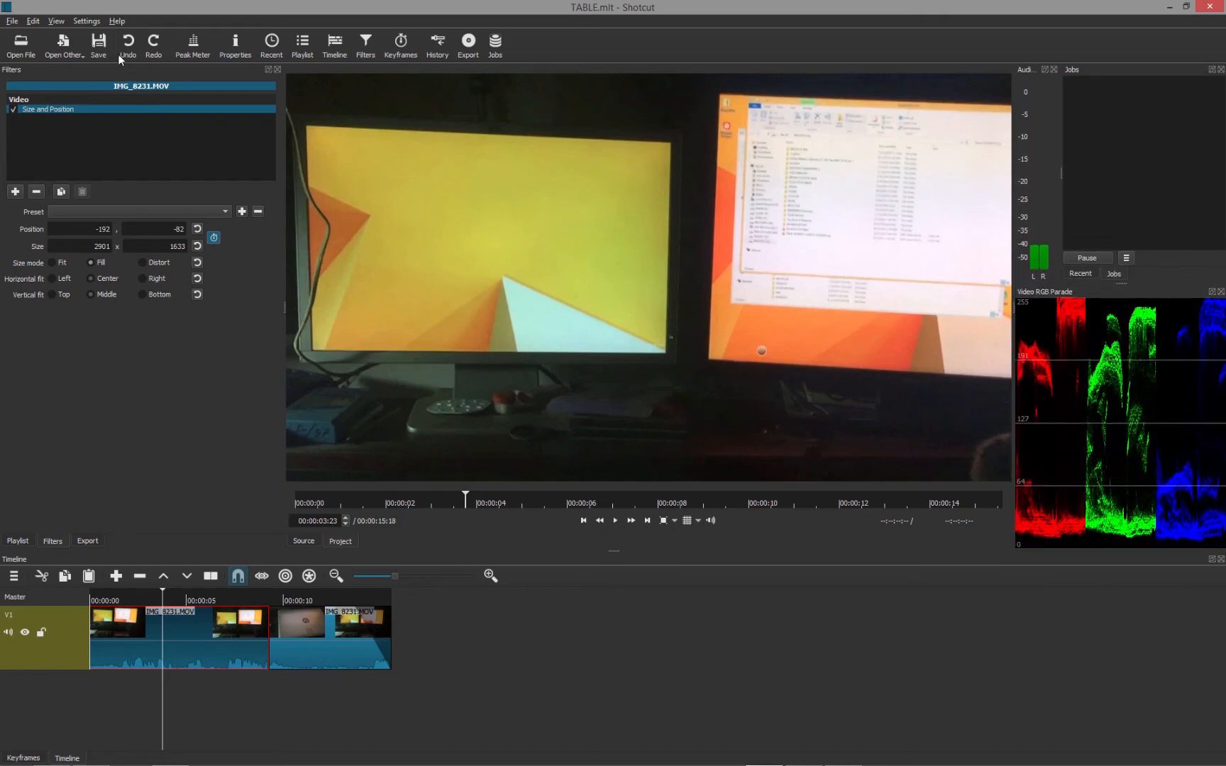
Show the Video Histogram scope and enlarge it above the RGB Parade.
{"action": "left_click", "coordinate": [86, 22]}
{"action": "mouse_move", "coordinate": [56, 21]}
{"action": "mouse_move", "coordinate": [124, 109]}
{"action": "left_click", "coordinate": [216, 168]}
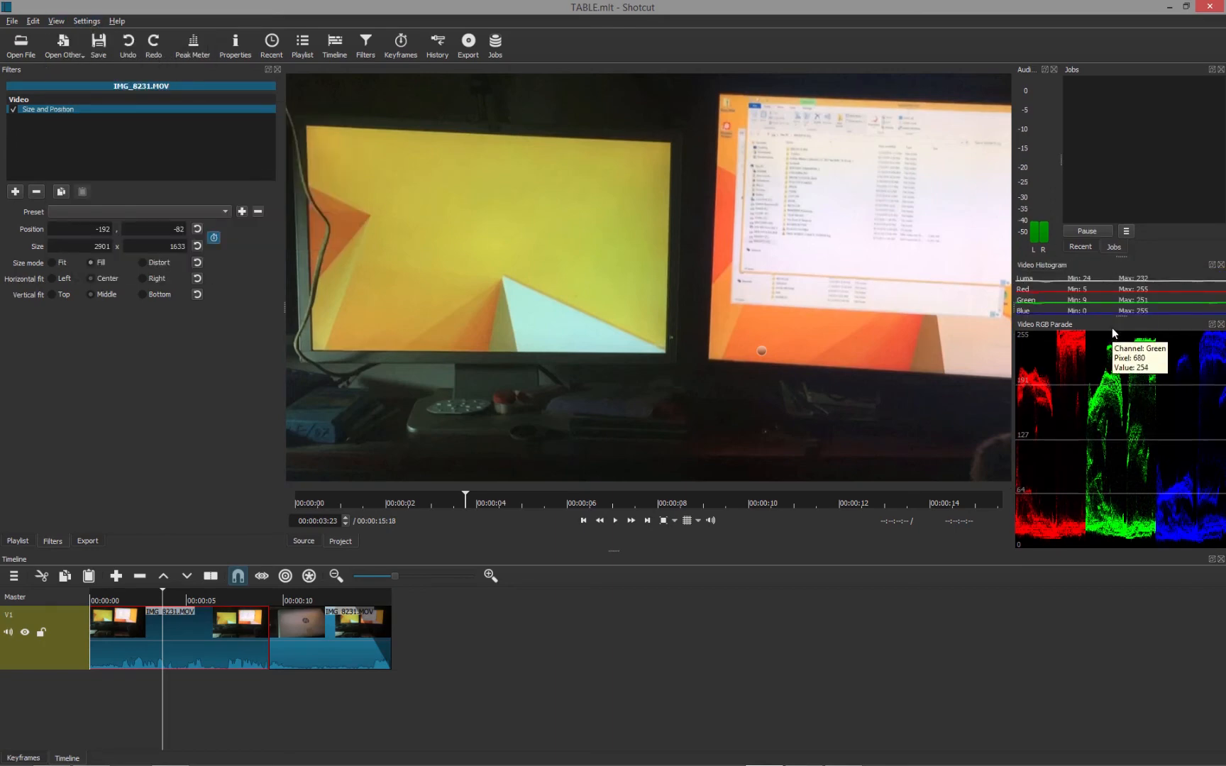
{"action": "left_click_drag", "start_coordinate": [1120, 317], "coordinate": [1124, 395]}
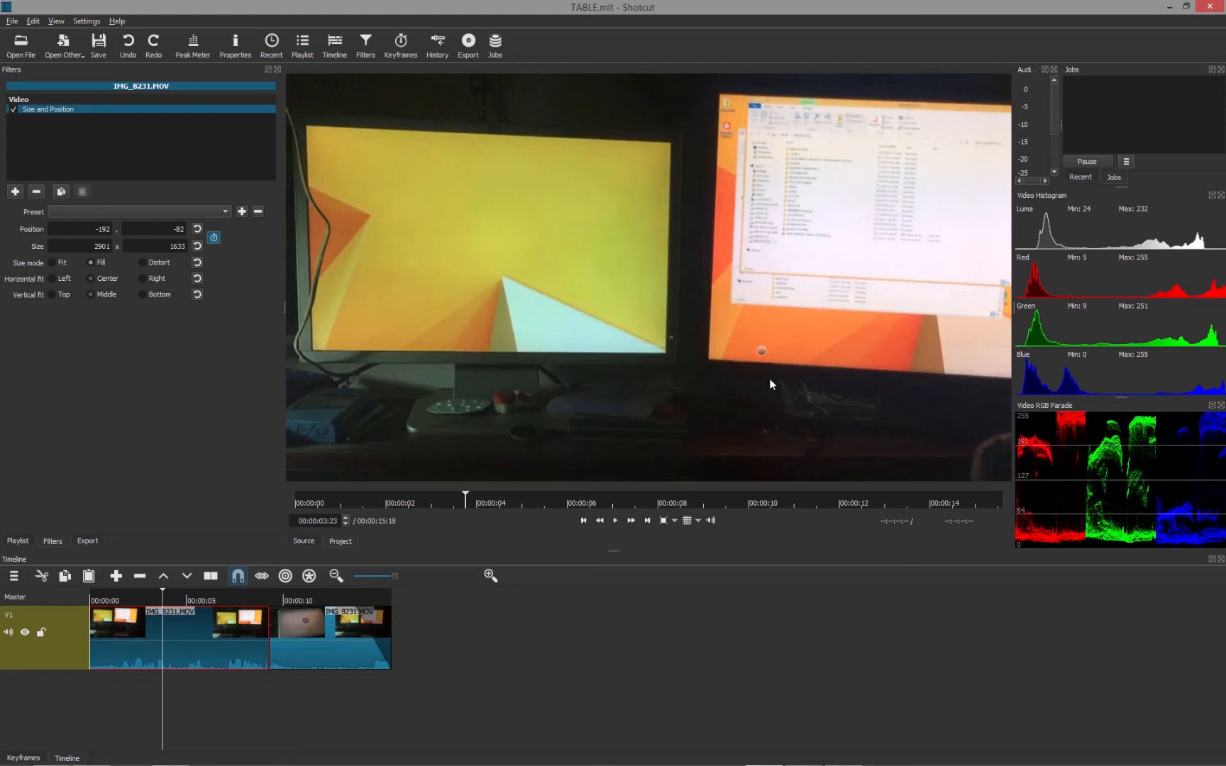
Show the Video Vector scope and enlarge it below the RGB Parade.
{"action": "mouse_move", "coordinate": [1090, 523]}
{"action": "left_click", "coordinate": [56, 20]}
{"action": "mouse_move", "coordinate": [75, 109]}
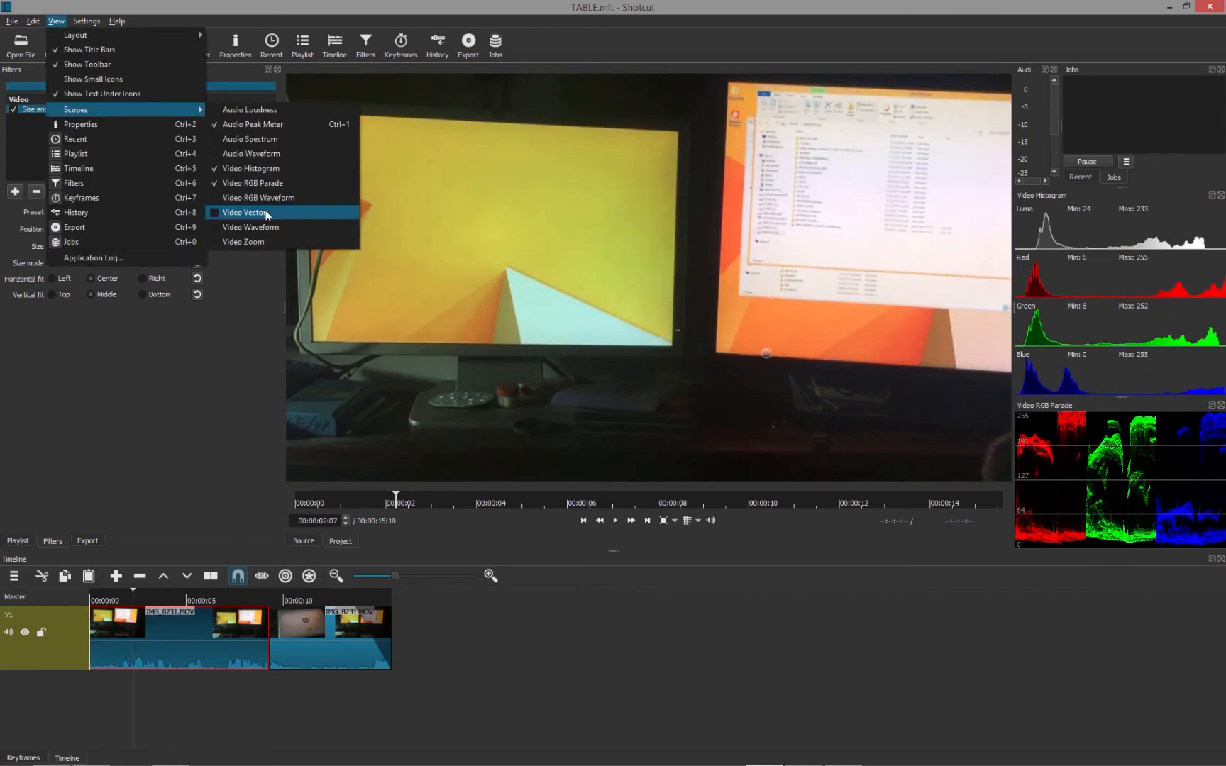
{"action": "left_click", "coordinate": [266, 215]}
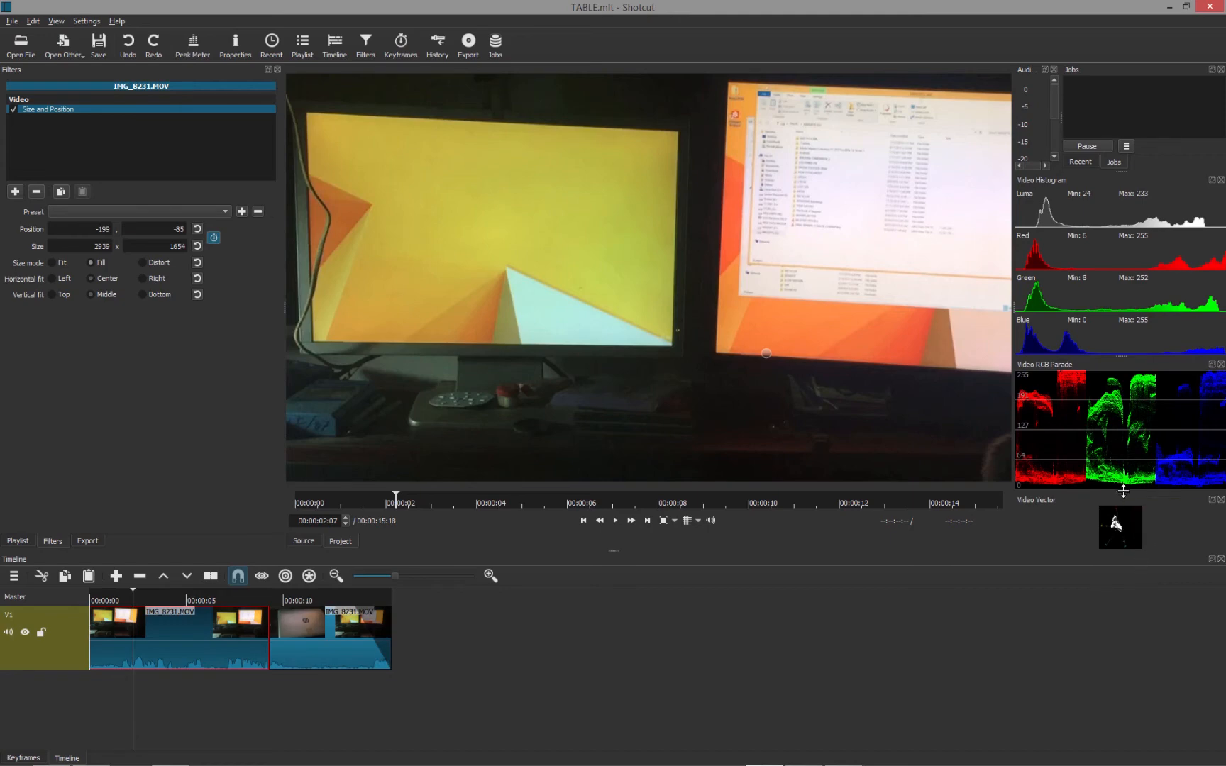
{"action": "left_click_drag", "start_coordinate": [1123, 491], "coordinate": [1123, 343]}
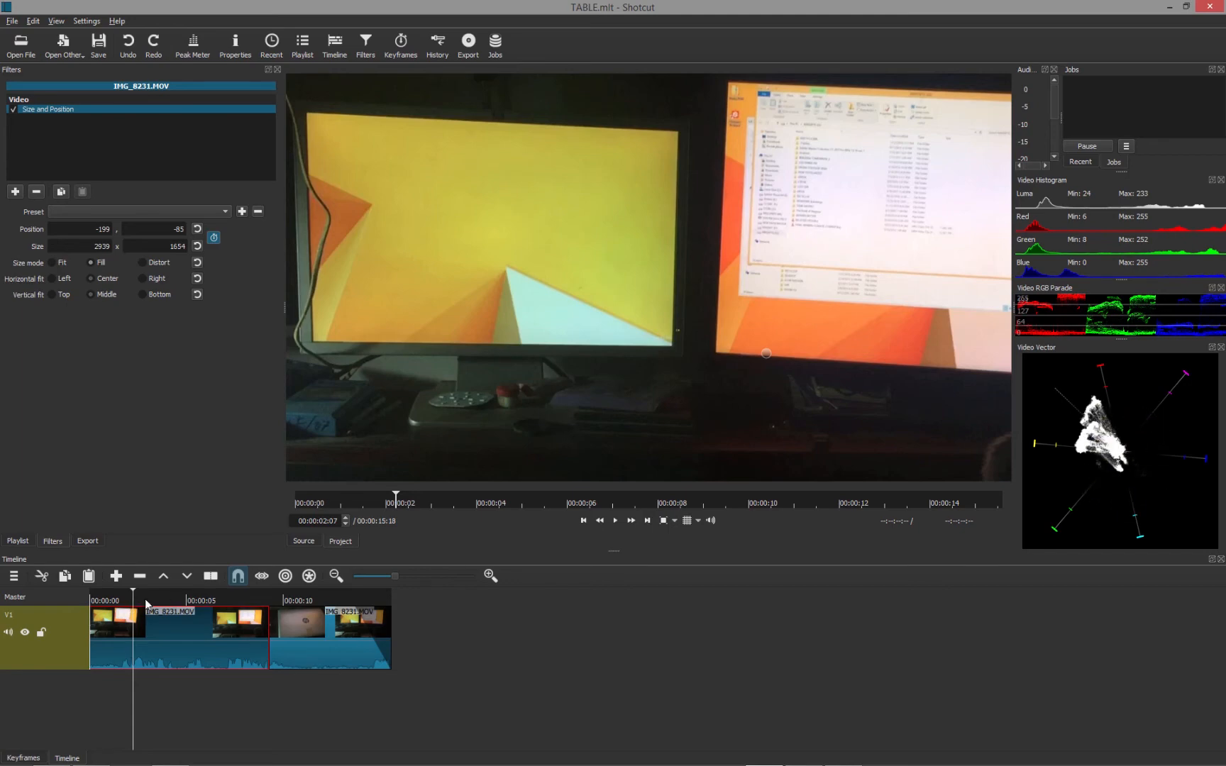
Check the scopes at further frames of the first clip, ending at 00:00:07:14.
{"action": "left_click", "coordinate": [172, 600]}
{"action": "left_click", "coordinate": [210, 600]}
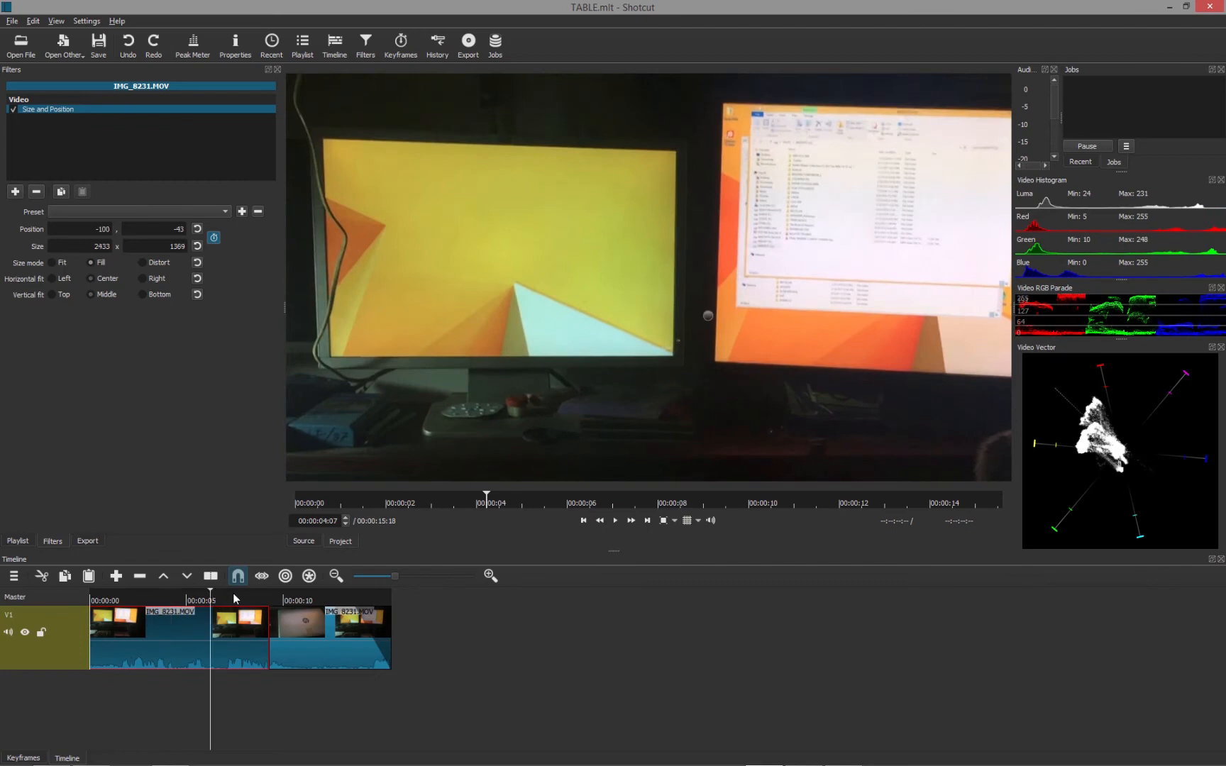
{"action": "left_click", "coordinate": [235, 594]}
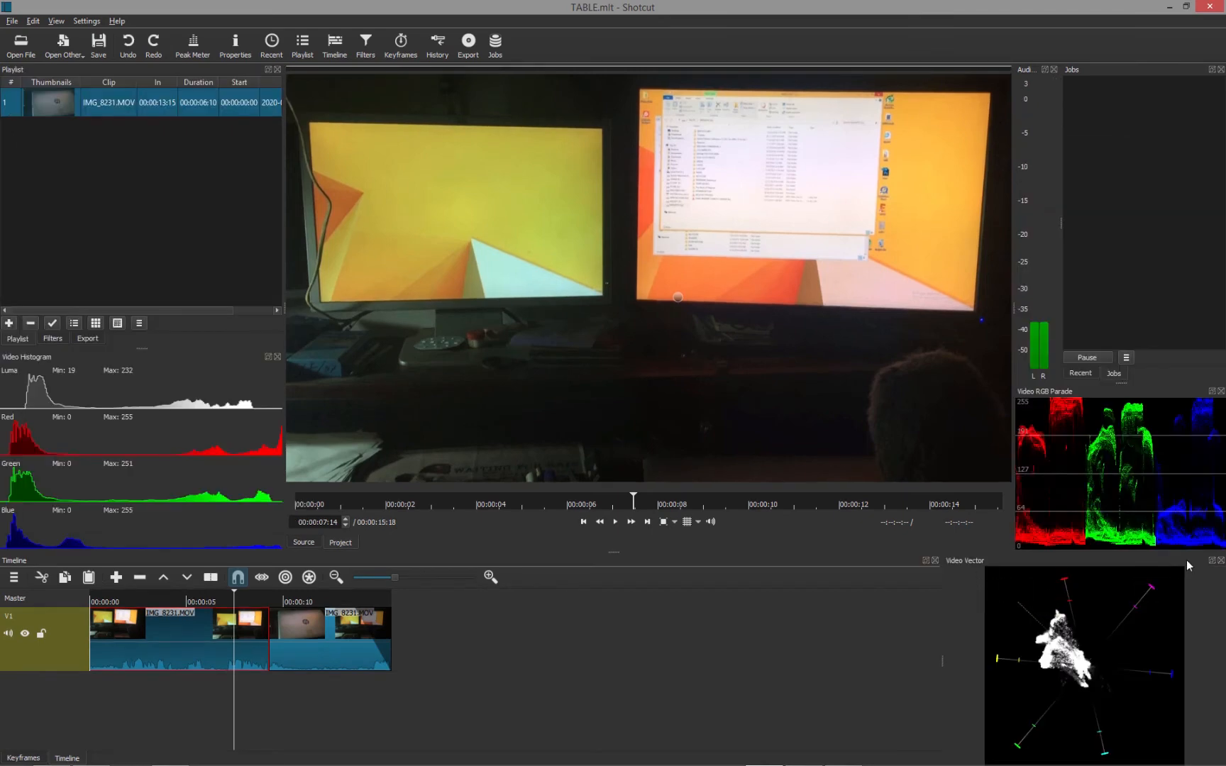
Dock the Video Vector scope beneath the playlist and stack the Video Histogram with it in one tabbed group.
{"action": "left_click_drag", "start_coordinate": [1187, 559], "coordinate": [223, 332]}
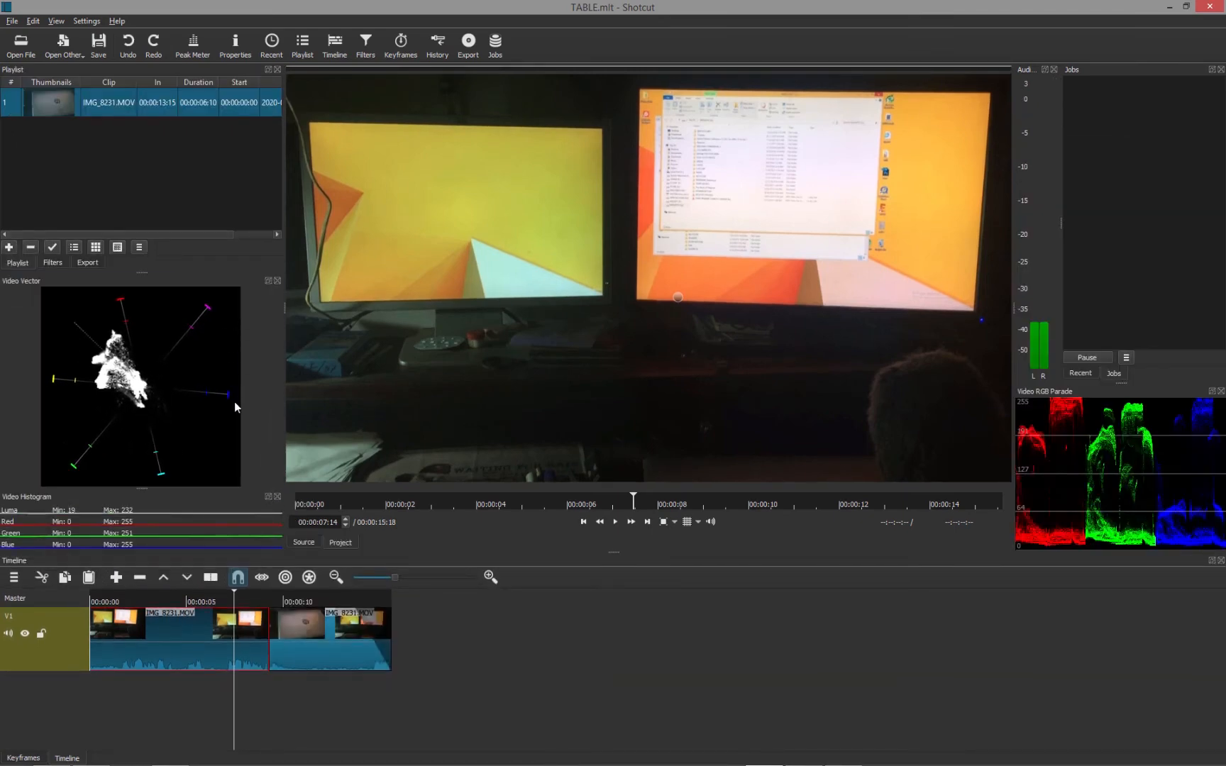
{"action": "left_click", "coordinate": [268, 497]}
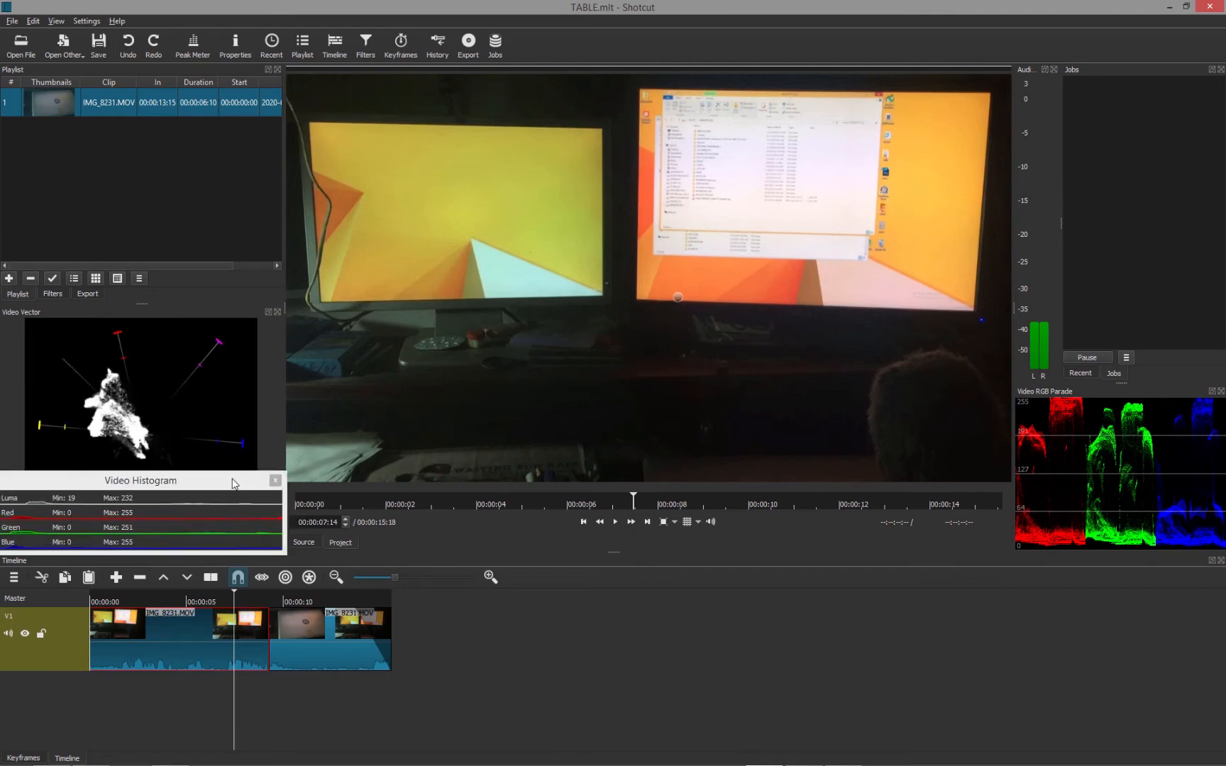
{"action": "left_click_drag", "start_coordinate": [233, 480], "coordinate": [229, 402]}
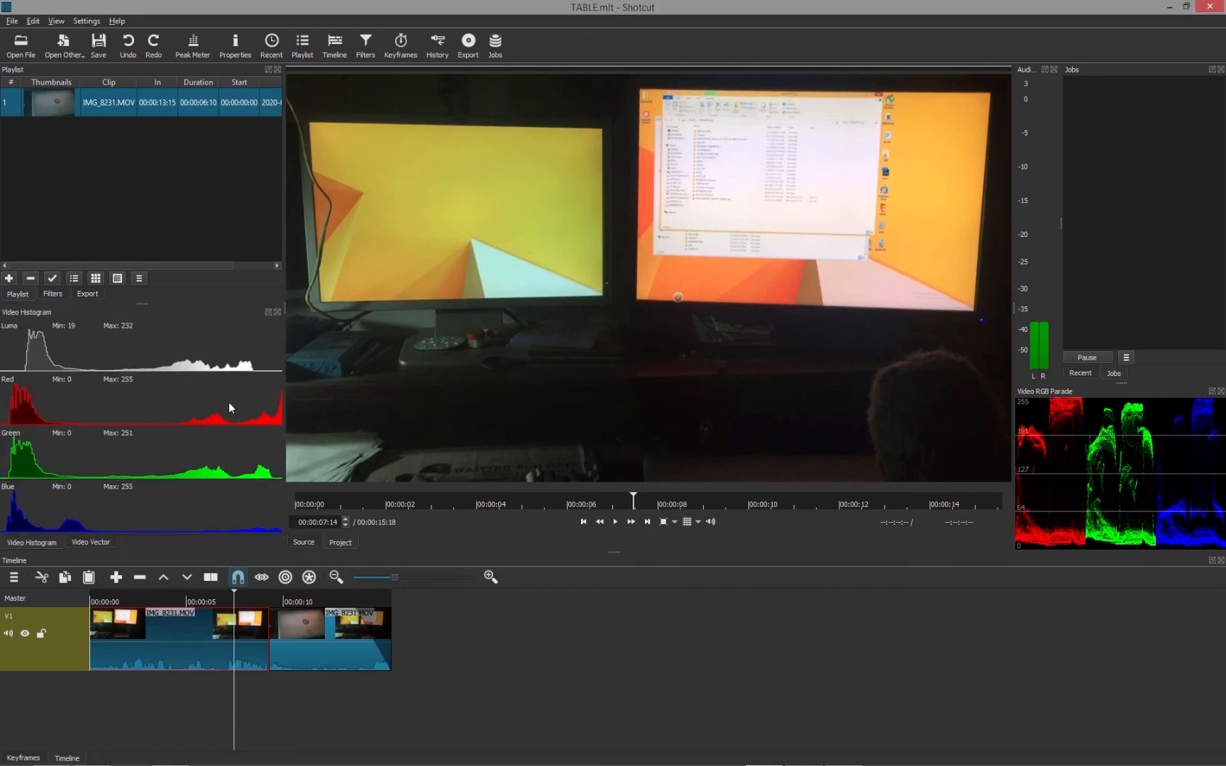
Compare the Video Histogram, Video Vector and Video RGB Waveform scopes for the frame at 00:00:07:14.
{"action": "left_click", "coordinate": [99, 542]}
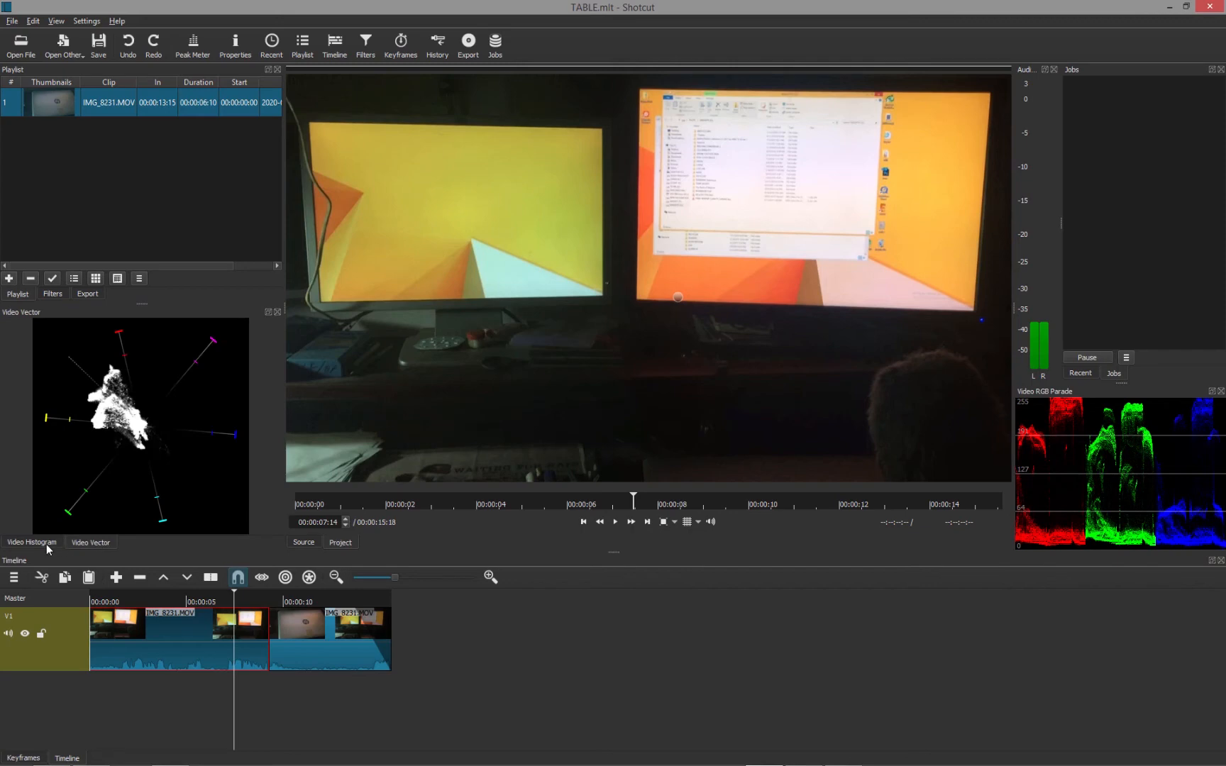
{"action": "left_click", "coordinate": [46, 544]}
{"action": "left_click", "coordinate": [80, 542]}
{"action": "left_click", "coordinate": [46, 545]}
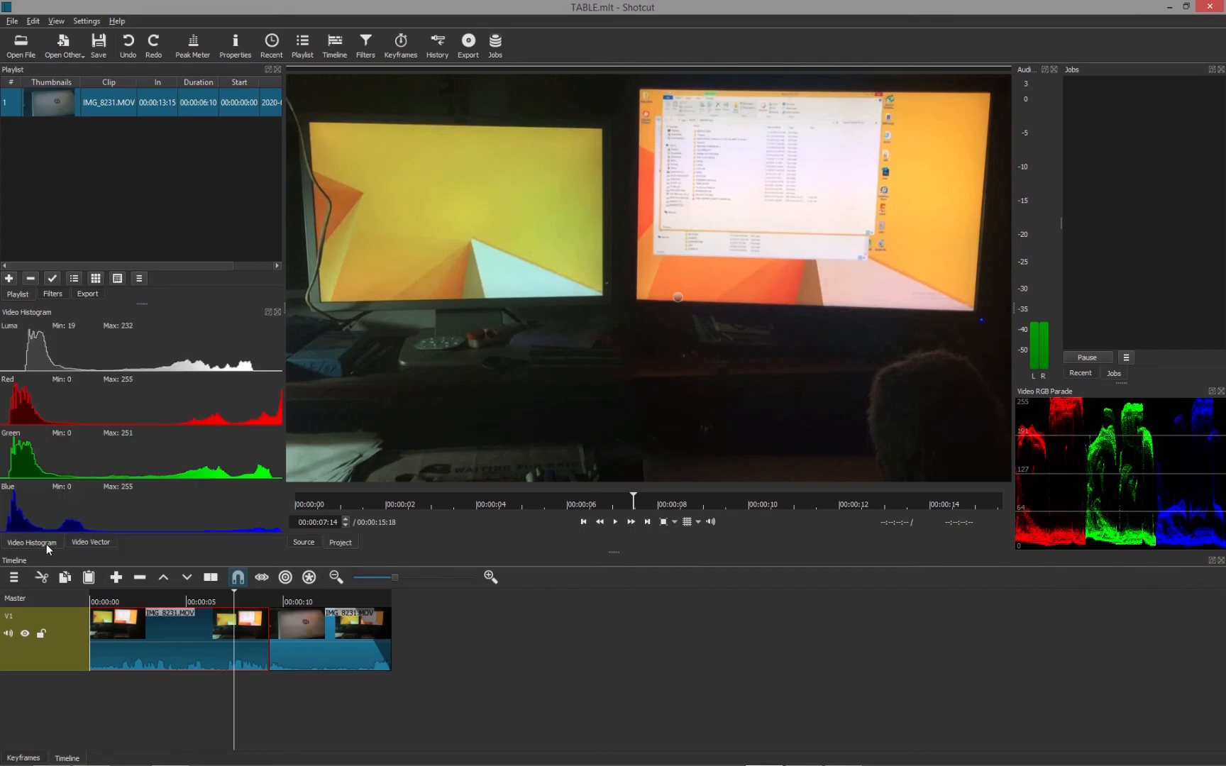
{"action": "left_click", "coordinate": [82, 546]}
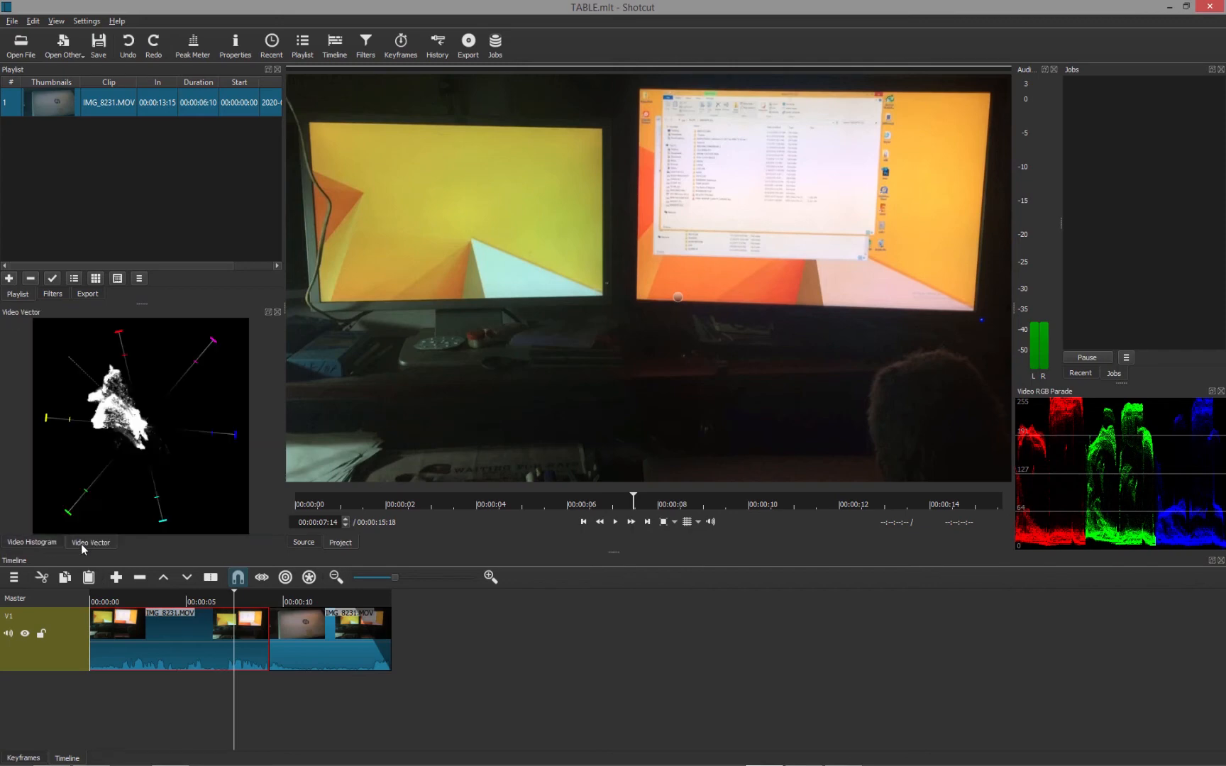
{"action": "left_click", "coordinate": [39, 542]}
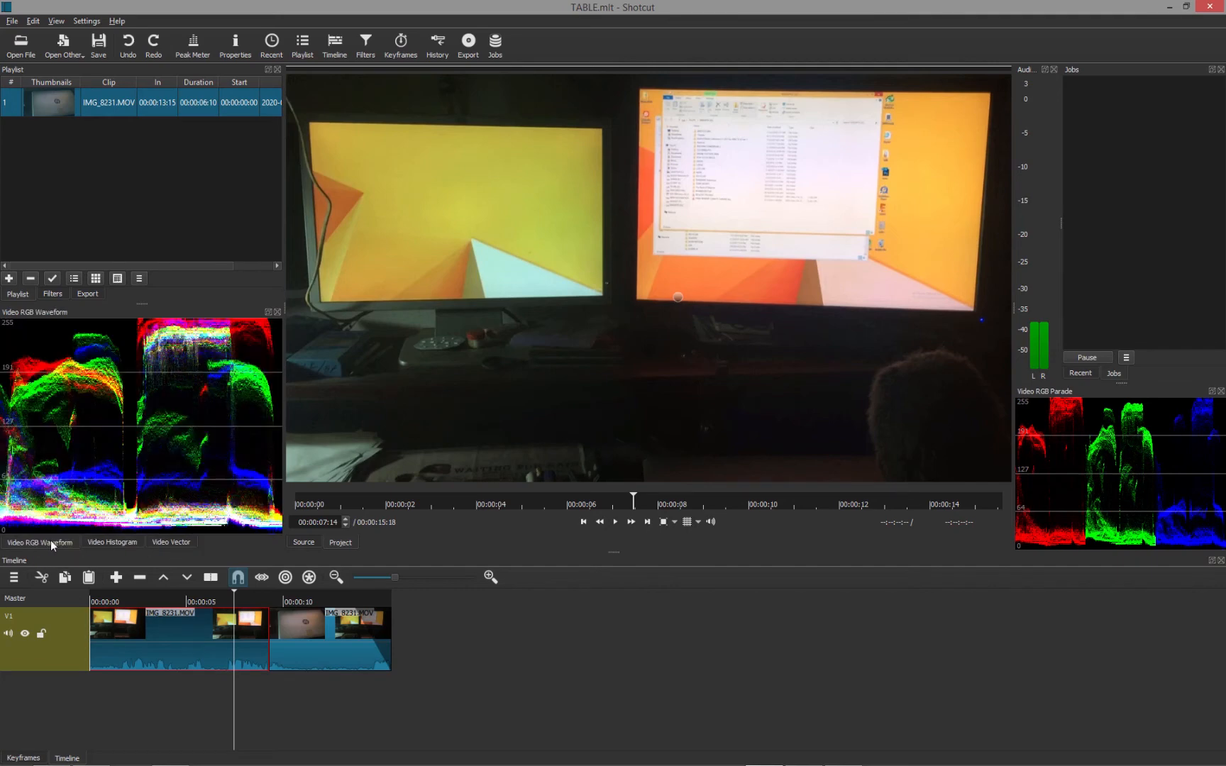
{"action": "left_click", "coordinate": [101, 542]}
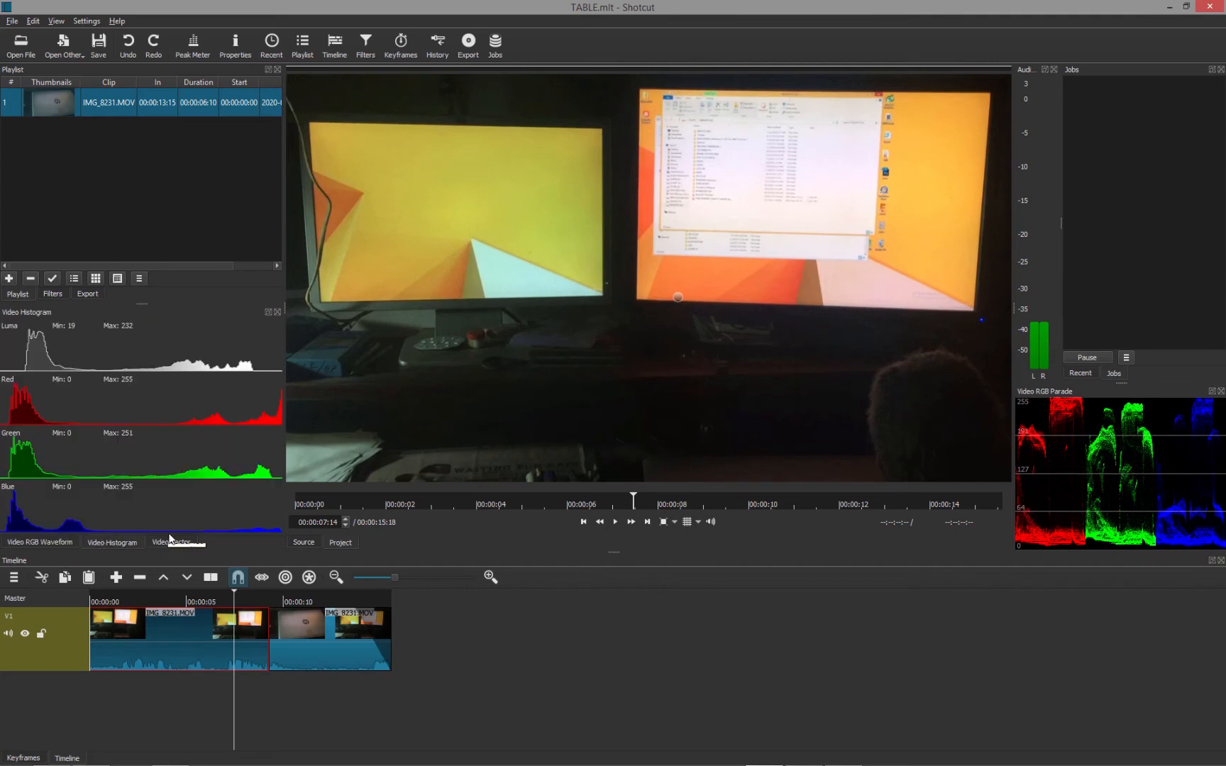
{"action": "left_click", "coordinate": [168, 542]}
{"action": "left_click", "coordinate": [107, 543]}
{"action": "left_click", "coordinate": [64, 546]}
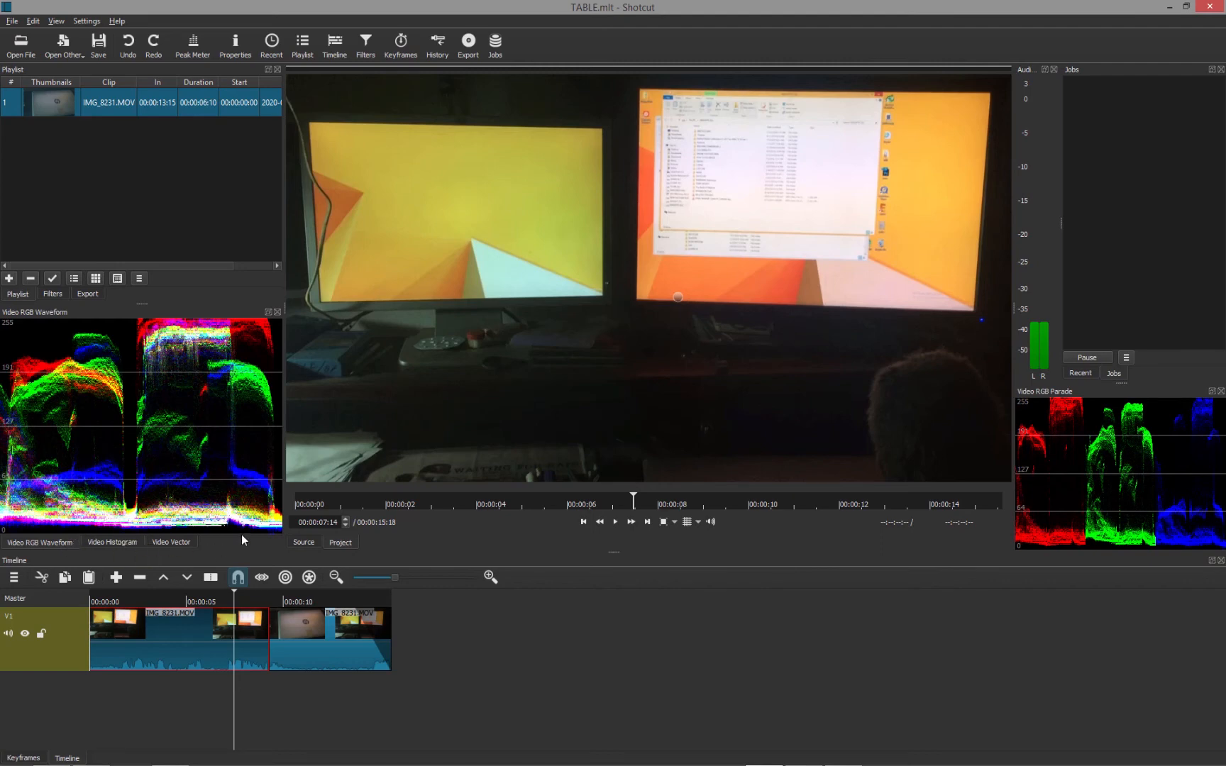
Add the Levels video filter to the first clip and disable its Contrast filter.
{"action": "mouse_move", "coordinate": [1162, 465]}
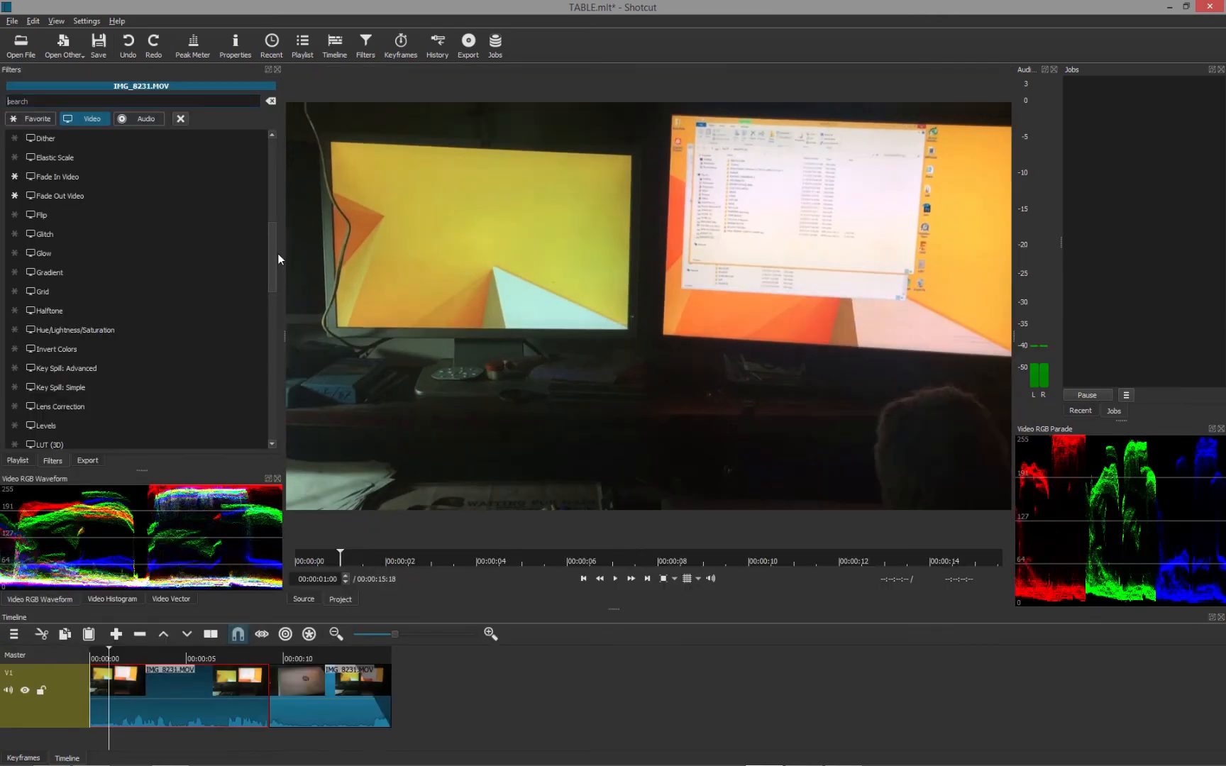
{"action": "scroll", "coordinate": [277, 257], "scroll_direction": "down", "scroll_amount": 1}
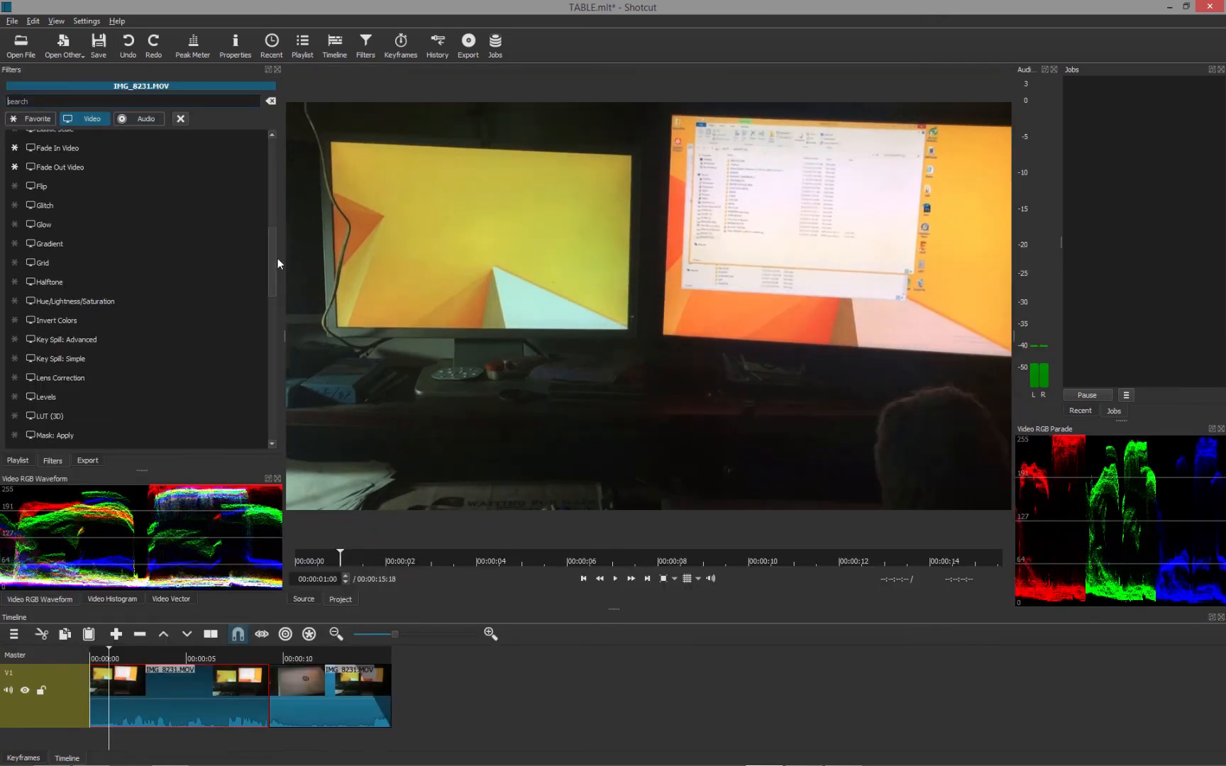
{"action": "left_click", "coordinate": [48, 396]}
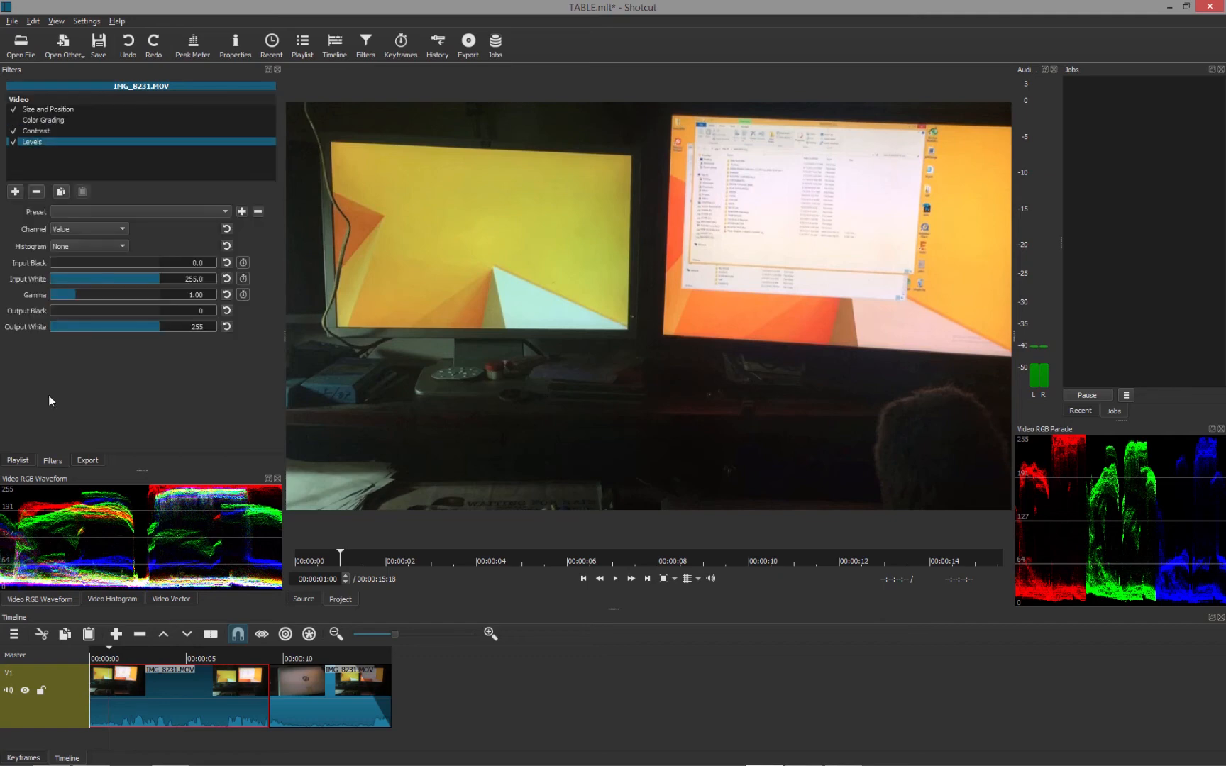
{"action": "left_click", "coordinate": [39, 132]}
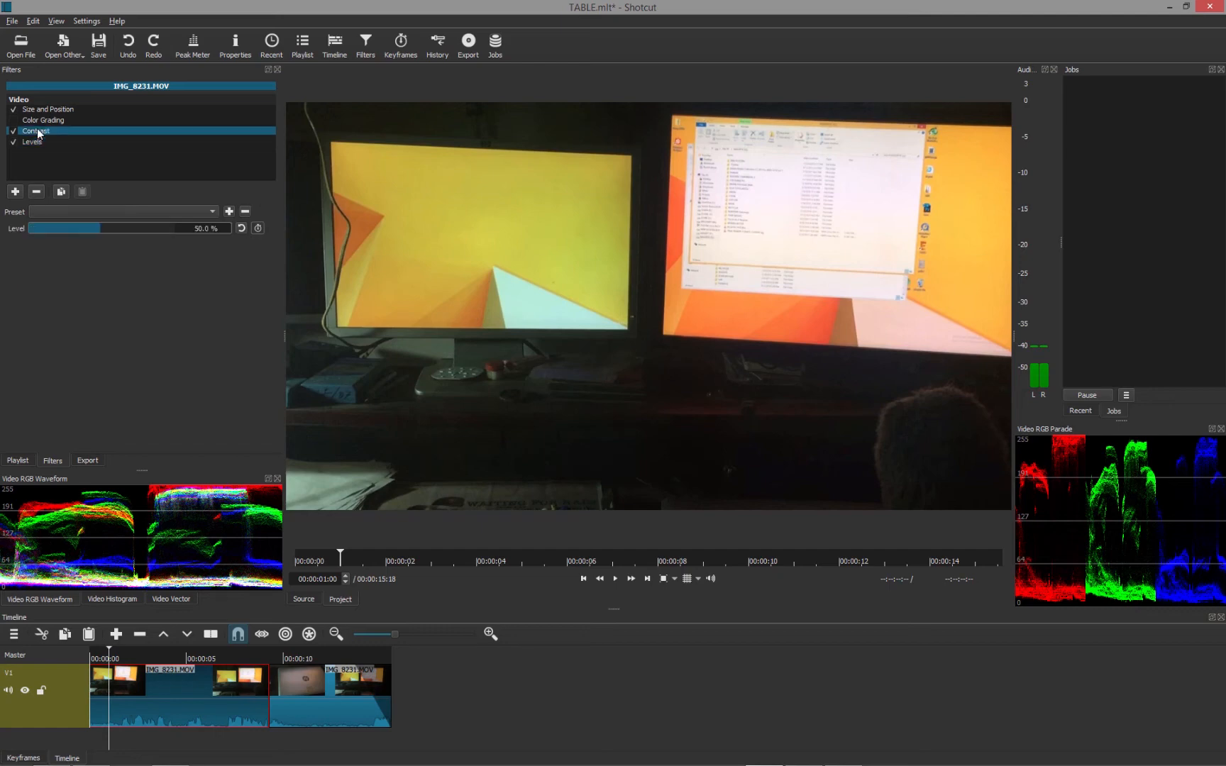
{"action": "left_click", "coordinate": [36, 140]}
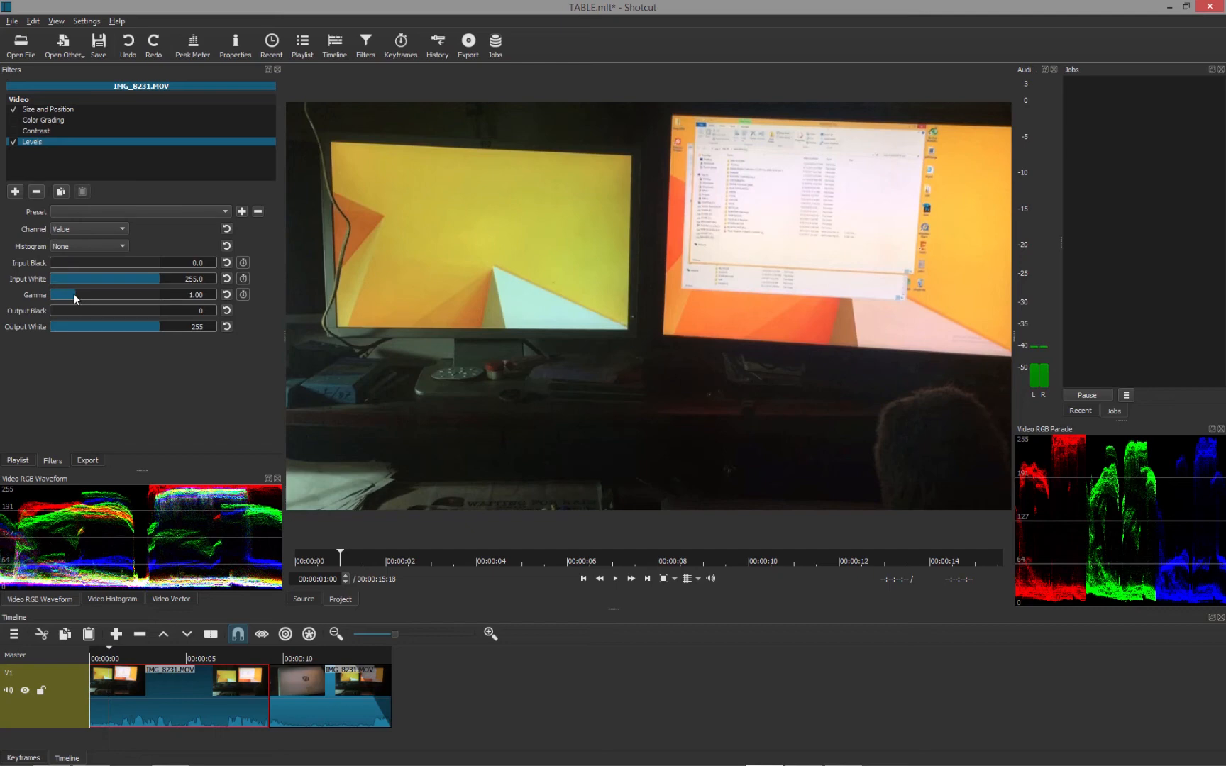
Set the Levels filter's Gamma to 0.85, Output White to 235 and Input White to 222.9.
{"action": "left_click_drag", "start_coordinate": [74, 296], "coordinate": [73, 295]}
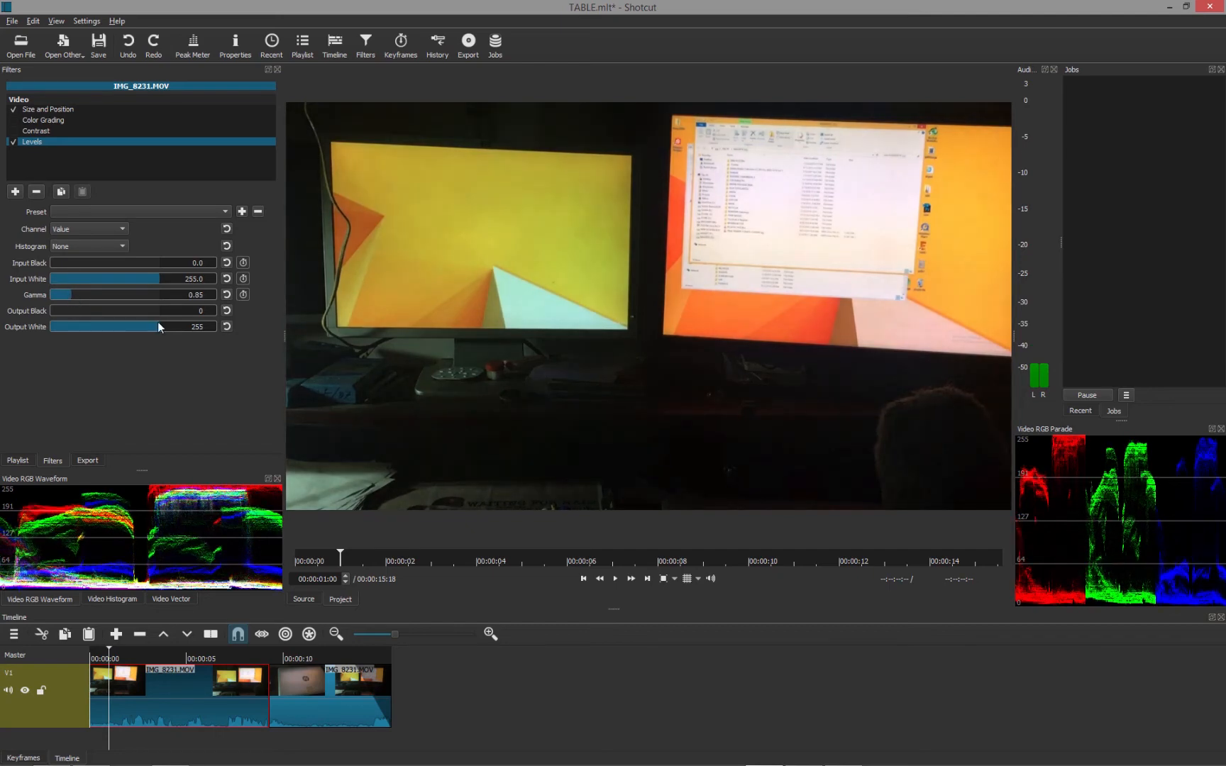
{"action": "mouse_move", "coordinate": [157, 325]}
{"action": "left_mouse_down"}
{"action": "mouse_move", "coordinate": [128, 323]}
{"action": "mouse_move", "coordinate": [153, 322]}
{"action": "left_mouse_up"}
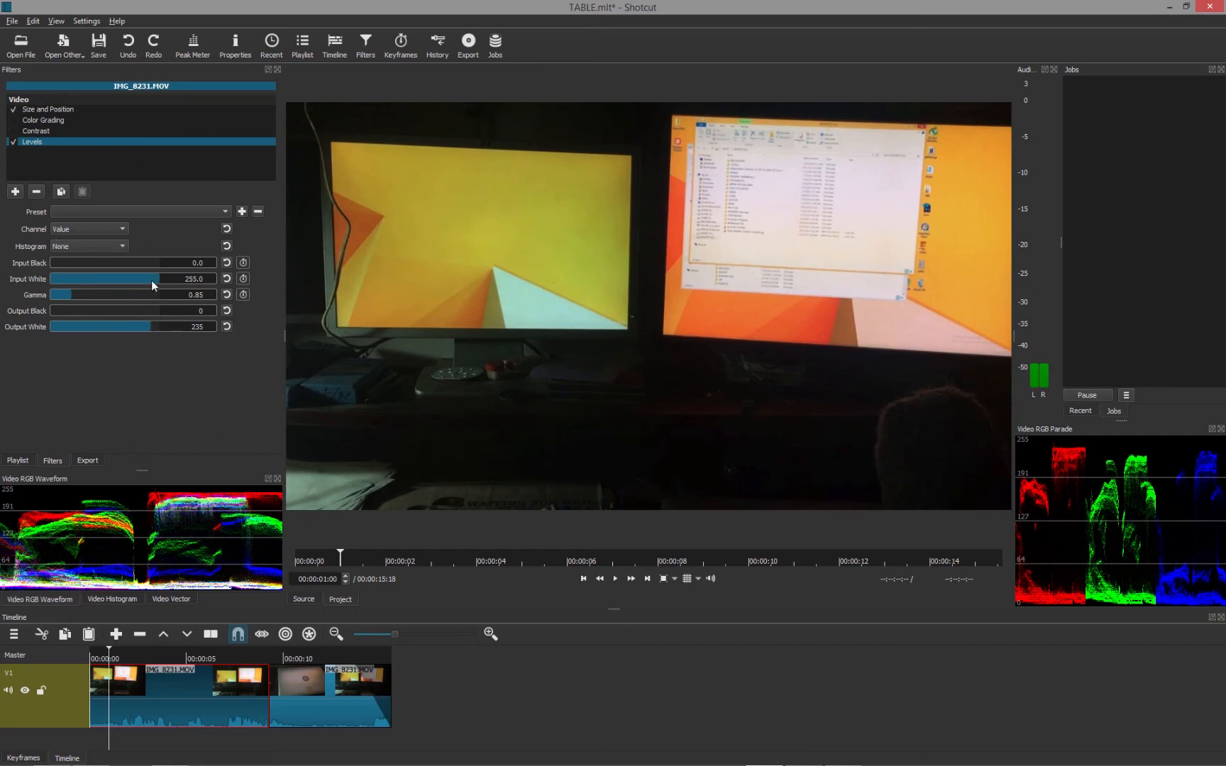
{"action": "scroll", "coordinate": [149, 278], "scroll_direction": "down", "scroll_amount": 3}
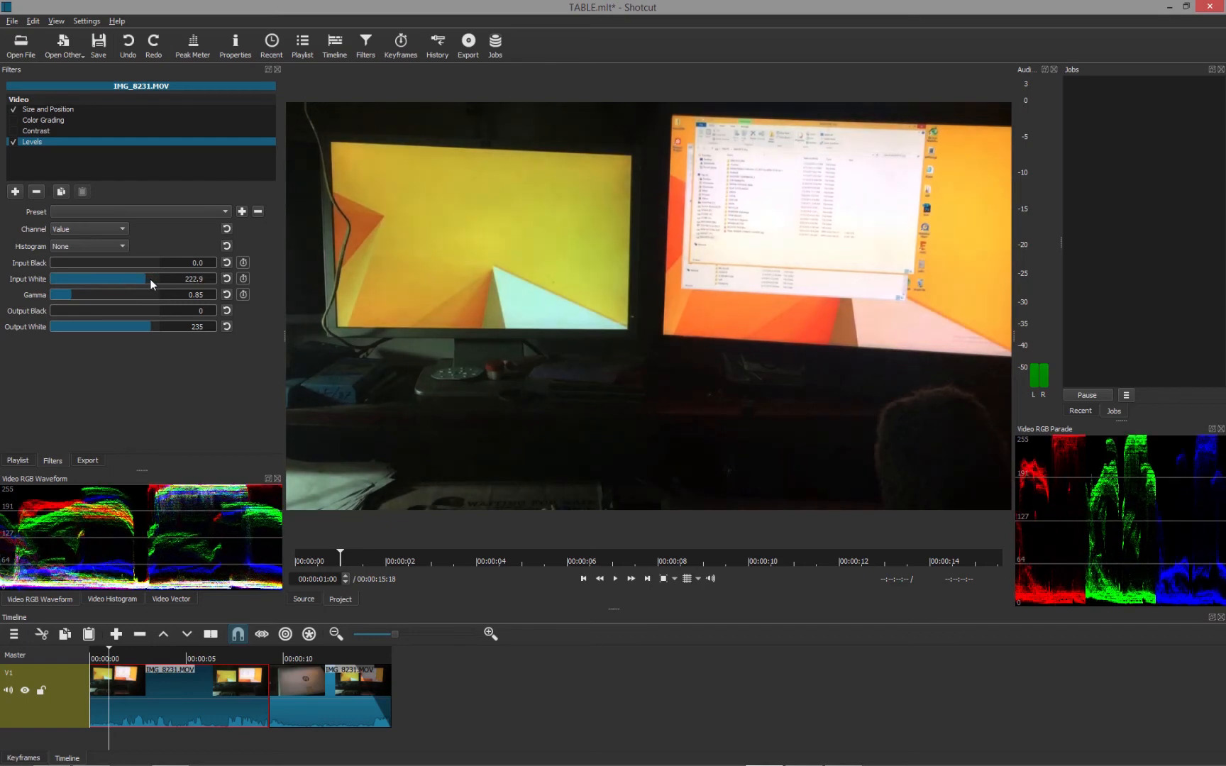
Raise the Levels filter's Input White to 247.7 and its Gamma to 0.88.
{"action": "scroll", "coordinate": [153, 278], "scroll_direction": "up", "scroll_amount": 6}
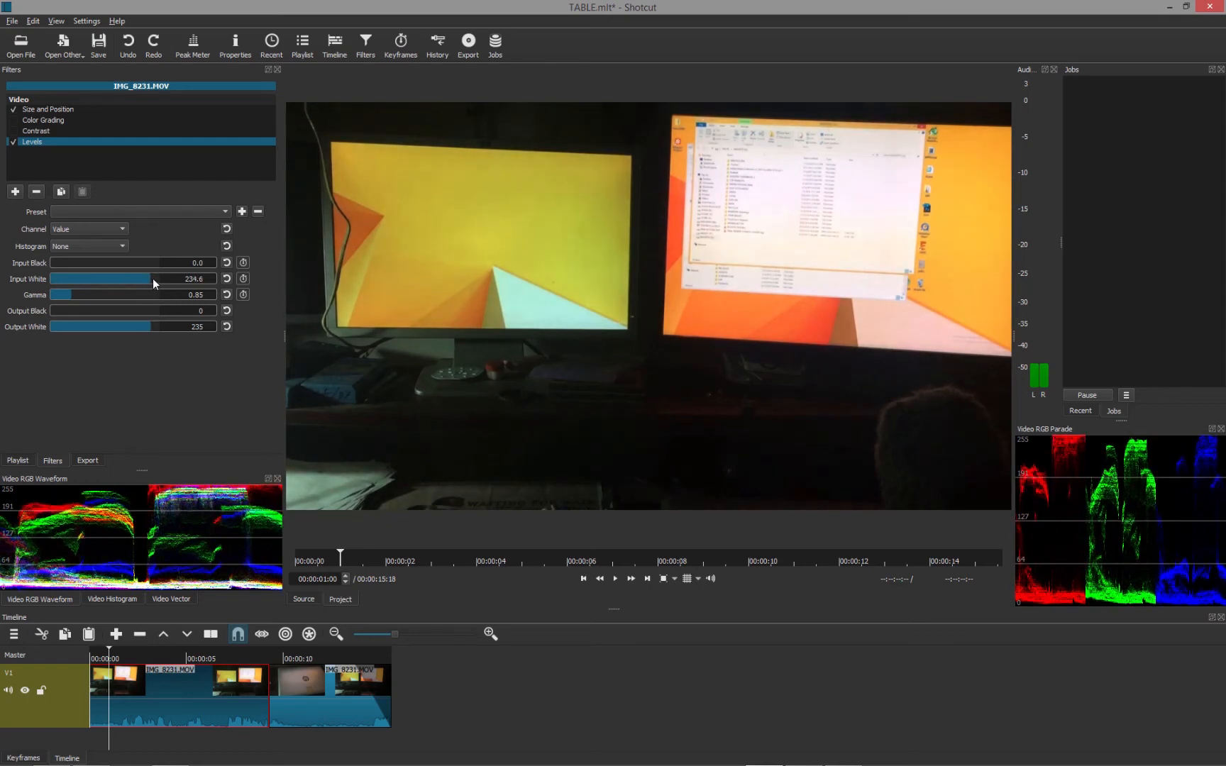
{"action": "scroll", "coordinate": [158, 278], "scroll_direction": "up", "scroll_amount": 9}
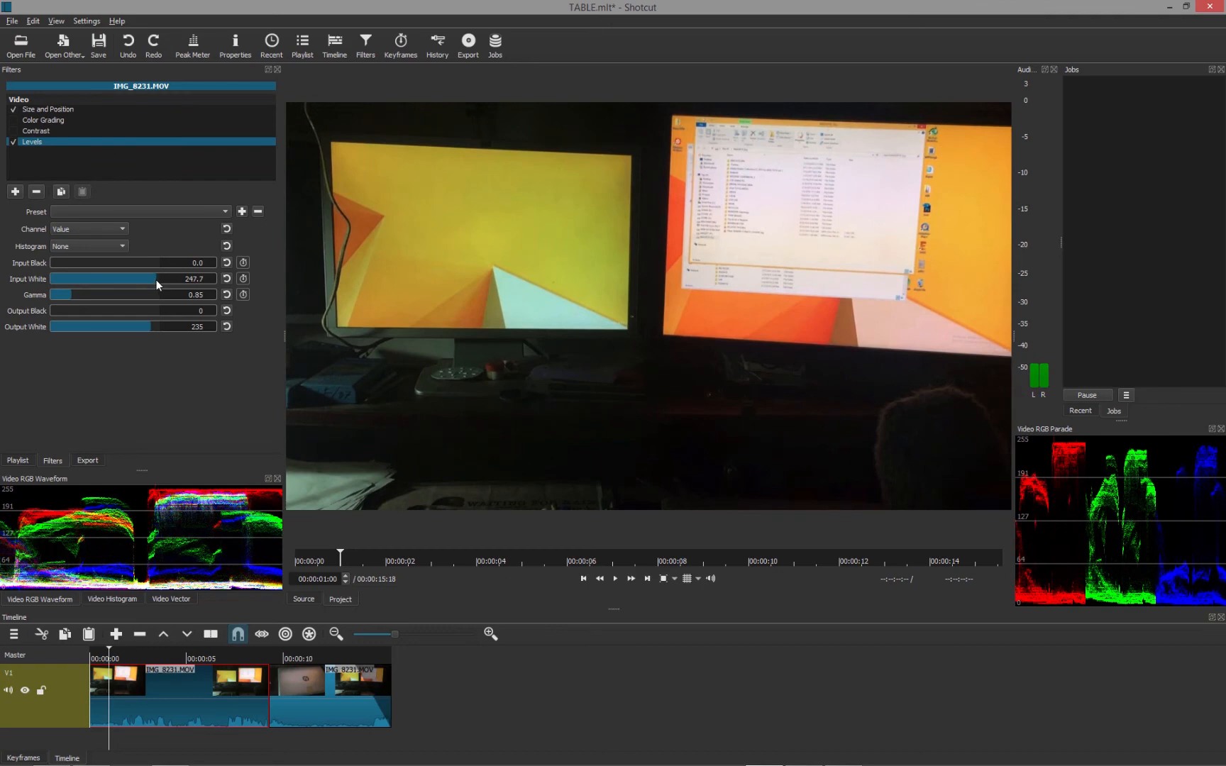
{"action": "scroll", "coordinate": [74, 294], "scroll_direction": "up", "scroll_amount": 3}
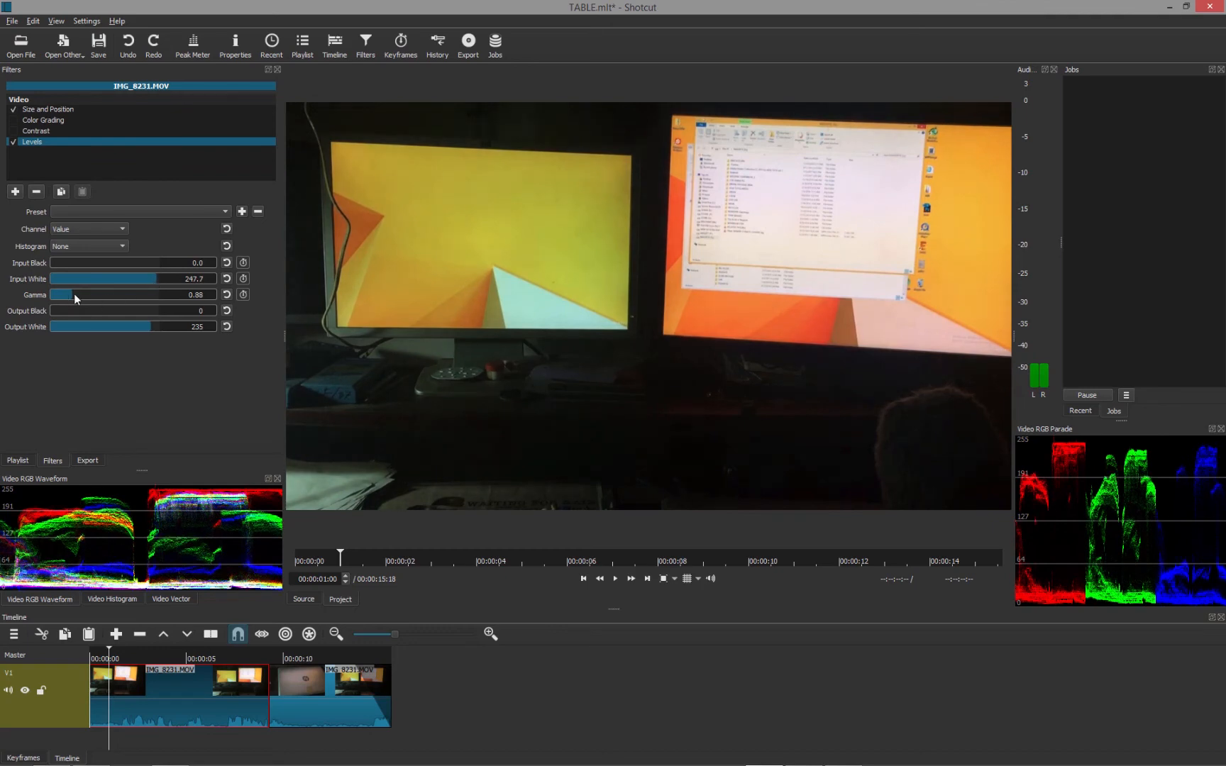
Compare the first clip with and without Levels at 00:00:03:08, keep the filter enabled and save the project.
{"action": "left_click", "coordinate": [129, 660]}
{"action": "left_click", "coordinate": [152, 655]}
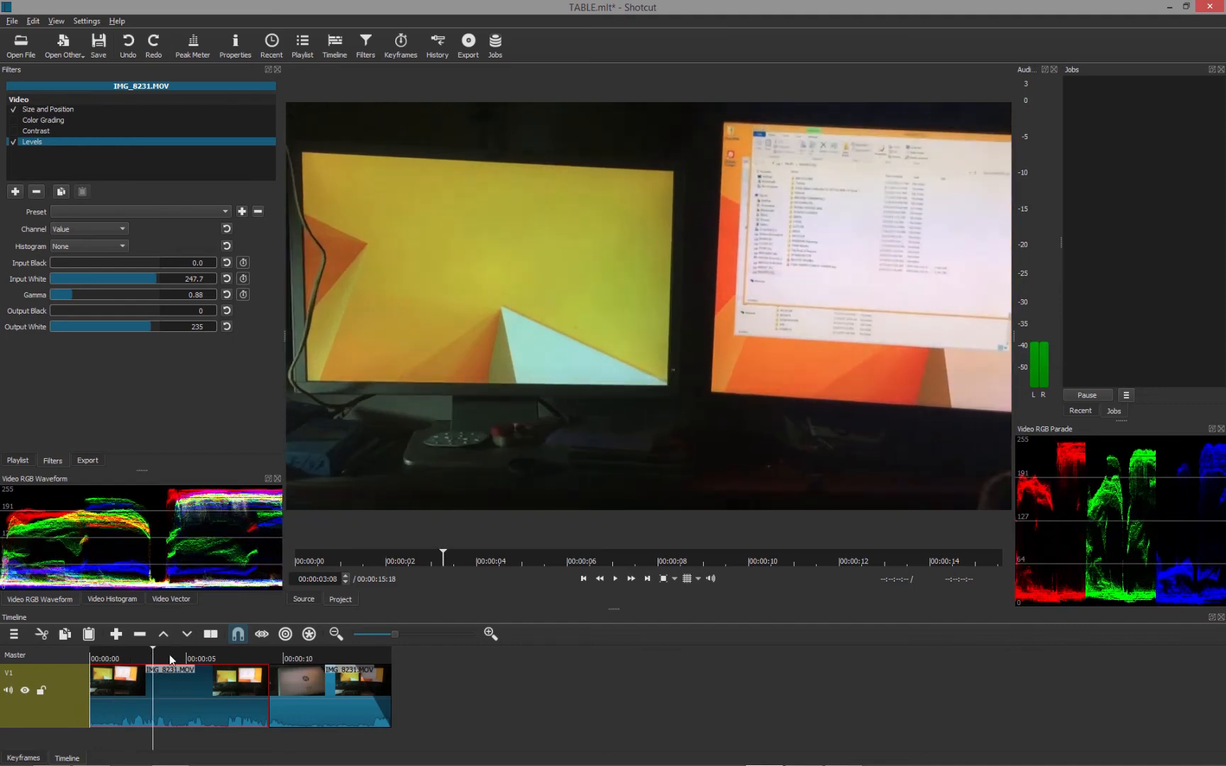
{"action": "left_click", "coordinate": [13, 142]}
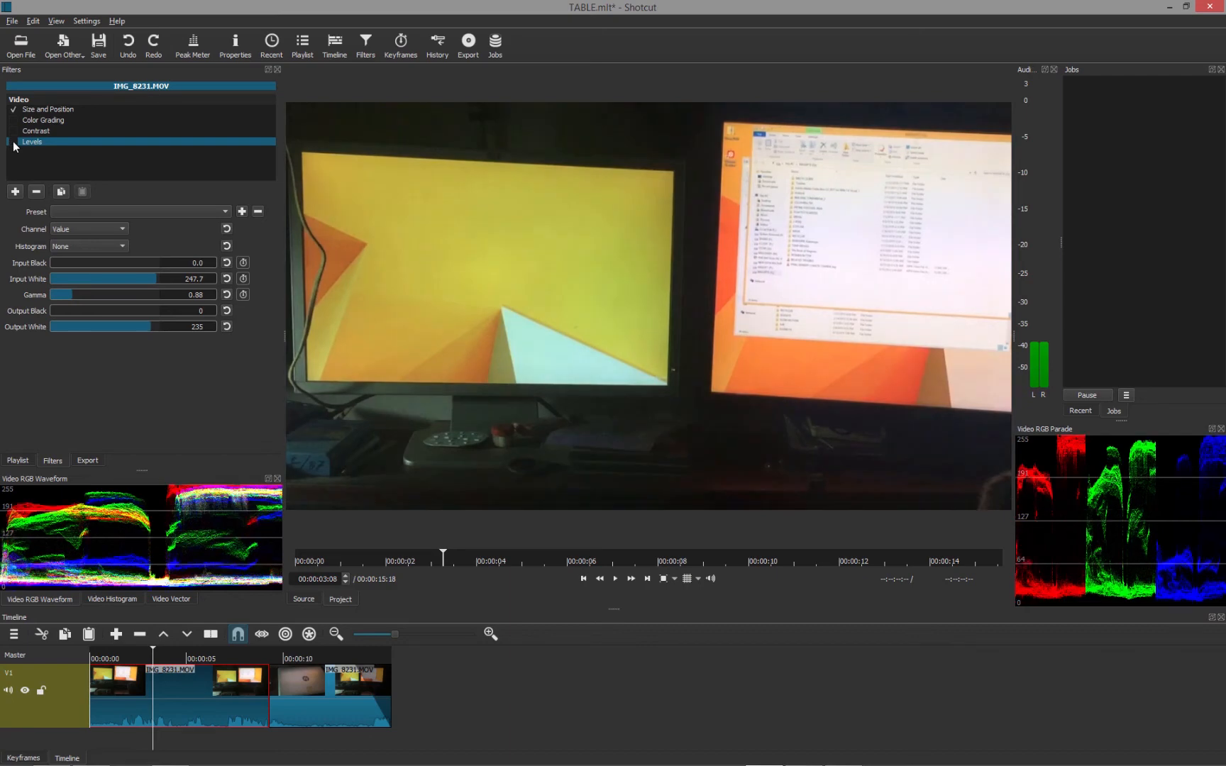
{"action": "left_click", "coordinate": [13, 142]}
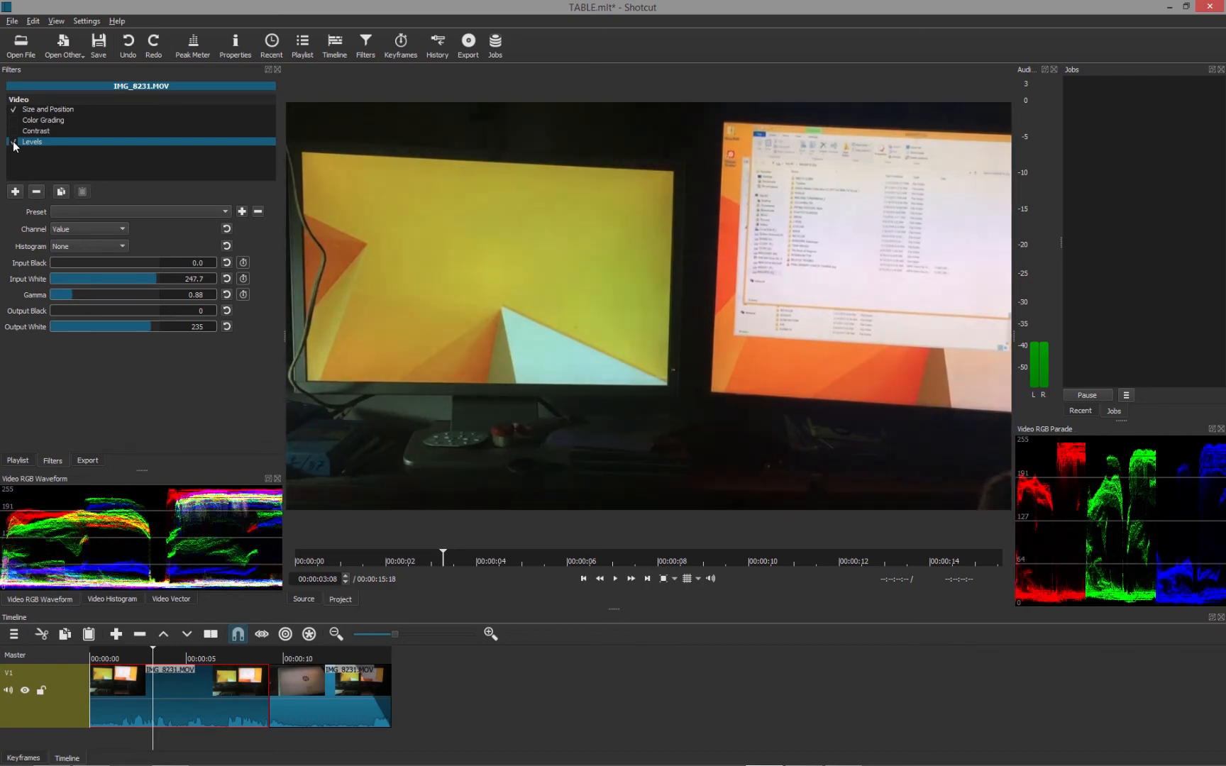
{"action": "key", "text": "ctrl+s"}
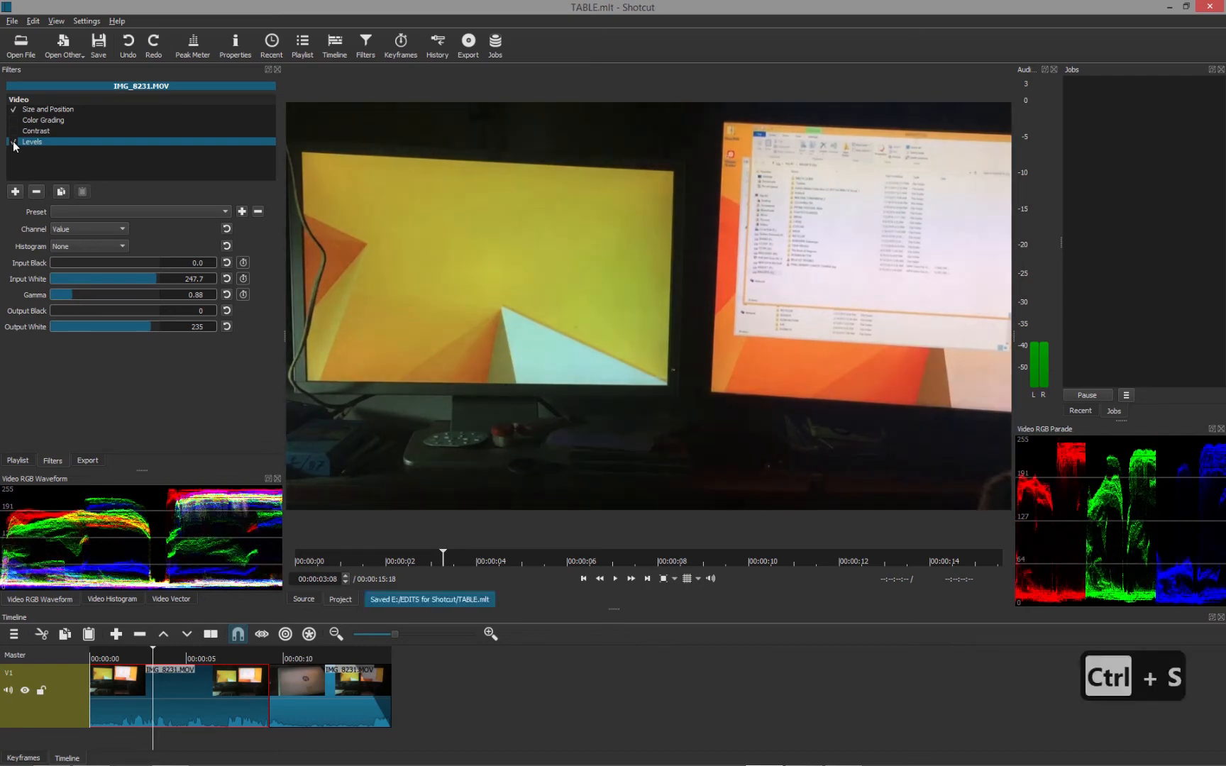
Remove the Contrast filter from the first clip.
{"action": "left_click", "coordinate": [13, 131]}
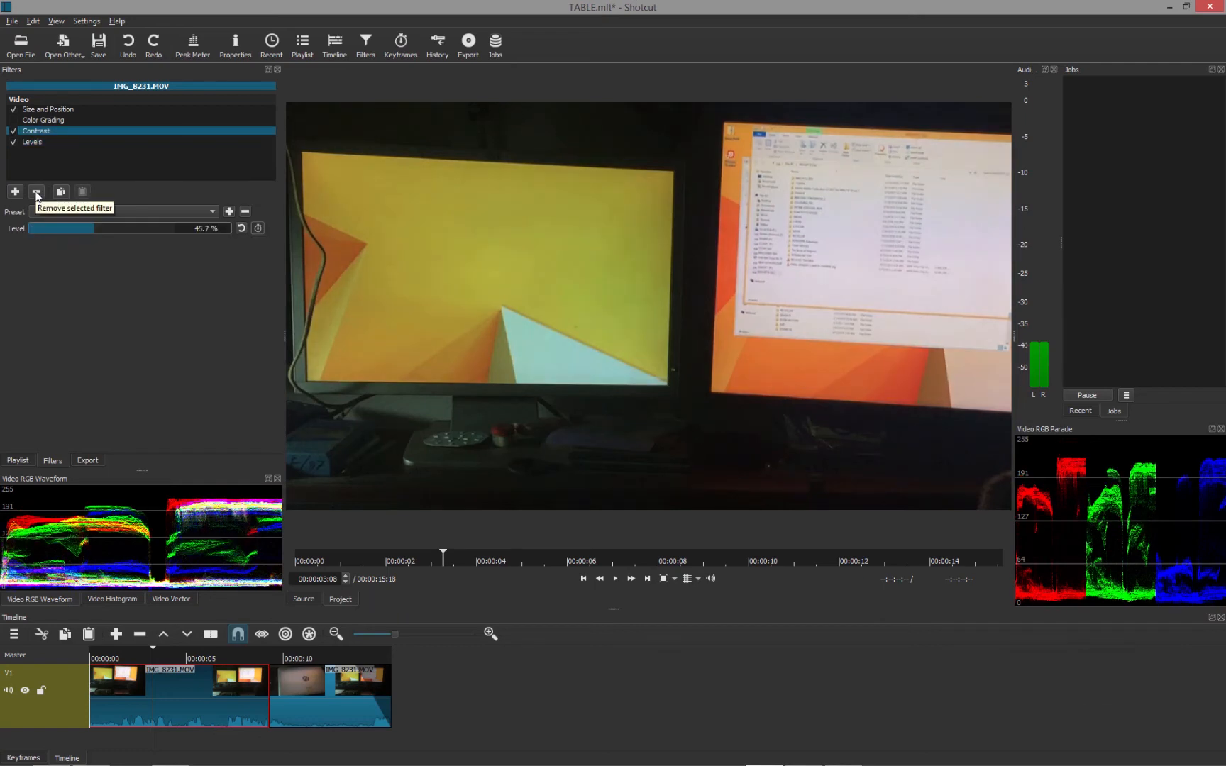
{"action": "left_click", "coordinate": [36, 192]}
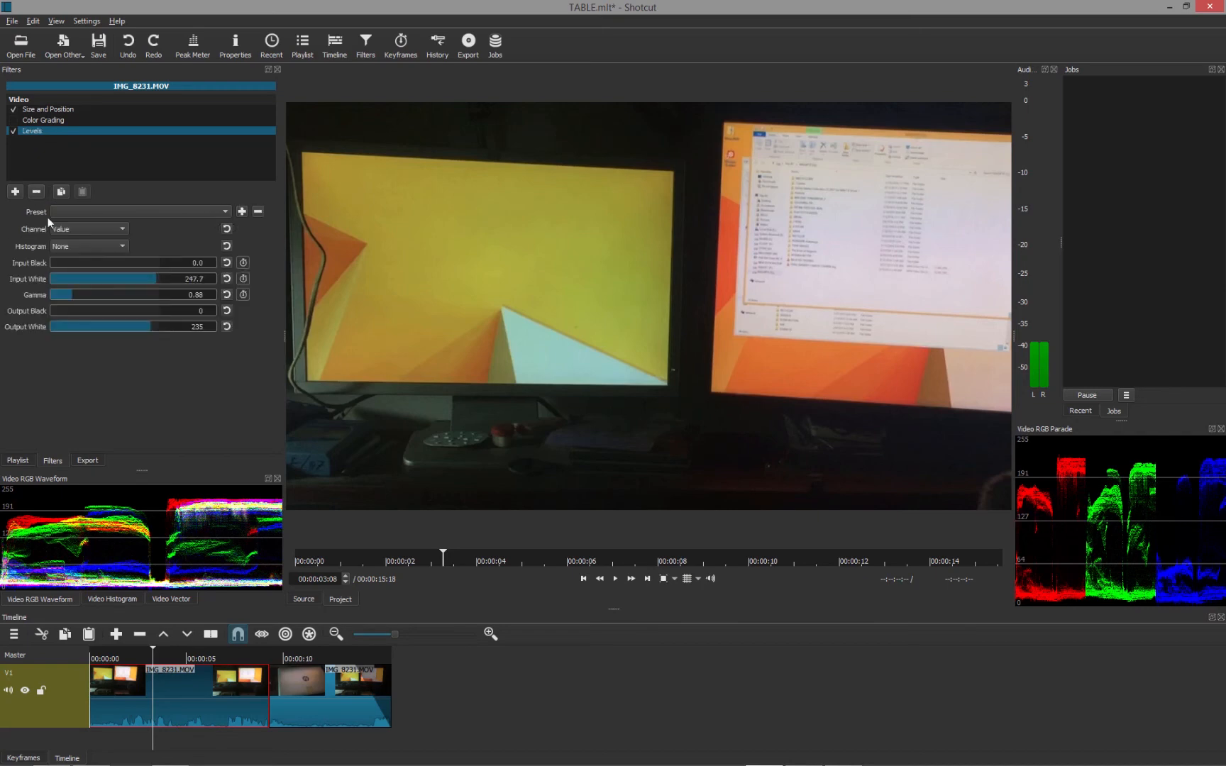
Enable the first clip's Color Grading filter and set Shadows (Lift) to R -22.9%, G -8.8% and B -9.1%, with the filter settings area widened.
{"action": "left_click", "coordinate": [18, 120]}
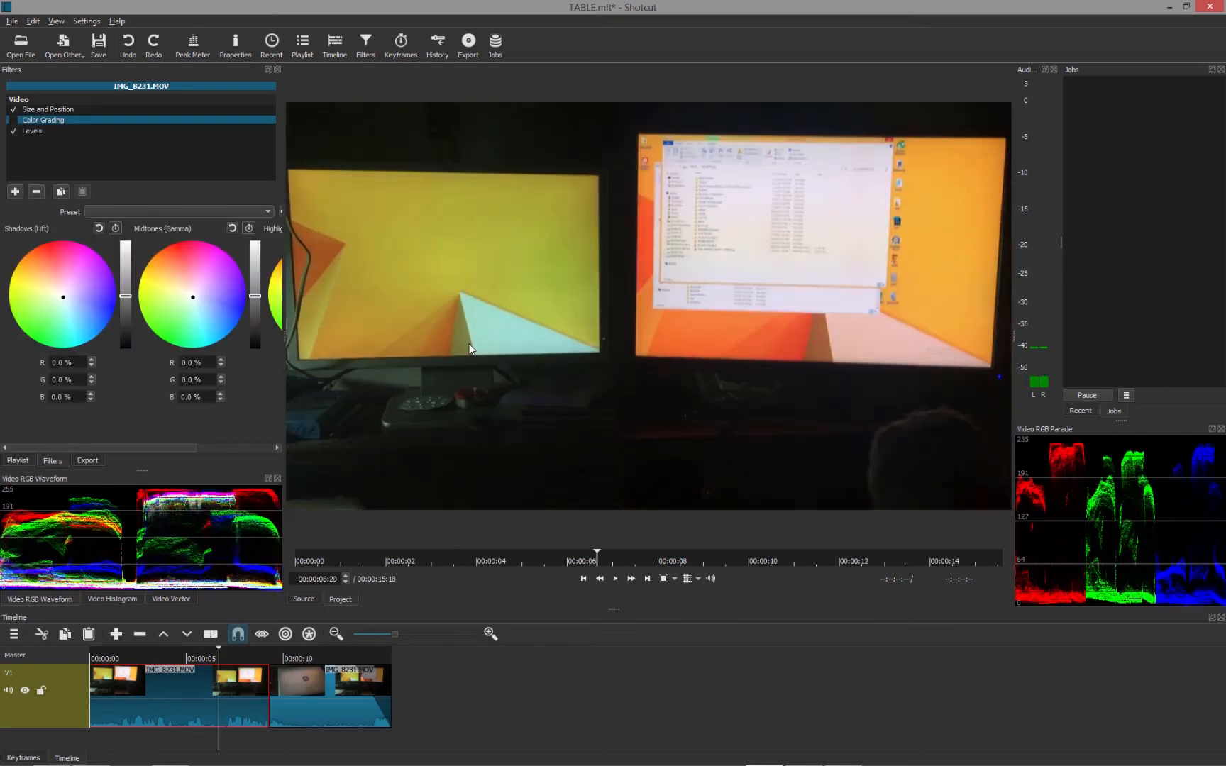
{"action": "left_click_drag", "start_coordinate": [284, 346], "coordinate": [464, 356]}
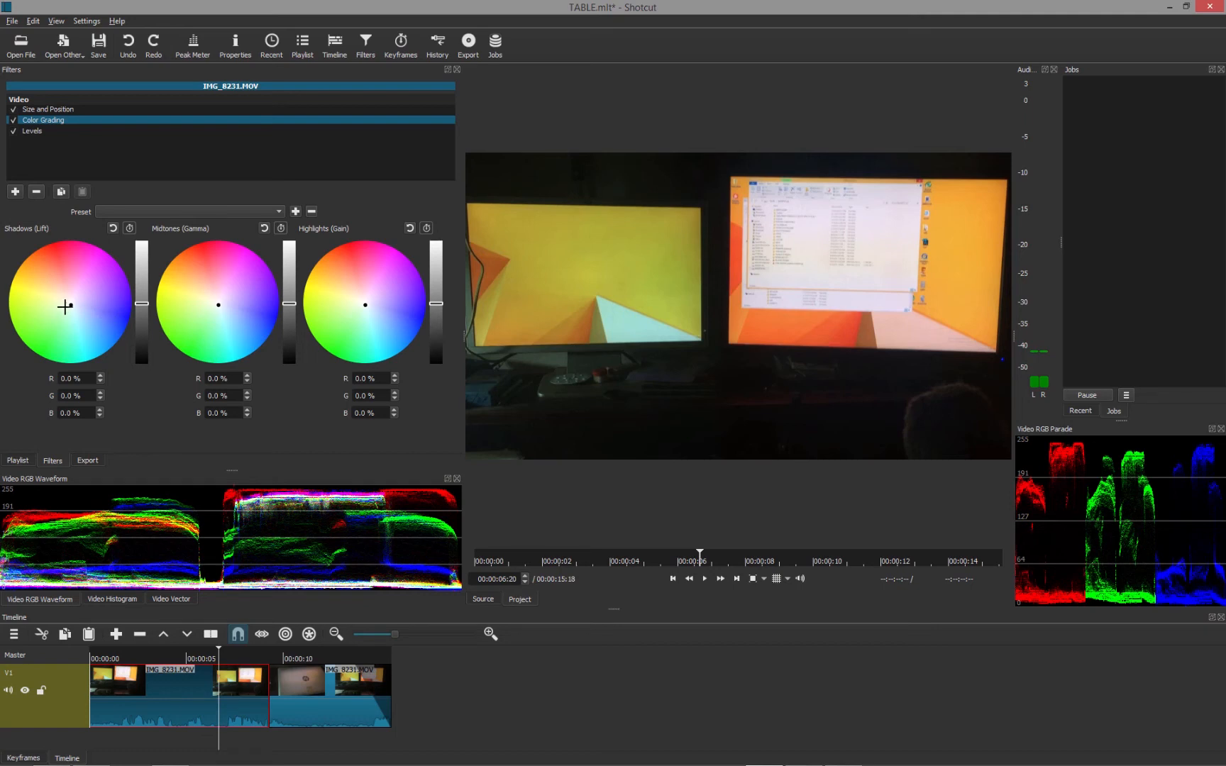
{"action": "left_click", "coordinate": [69, 309]}
{"action": "left_click_drag", "start_coordinate": [68, 309], "coordinate": [64, 312]}
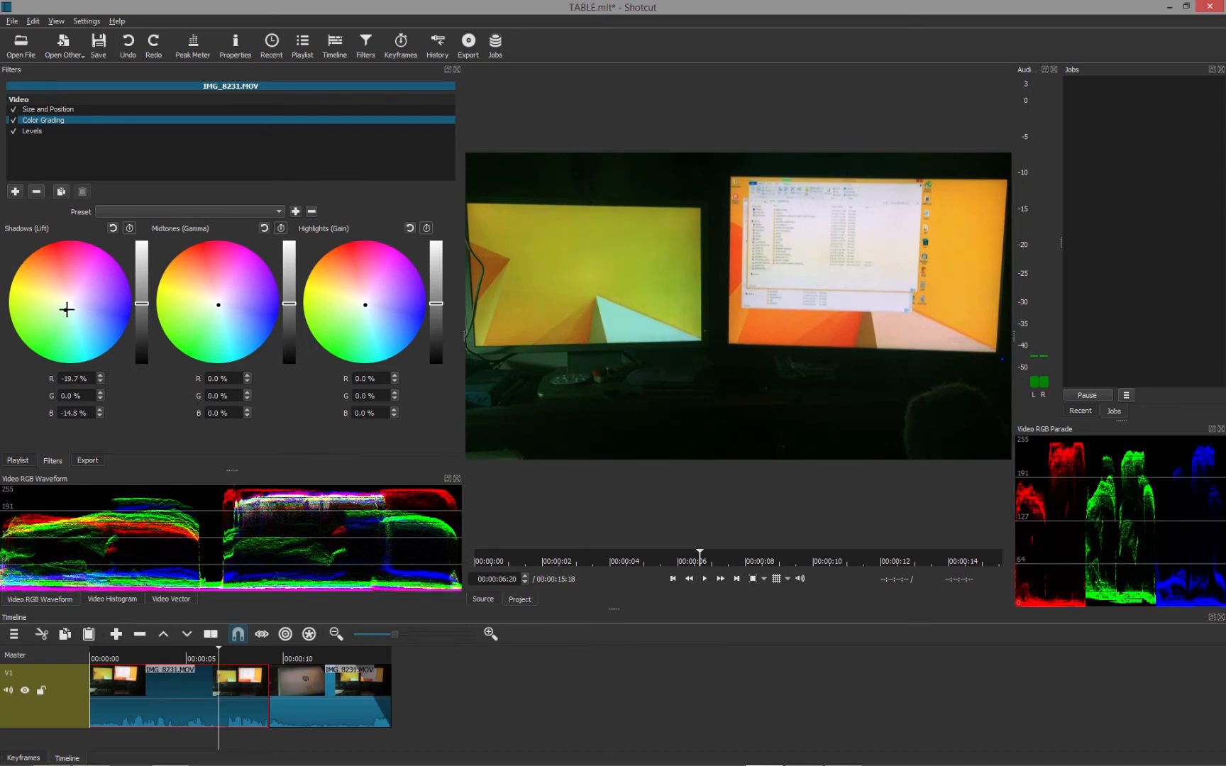
{"action": "left_click_drag", "start_coordinate": [66, 310], "coordinate": [141, 307]}
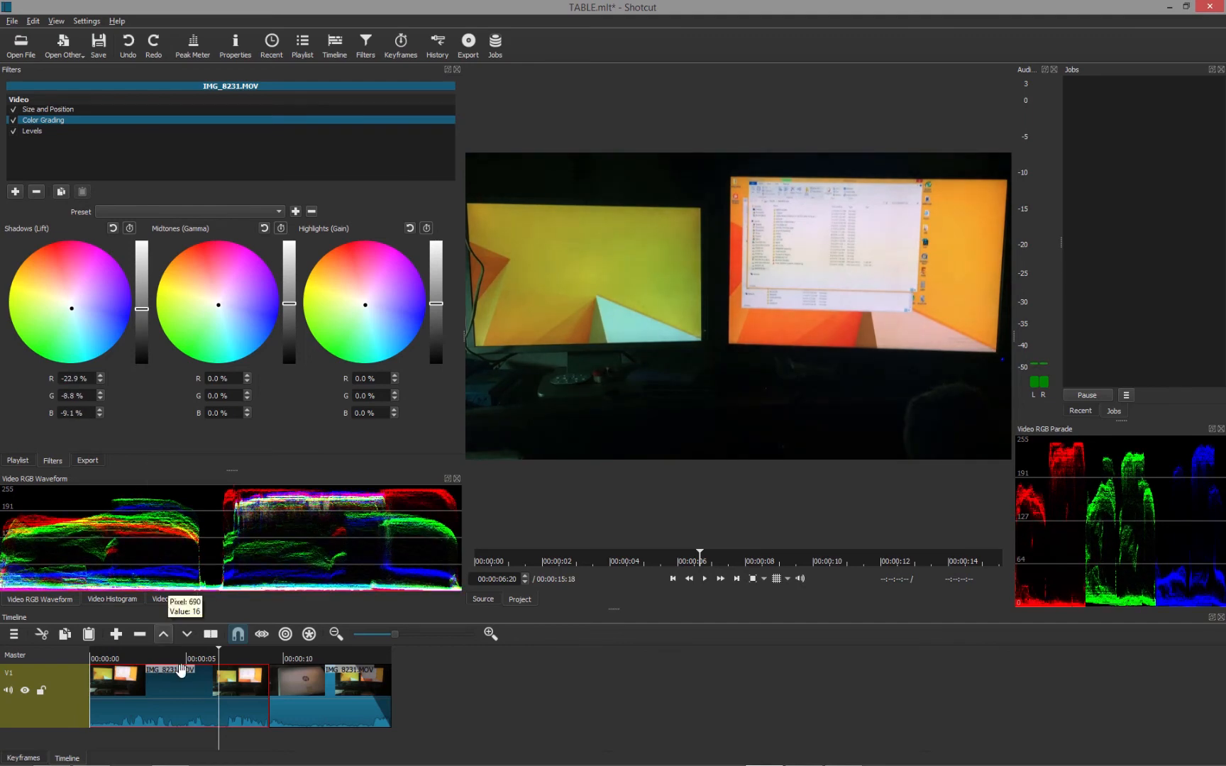
Check the first clip at several frames, compare it with and without Color Grading, keep the filter enabled and save the project.
{"action": "left_click", "coordinate": [160, 659]}
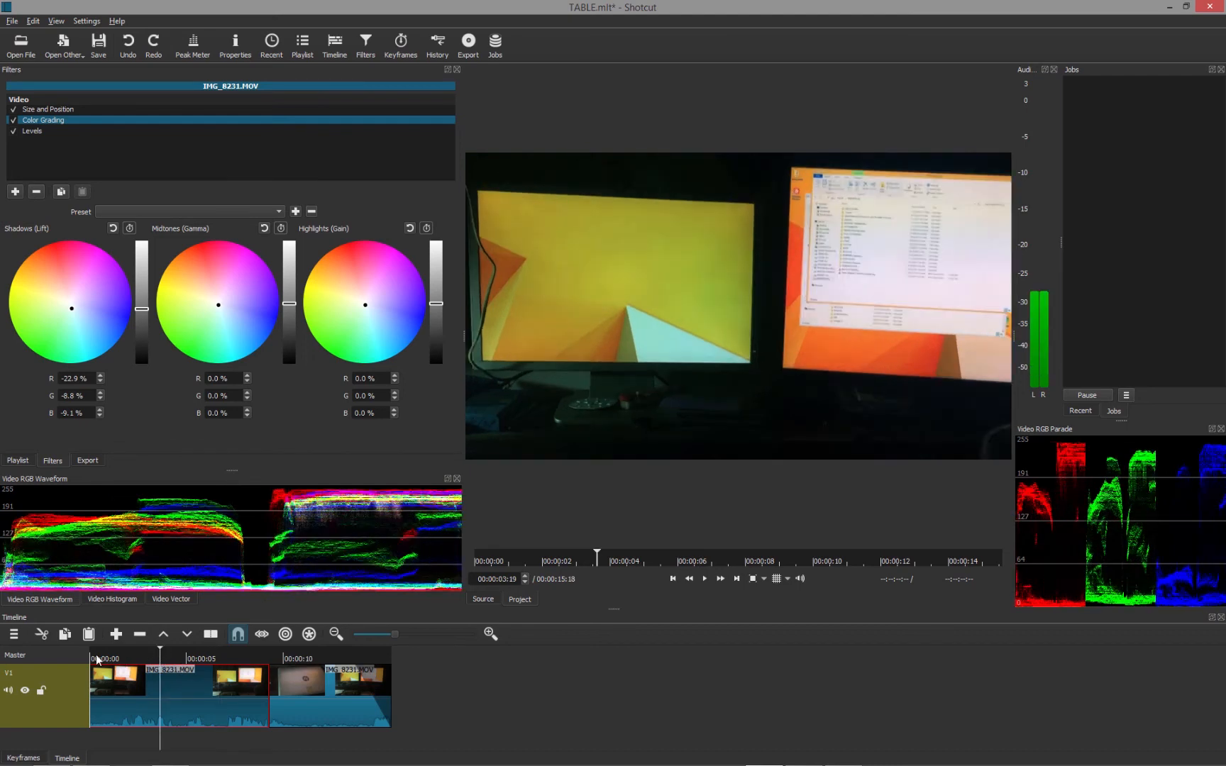
{"action": "left_click", "coordinate": [95, 659]}
{"action": "left_click", "coordinate": [206, 659]}
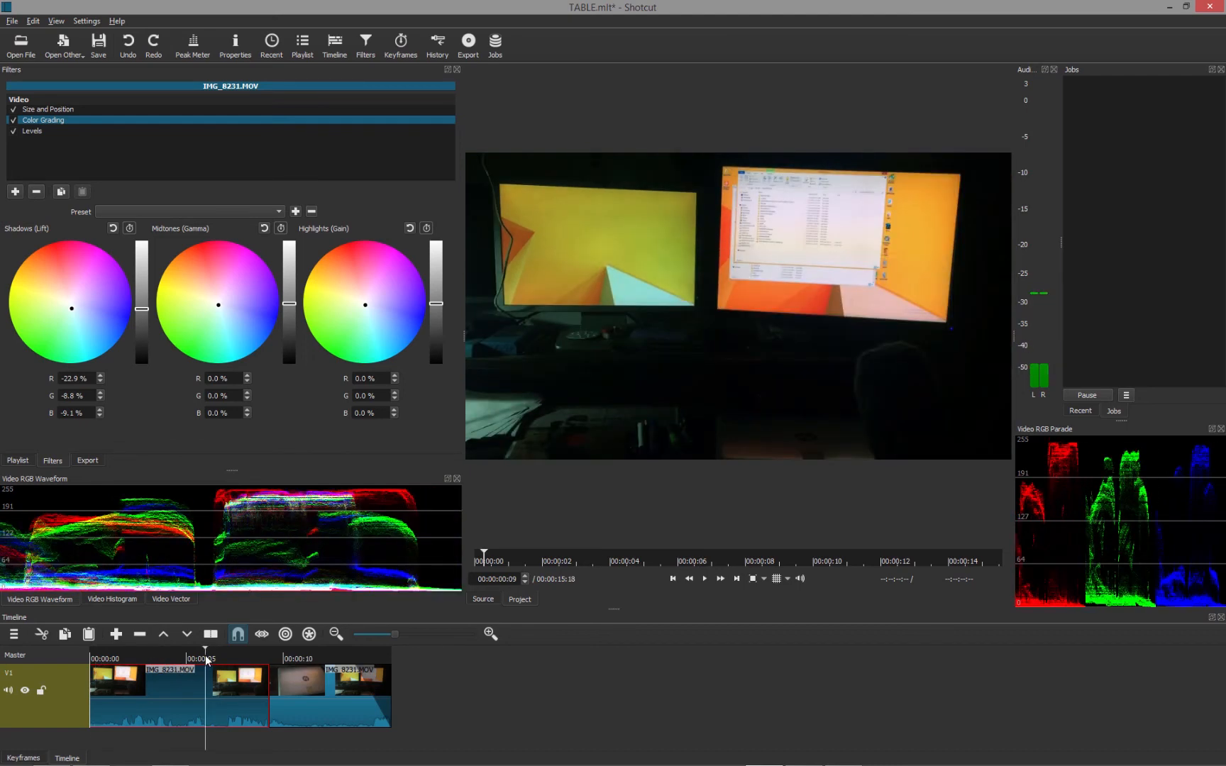
{"action": "left_click", "coordinate": [159, 659]}
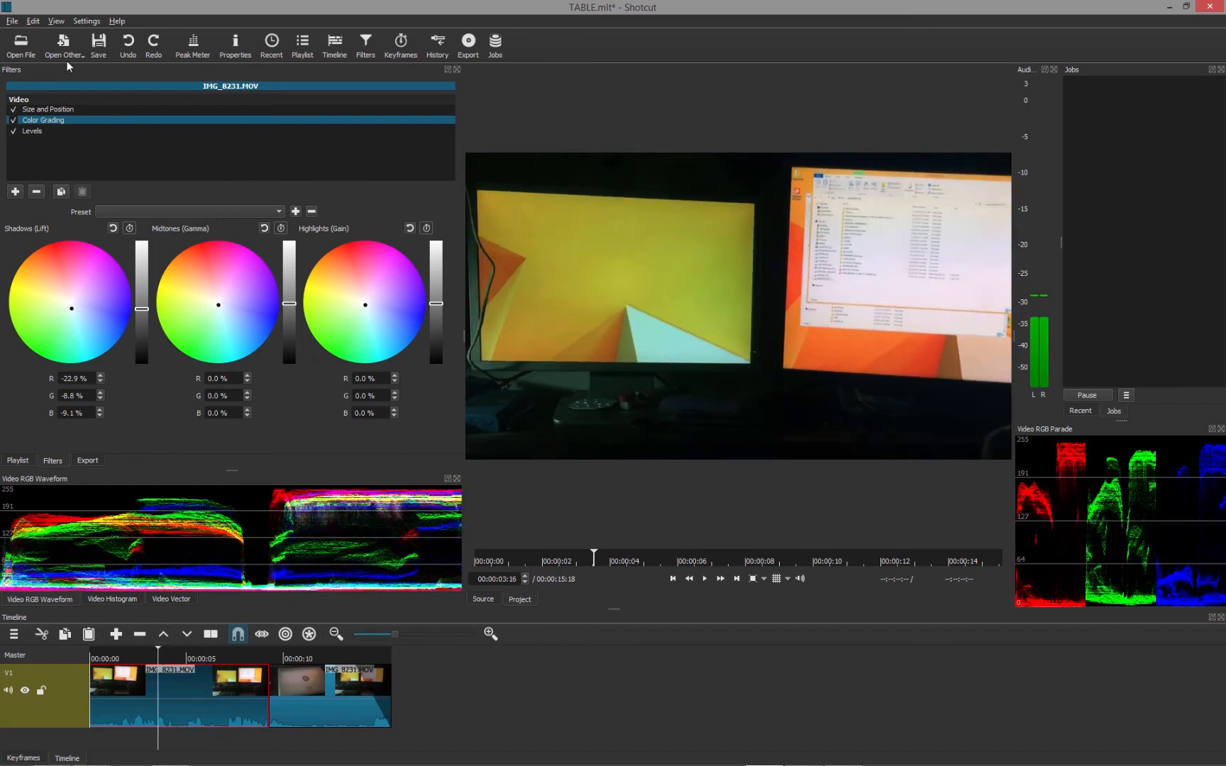
{"action": "left_click", "coordinate": [14, 120]}
{"action": "left_click", "coordinate": [14, 120]}
{"action": "left_click", "coordinate": [184, 656]}
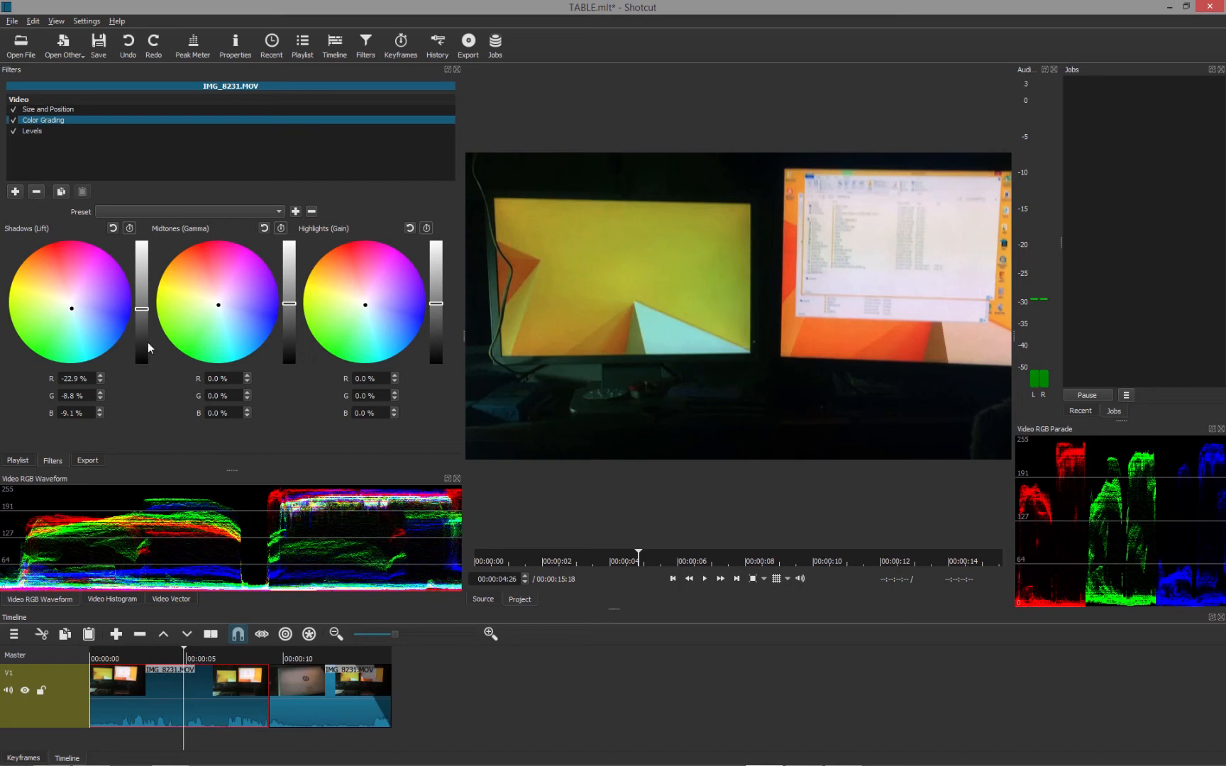
{"action": "key", "text": "ctrl+s"}
Set the Color Grading Midtones (Gamma) to R -12.0%, G -10.9% and B -26.6%.
{"action": "left_click", "coordinate": [217, 306]}
{"action": "mouse_move", "coordinate": [217, 306]}
{"action": "left_mouse_down"}
{"action": "mouse_move", "coordinate": [204, 300]}
{"action": "mouse_move", "coordinate": [213, 304]}
{"action": "left_mouse_up"}
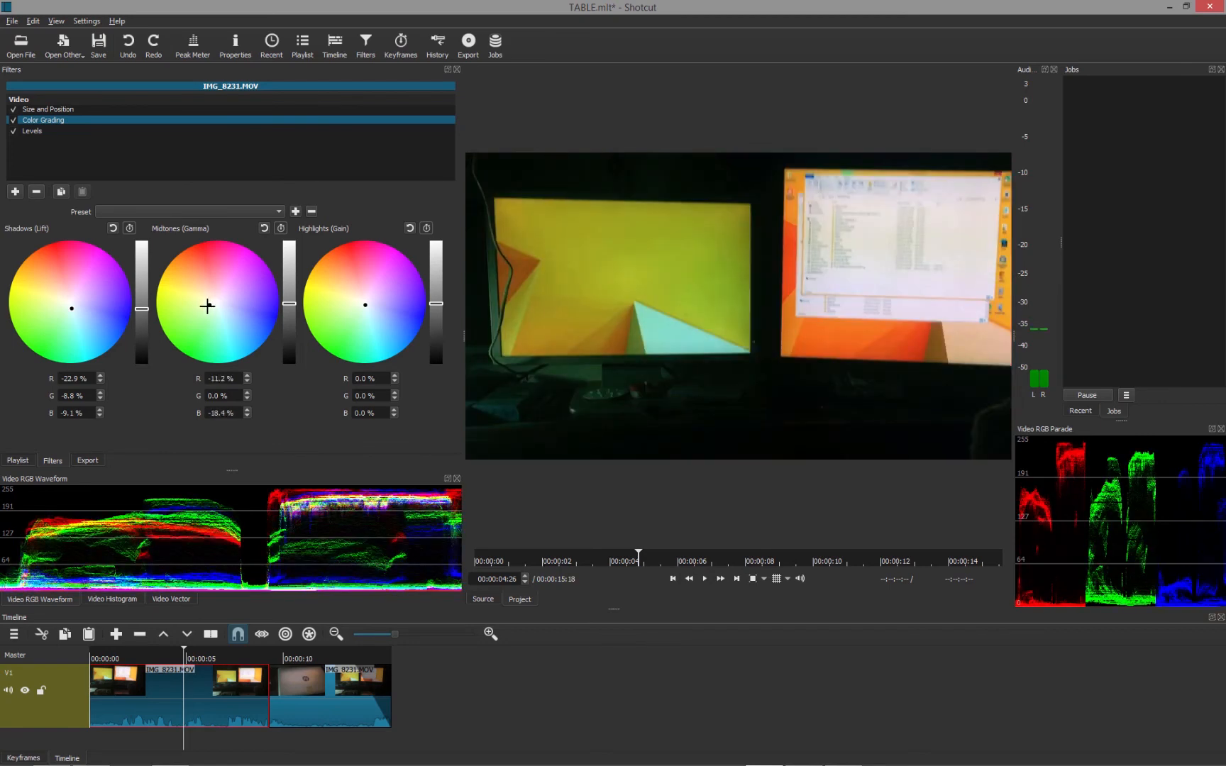
{"action": "left_click_drag", "start_coordinate": [208, 306], "coordinate": [206, 300]}
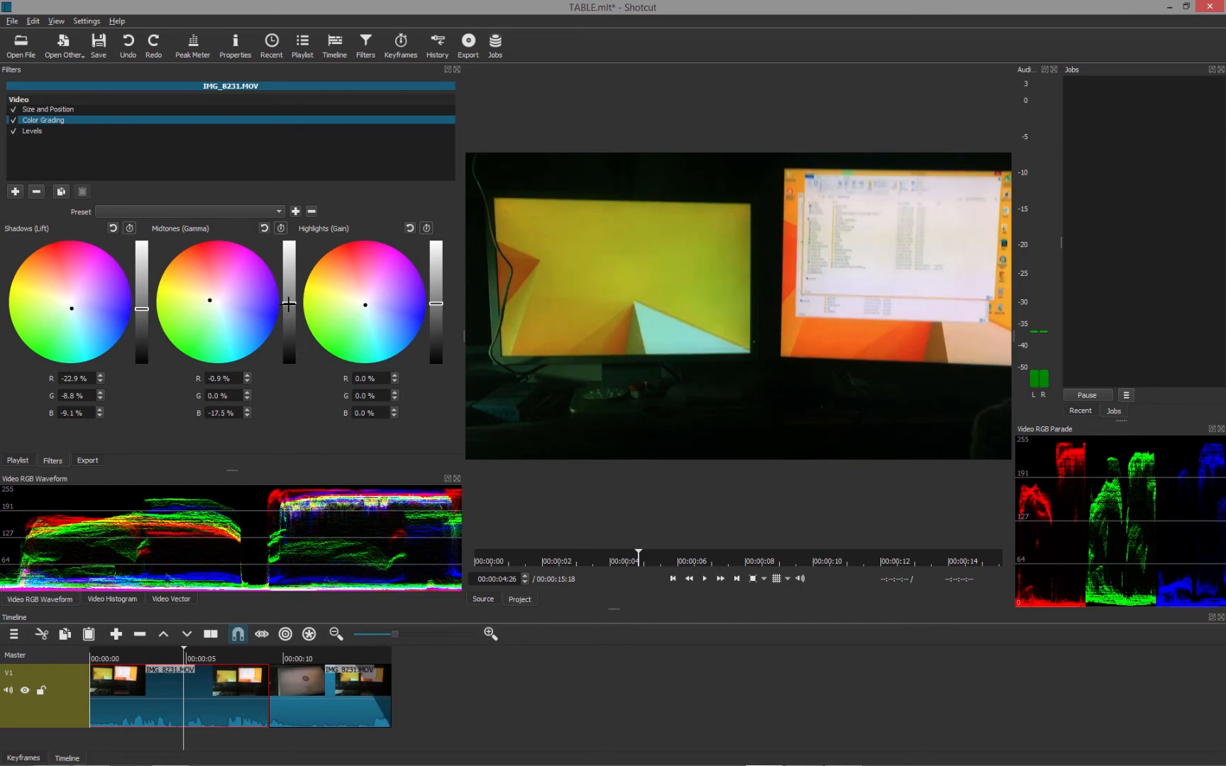
{"action": "mouse_move", "coordinate": [289, 303]}
{"action": "left_mouse_down"}
{"action": "mouse_move", "coordinate": [289, 284]}
{"action": "mouse_move", "coordinate": [289, 309]}
{"action": "left_mouse_up"}
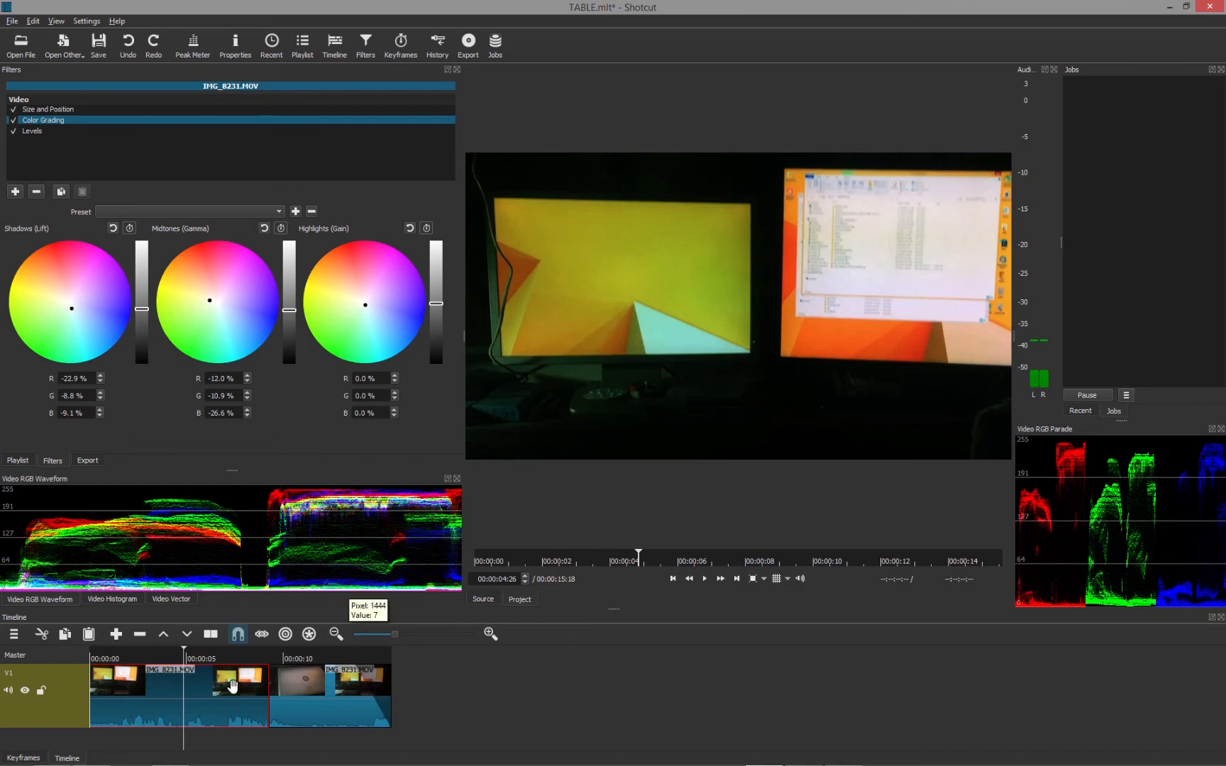
Check the graded first clip at frames between 00:00:00:25 and 00:00:08:21, and save the project.
{"action": "left_click", "coordinate": [212, 654]}
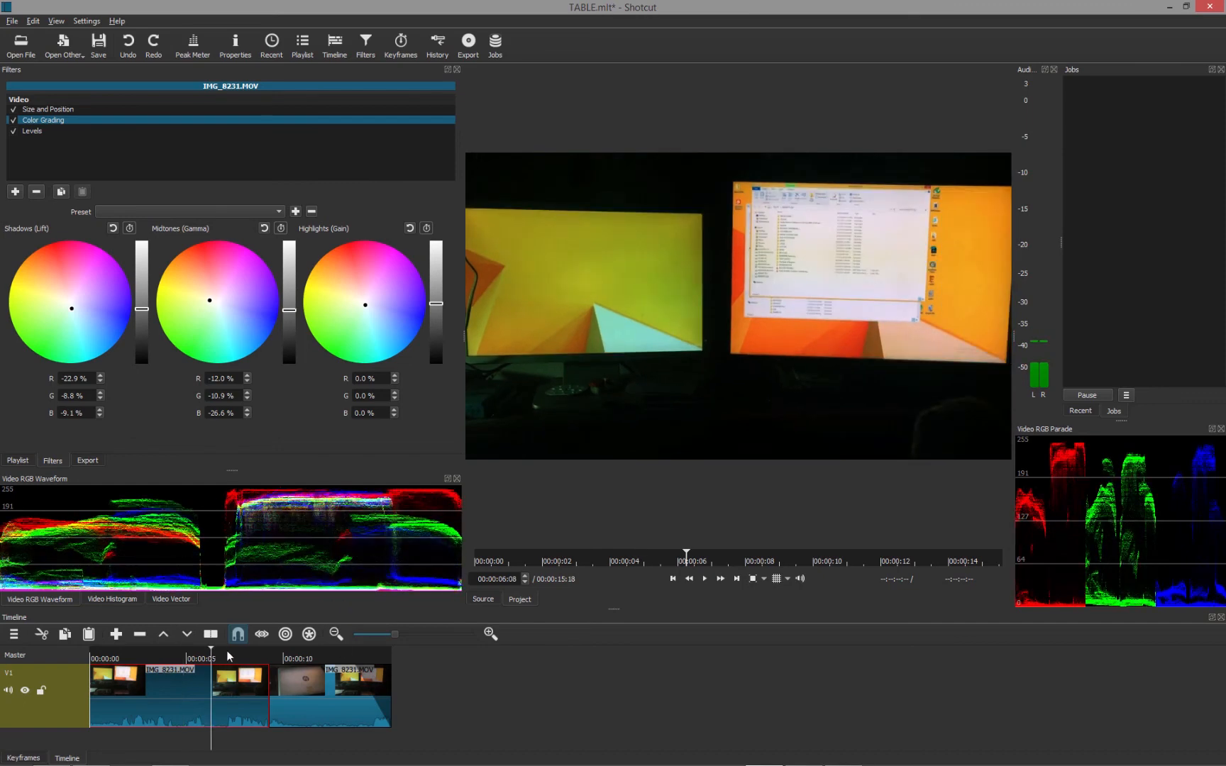
{"action": "left_click", "coordinate": [239, 654]}
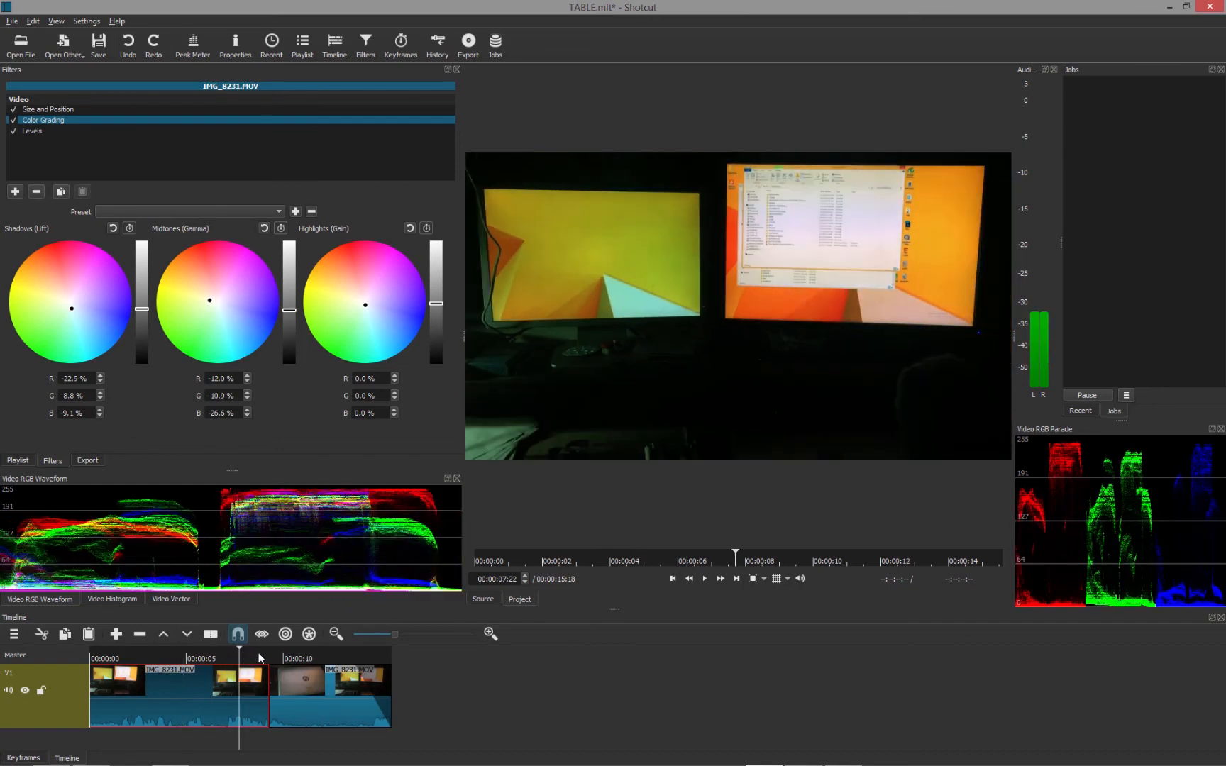
{"action": "left_click", "coordinate": [258, 655]}
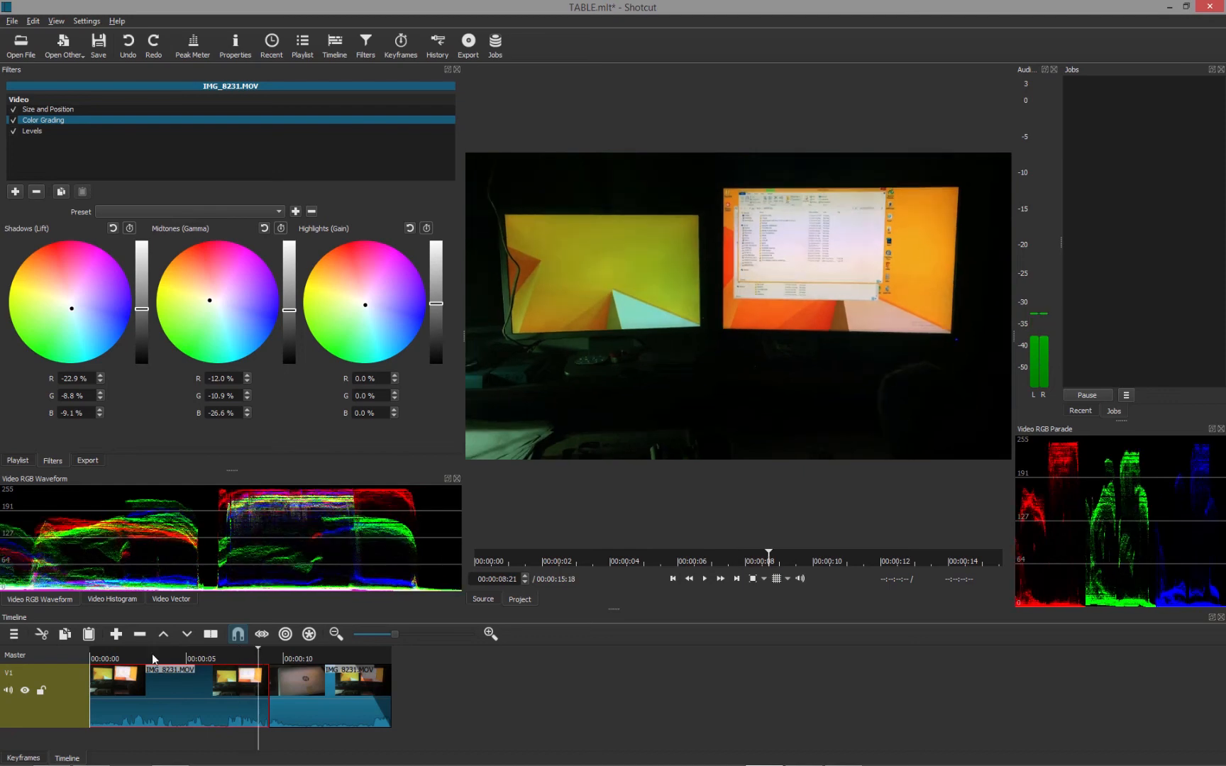
{"action": "left_click", "coordinate": [106, 654]}
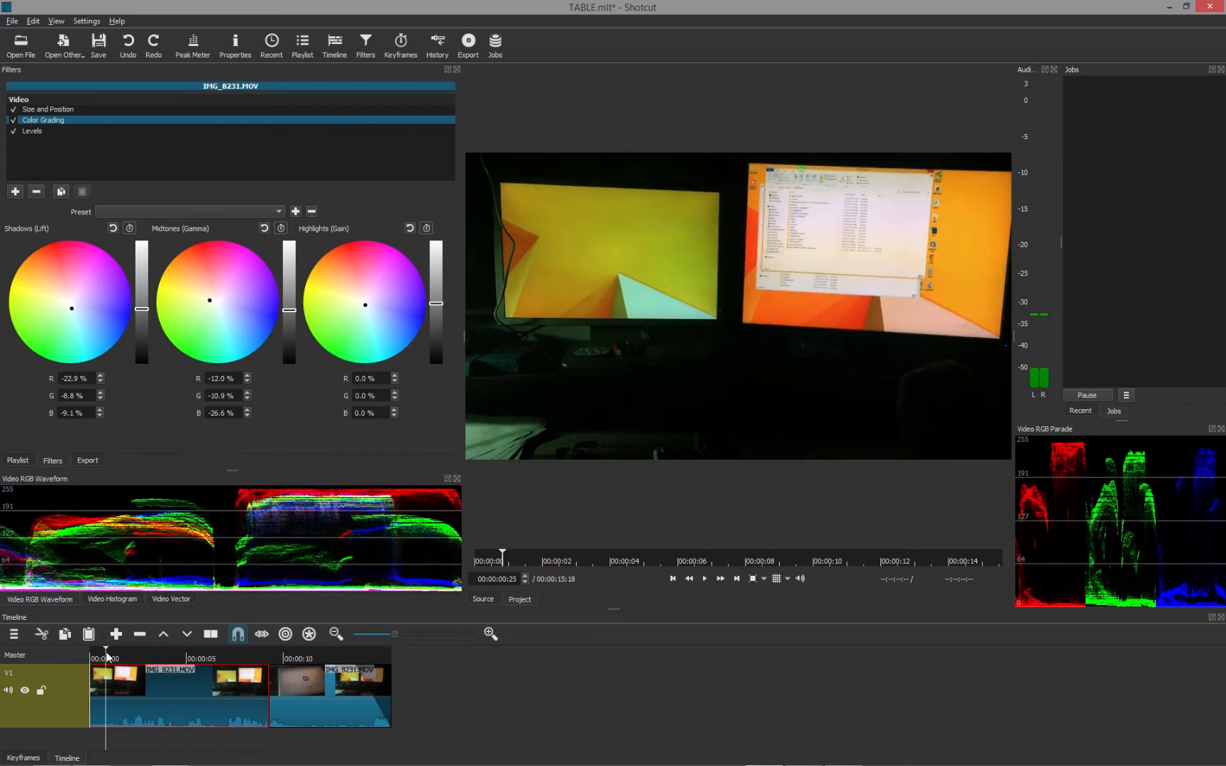
{"action": "key", "text": "ctrl+s"}
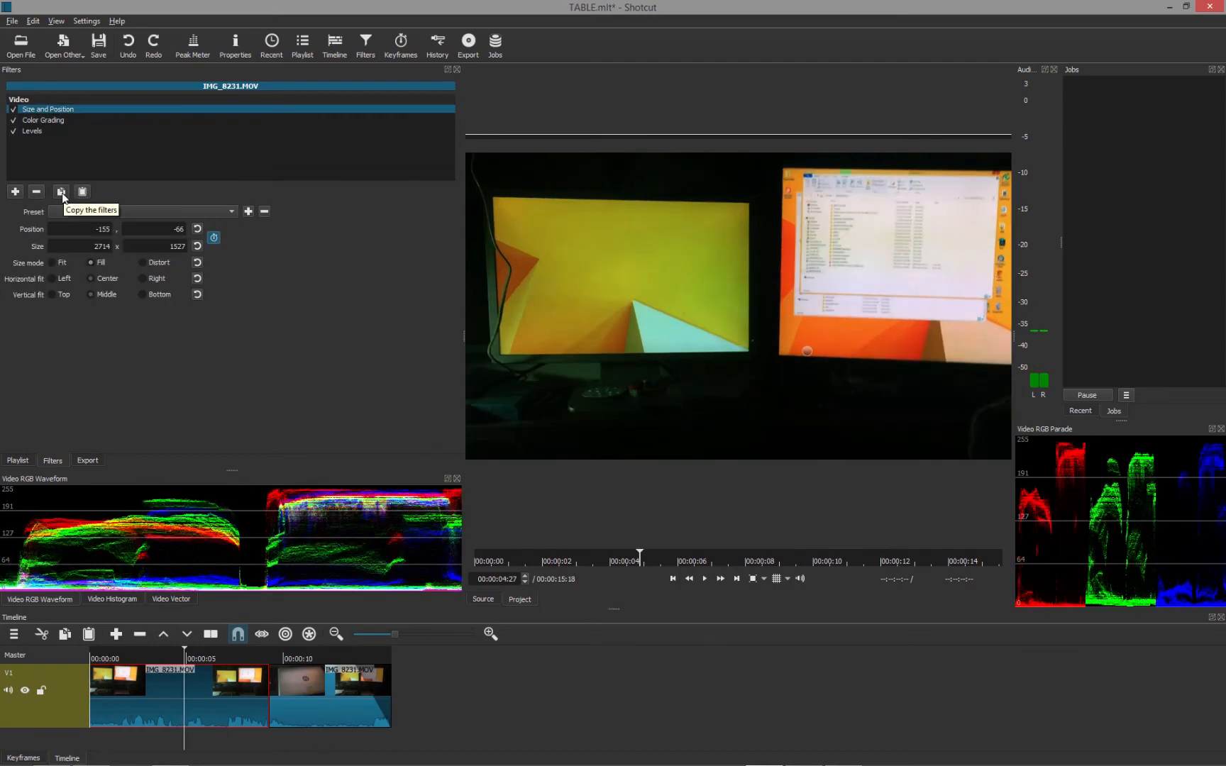
Copy the first clip's filters and review its Color Grading, Levels and Size and Position settings.
{"action": "left_click", "coordinate": [62, 193]}
{"action": "left_click", "coordinate": [39, 120]}
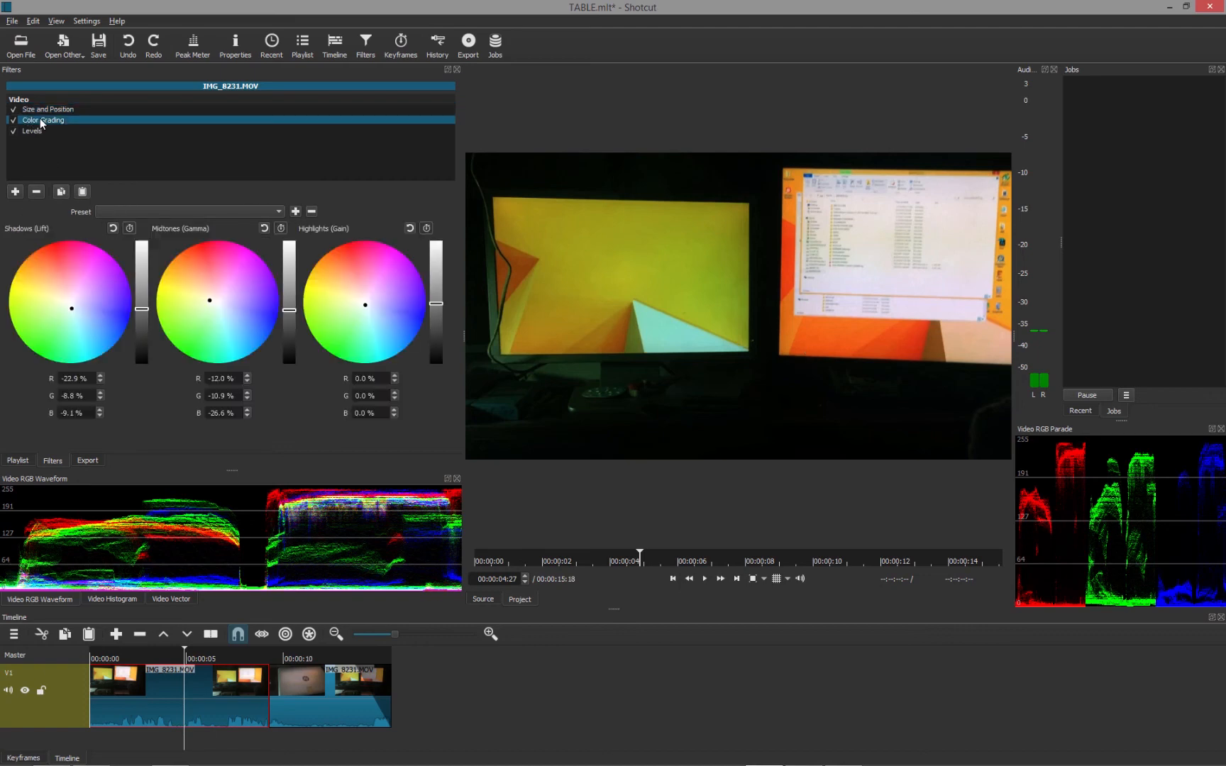
{"action": "left_click", "coordinate": [35, 131]}
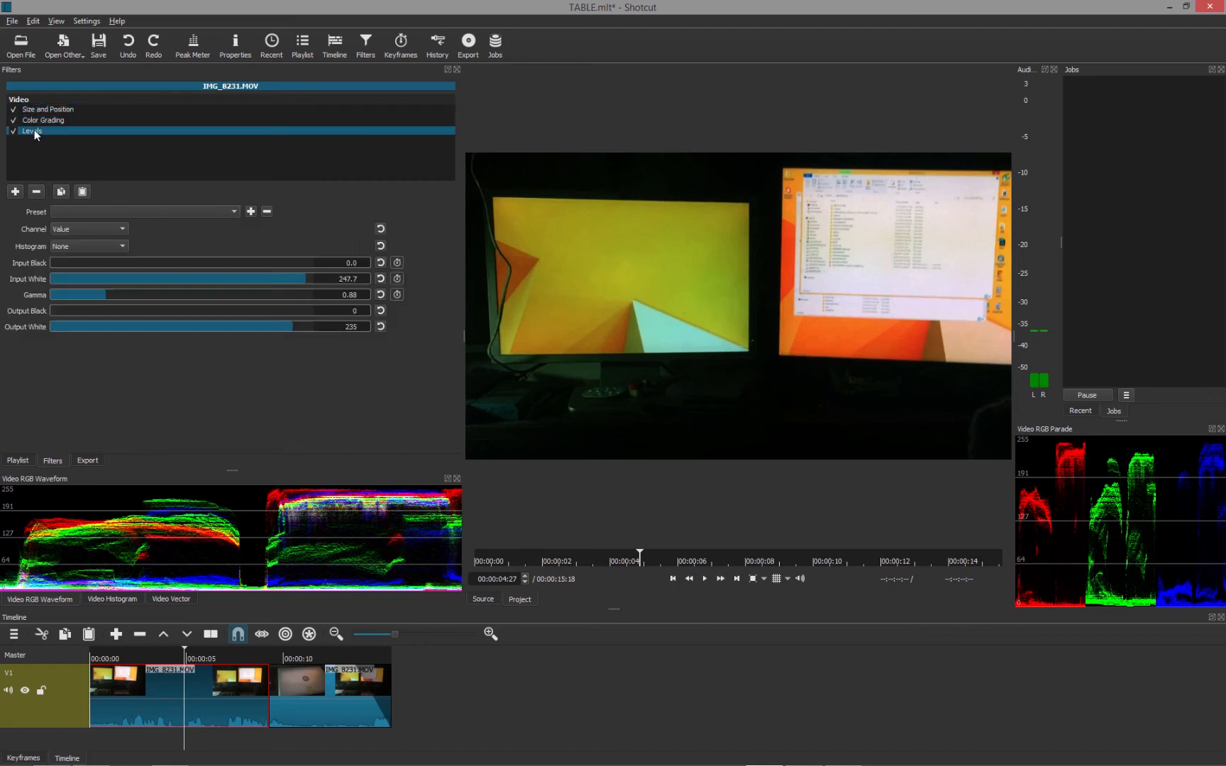
{"action": "left_click", "coordinate": [44, 109]}
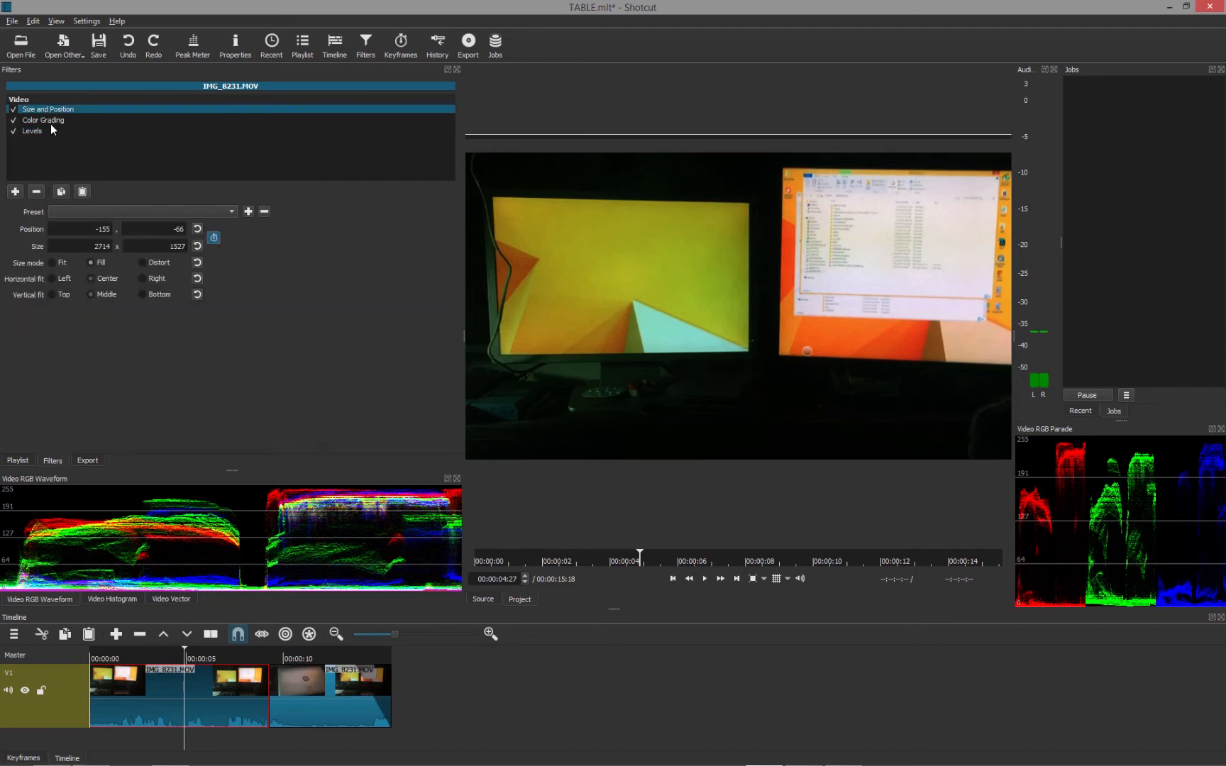
Disable Size and Position and Levels on the first clip, leaving Color Grading enabled, and copy its filters.
{"action": "left_click", "coordinate": [13, 110]}
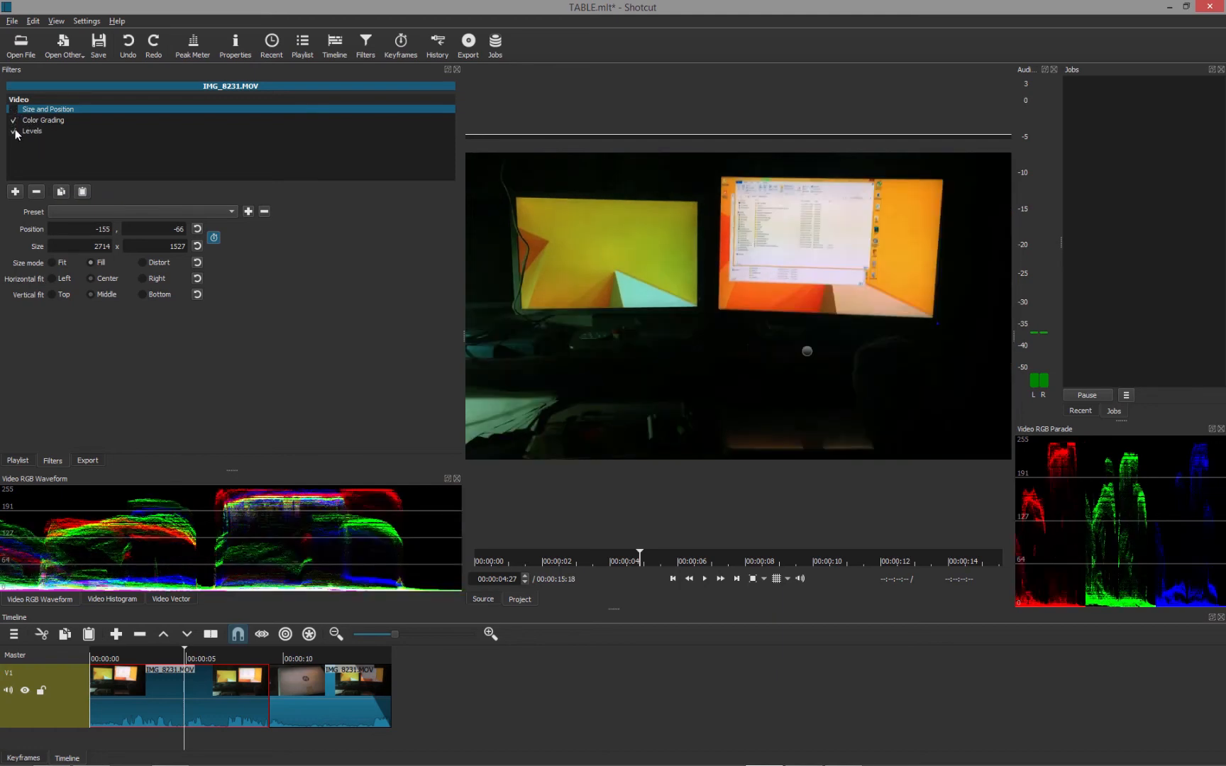
{"action": "left_click", "coordinate": [14, 131]}
{"action": "left_click", "coordinate": [33, 120]}
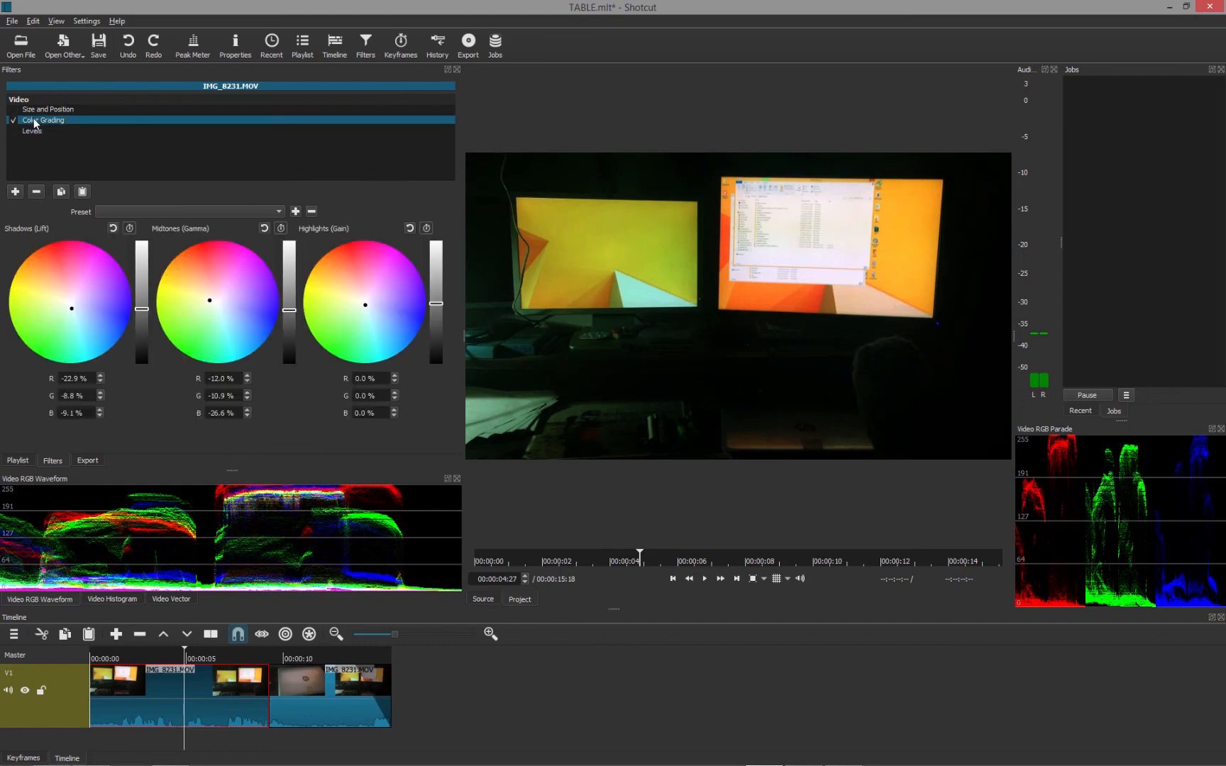
{"action": "left_click", "coordinate": [60, 192]}
Paste the copied filters onto the second clip and remove the Size and Position filter from it.
{"action": "left_click", "coordinate": [289, 662]}
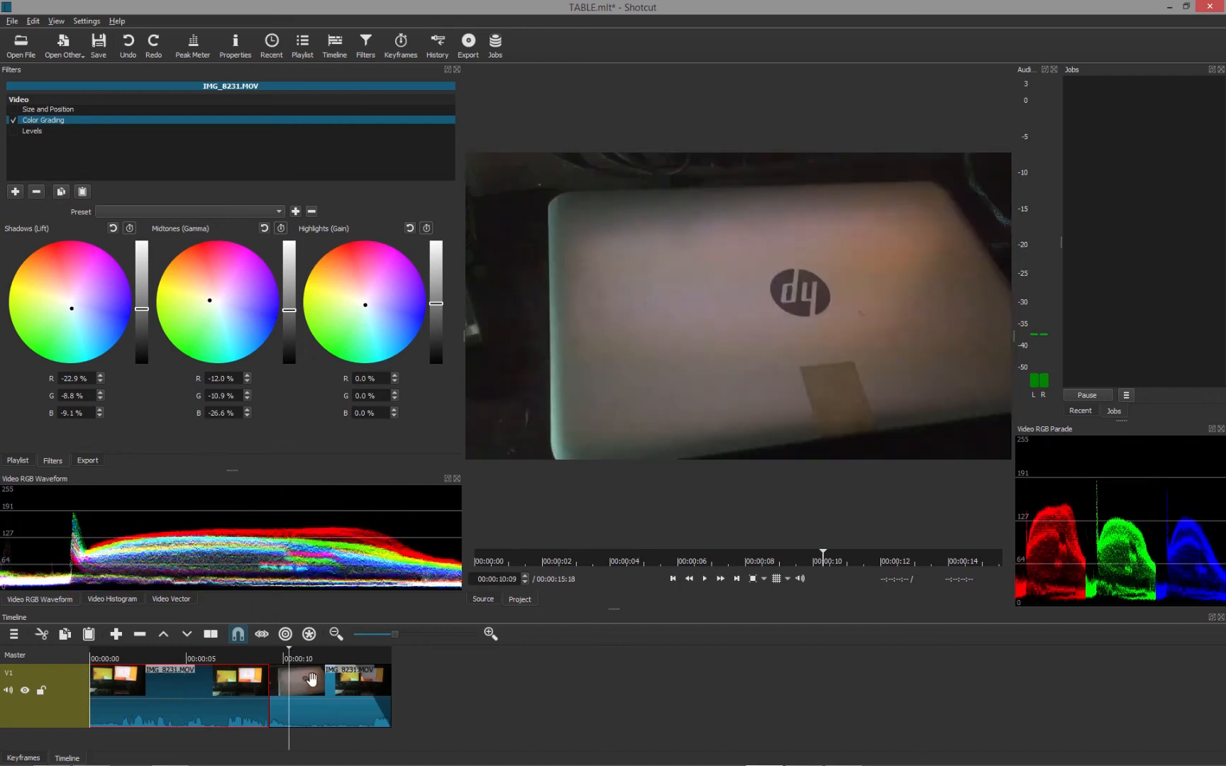
{"action": "left_click", "coordinate": [312, 679]}
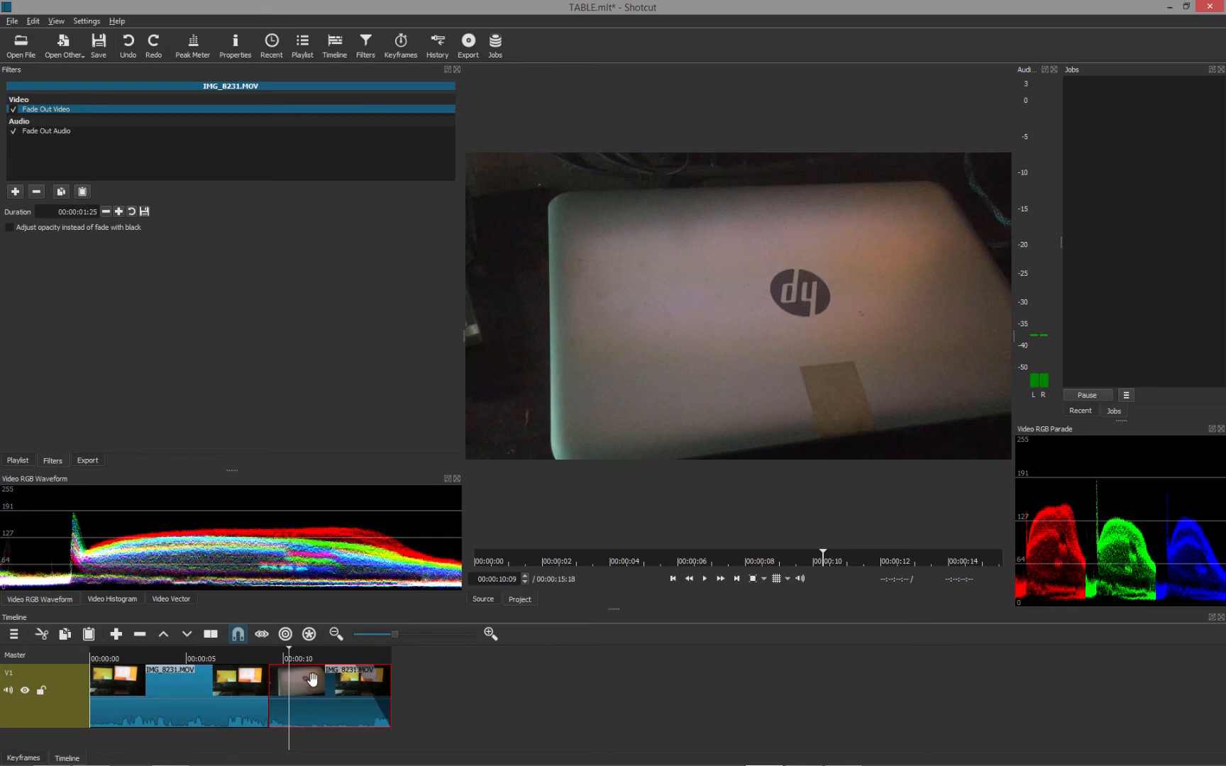
{"action": "left_click", "coordinate": [82, 191]}
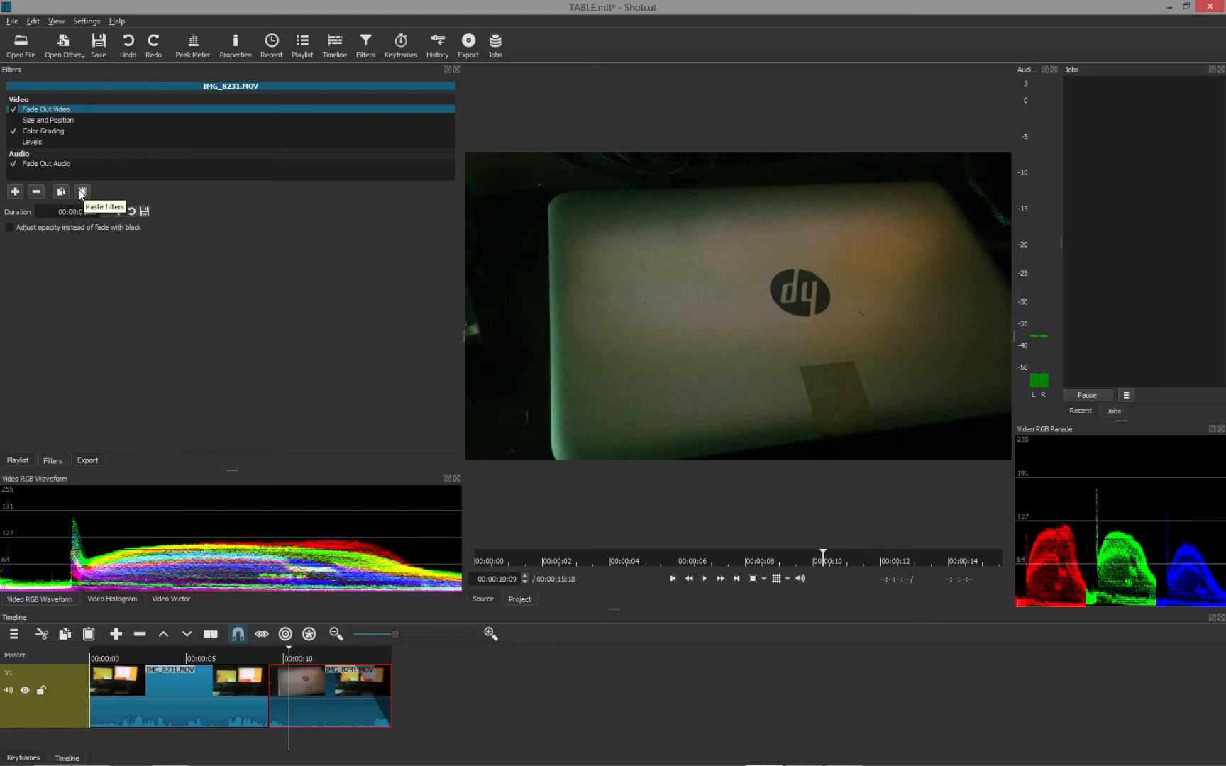
{"action": "left_click", "coordinate": [17, 121]}
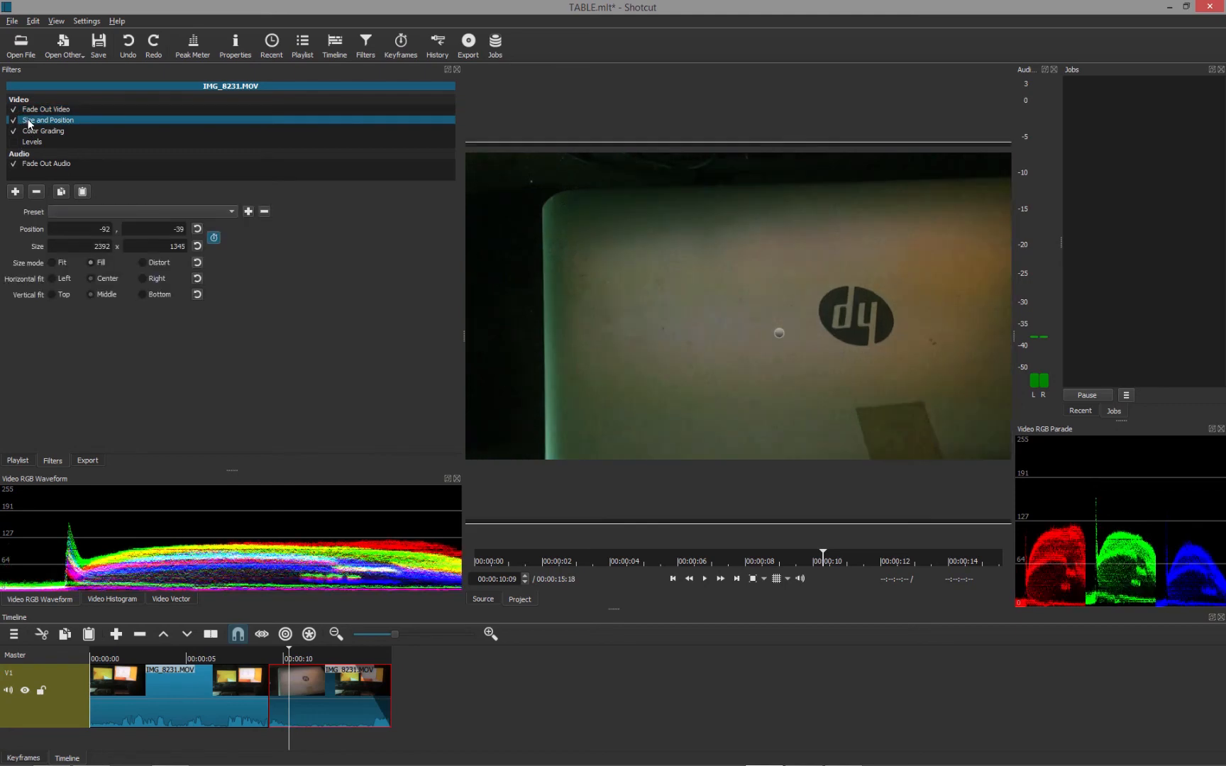
{"action": "left_click", "coordinate": [36, 192]}
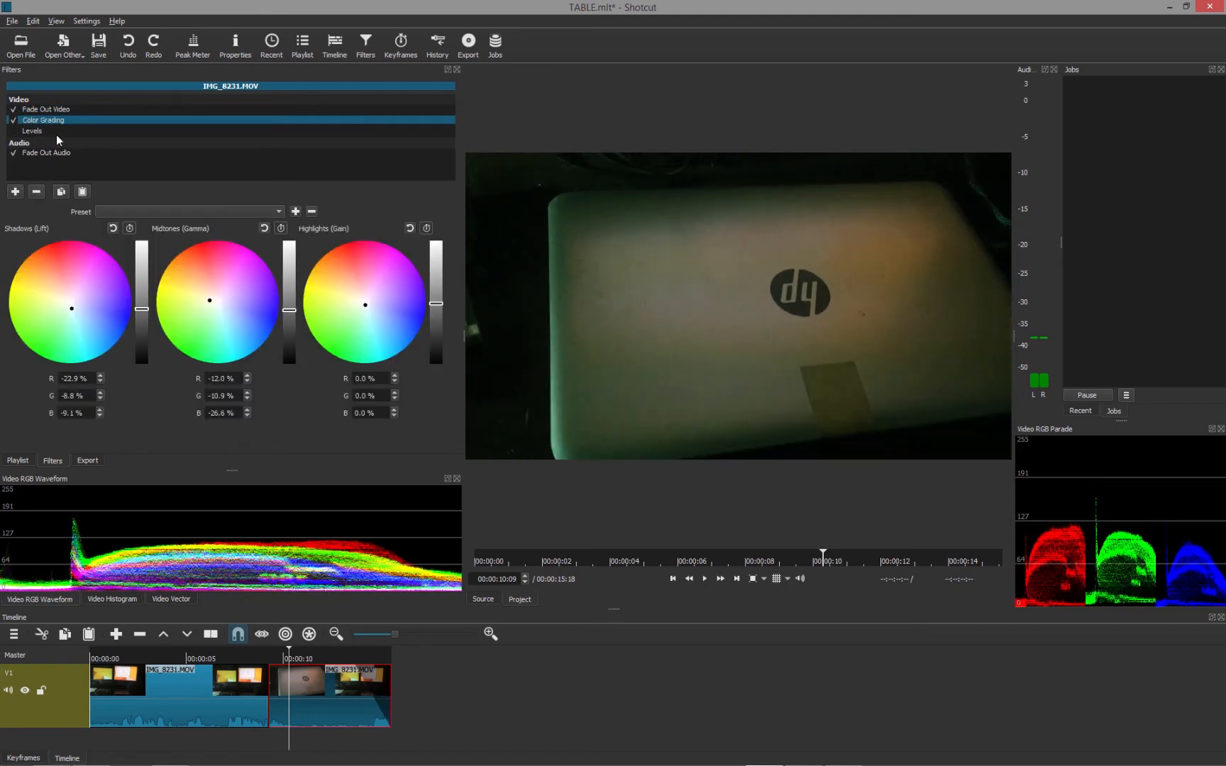
Enable Levels on the second clip, and re-enable Size and Position and Levels on the first clip.
{"action": "left_click", "coordinate": [13, 131]}
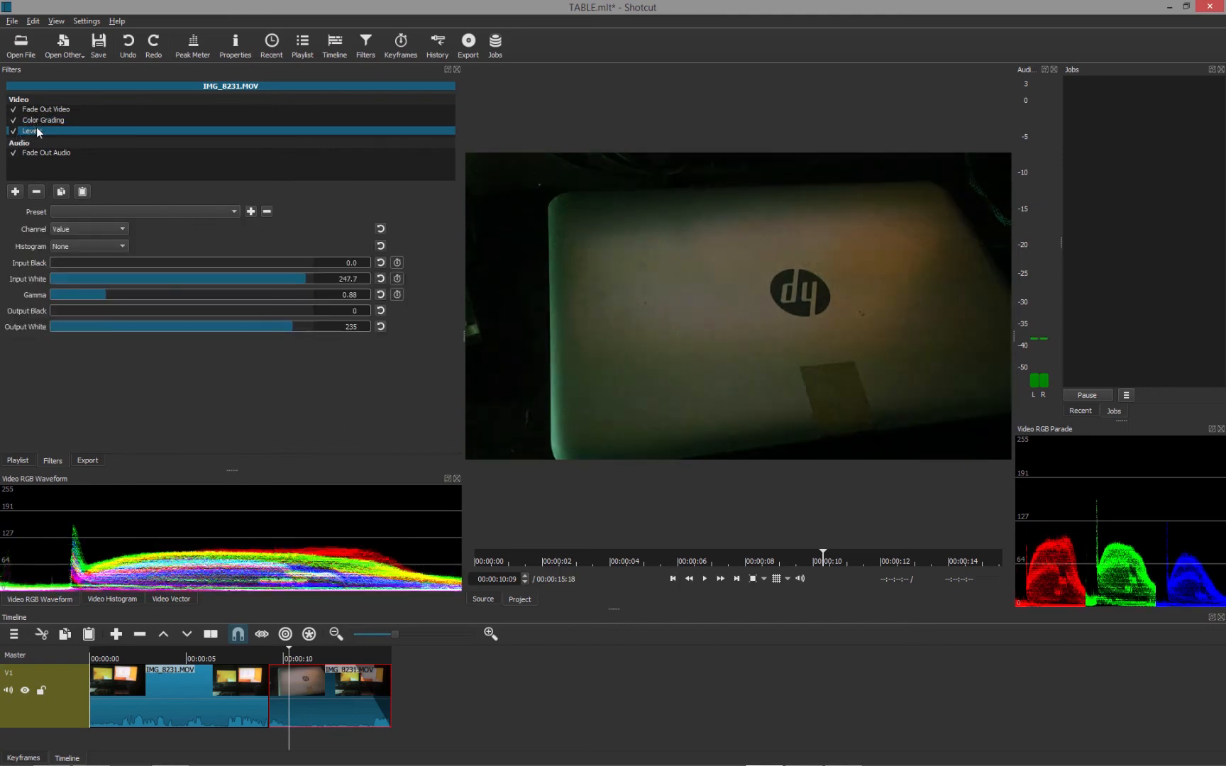
{"action": "left_click", "coordinate": [185, 680]}
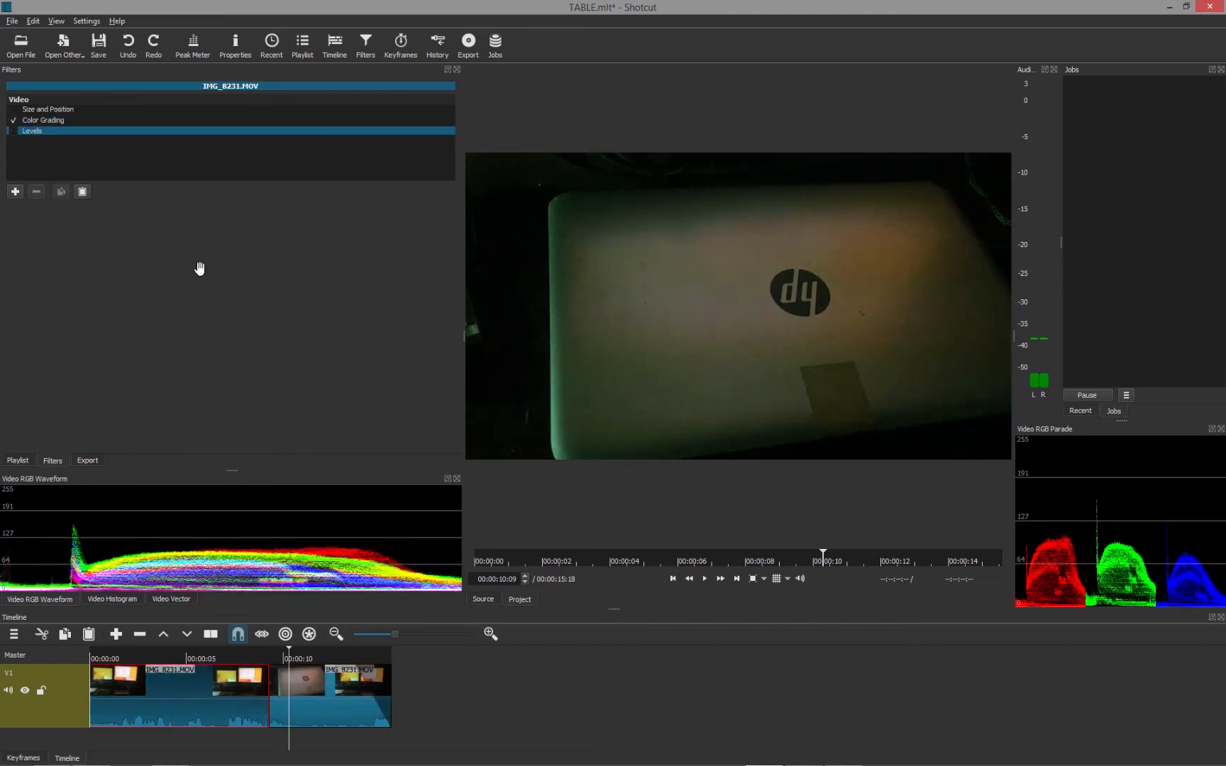
{"action": "left_click", "coordinate": [15, 132]}
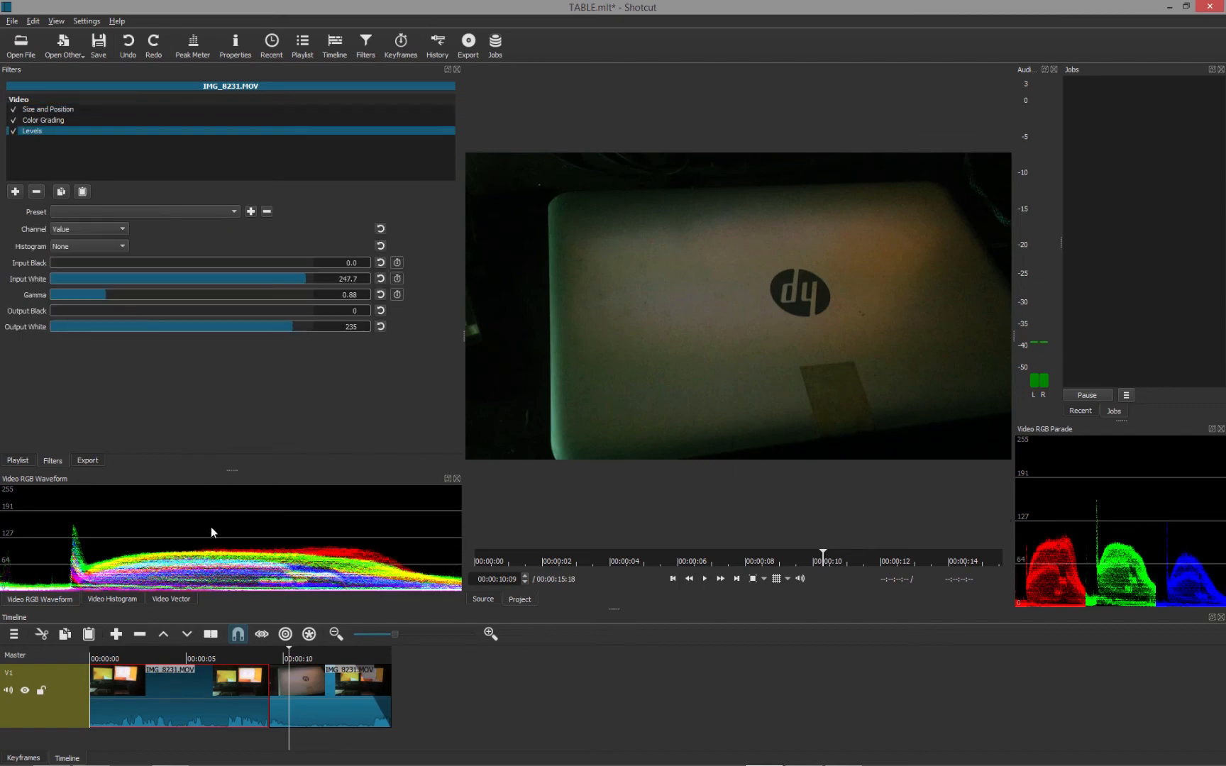
Compare frames of both graded clips at 00:00:07:19, 00:00:10:28 and 00:00:12:16, and save the project.
{"action": "left_click", "coordinate": [237, 652]}
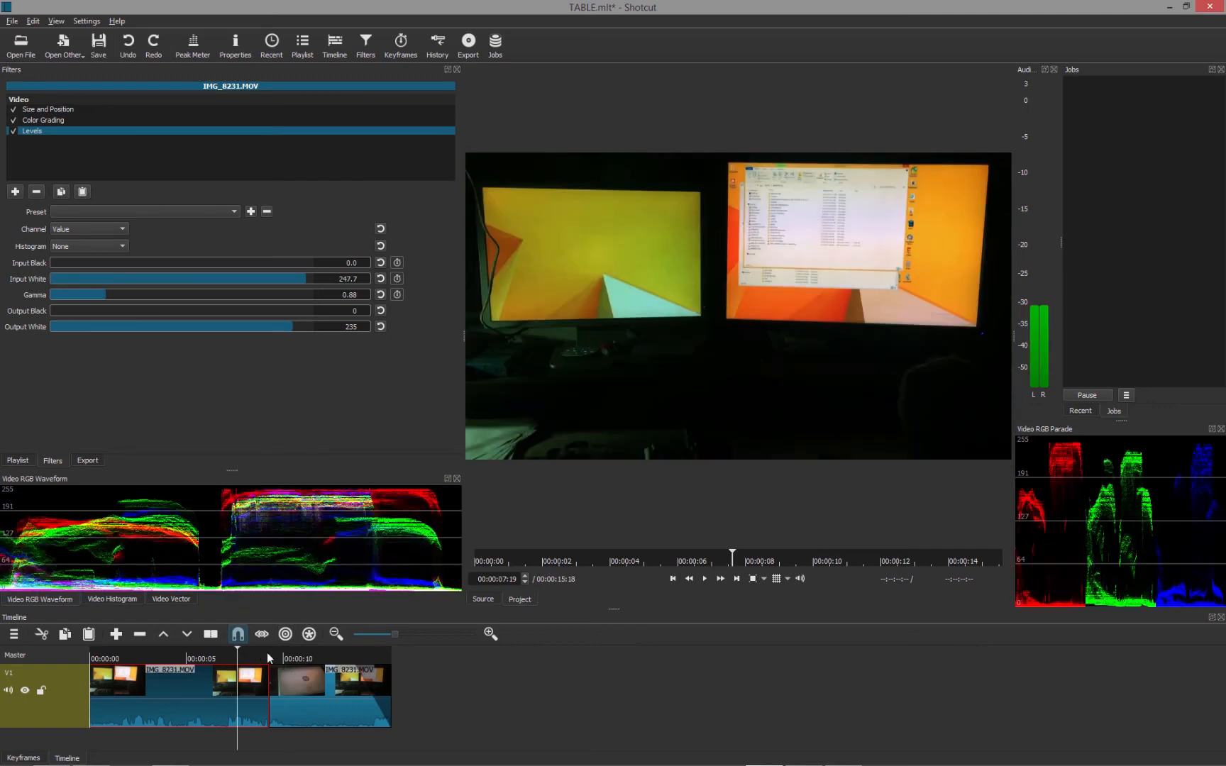
{"action": "left_click", "coordinate": [301, 655]}
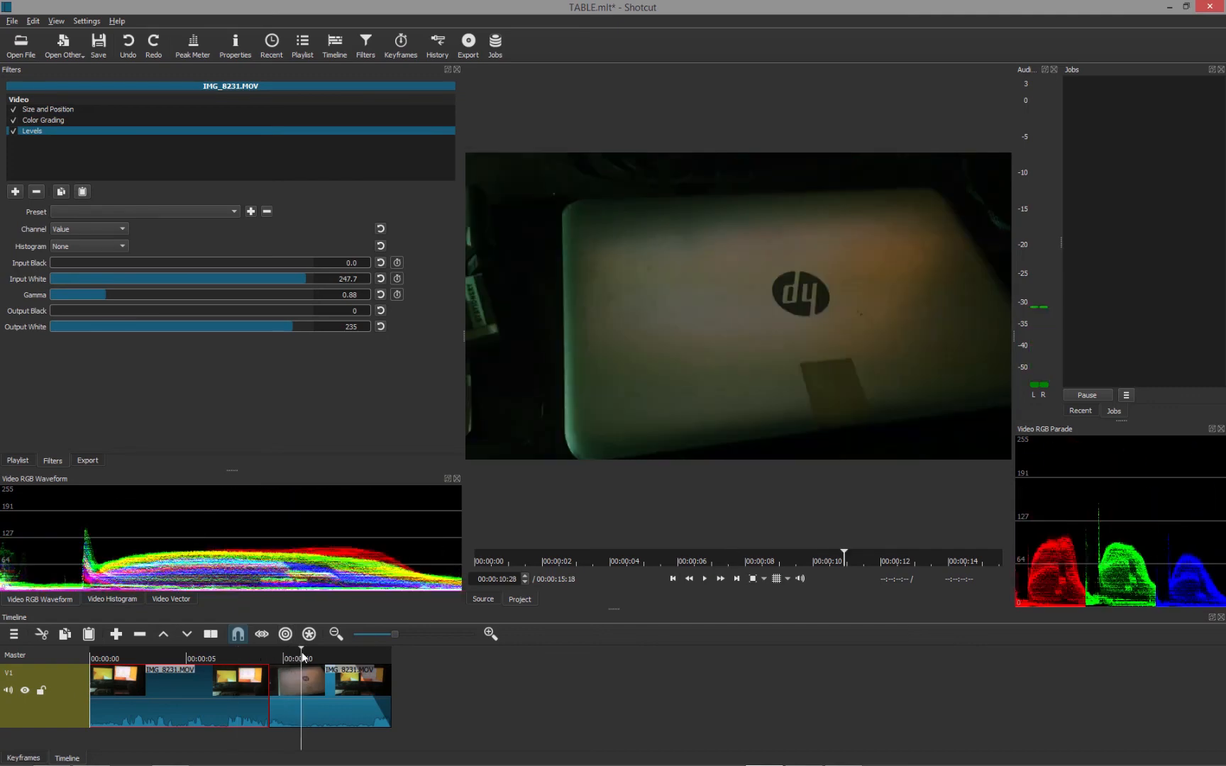
{"action": "left_click", "coordinate": [332, 653]}
{"action": "left_click", "coordinate": [424, 677]}
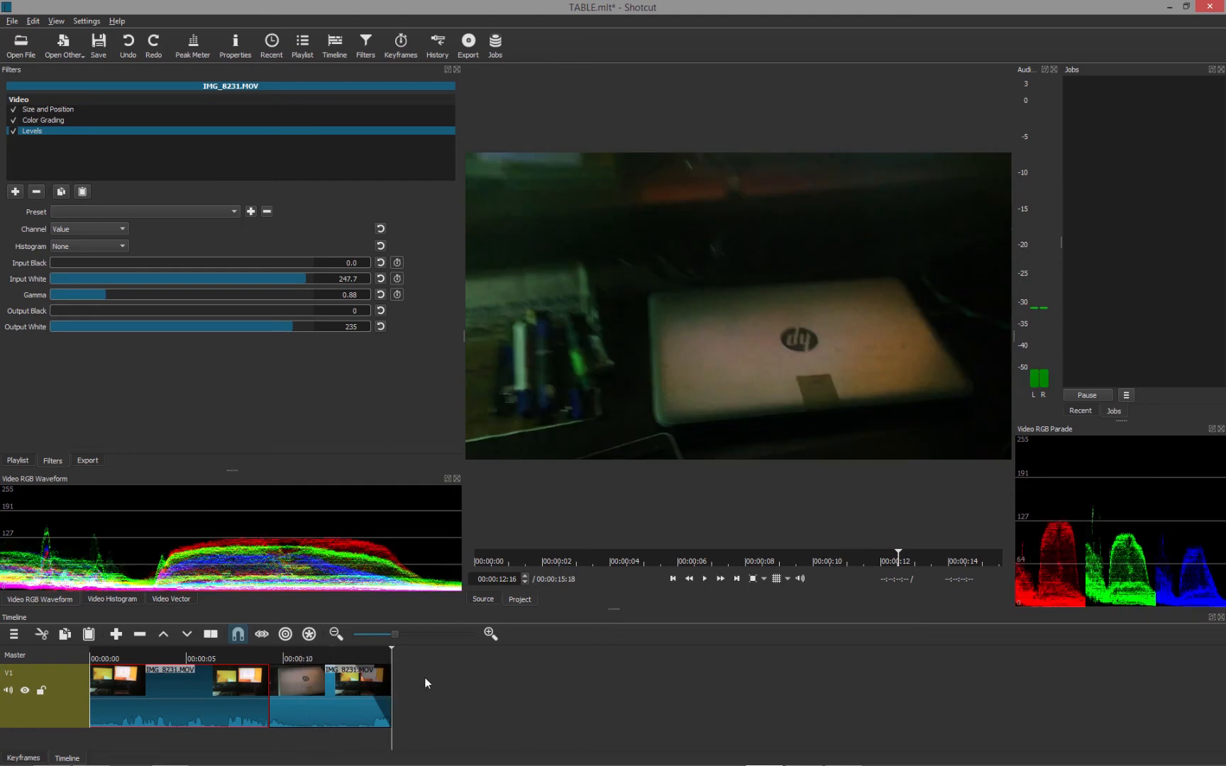
{"action": "key", "text": "ctrl+s"}
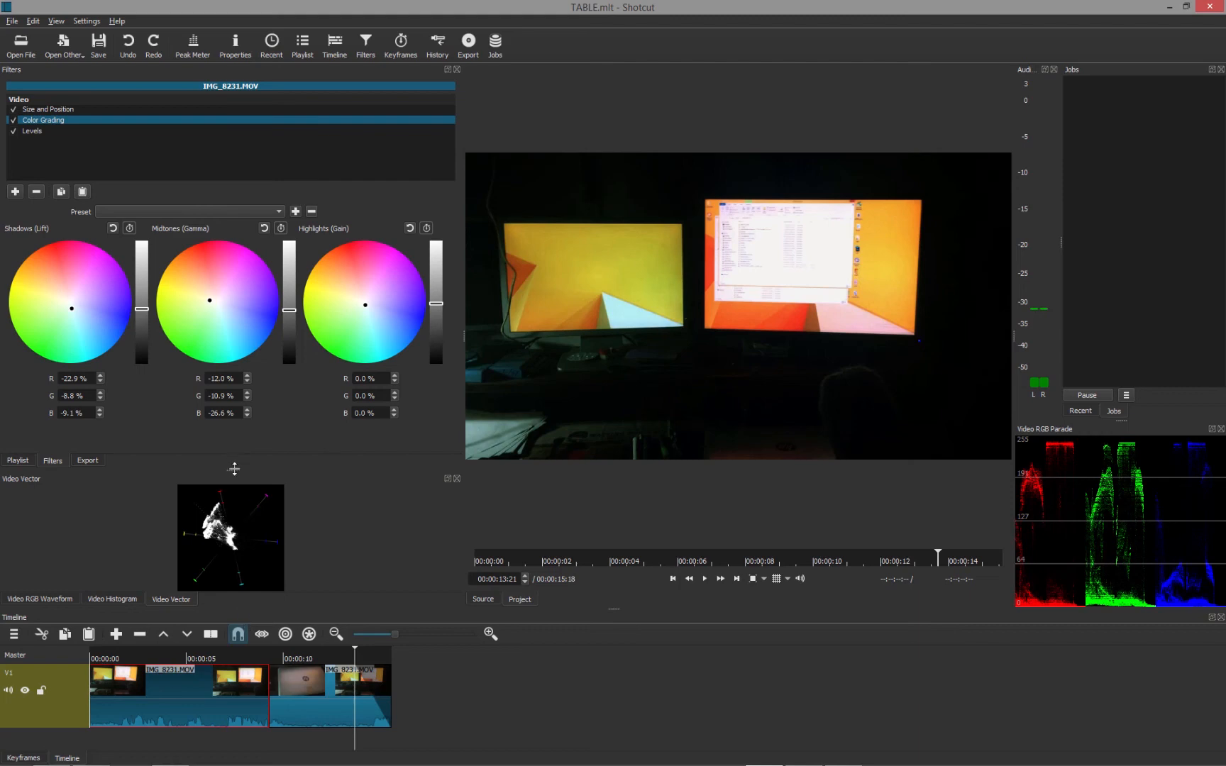
Add a Saturation filter to the first clip and set its level to 0%.
{"action": "mouse_move", "coordinate": [234, 471]}
{"action": "left_mouse_down"}
{"action": "mouse_move", "coordinate": [234, 413]}
{"action": "mouse_move", "coordinate": [233, 463]}
{"action": "left_mouse_up"}
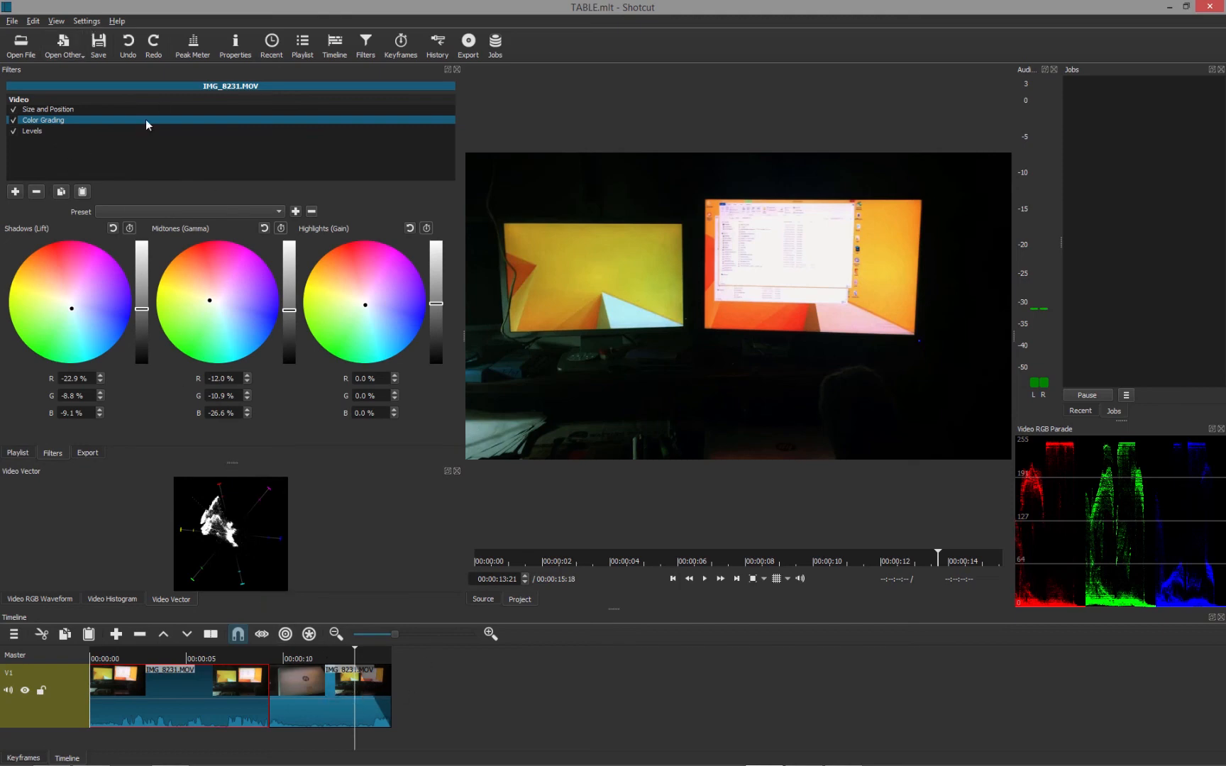
{"action": "left_click", "coordinate": [39, 131]}
{"action": "left_click", "coordinate": [15, 191]}
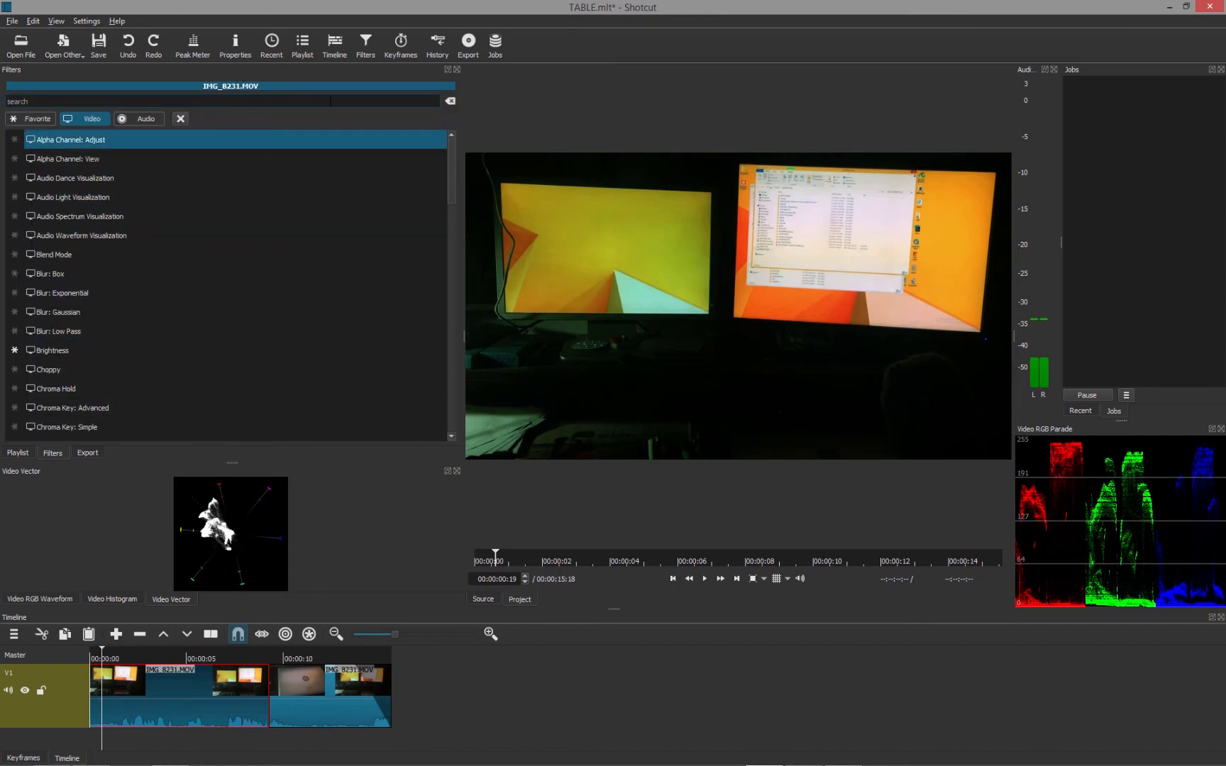
{"action": "type", "text": "sa"}
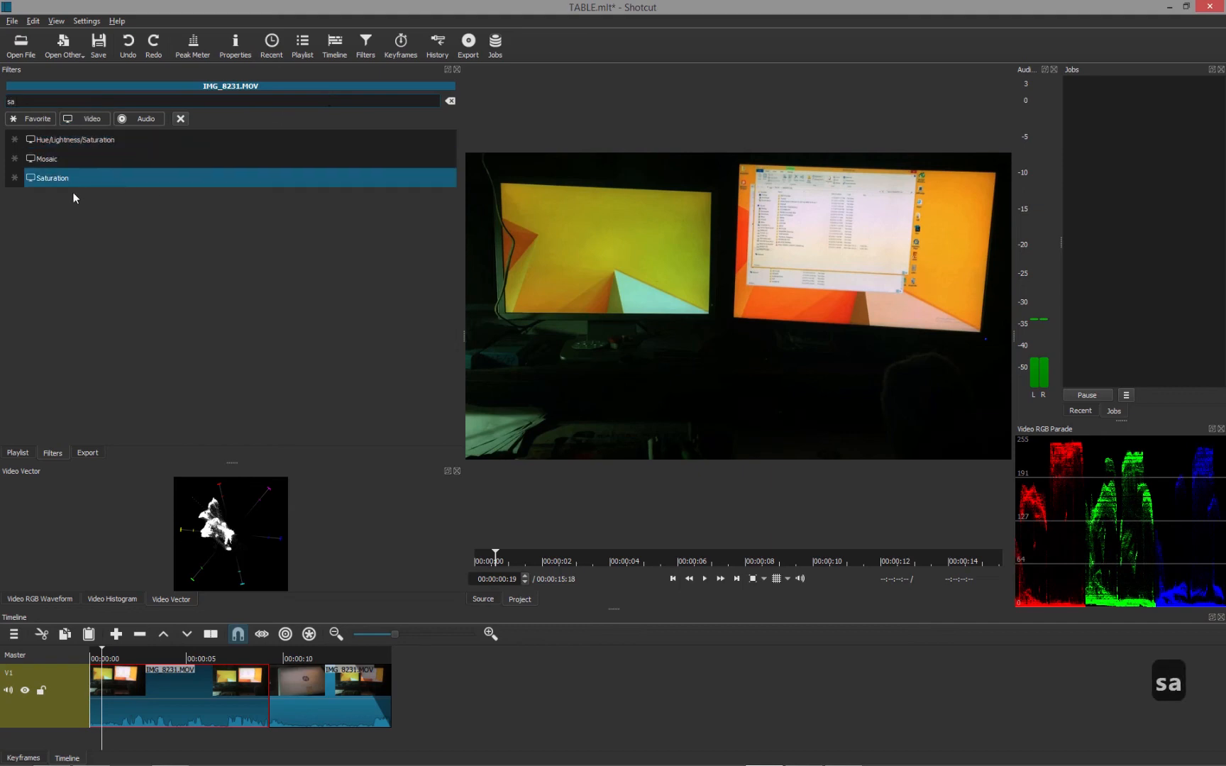
{"action": "left_click", "coordinate": [55, 179]}
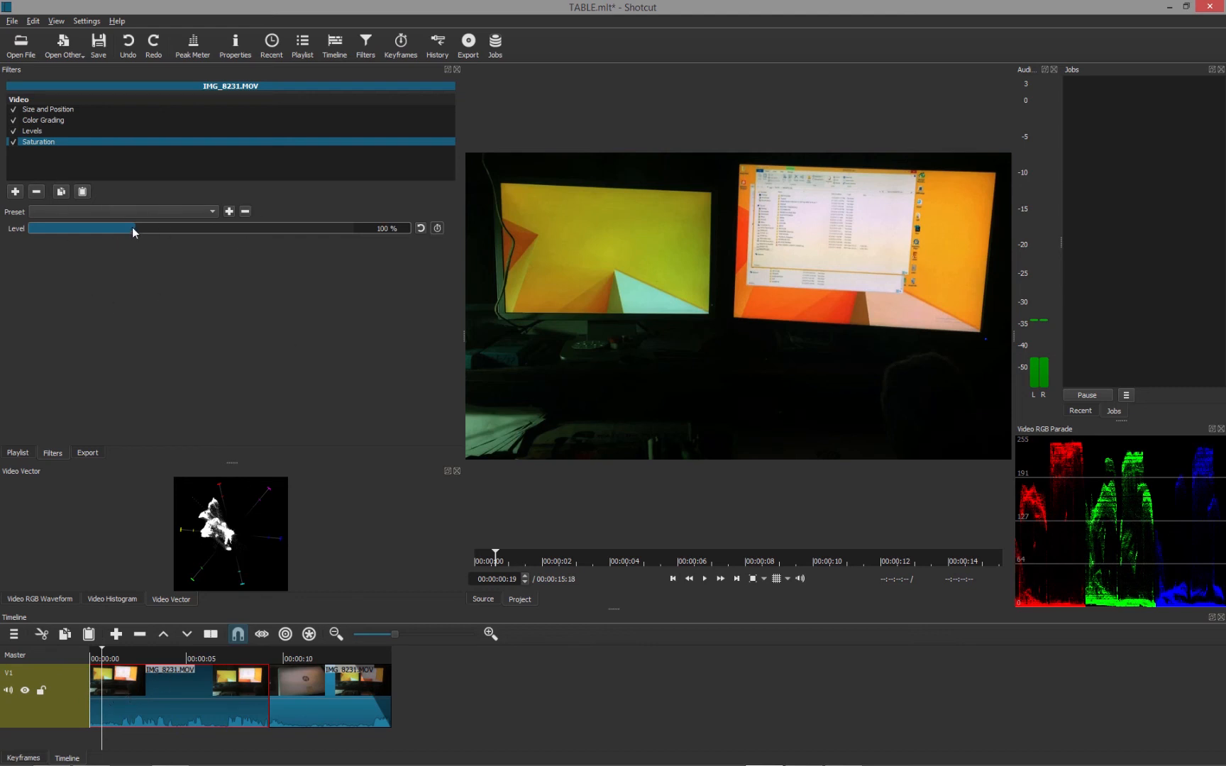
{"action": "left_click_drag", "start_coordinate": [130, 230], "coordinate": [6, 228]}
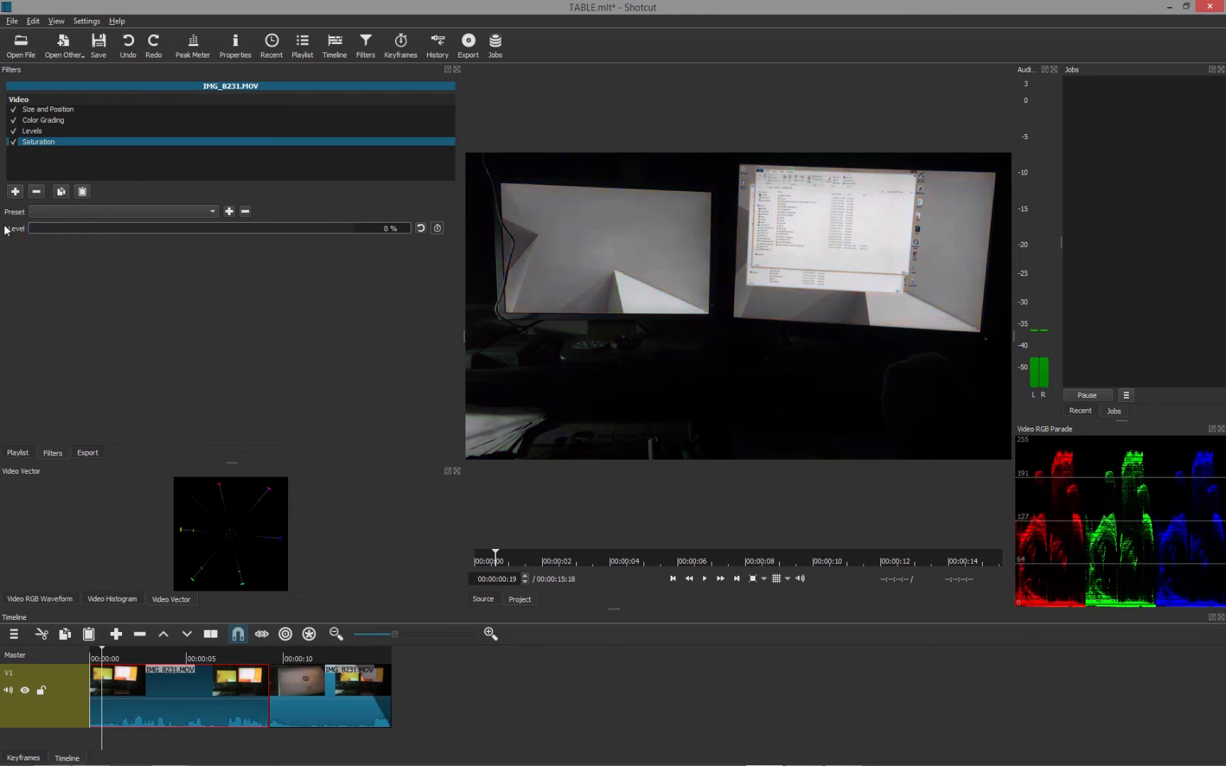
Enable keyframes for the saturation level and move the first keyframe to the start of the clip.
{"action": "left_click", "coordinate": [436, 229]}
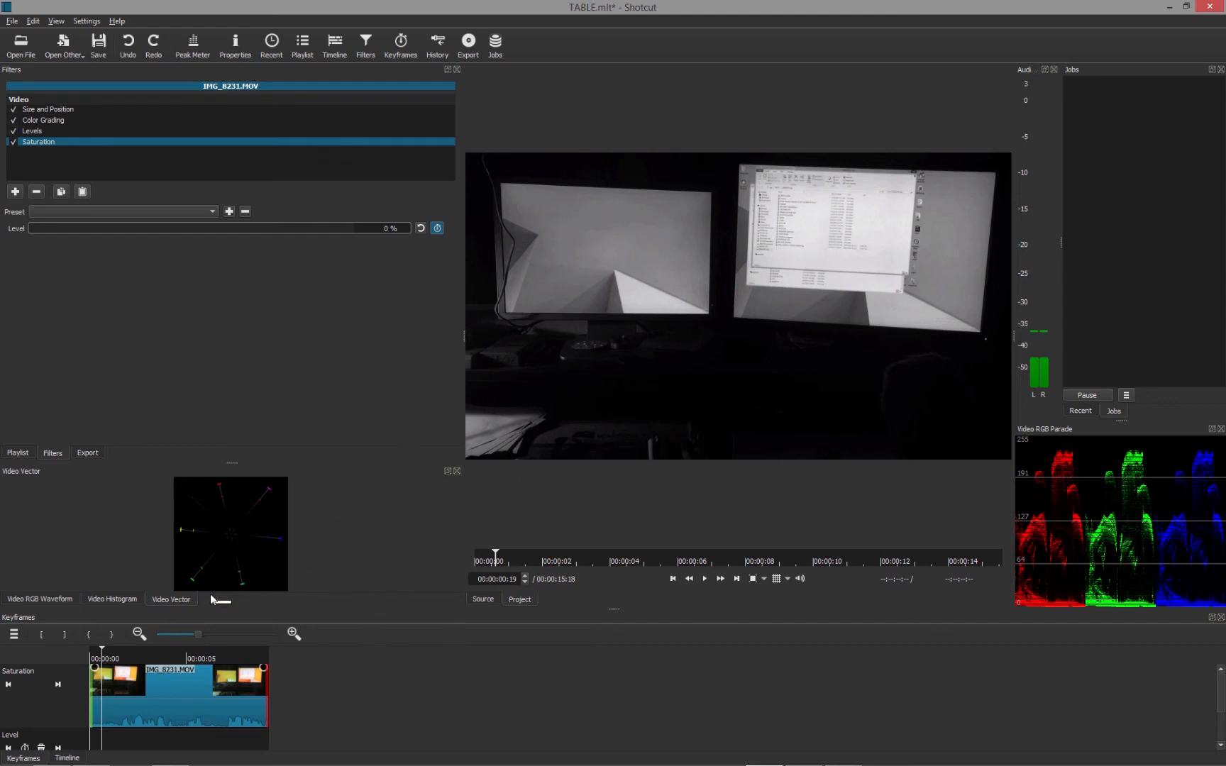
{"action": "left_click_drag", "start_coordinate": [616, 609], "coordinate": [620, 564]}
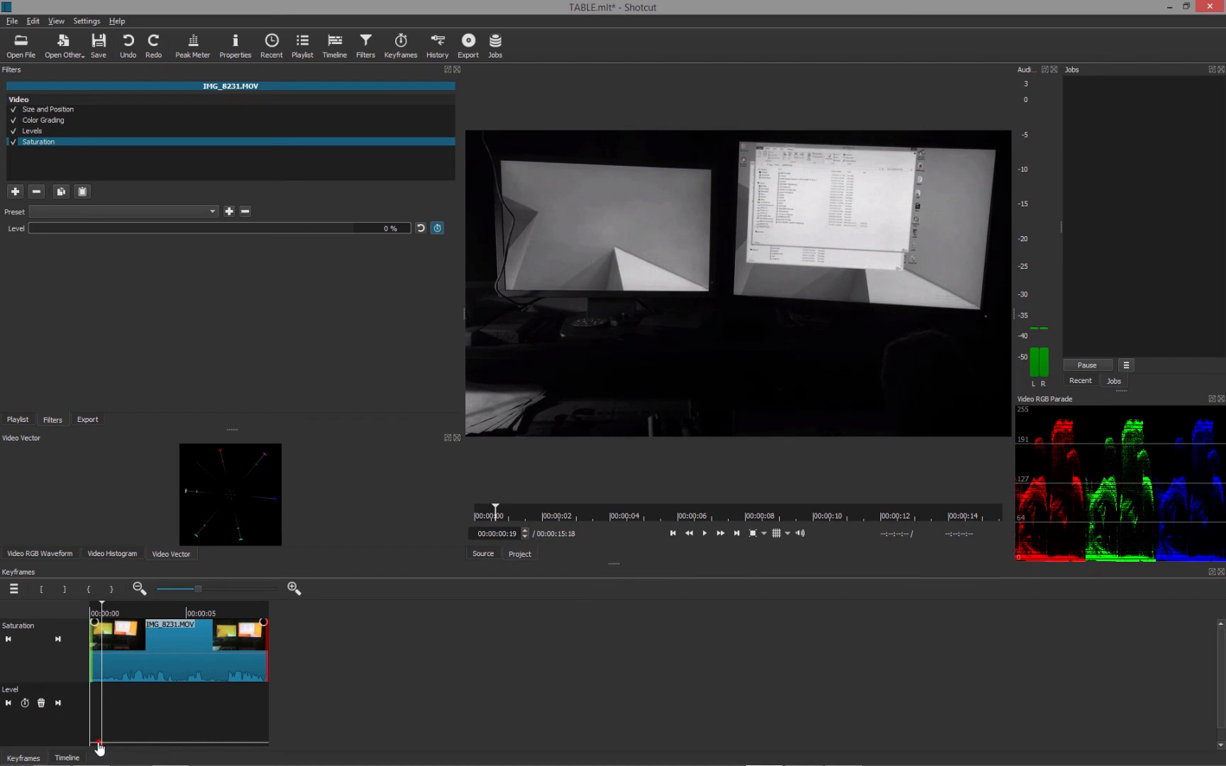
{"action": "left_click_drag", "start_coordinate": [101, 744], "coordinate": [94, 745]}
{"action": "left_click_drag", "start_coordinate": [93, 743], "coordinate": [92, 749]}
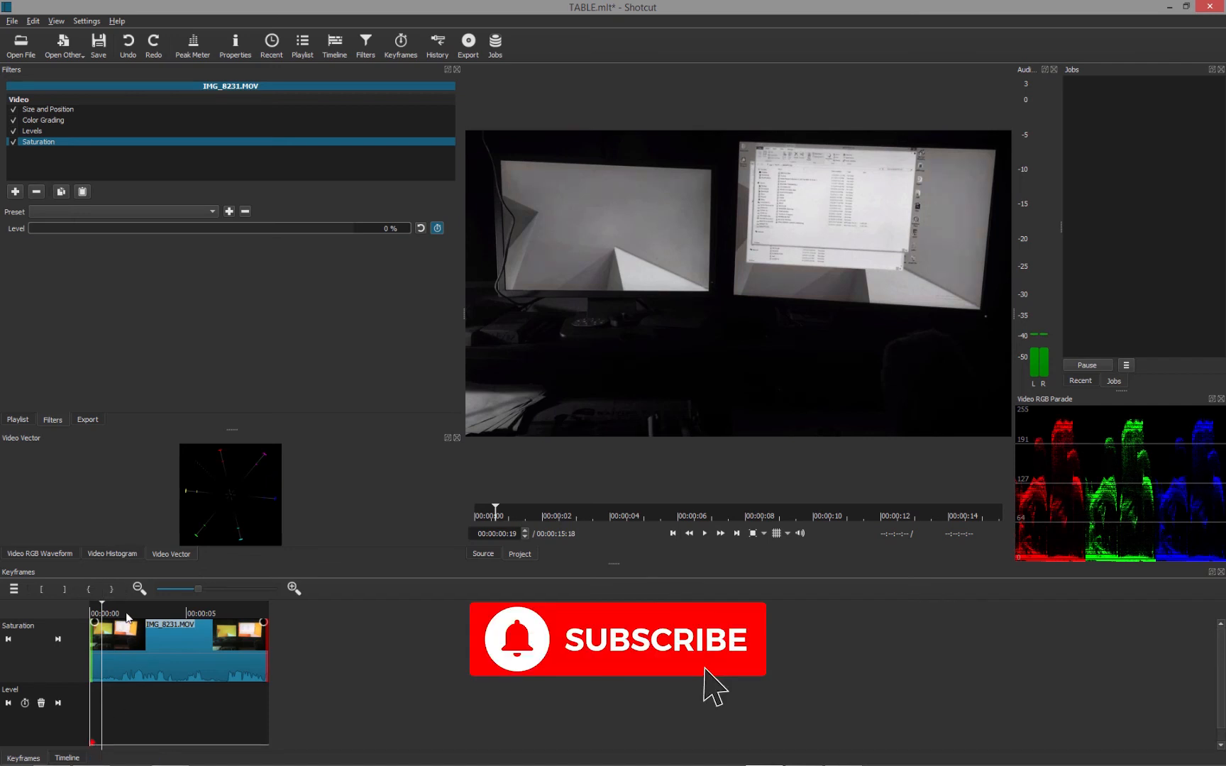
Add a saturation keyframe at about 00:00:01:29 and raise its level to about 67%.
{"action": "left_click", "coordinate": [127, 615]}
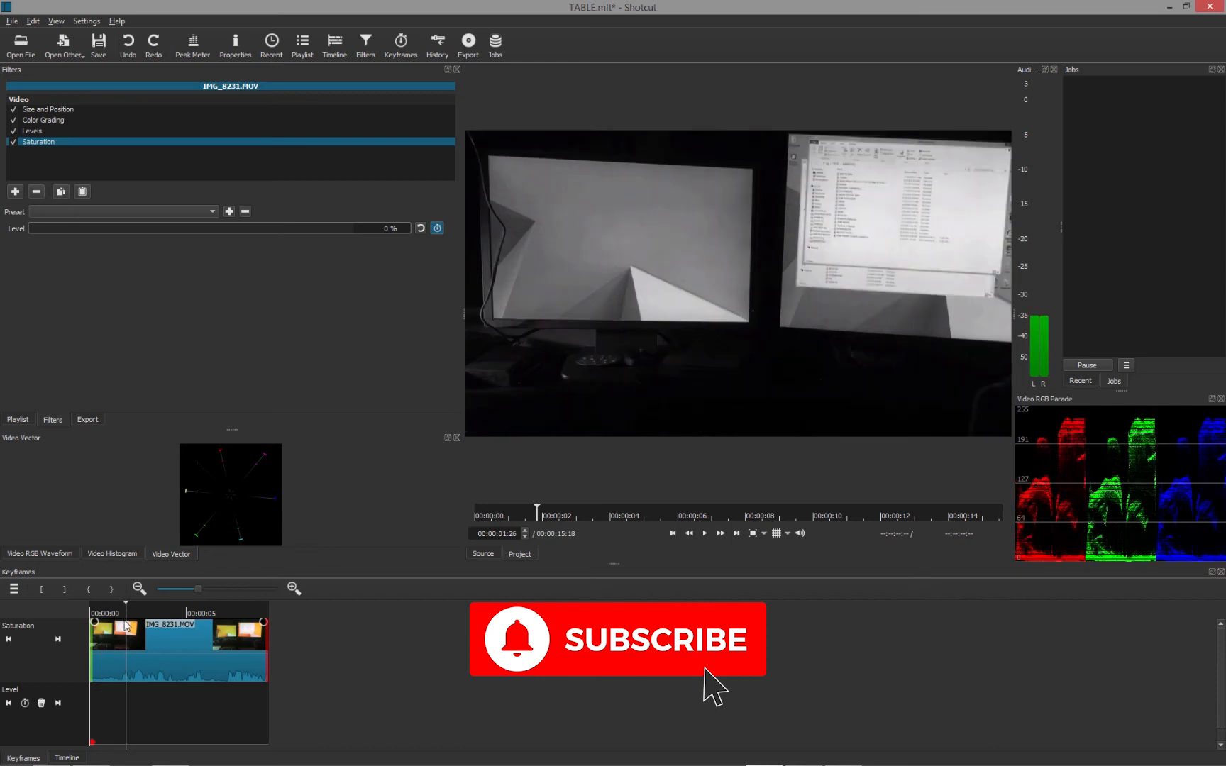
{"action": "left_click", "coordinate": [26, 703]}
{"action": "left_click_drag", "start_coordinate": [126, 747], "coordinate": [130, 737]}
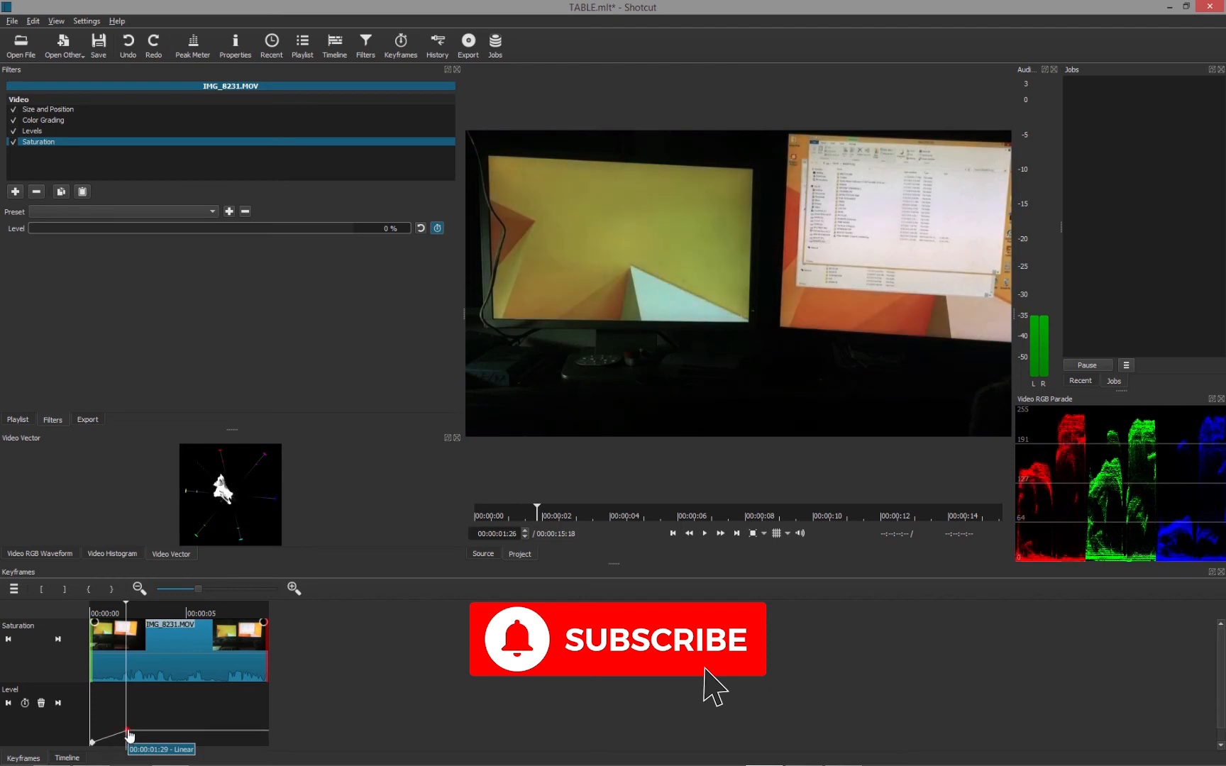
Add a saturation keyframe at about 00:00:05:07 and raise its level to 100%.
{"action": "left_click", "coordinate": [188, 614]}
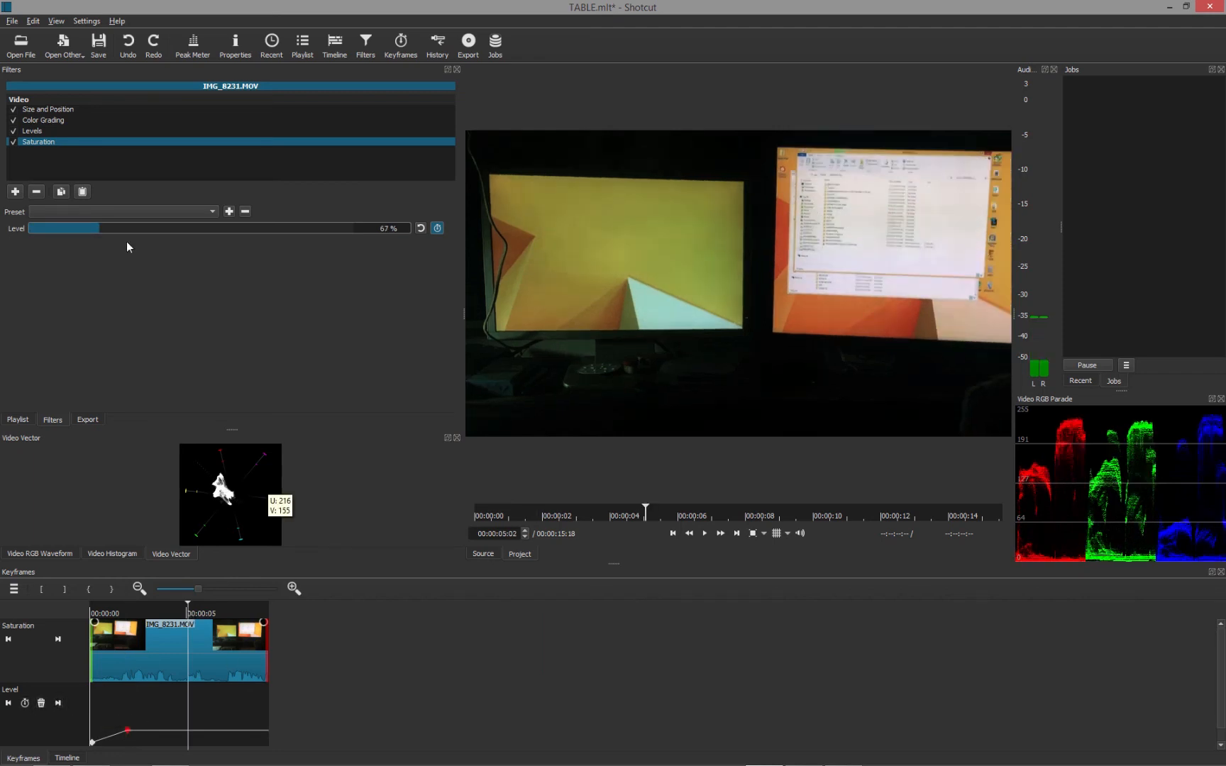
{"action": "left_click", "coordinate": [25, 703]}
{"action": "left_click_drag", "start_coordinate": [186, 731], "coordinate": [191, 724]}
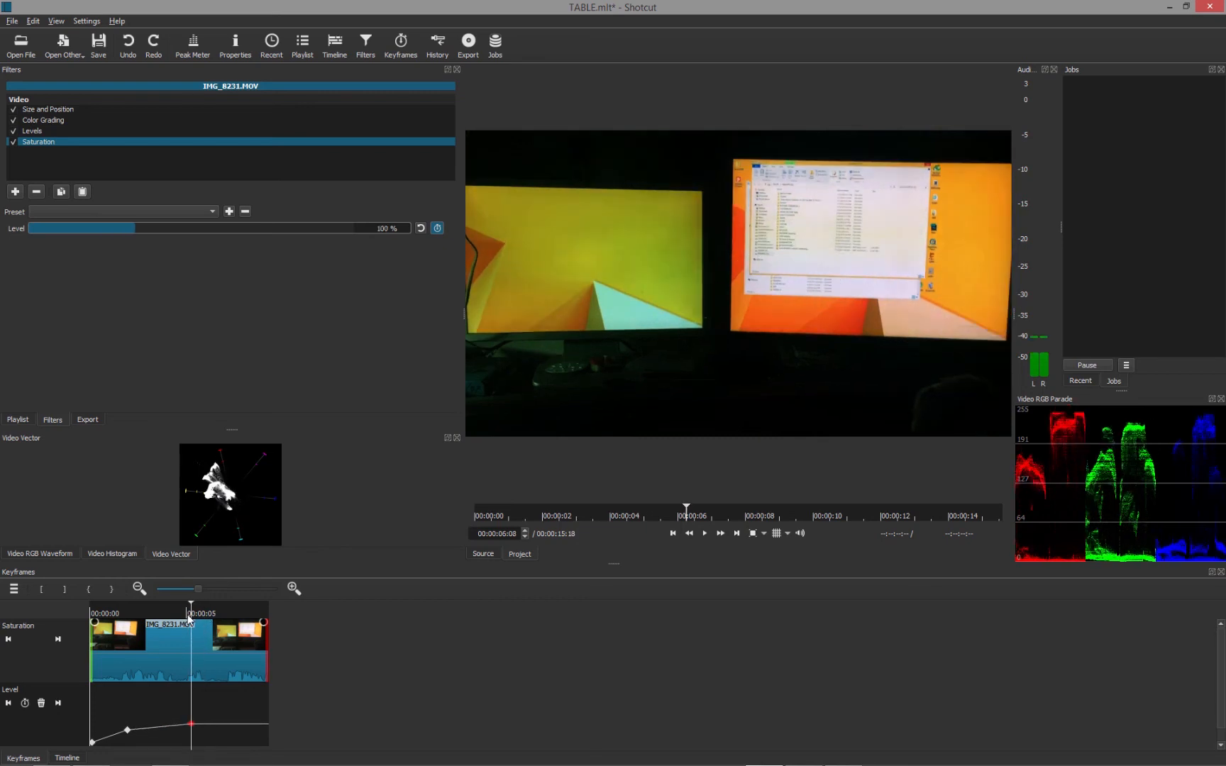
{"action": "left_click", "coordinate": [192, 618]}
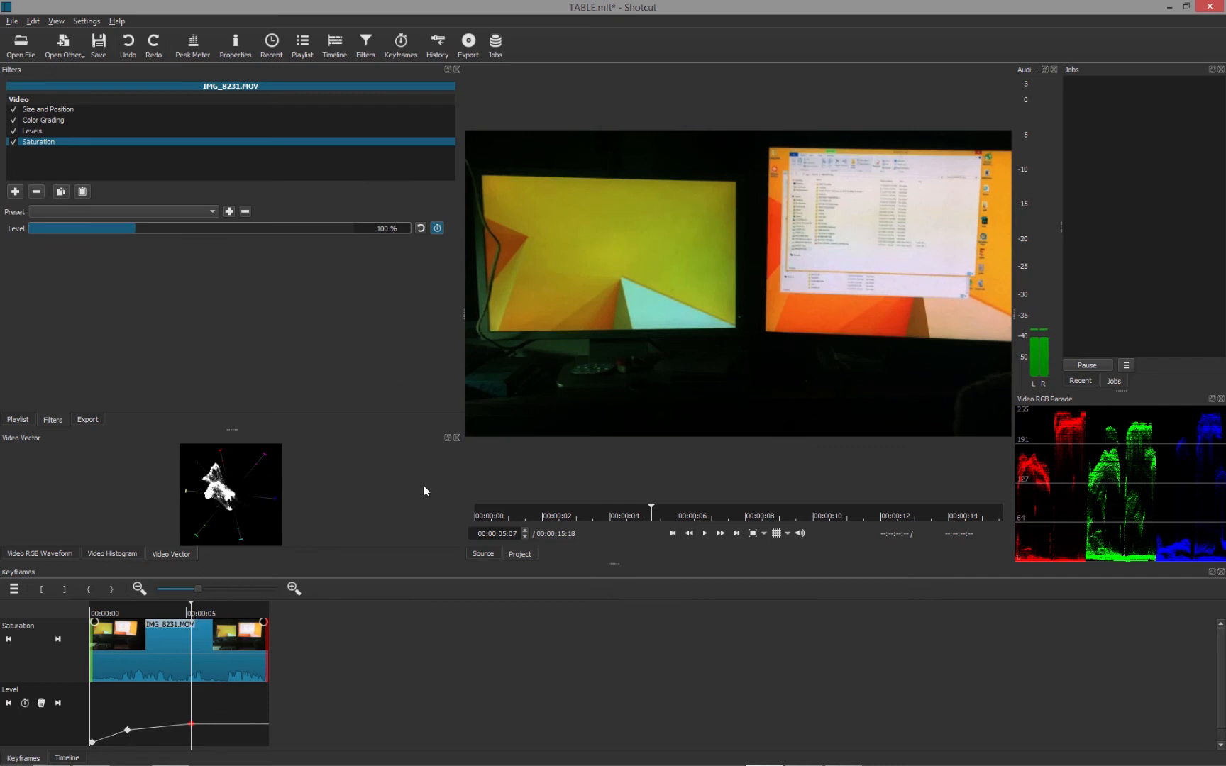
Save the project and play the saturation ramp from near the clip's start to about 00:00:03:22.
{"action": "left_click", "coordinate": [102, 614]}
{"action": "key", "text": "ctrl+s"}
{"action": "key", "text": "space"}
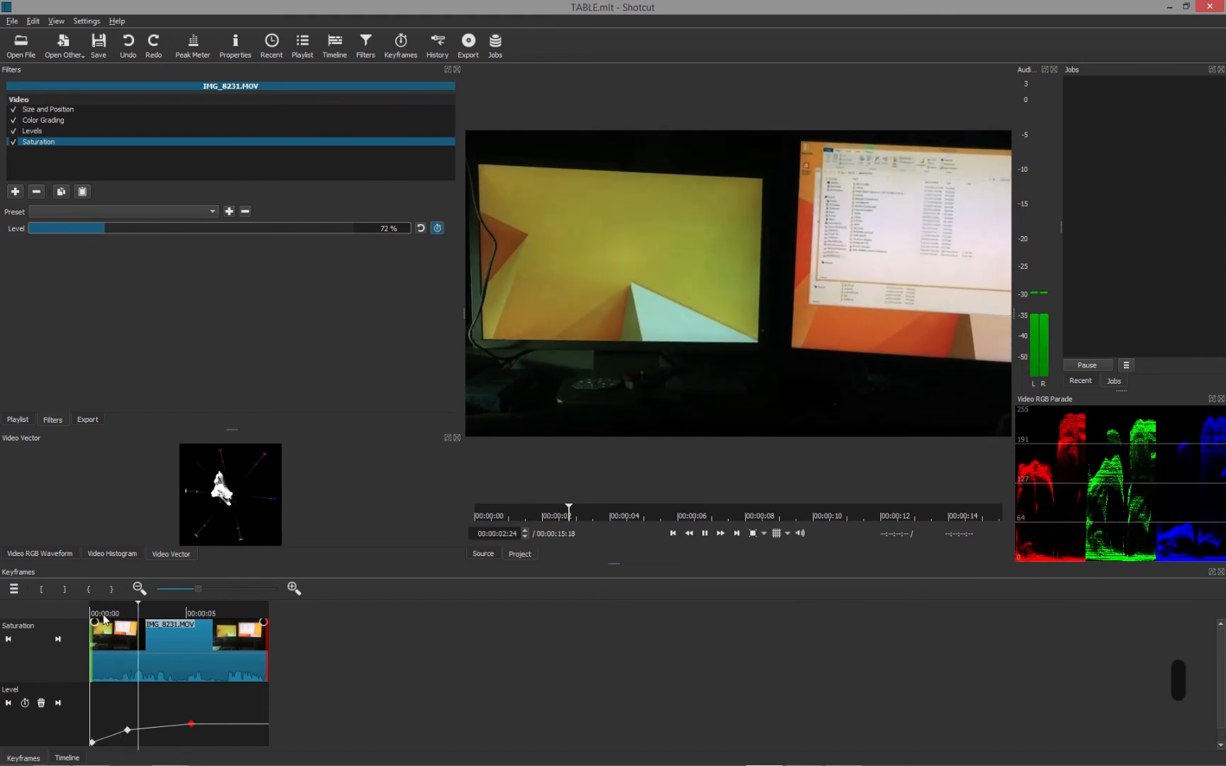
{"action": "key", "text": "space"}
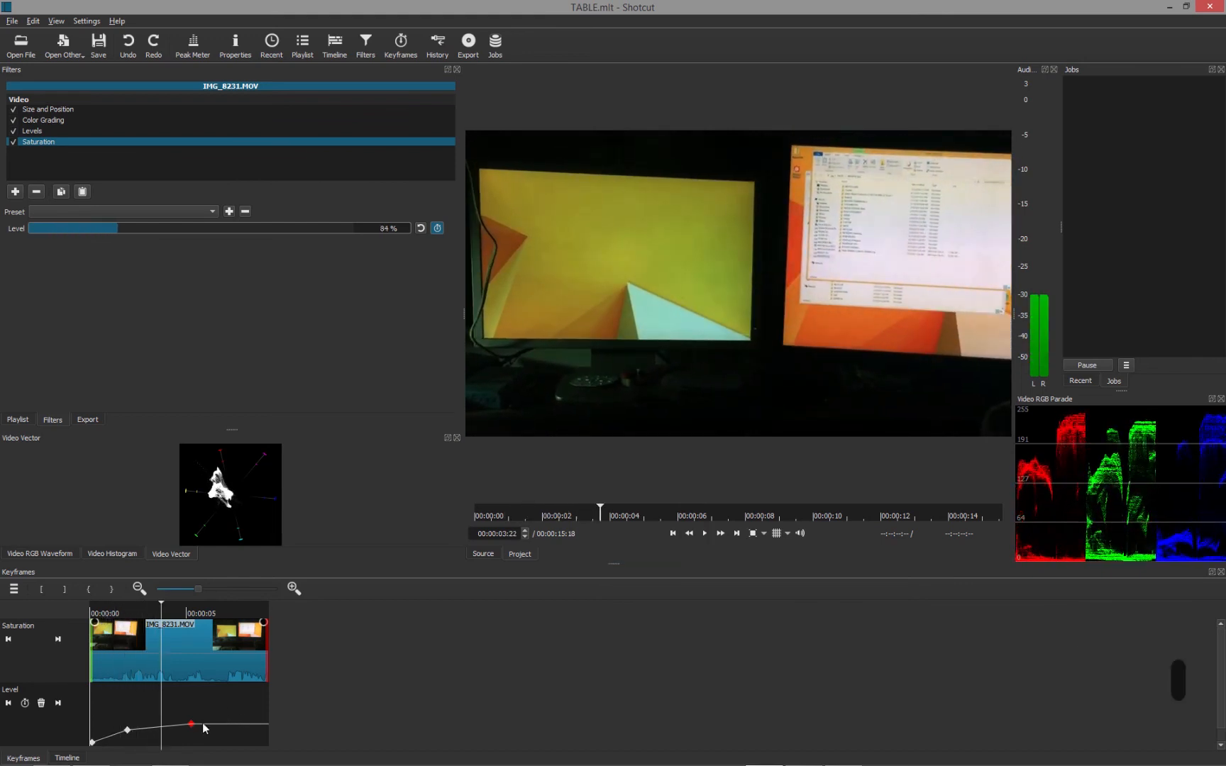
Move the last saturation keyframe to about 00:00:07:06 and add another keyframe at about 00:00:04:15.
{"action": "left_click_drag", "start_coordinate": [192, 724], "coordinate": [232, 722]}
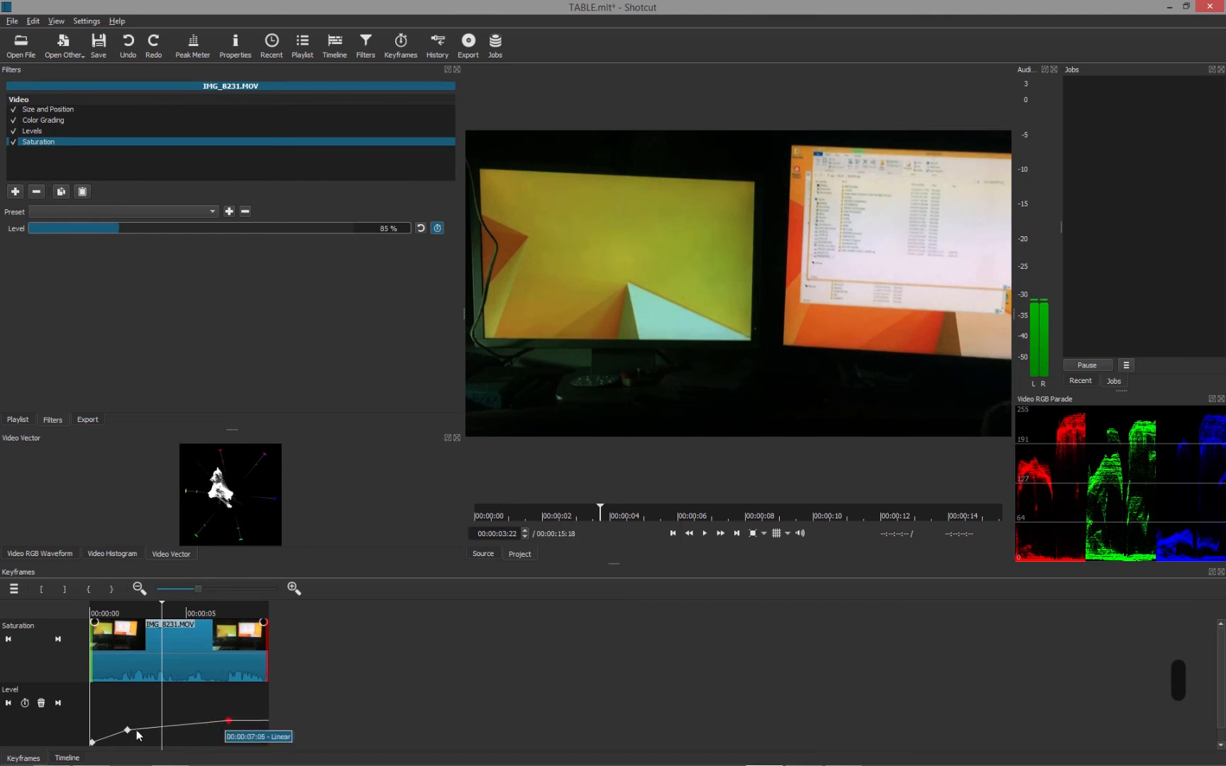
{"action": "left_click", "coordinate": [25, 703]}
{"action": "left_click_drag", "start_coordinate": [164, 732], "coordinate": [180, 733]}
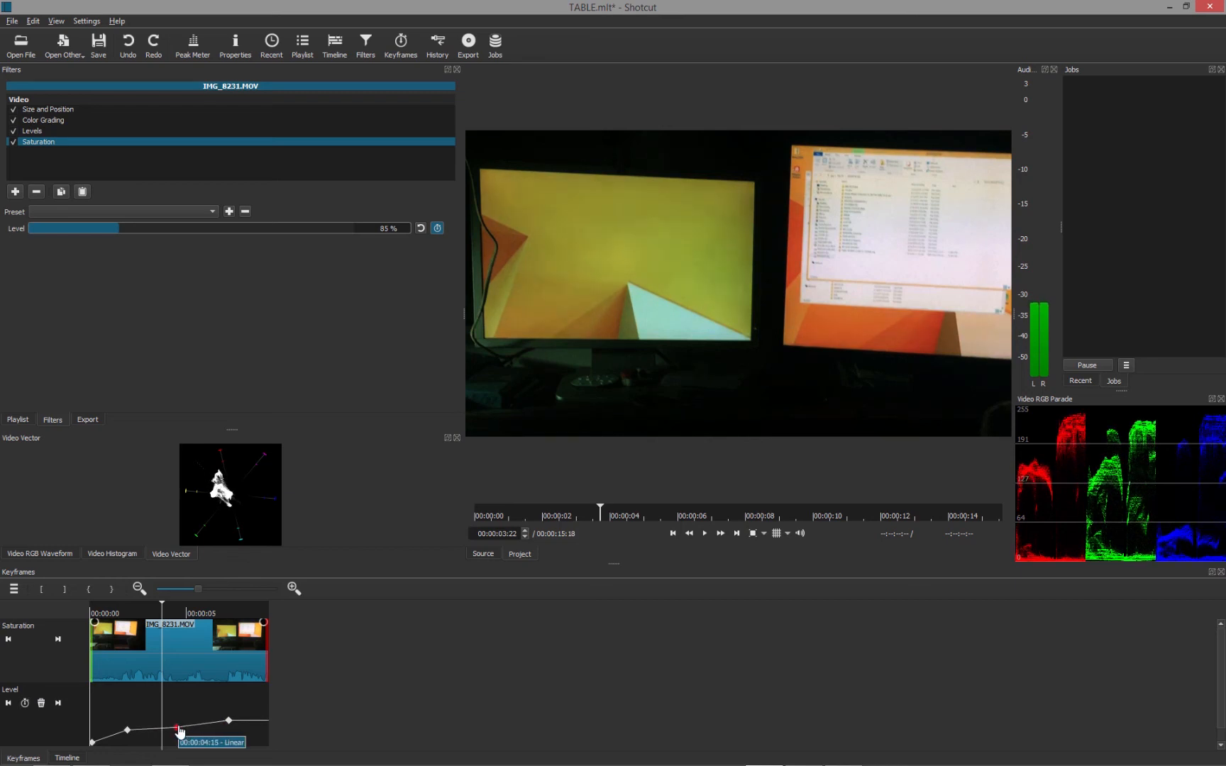
Lower the saturation keyframe at 00:00:01:29 slightly and the one at 00:00:04:15 to about 52%.
{"action": "left_click", "coordinate": [128, 731]}
{"action": "left_click_drag", "start_coordinate": [127, 733], "coordinate": [174, 732]}
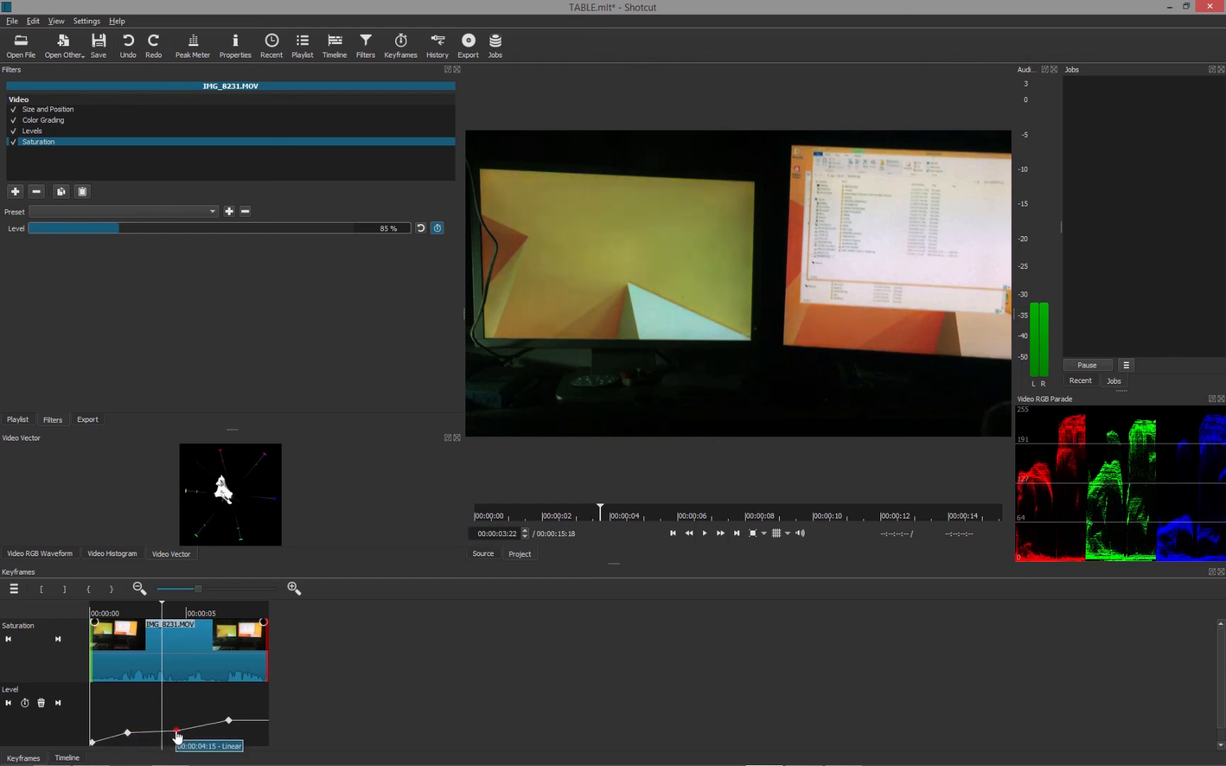
{"action": "left_click", "coordinate": [127, 734]}
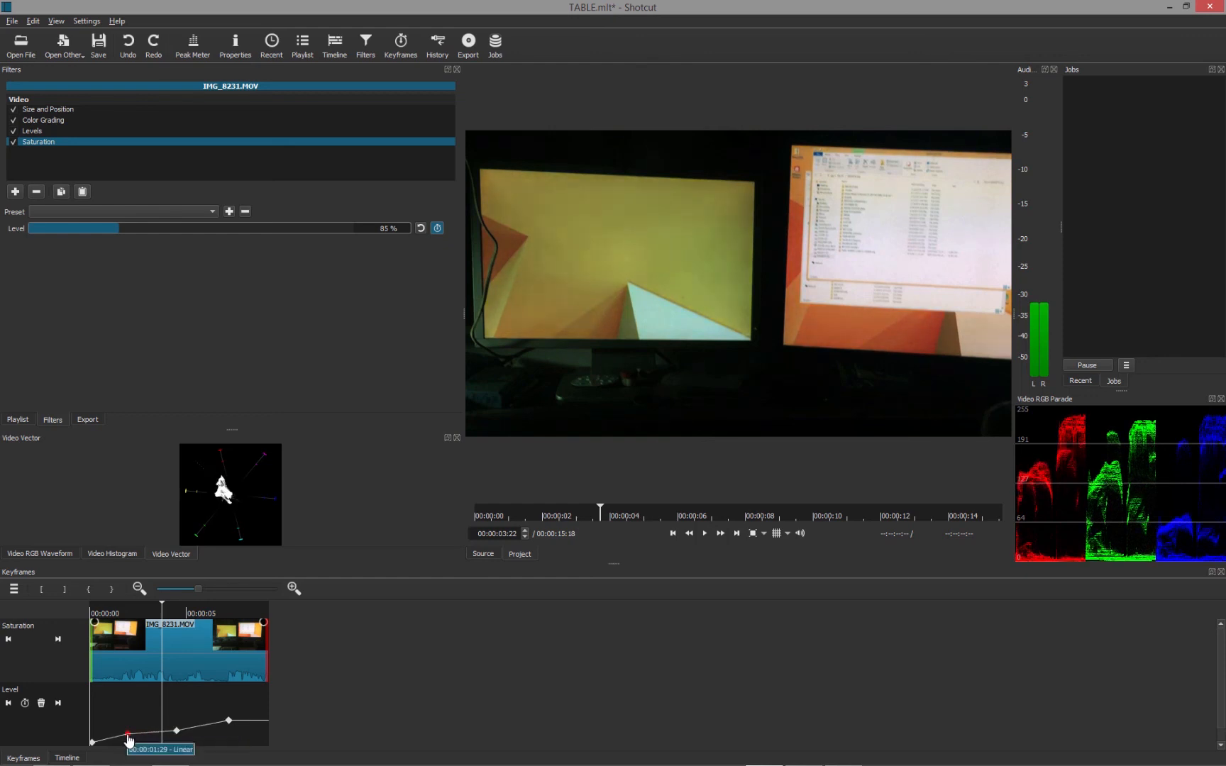
{"action": "left_click_drag", "start_coordinate": [176, 731], "coordinate": [177, 733]}
{"action": "left_click", "coordinate": [127, 735]}
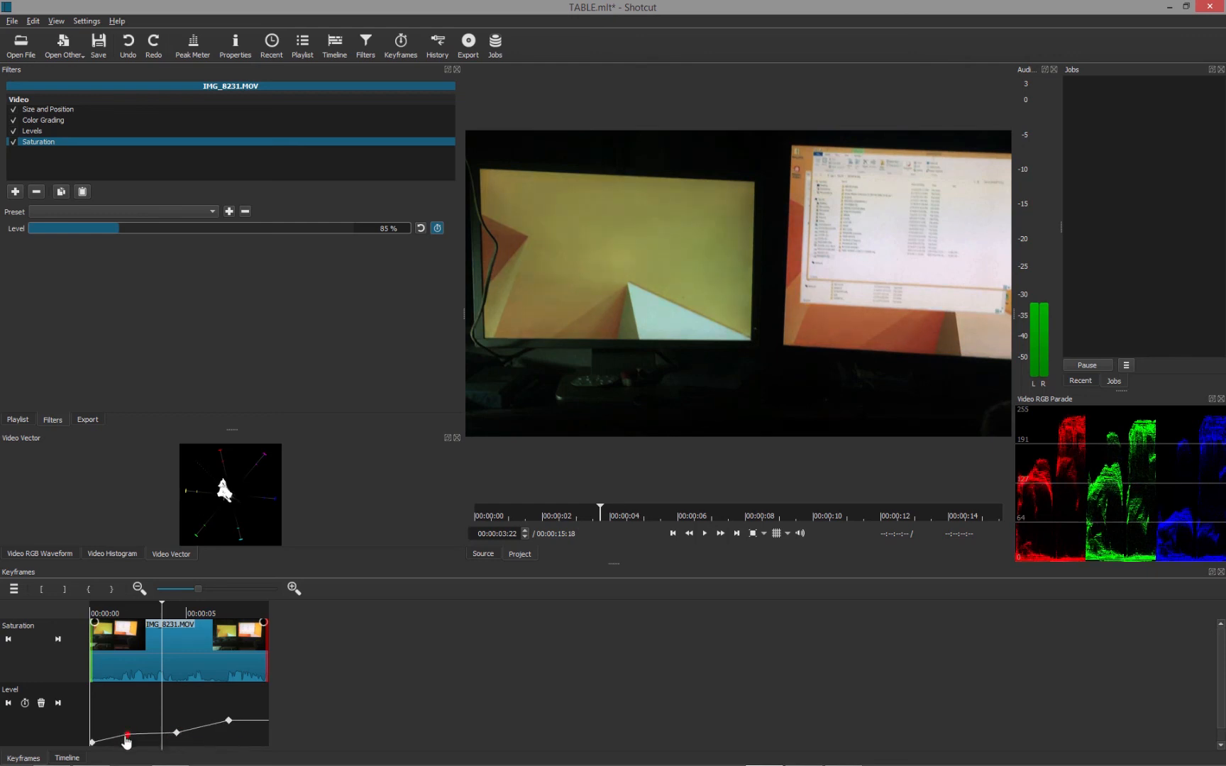
Change the keyframe type of the two middle saturation keyframes, at 00:00:04:15 and 00:00:01:29, to Smooth.
{"action": "left_click", "coordinate": [176, 734]}
{"action": "right_click", "coordinate": [177, 740]}
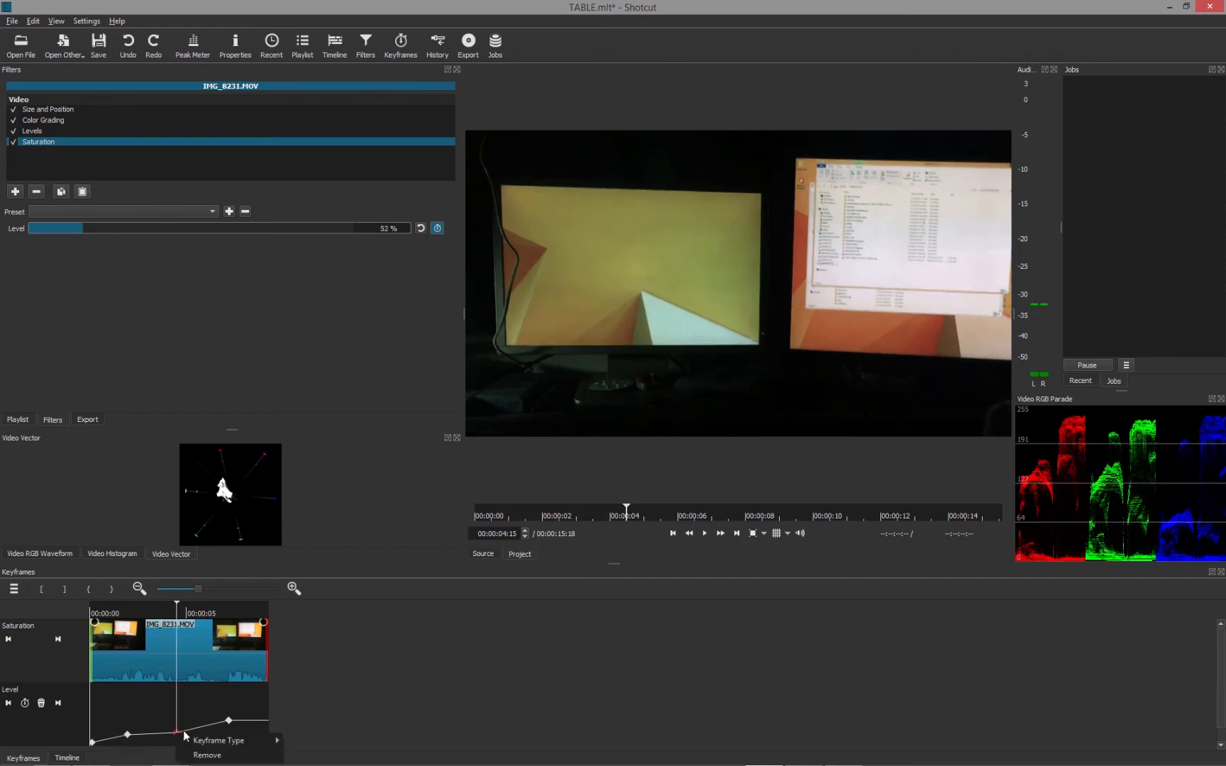
{"action": "mouse_move", "coordinate": [218, 742]}
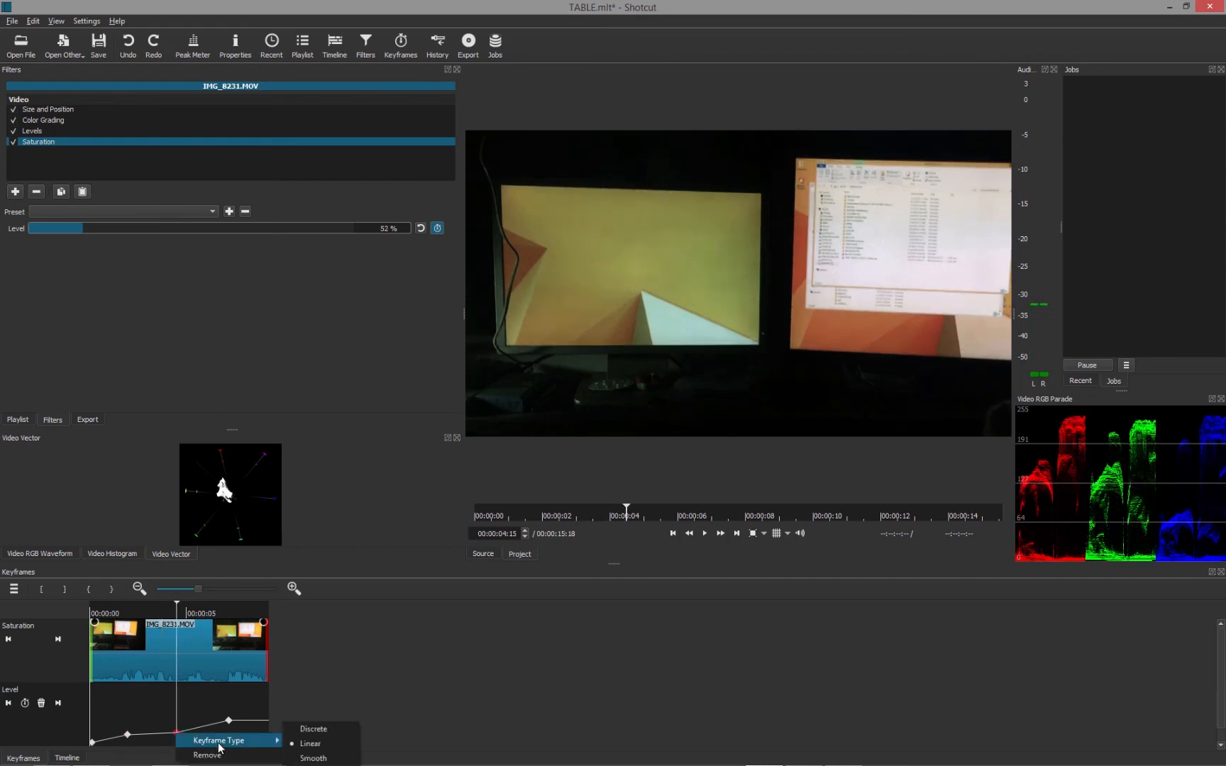
{"action": "left_click", "coordinate": [318, 759]}
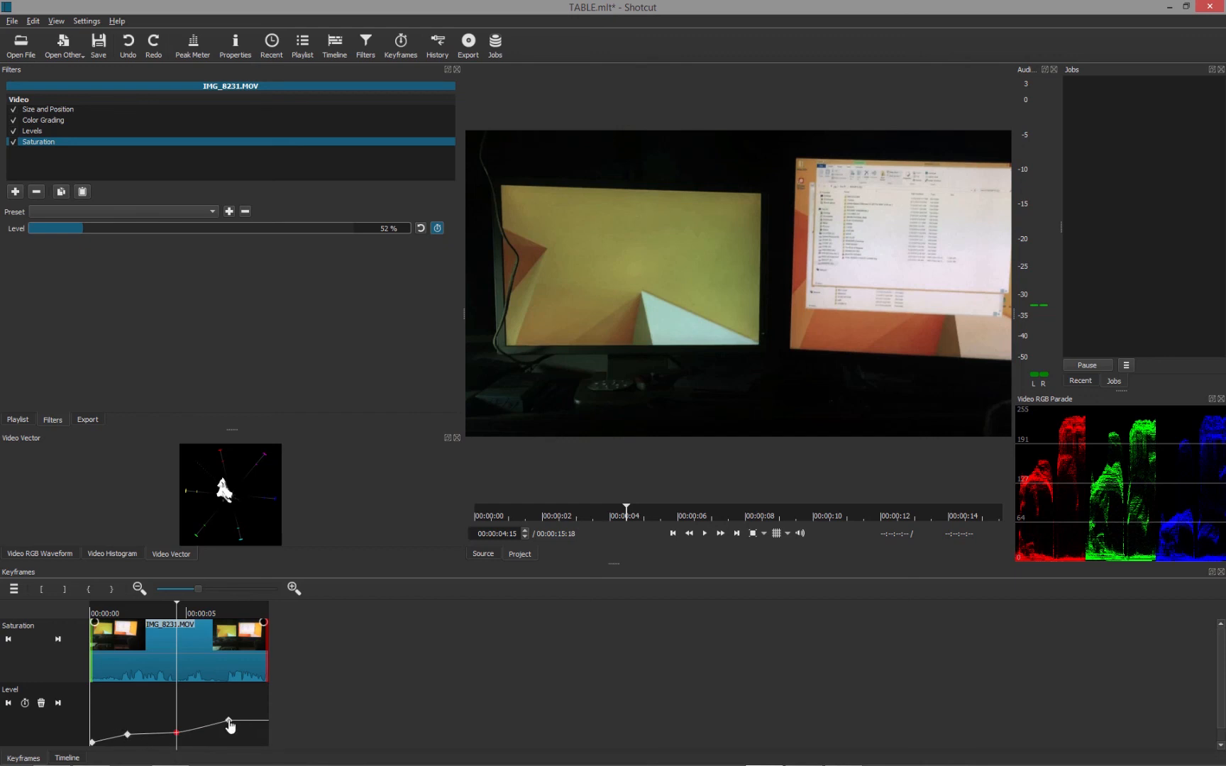
{"action": "right_click", "coordinate": [127, 735]}
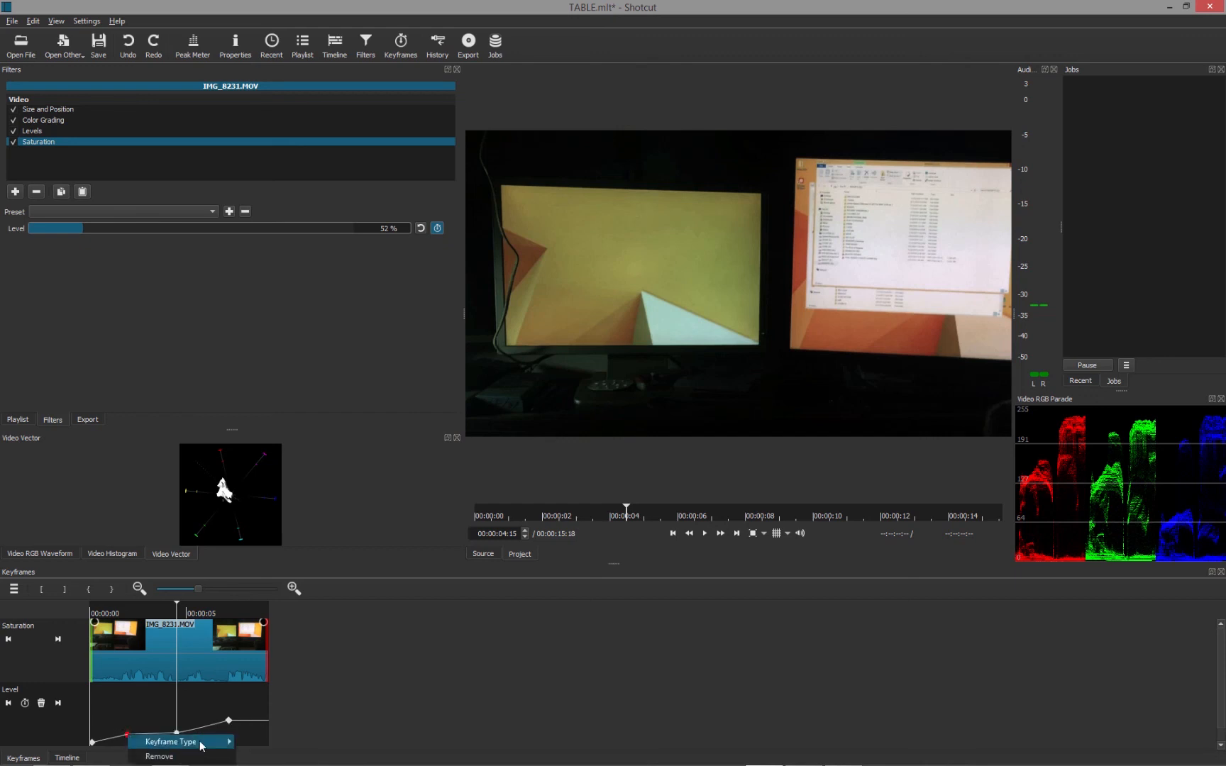
{"action": "mouse_move", "coordinate": [201, 743]}
{"action": "left_click", "coordinate": [273, 758]}
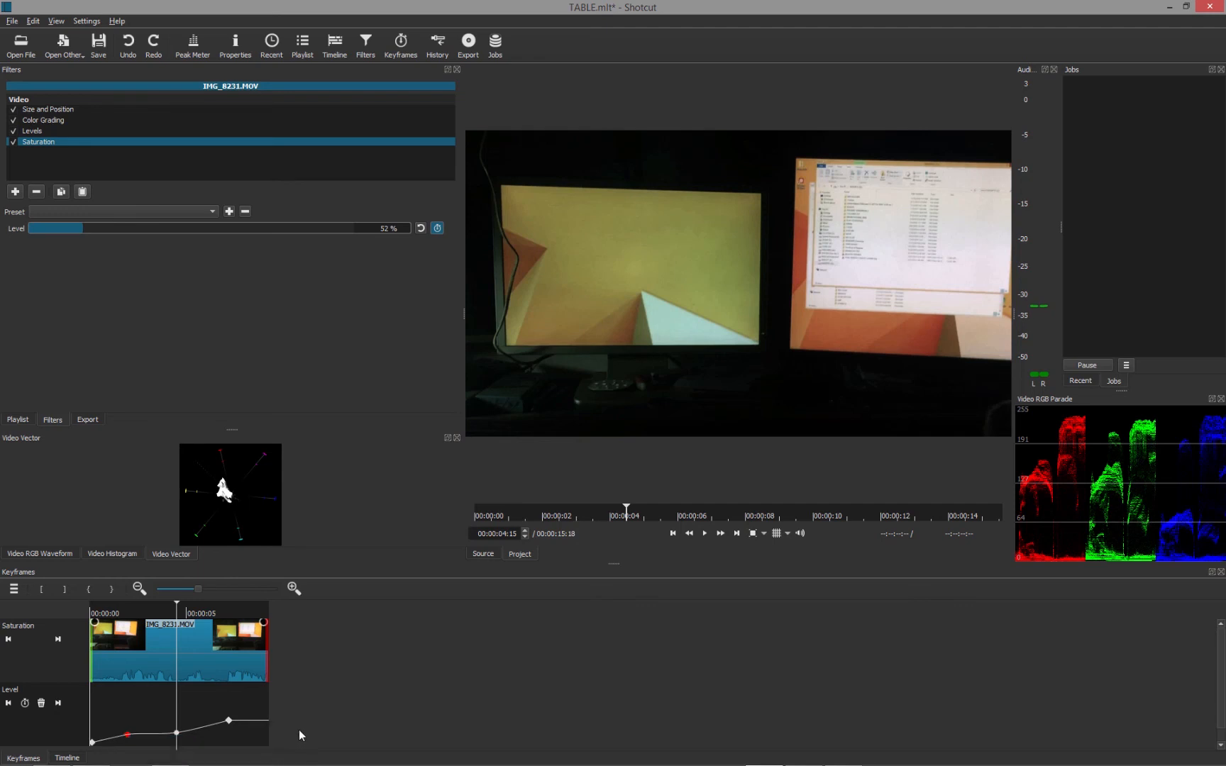
Play back the smoothed saturation ramp and check the first clip's frame at 00:00:03:02.
{"action": "left_click", "coordinate": [117, 612]}
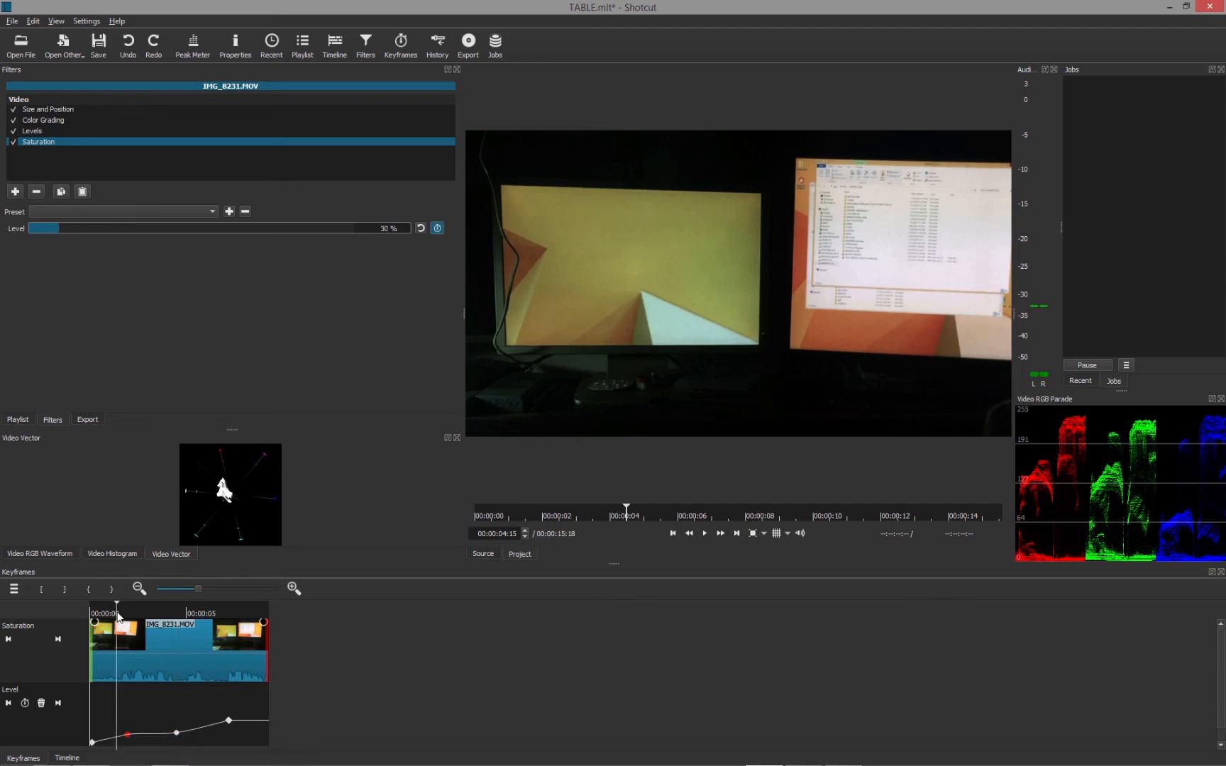
{"action": "key", "text": "space"}
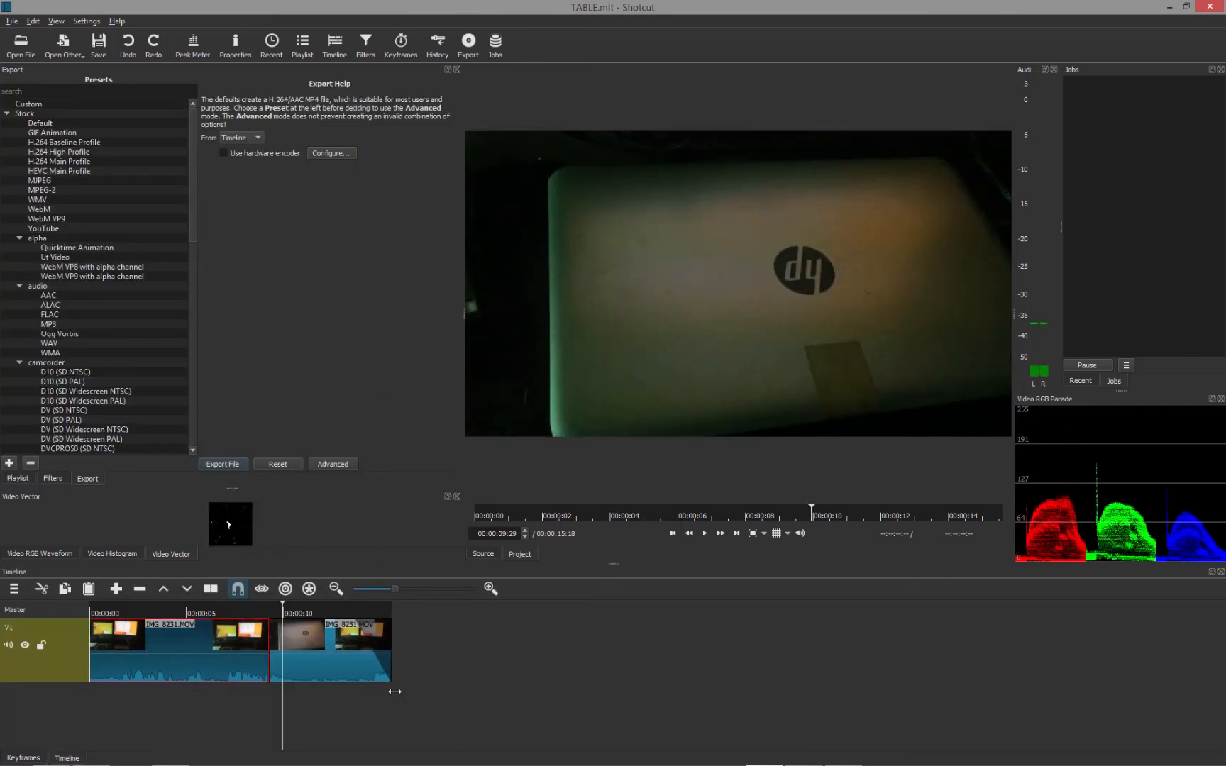
{"action": "left_click", "coordinate": [150, 614]}
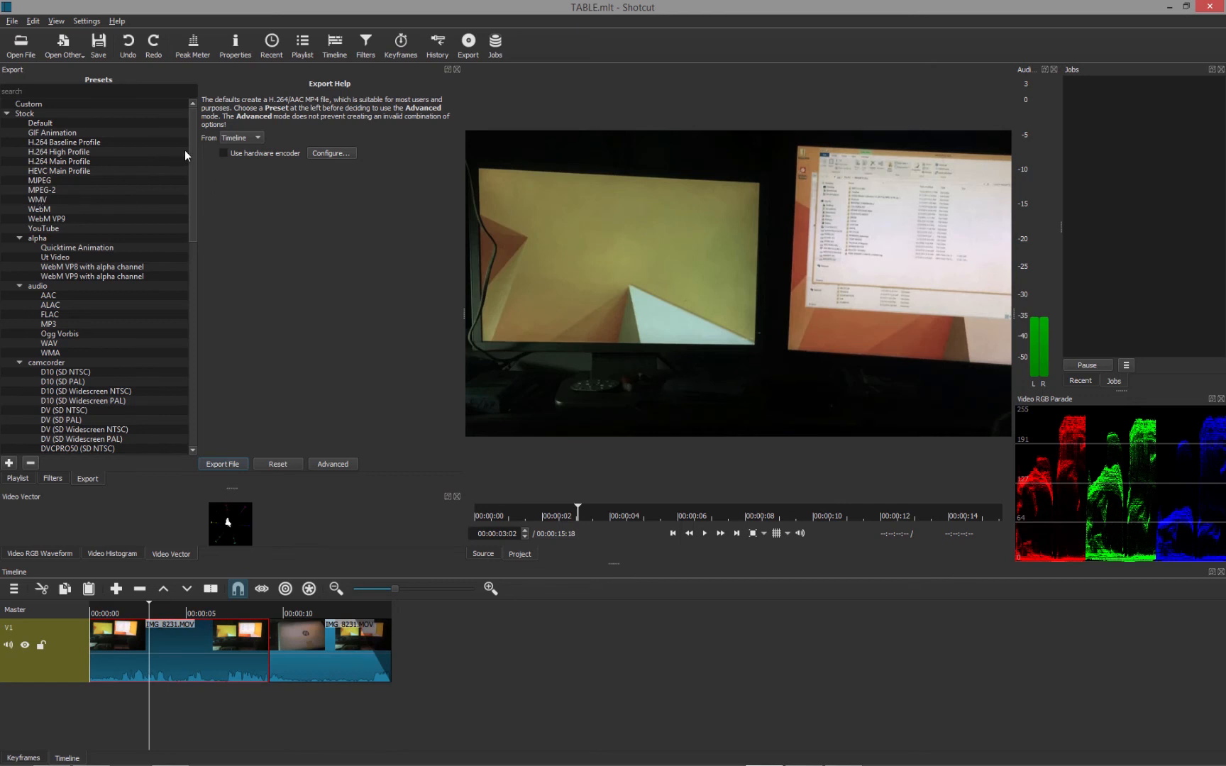
Choose the stock H.264 Main Profile export preset and show its advanced export settings.
{"action": "left_click_drag", "start_coordinate": [191, 150], "coordinate": [188, 89]}
{"action": "left_click", "coordinate": [52, 143]}
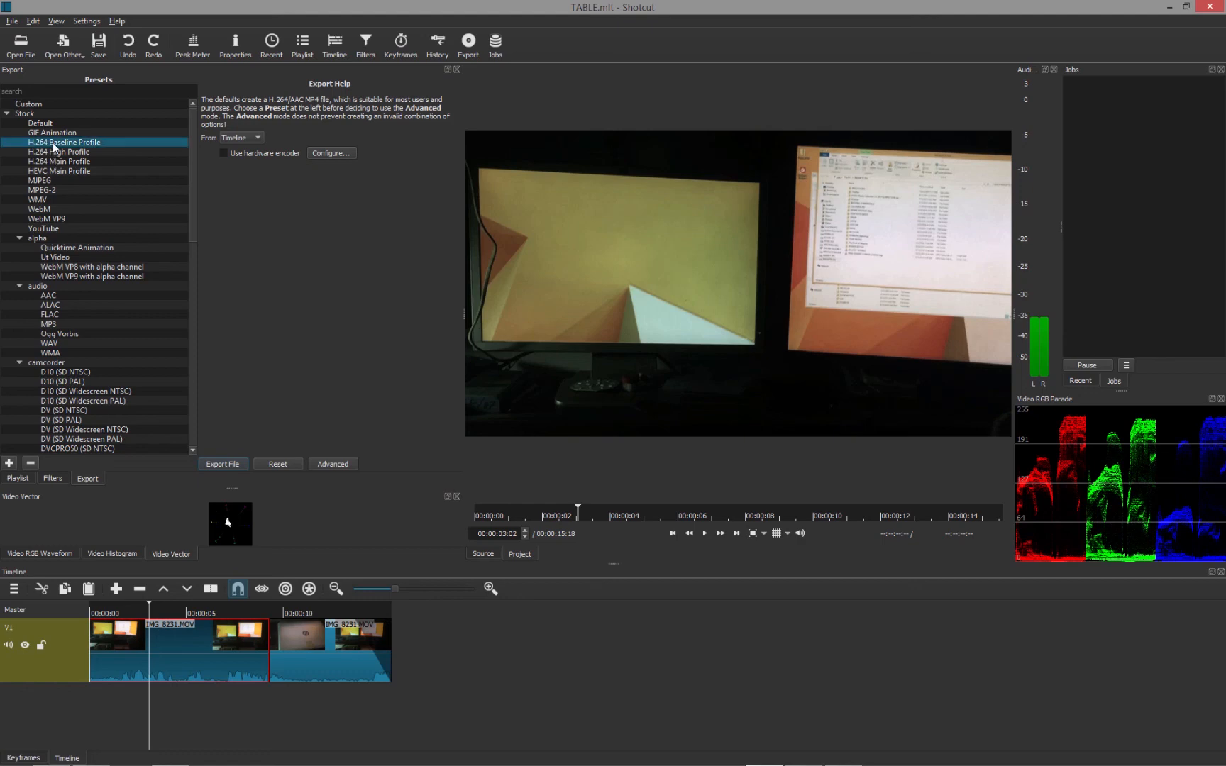
{"action": "left_click", "coordinate": [57, 153]}
{"action": "left_click", "coordinate": [57, 162]}
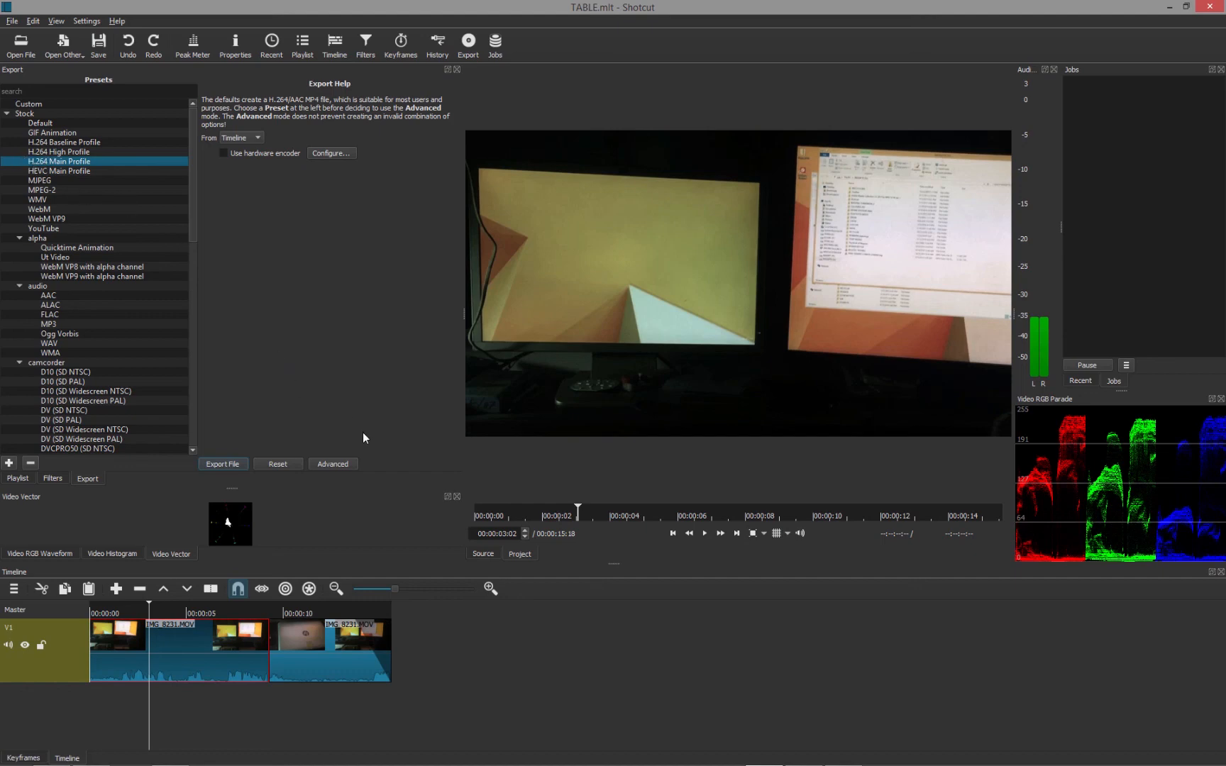
{"action": "left_click", "coordinate": [340, 464]}
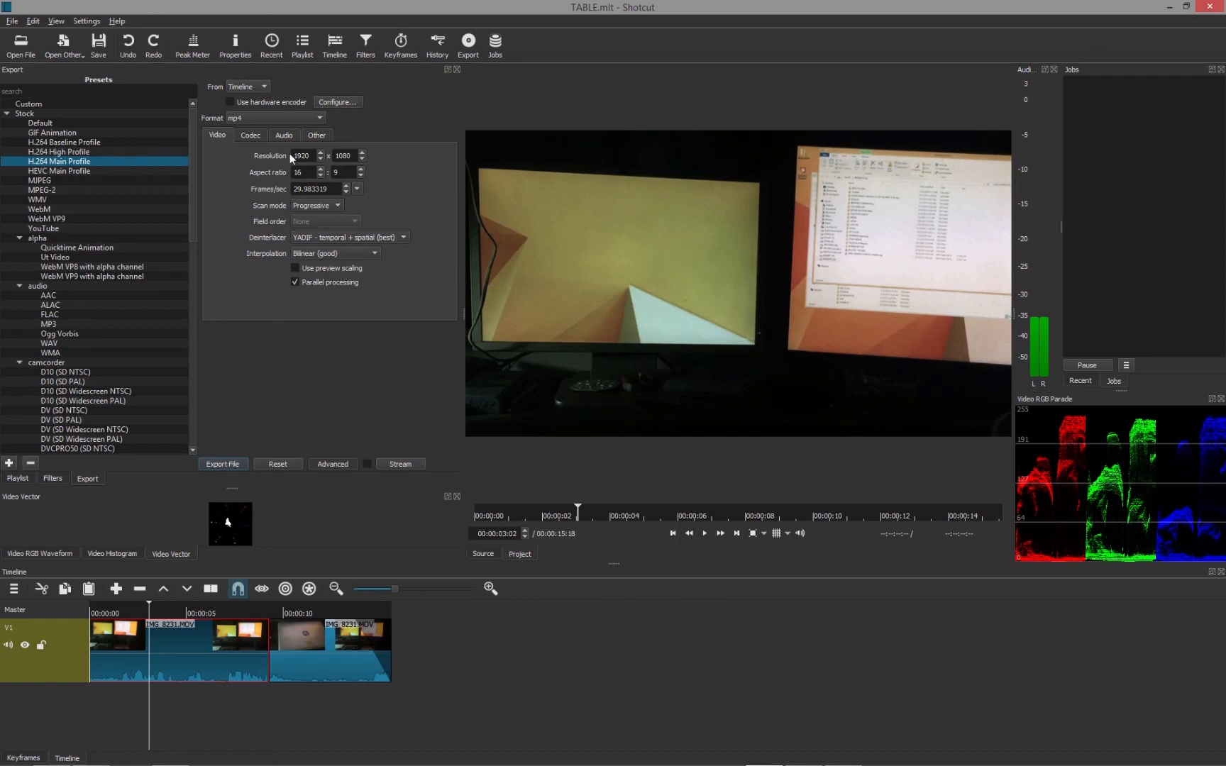
Review the export's frame rate and scan mode choices, its audio settings and its additional encoder options.
{"action": "left_click", "coordinate": [358, 188]}
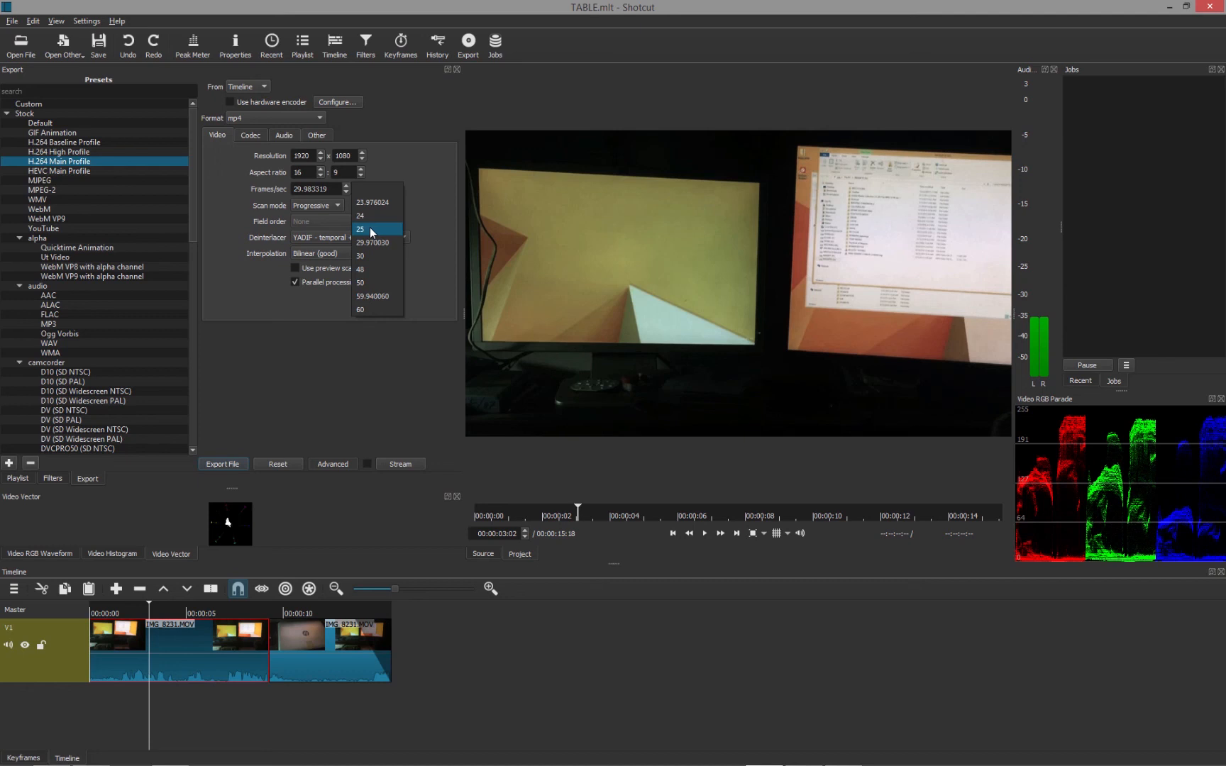
{"action": "left_click", "coordinate": [289, 355]}
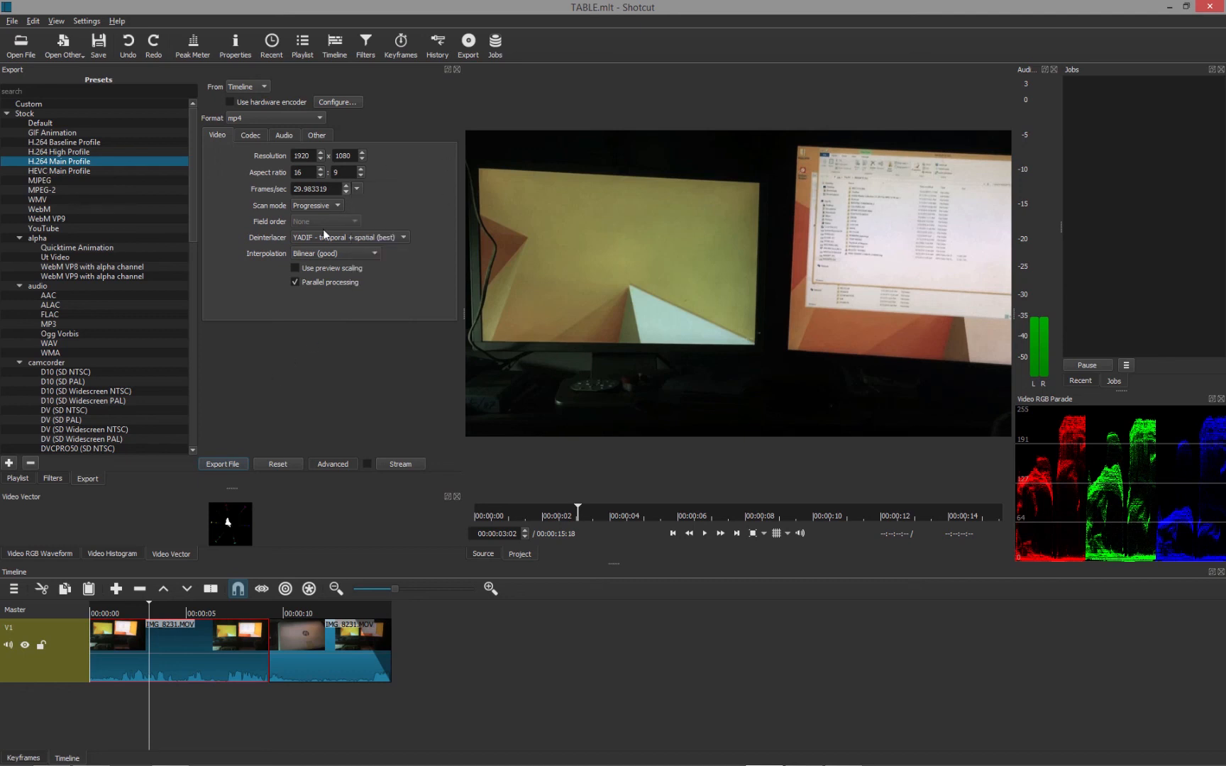
{"action": "left_click", "coordinate": [335, 205]}
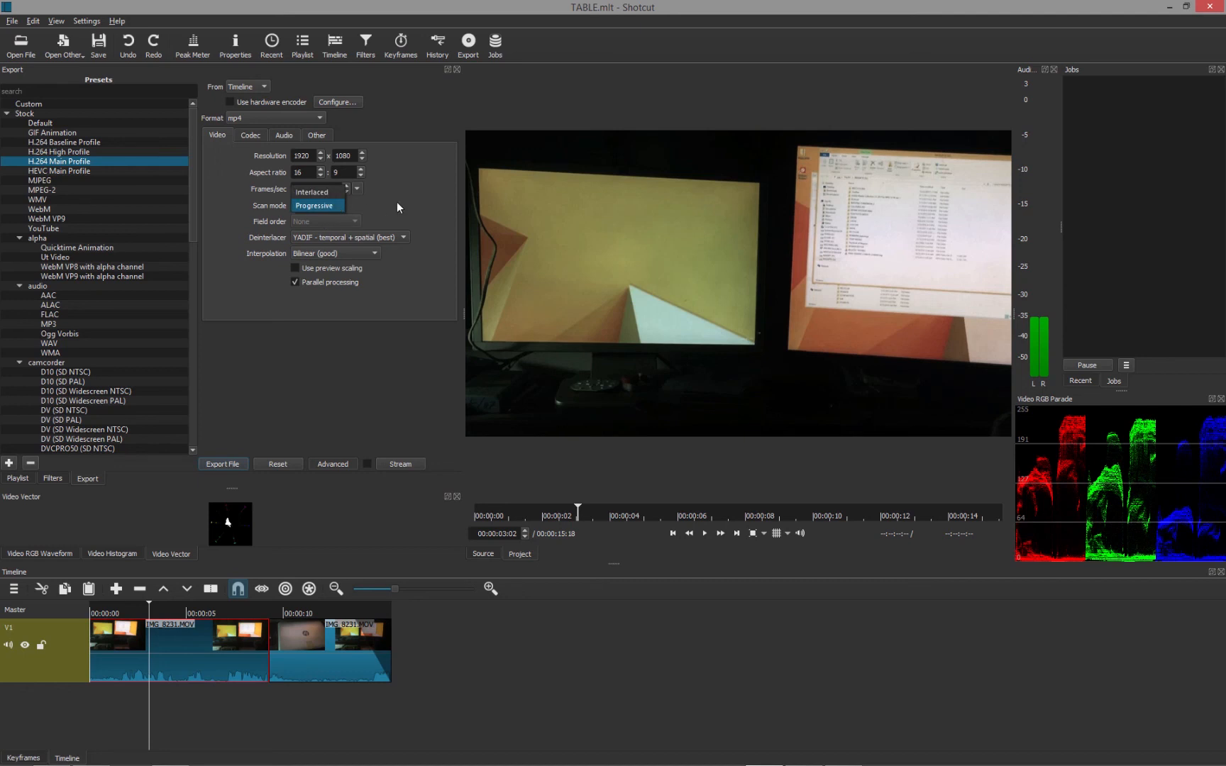
{"action": "left_click", "coordinate": [394, 206]}
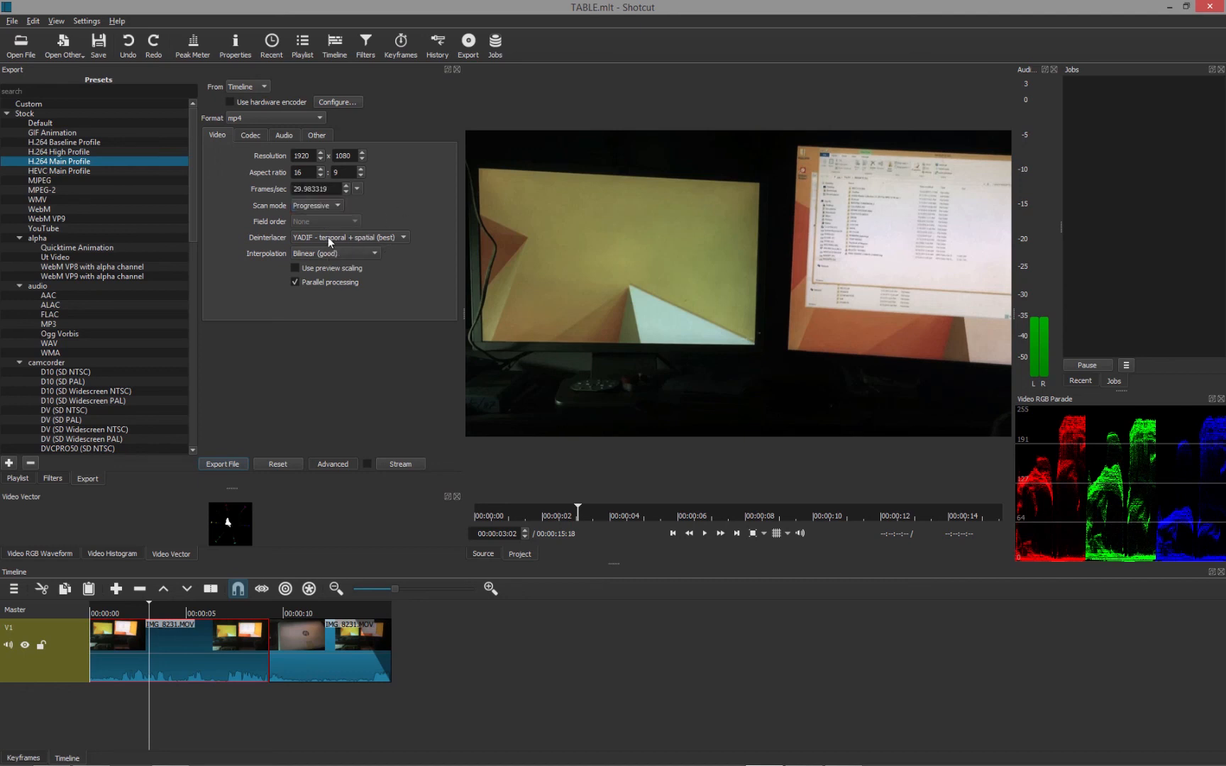
{"action": "left_click", "coordinate": [285, 135]}
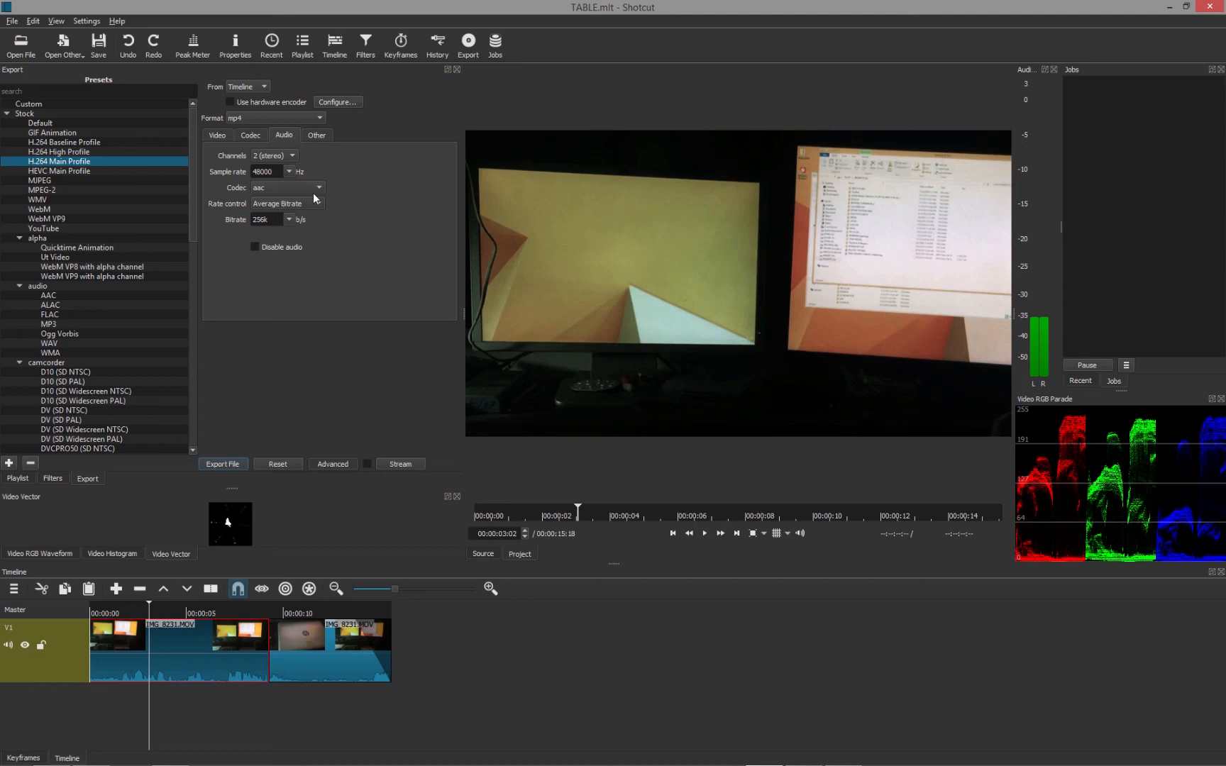
{"action": "left_click", "coordinate": [315, 134]}
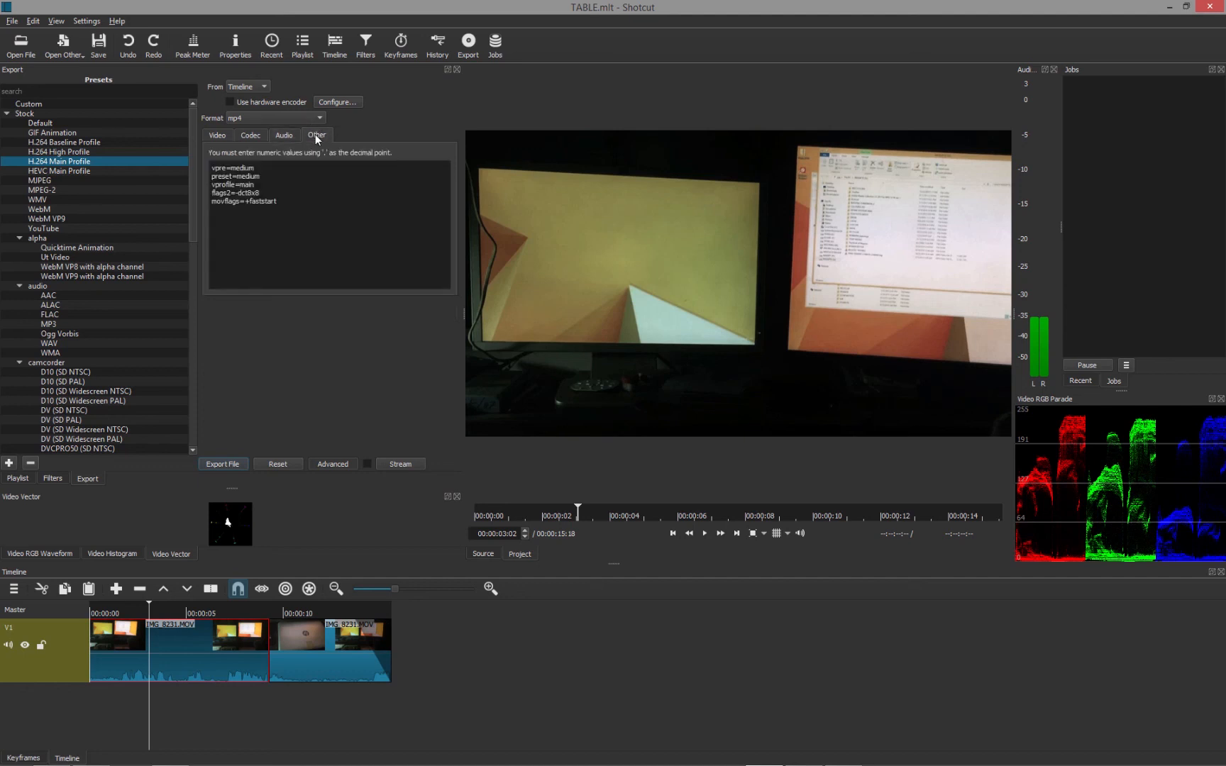
{"action": "left_click", "coordinate": [214, 134]}
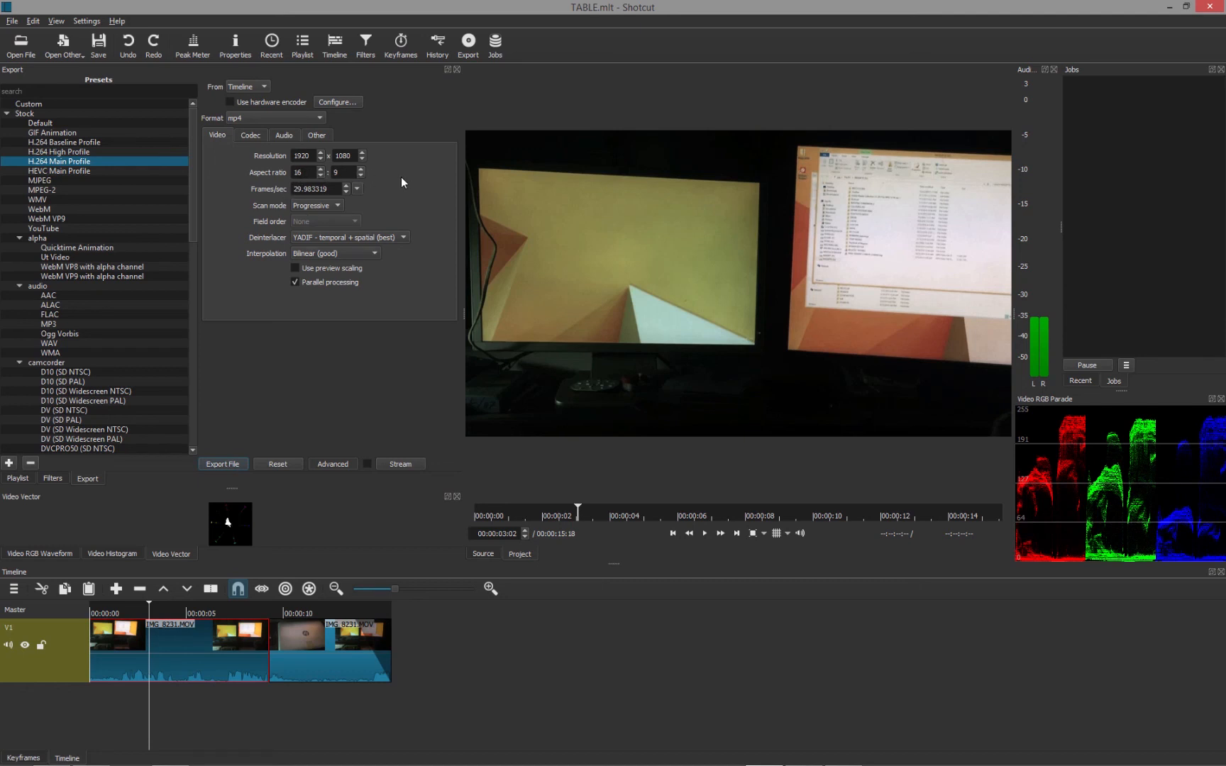
Export the timeline as an mp4 file named ZOOM in the EDITS for Shotcut folder, proceeding despite the limited drive space.
{"action": "left_click", "coordinate": [234, 463]}
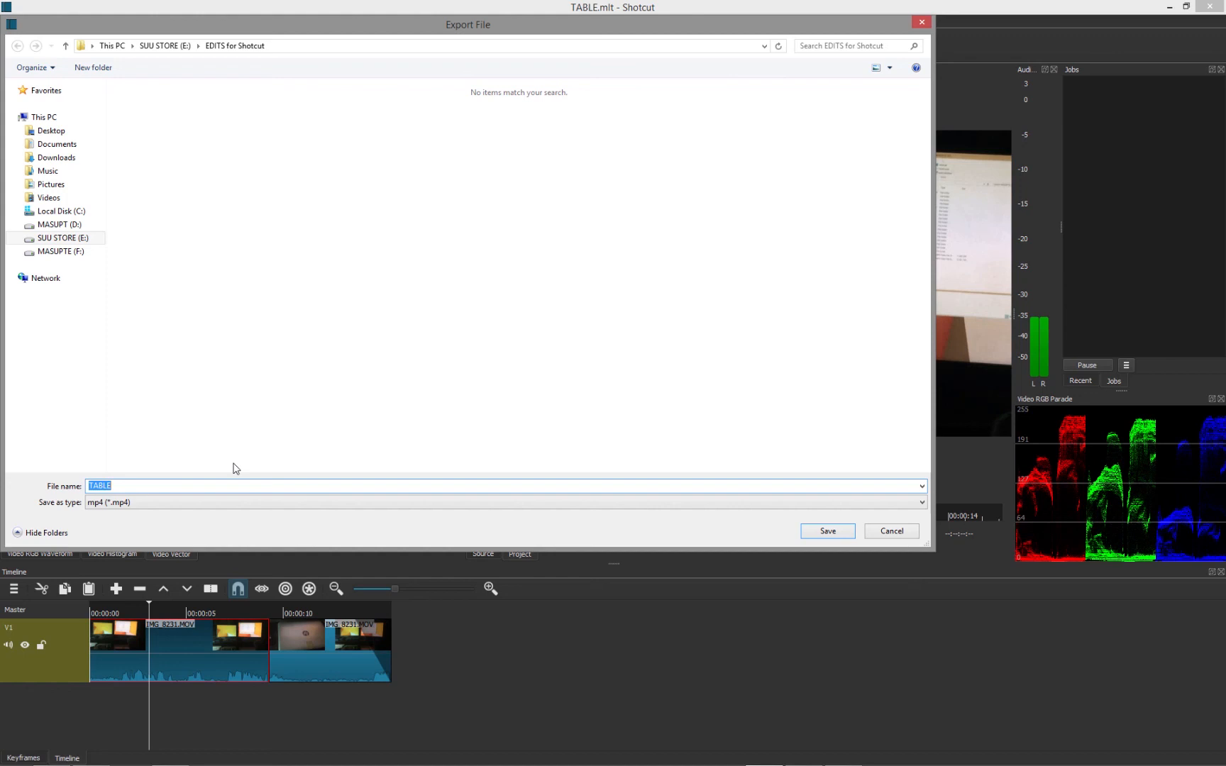
{"action": "type", "text": "ZOOM"}
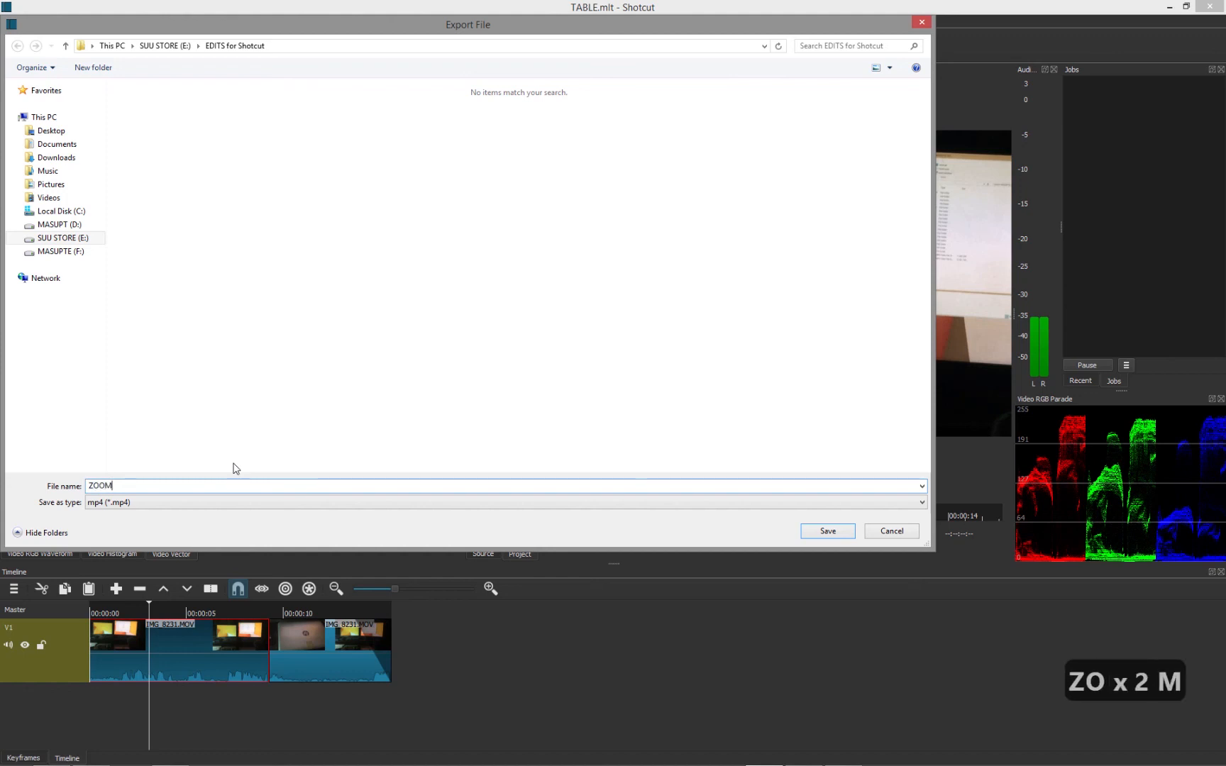
{"action": "left_click", "coordinate": [835, 531]}
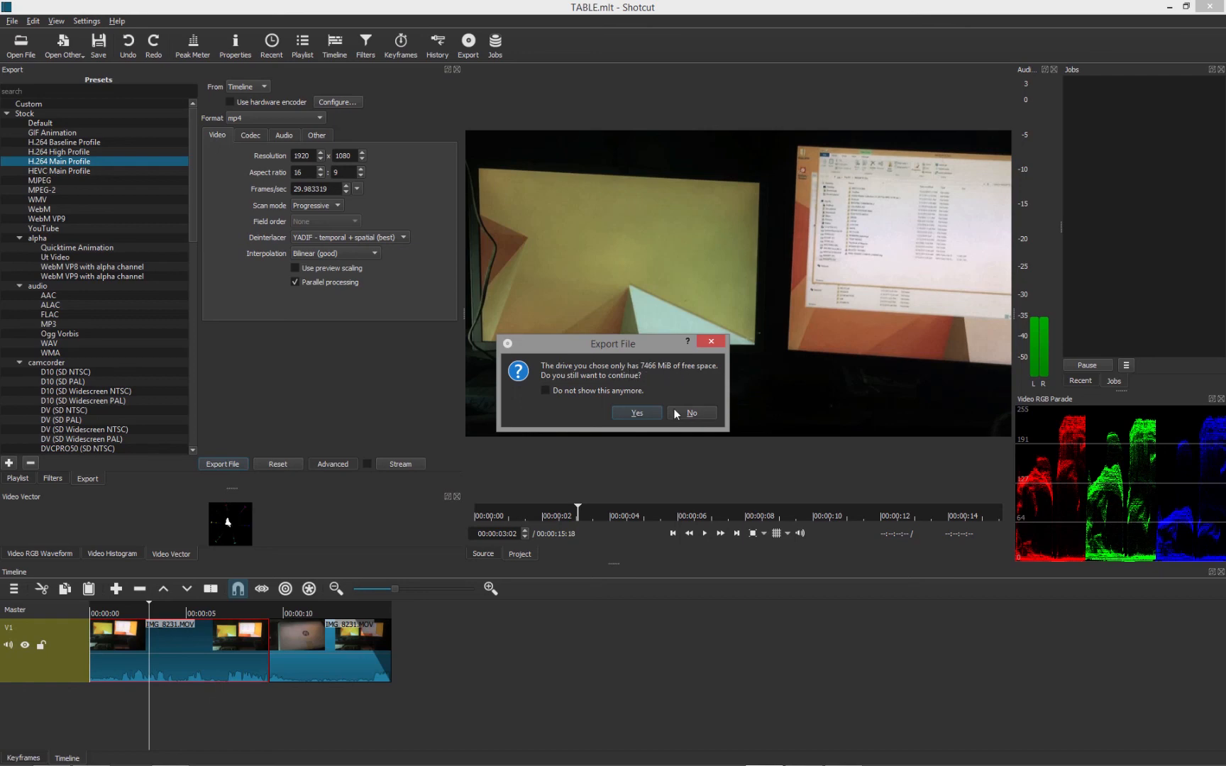
{"action": "left_click", "coordinate": [630, 412]}
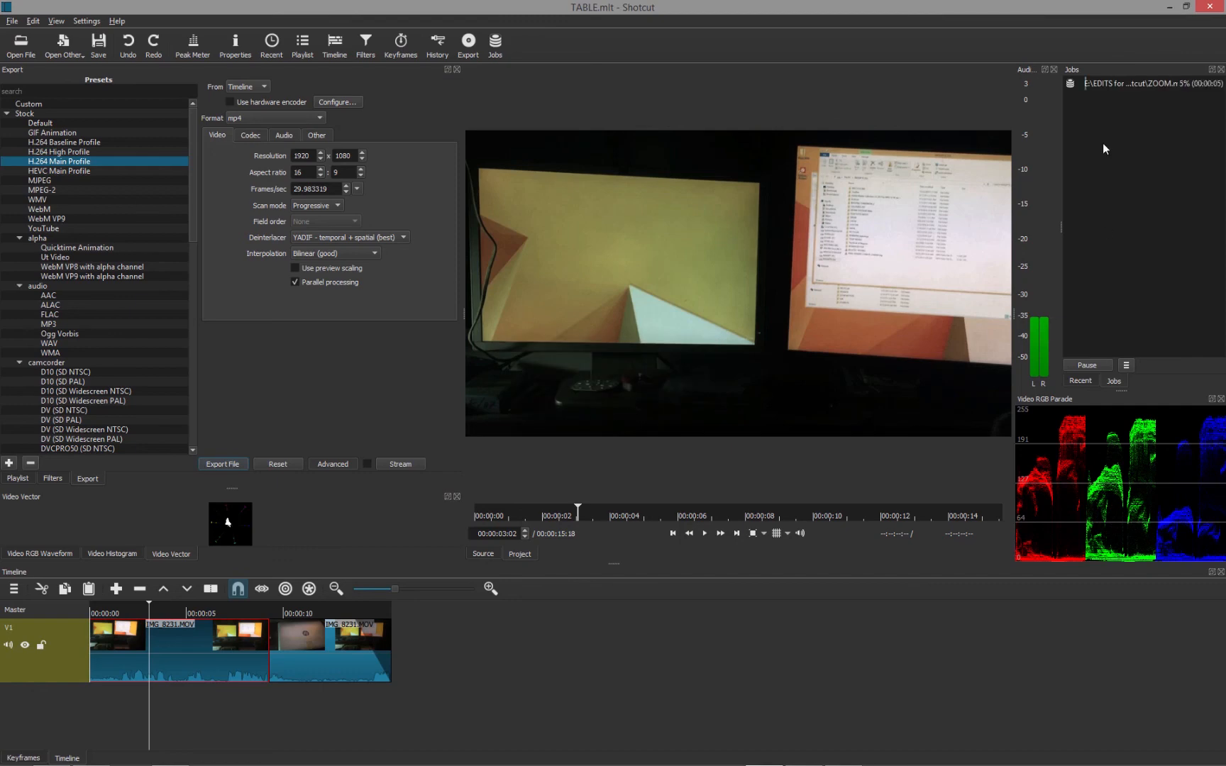